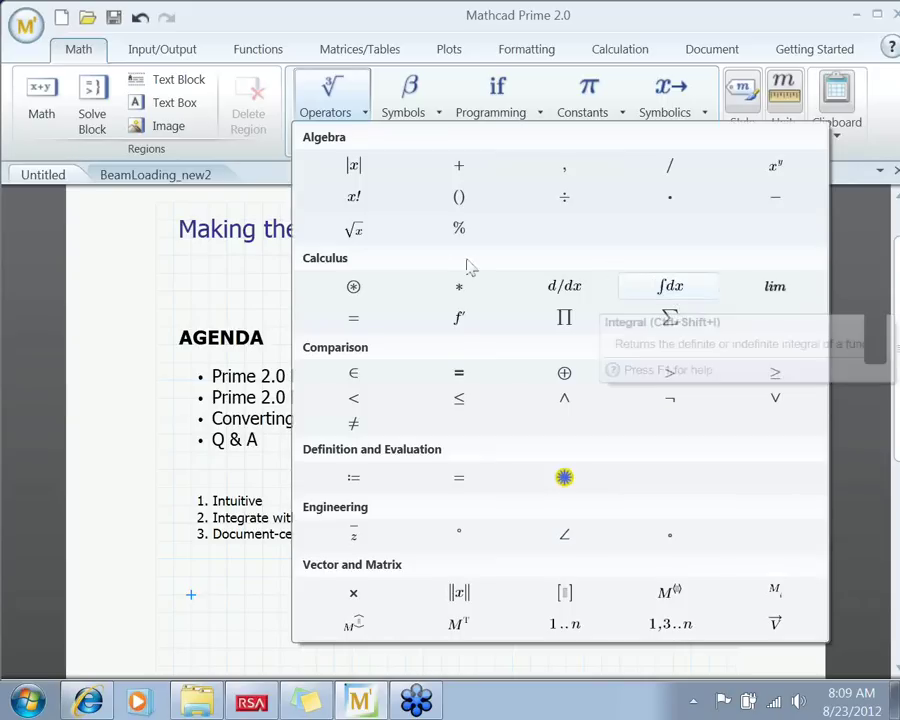
Examine the available symbols, programming operators, constants, symbolic keywords, label styles and unit options
{"action": "left_click", "coordinate": [435, 124]}
{"action": "left_click", "coordinate": [437, 114]}
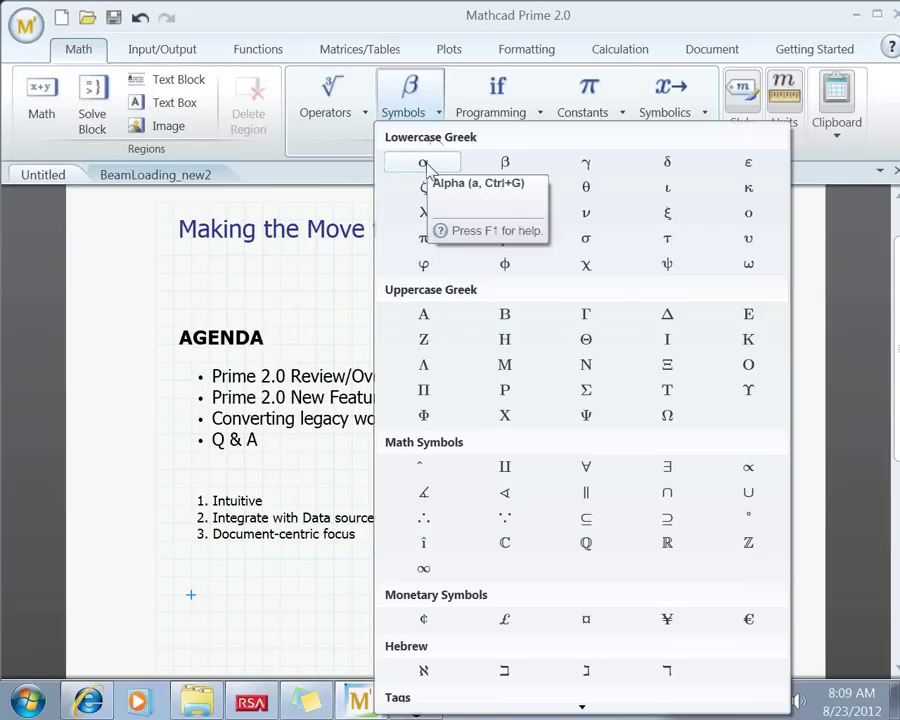
{"action": "left_click", "coordinate": [535, 118]}
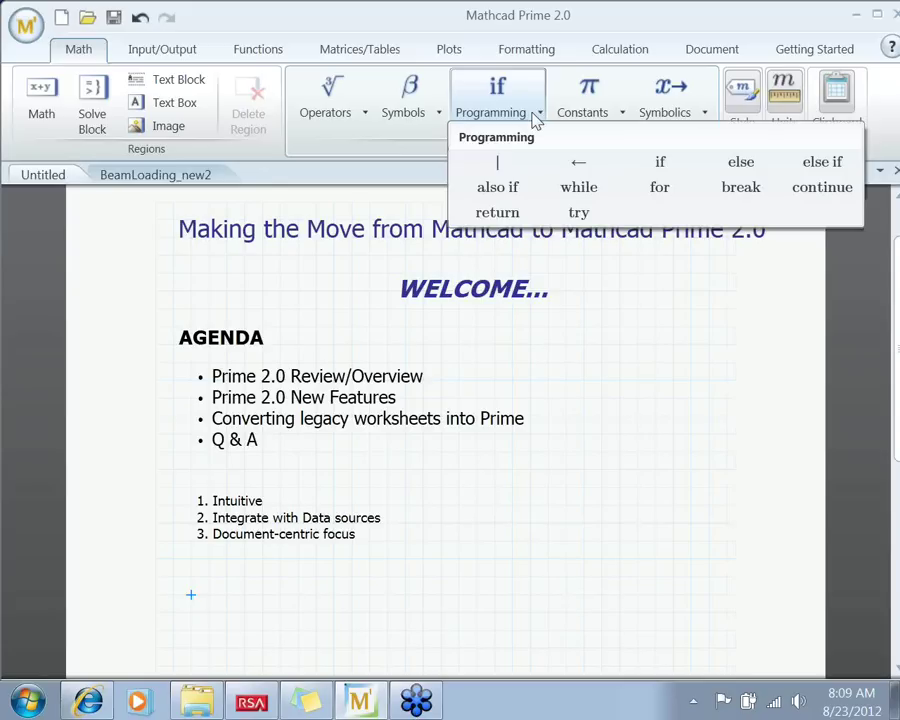
{"action": "left_click", "coordinate": [598, 112]}
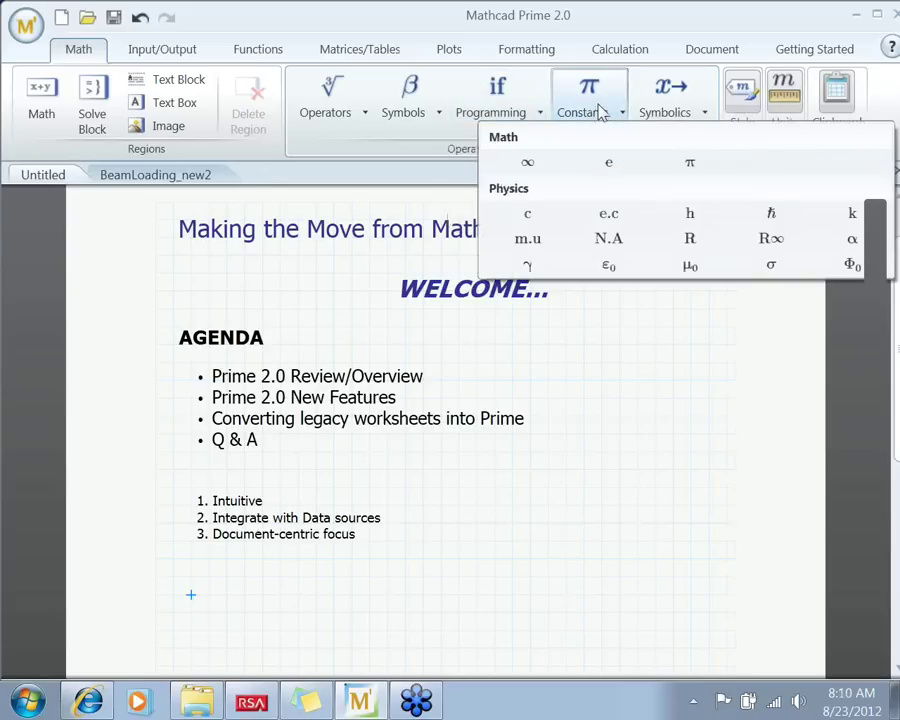
{"action": "left_click", "coordinate": [686, 102]}
{"action": "left_click", "coordinate": [686, 102]}
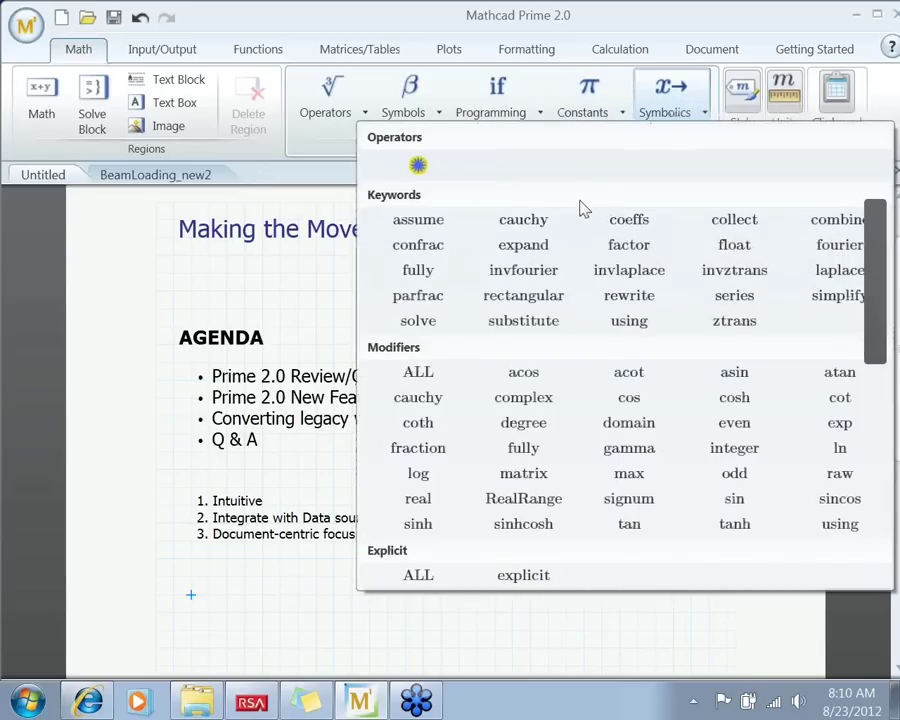
{"action": "left_click", "coordinate": [740, 30]}
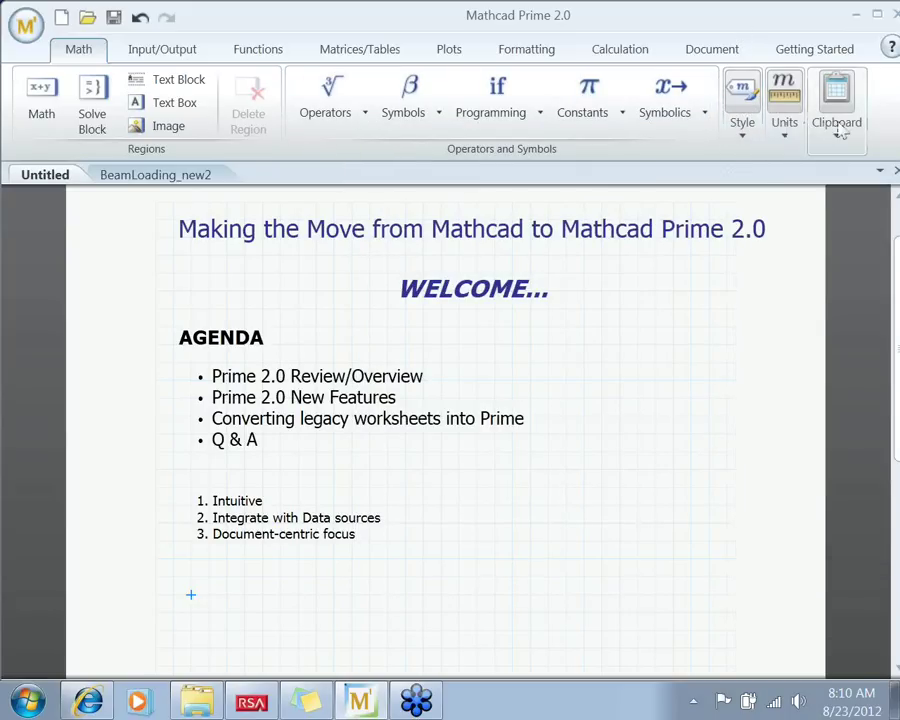
{"action": "left_click", "coordinate": [748, 135]}
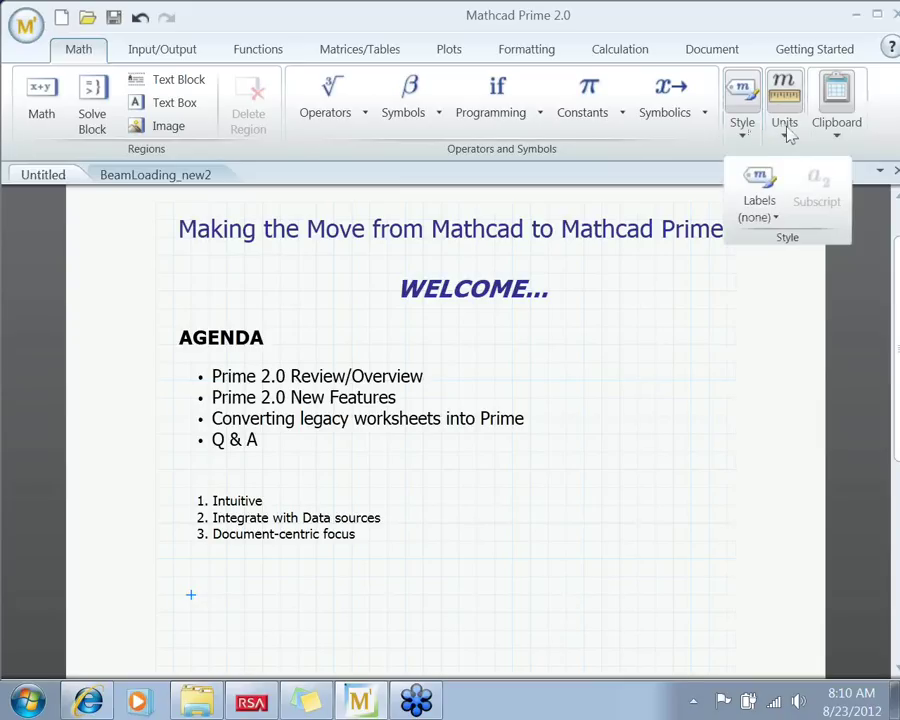
{"action": "left_click", "coordinate": [785, 124]}
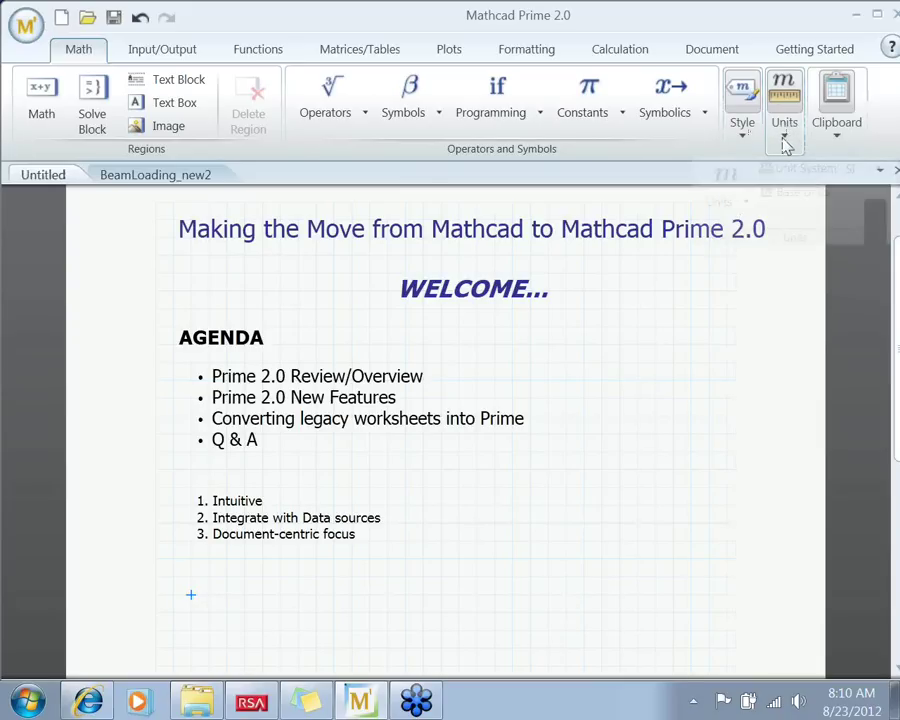
{"action": "left_click", "coordinate": [785, 142]}
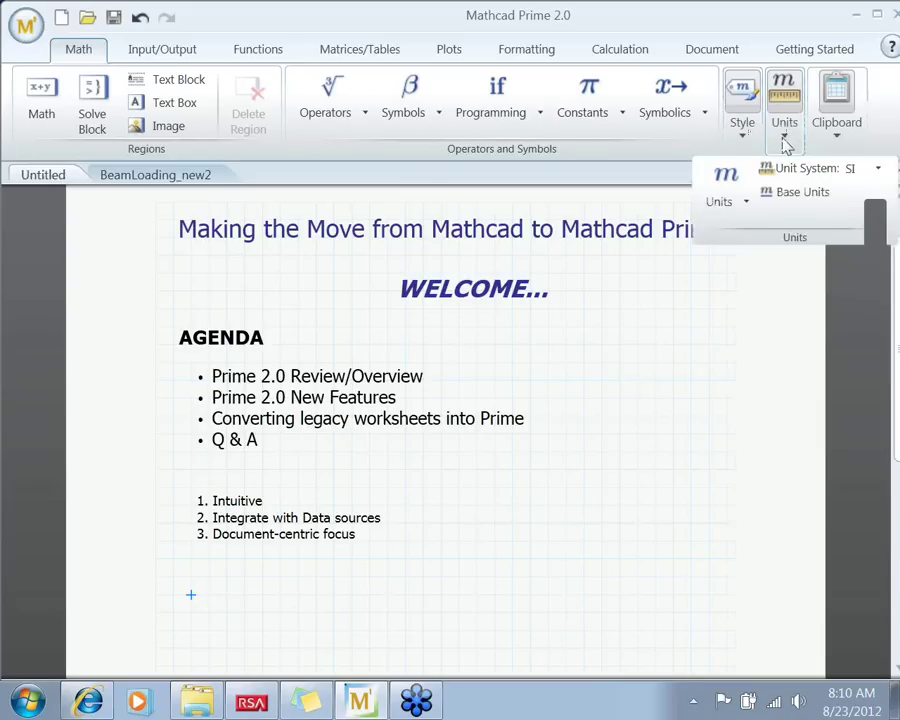
Enter and evaluate the expression 30 ft + 50 in + 7 yd in the blank area below the numbered list
{"action": "left_click", "coordinate": [195, 597]}
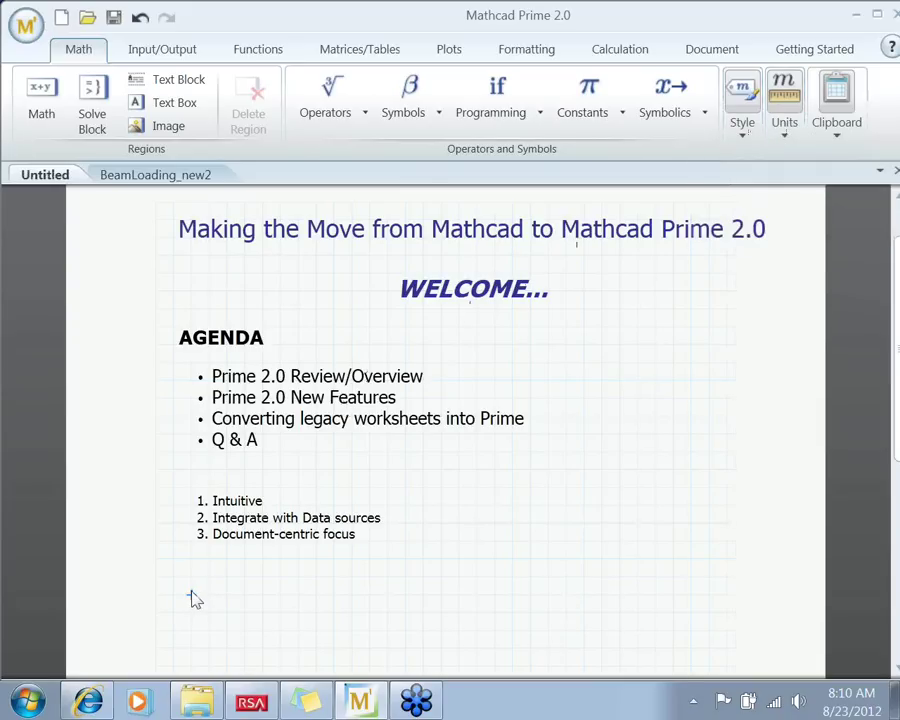
{"action": "type", "text": "30ft-"}
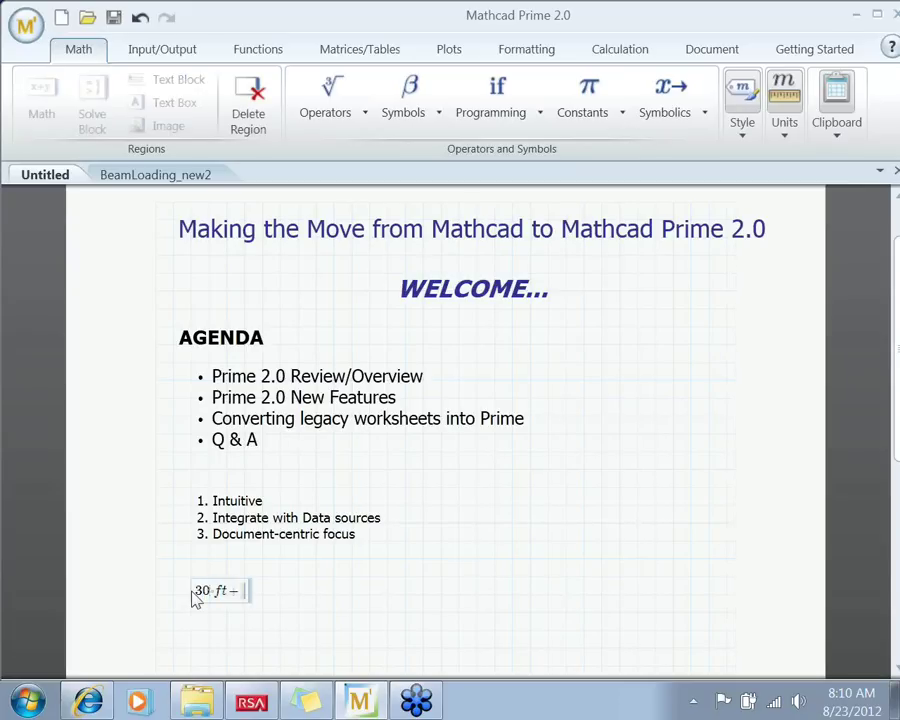
{"action": "type", "text": "50·in+7"}
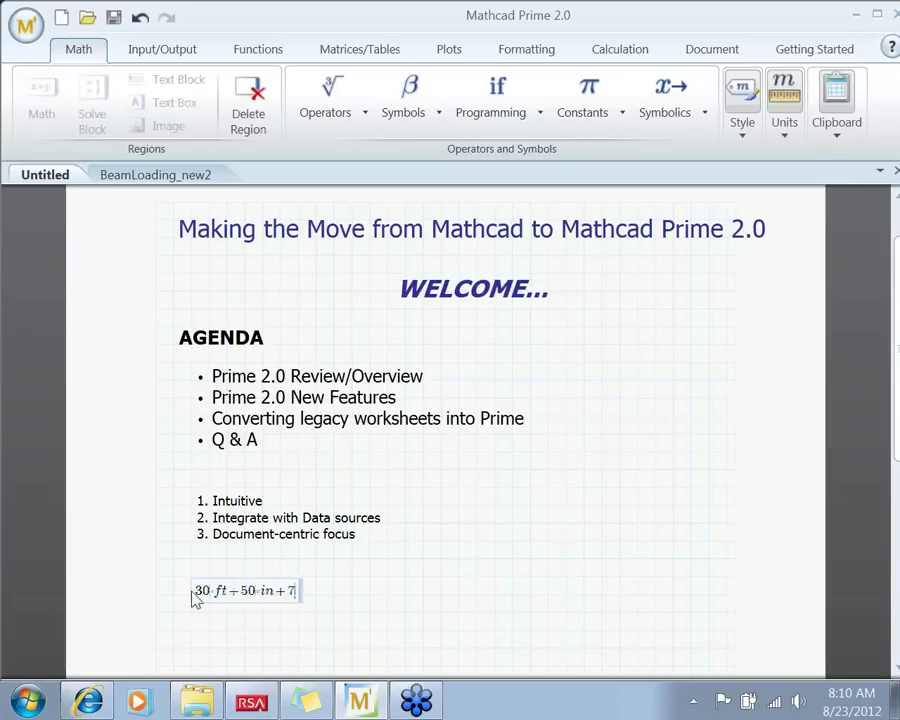
{"action": "type", "text": "yd=16.815·m"}
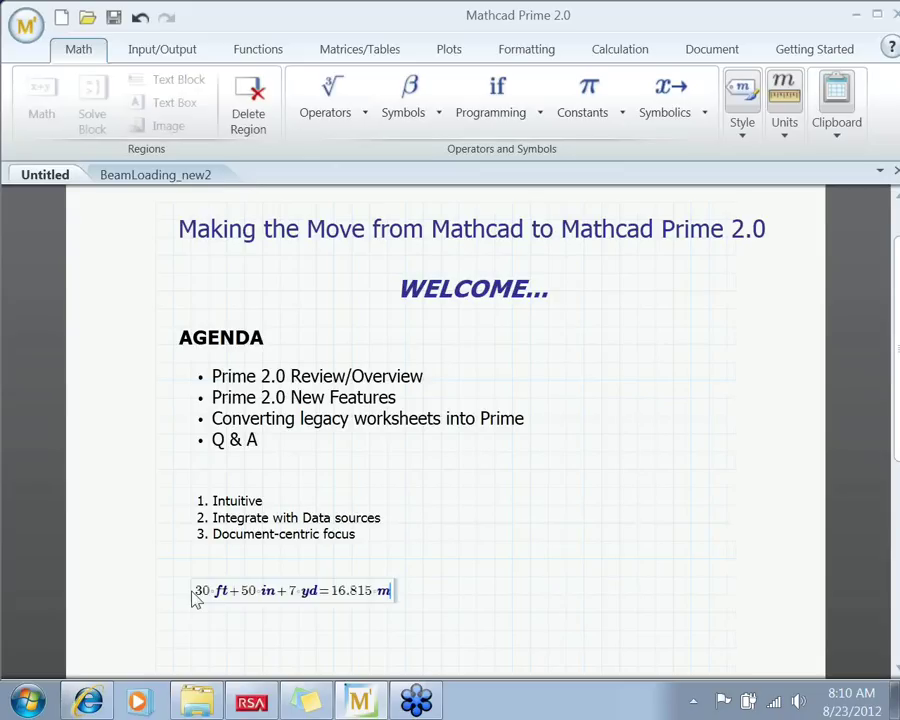
{"action": "left_click", "coordinate": [441, 597]}
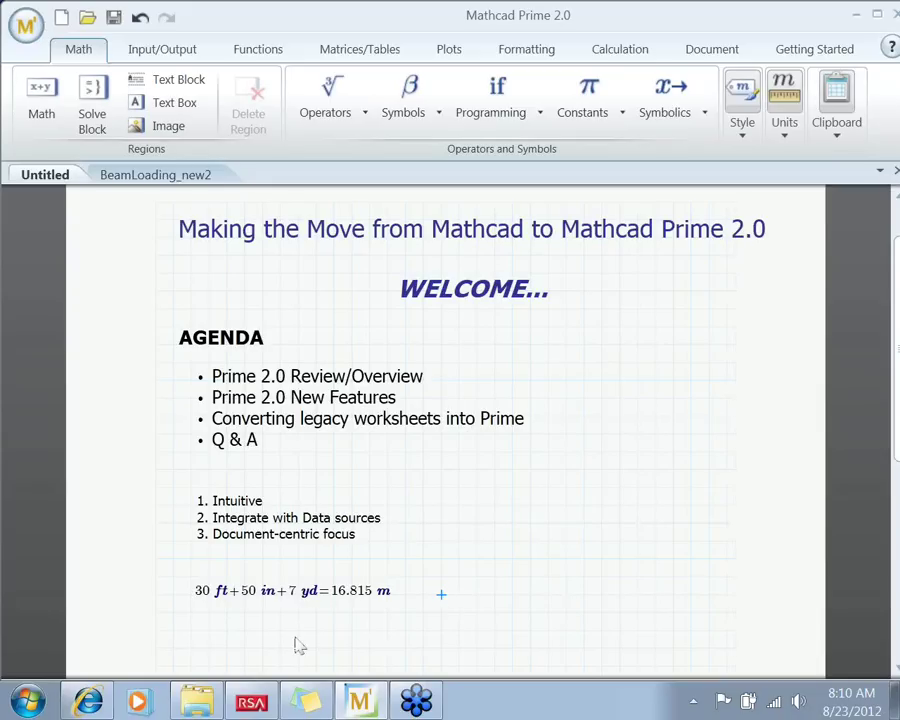
Assign the mixed-unit sum to a variable named length, keeping its evaluation inline
{"action": "left_click", "coordinate": [198, 597]}
{"action": "type", "text": ":="}
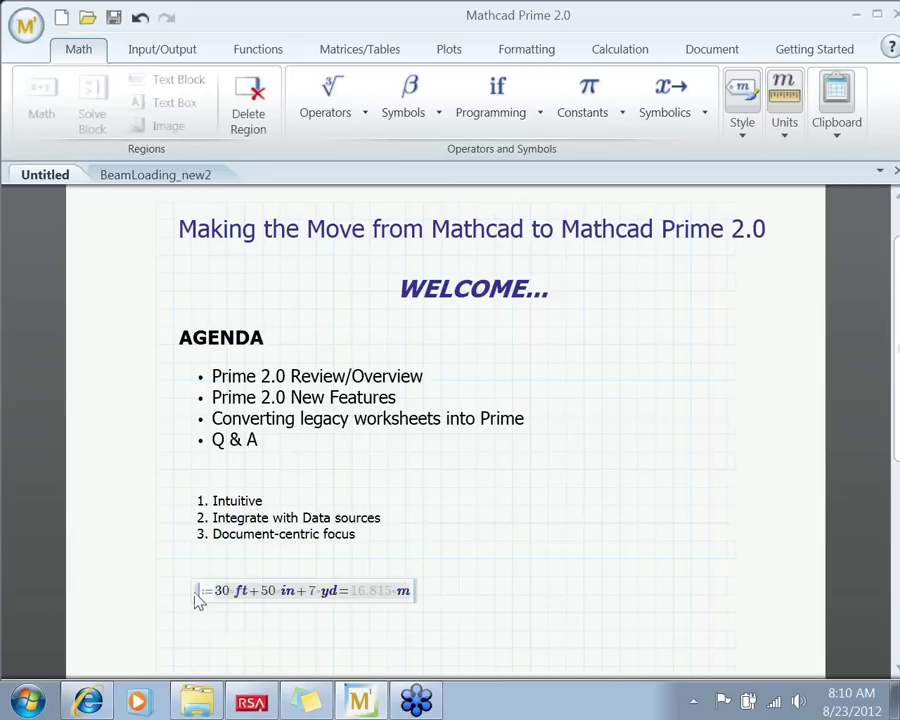
{"action": "type", "text": "length"}
Evaluate length below its definition and display the result in inches (in)
{"action": "left_click", "coordinate": [200, 628]}
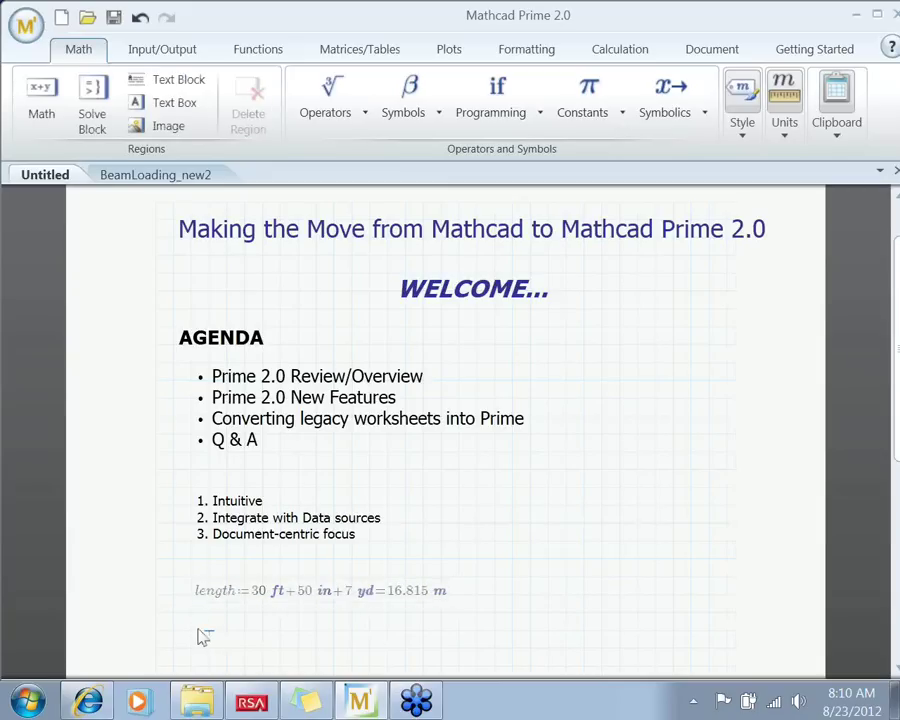
{"action": "type", "text": "length=16.815 m"}
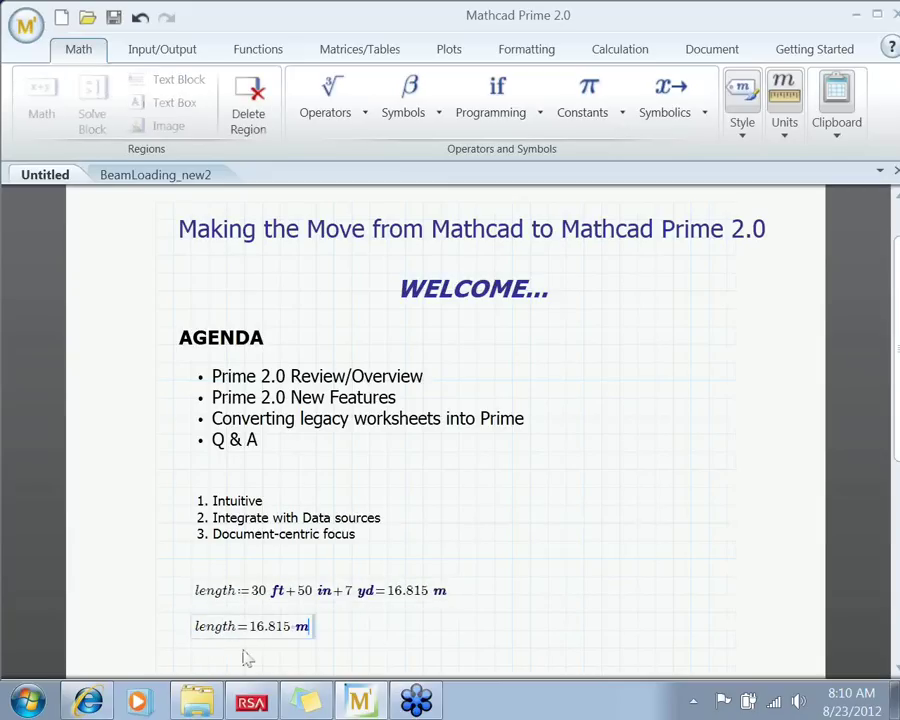
{"action": "key", "text": "BackSpace"}
{"action": "type", "text": "in"}
{"action": "key", "text": "Return"}
Evaluate length again beside the inch result and display it in millimetres (mm)
{"action": "mouse_move", "coordinate": [338, 640]}
{"action": "left_mouse_down"}
{"action": "mouse_move", "coordinate": [348, 638]}
{"action": "mouse_move", "coordinate": [344, 630]}
{"action": "left_mouse_up"}
{"action": "type", "text": "length=16.815 m"}
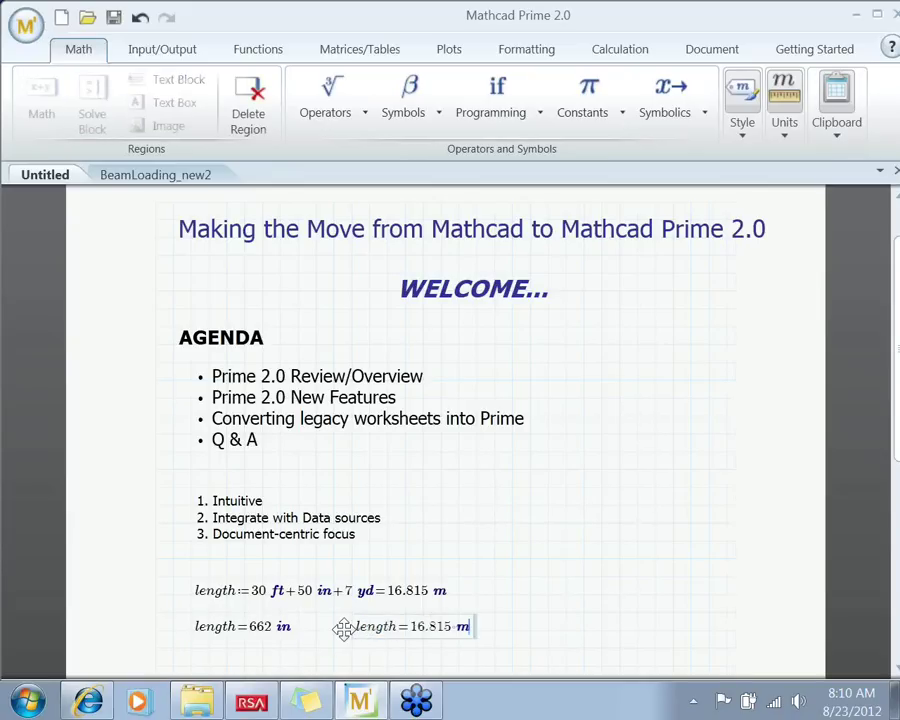
{"action": "key", "text": "BackSpace"}
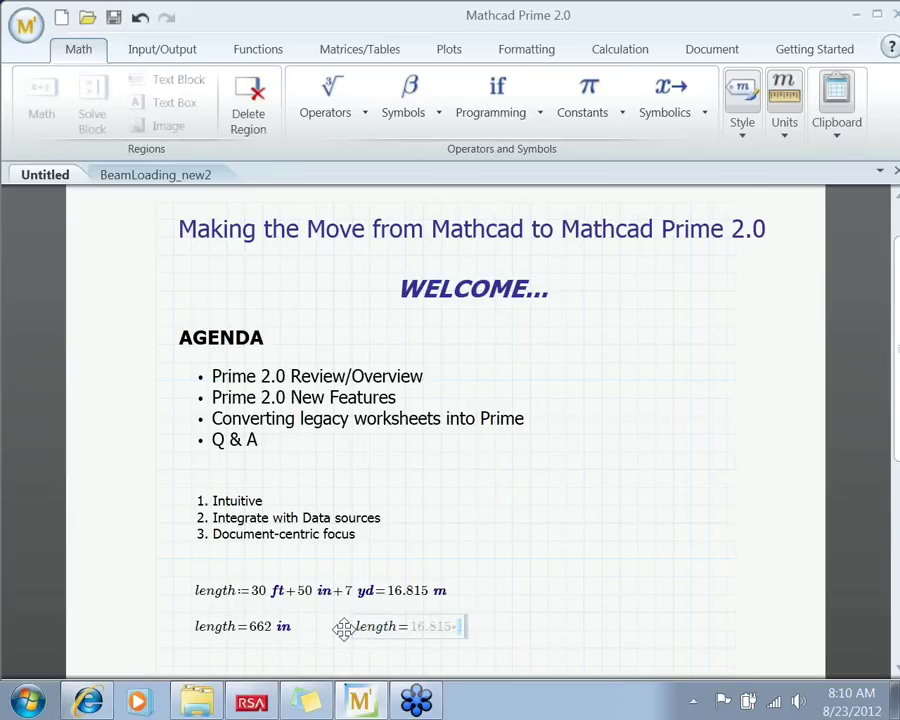
{"action": "type", "text": "mm"}
{"action": "left_click", "coordinate": [345, 638]}
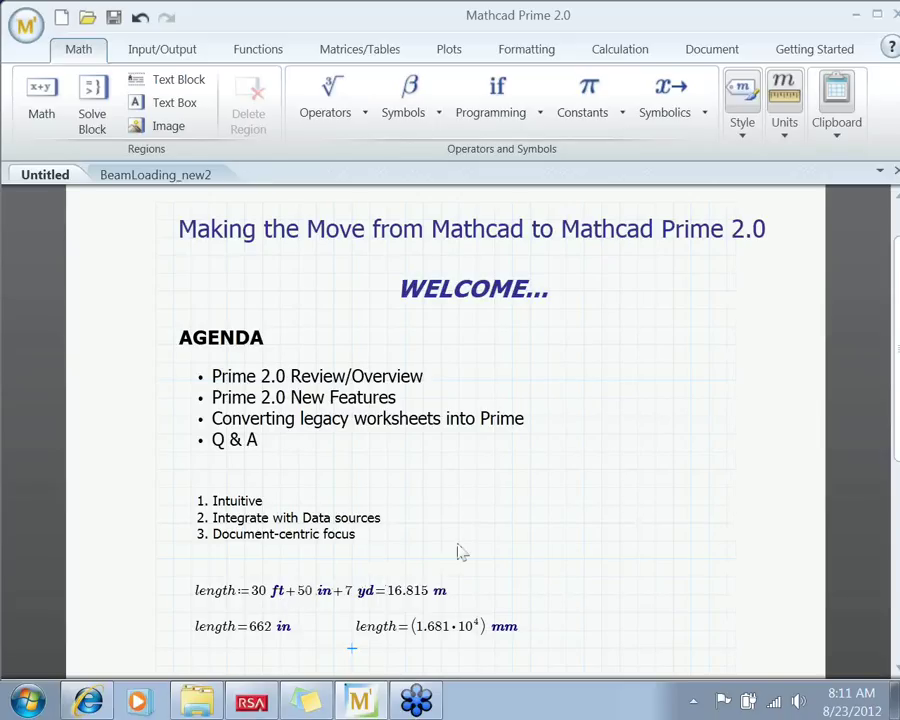
Evaluate m in the blank area beside the numbered list, and delete that math region
{"action": "left_click", "coordinate": [479, 512]}
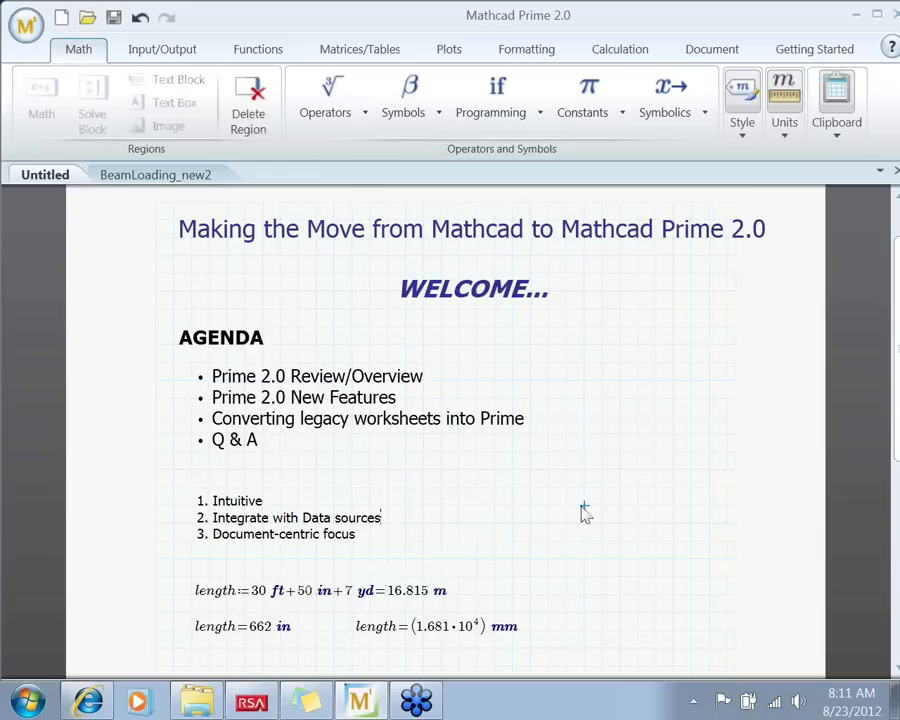
{"action": "type", "text": "m=1 m"}
{"action": "left_click", "coordinate": [637, 524]}
{"action": "key", "text": "Delete"}
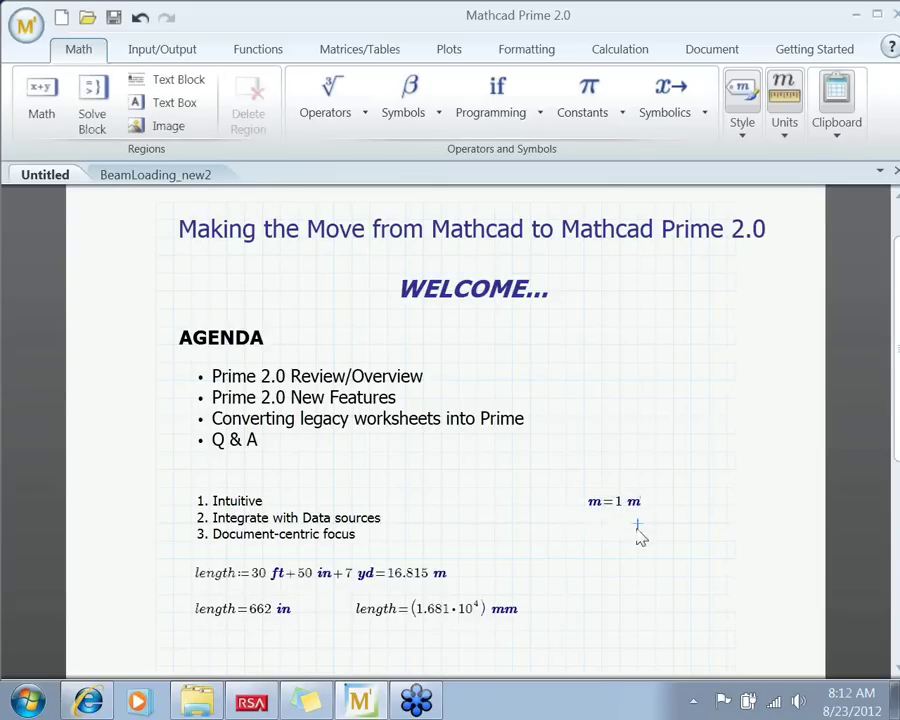
{"action": "left_click", "coordinate": [600, 500]}
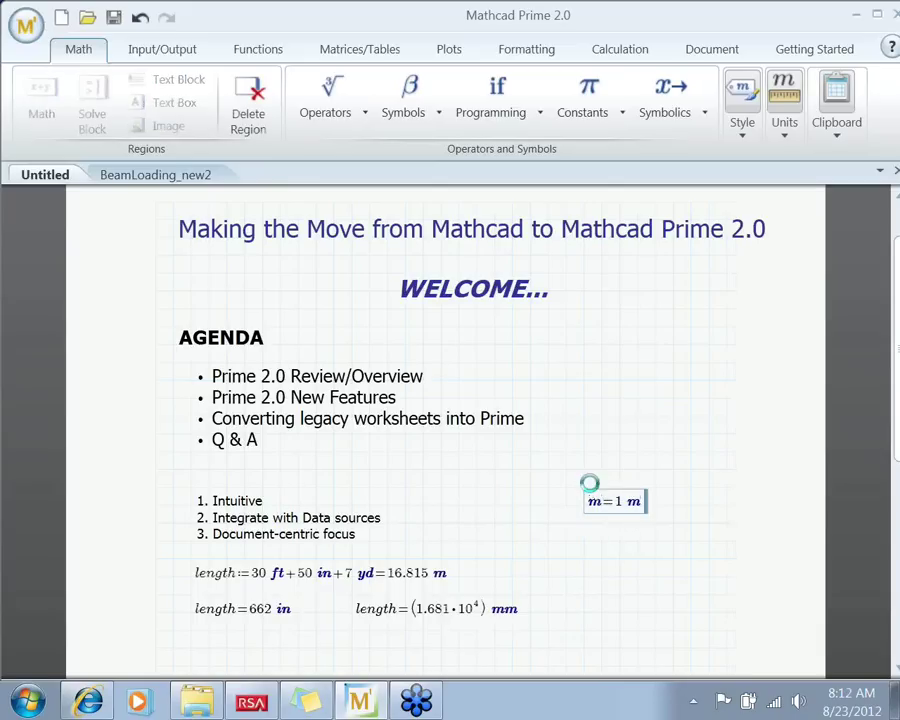
{"action": "key", "text": "Delete"}
Define m as 30 kg beside the numbered list and insert a blank line above the length definition
{"action": "left_click", "coordinate": [518, 505]}
{"action": "type", "text": "m:="}
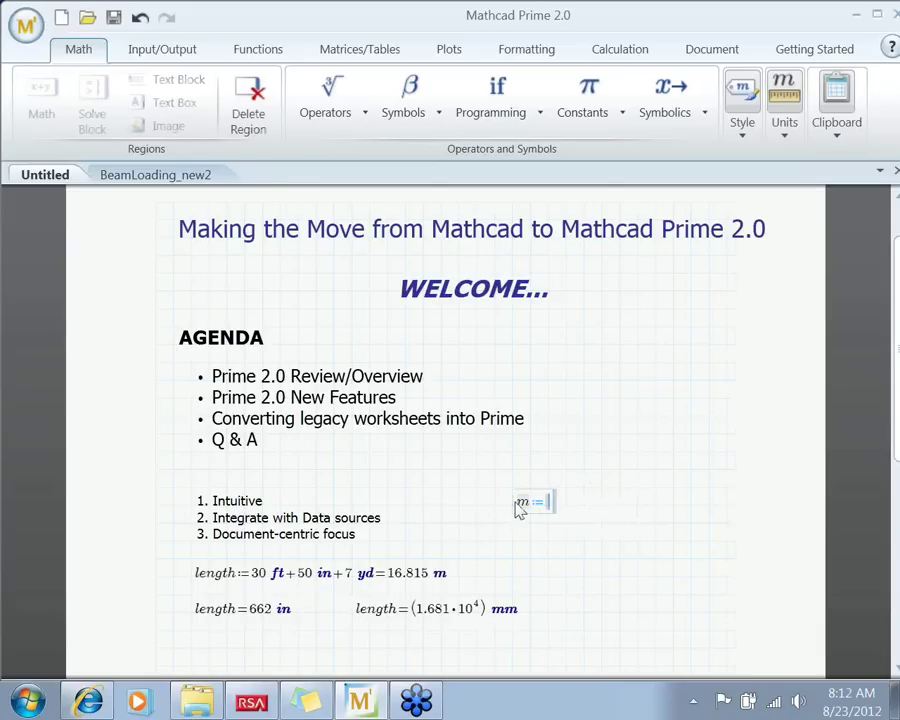
{"action": "type", "text": "30 kg"}
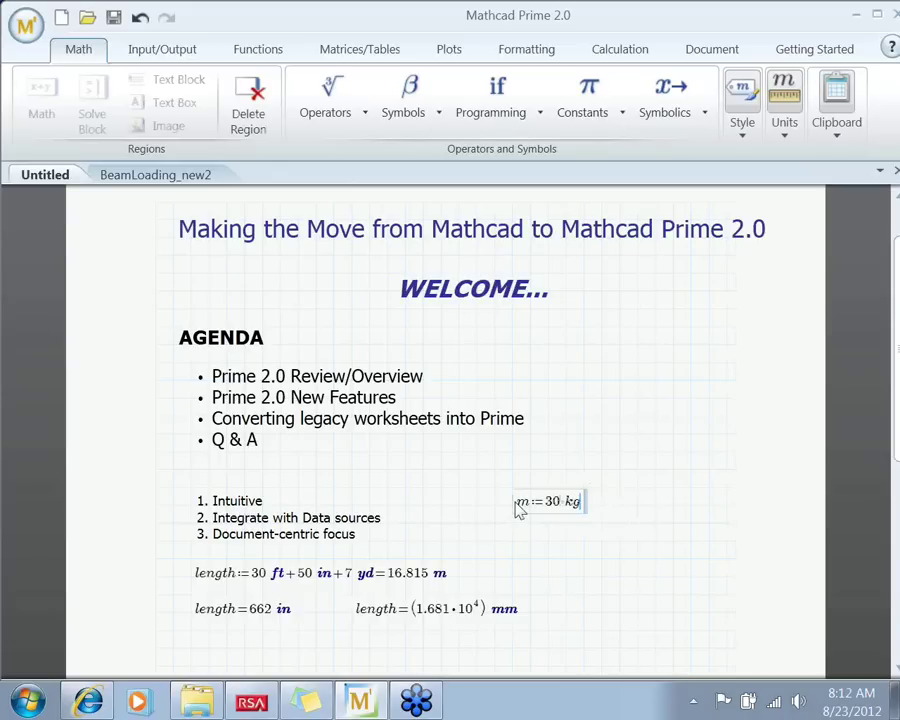
{"action": "key", "text": "Return"}
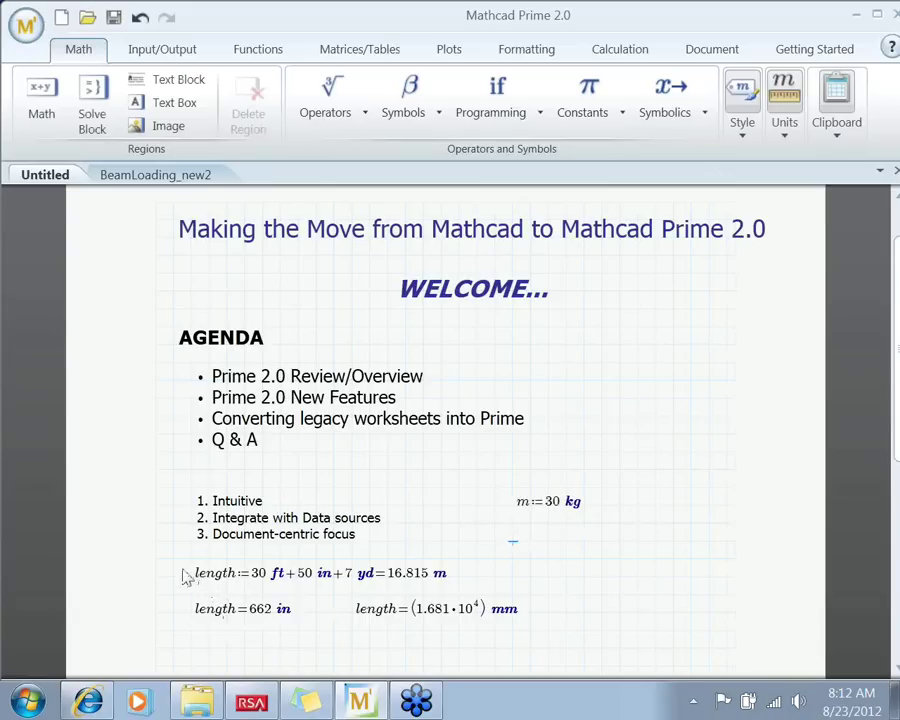
{"action": "key", "text": "Return"}
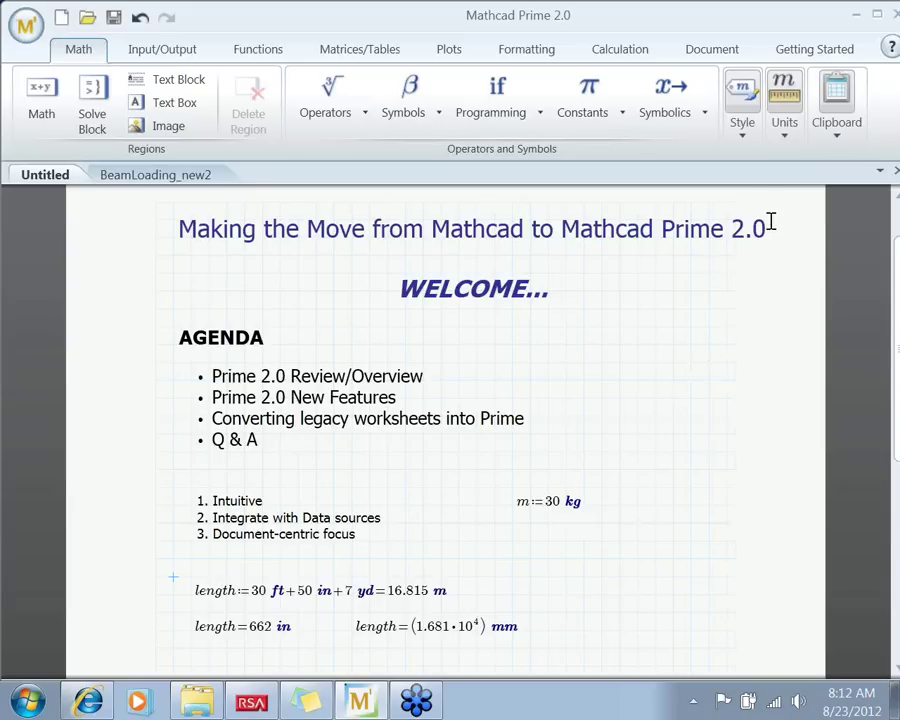
Choose SI as the worksheet's unit system
{"action": "left_click", "coordinate": [786, 138]}
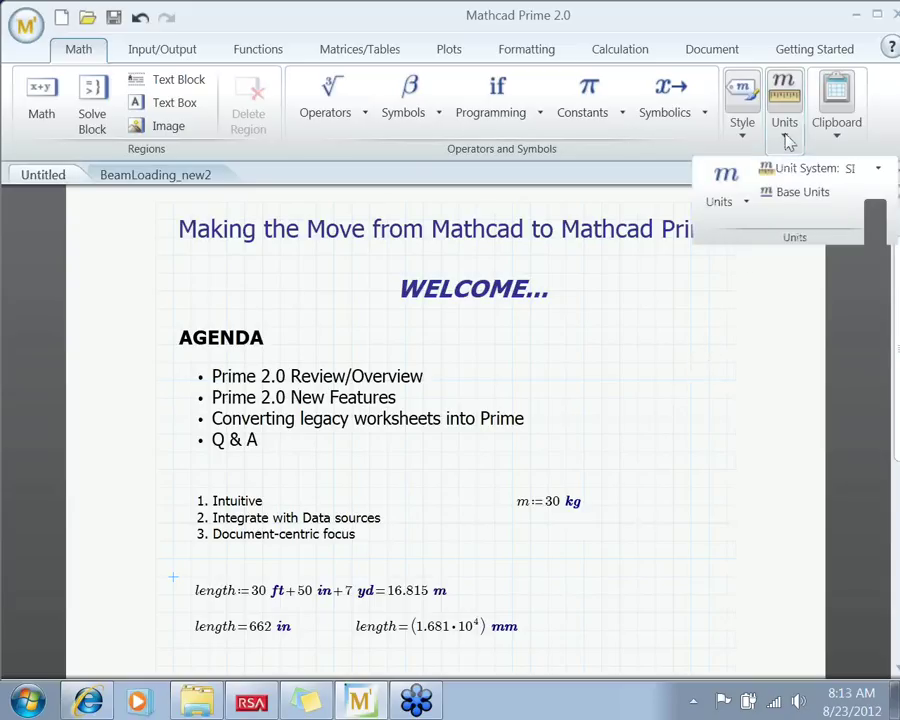
{"action": "left_click", "coordinate": [878, 172]}
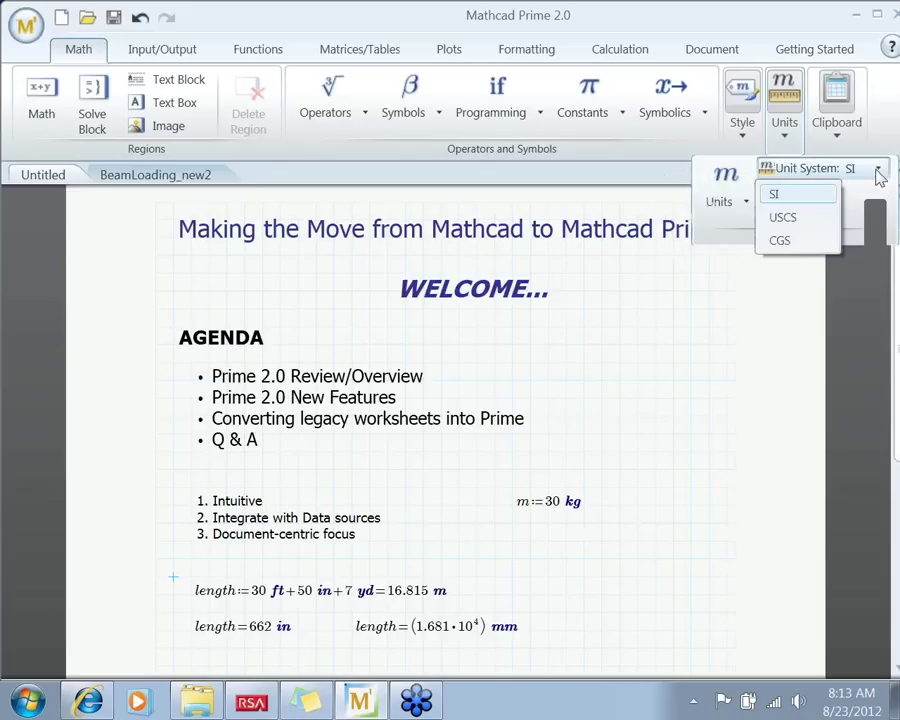
{"action": "left_click", "coordinate": [793, 204]}
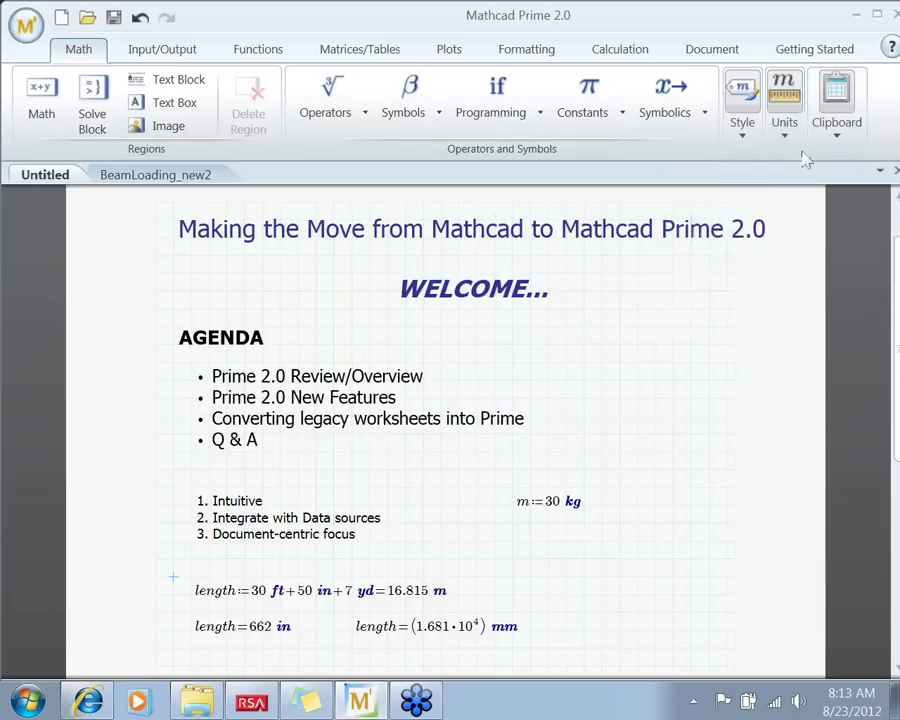
Examine the categories of available units in the unit list, from acceleration through length, power and pressure
{"action": "left_click", "coordinate": [784, 118]}
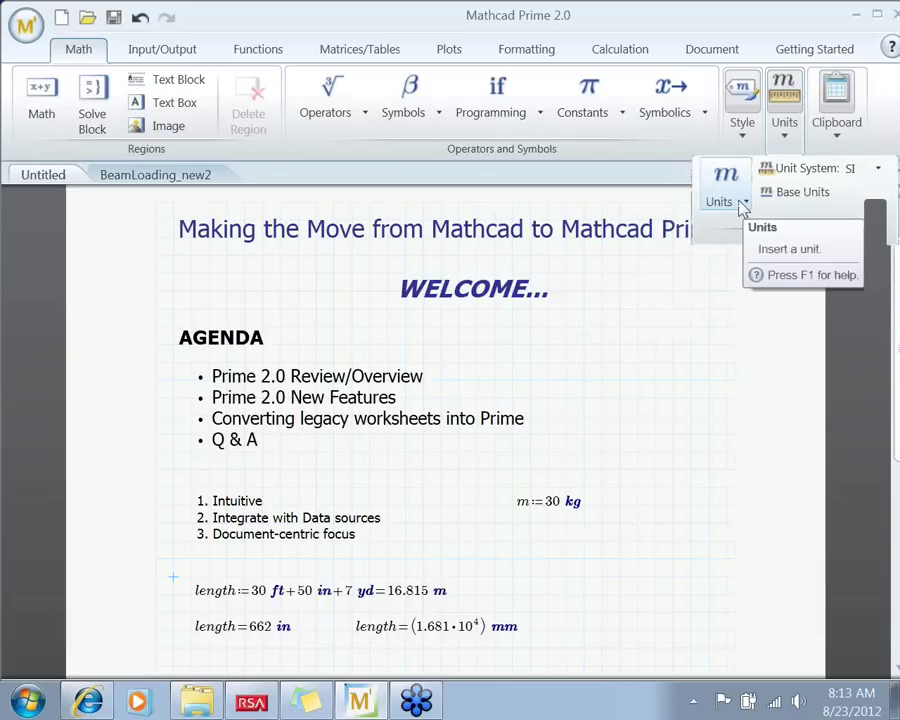
{"action": "left_click", "coordinate": [743, 203]}
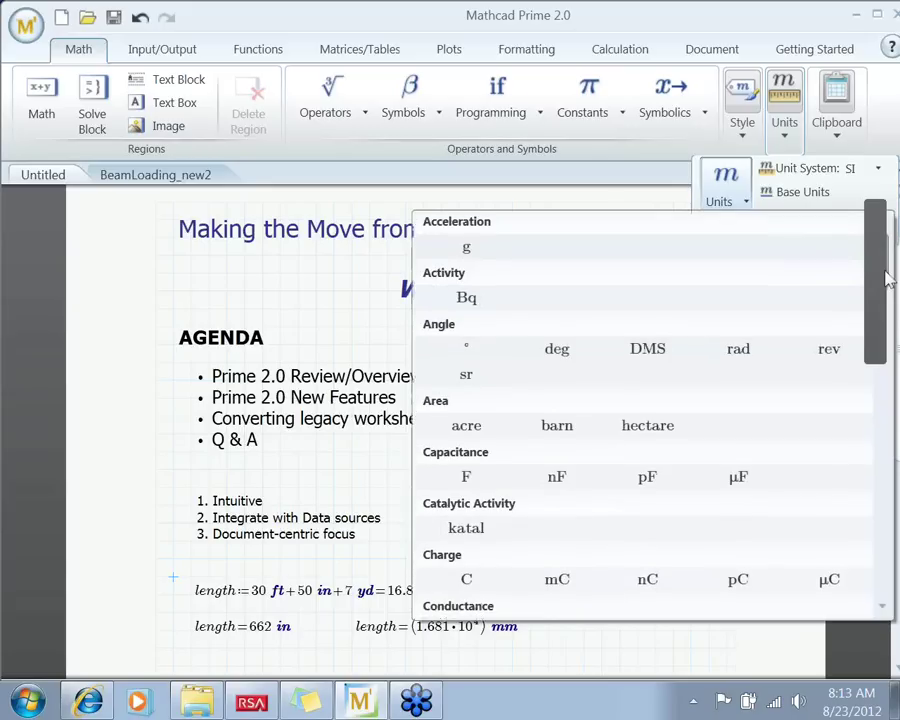
{"action": "scroll", "coordinate": [887, 282], "scroll_direction": "down", "scroll_amount": 1}
{"action": "scroll", "coordinate": [887, 282], "scroll_direction": "down", "scroll_amount": 5}
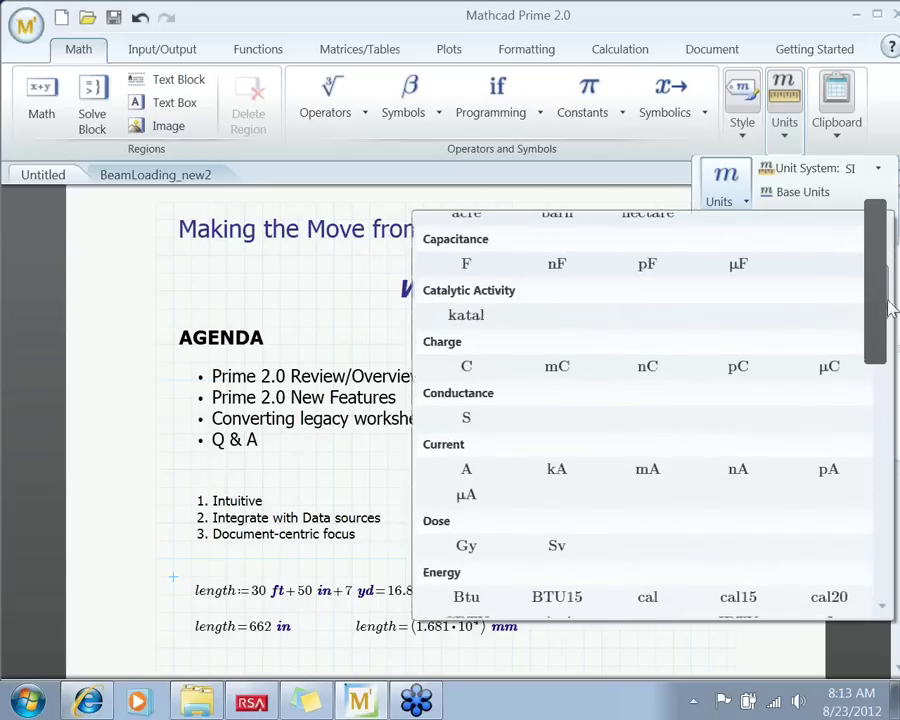
{"action": "scroll", "coordinate": [893, 316], "scroll_direction": "down", "scroll_amount": 2}
{"action": "scroll", "coordinate": [893, 316], "scroll_direction": "down", "scroll_amount": 5}
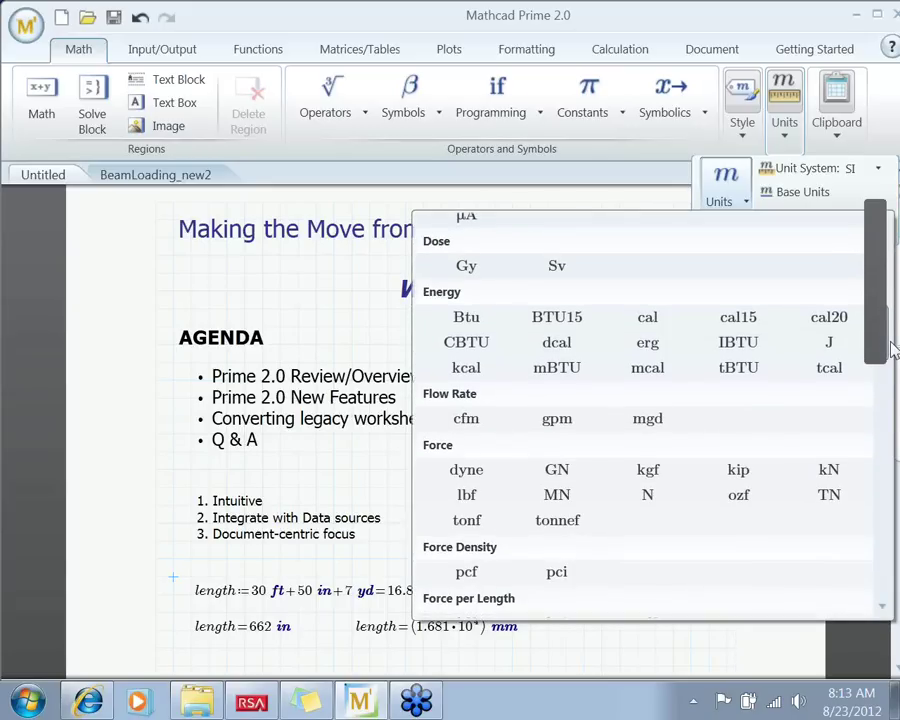
{"action": "scroll", "coordinate": [893, 352], "scroll_direction": "down", "scroll_amount": 3}
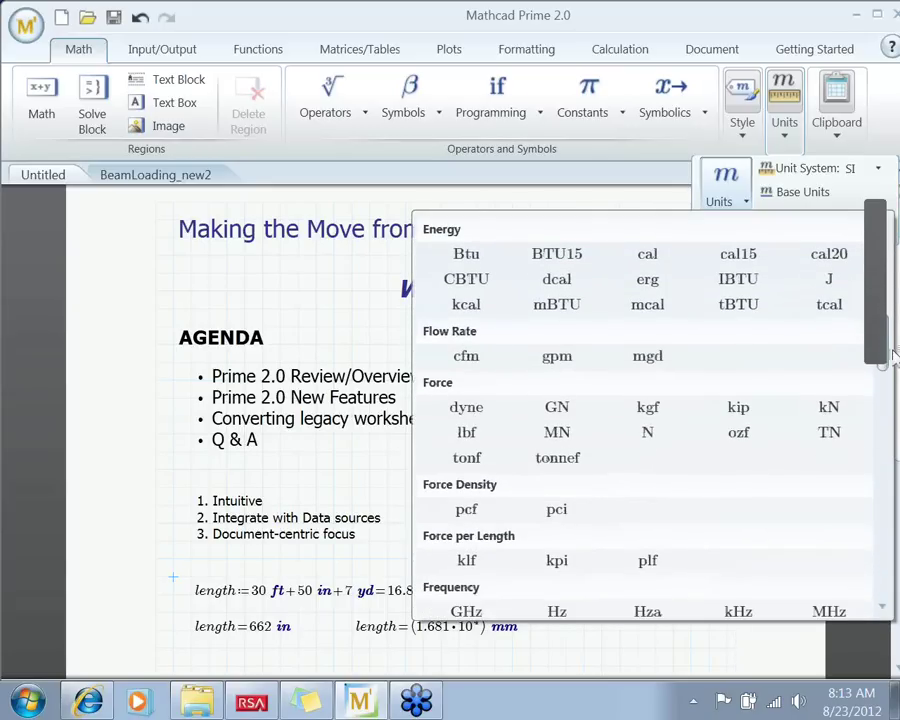
{"action": "scroll", "coordinate": [893, 365], "scroll_direction": "down", "scroll_amount": 2}
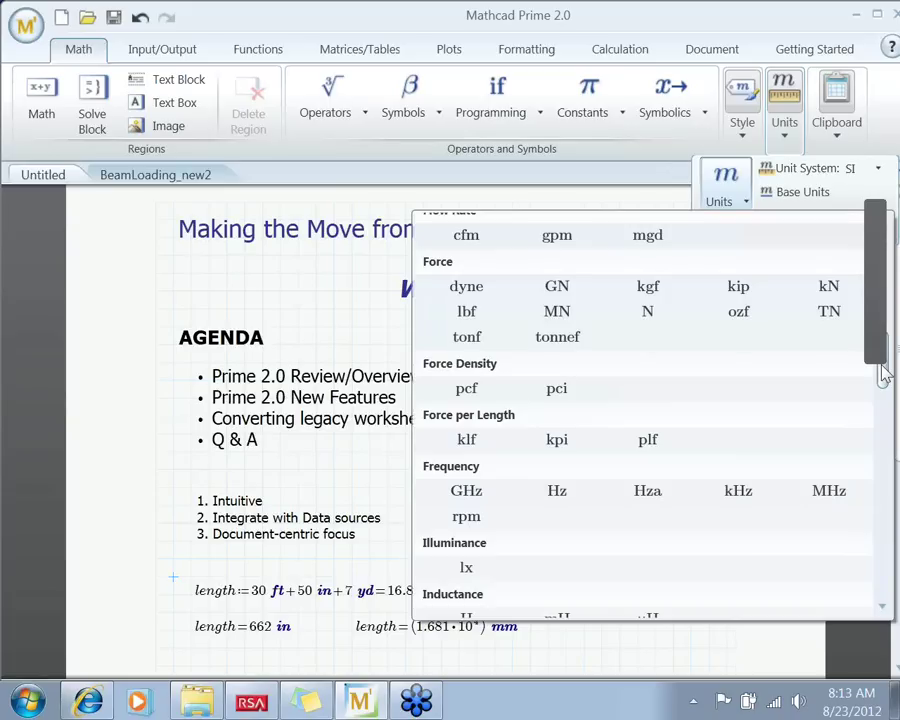
{"action": "left_click_drag", "start_coordinate": [884, 374], "coordinate": [886, 420]}
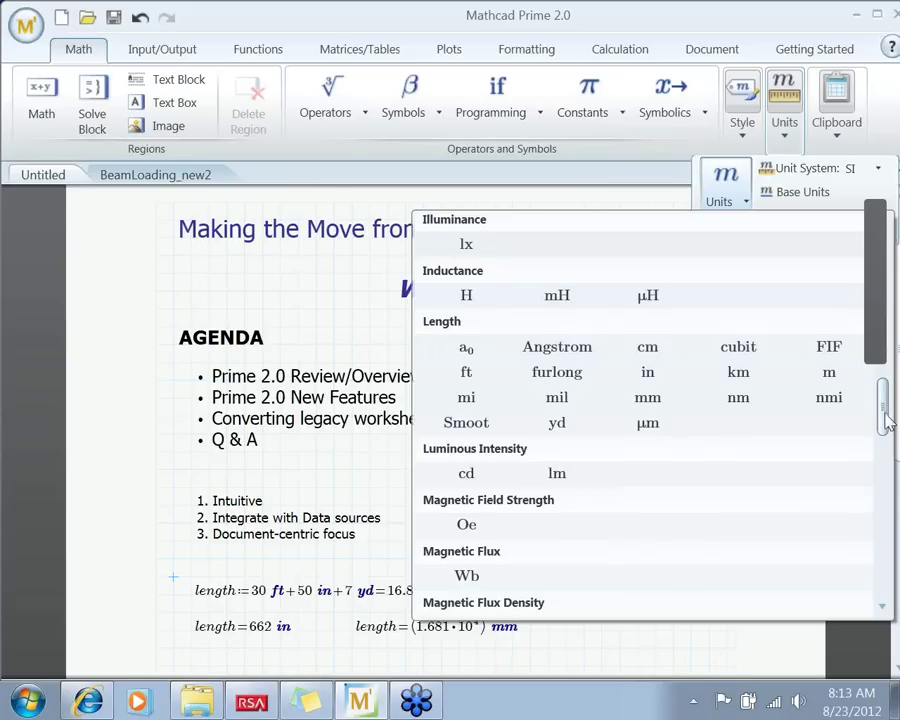
{"action": "left_click_drag", "start_coordinate": [886, 421], "coordinate": [894, 505]}
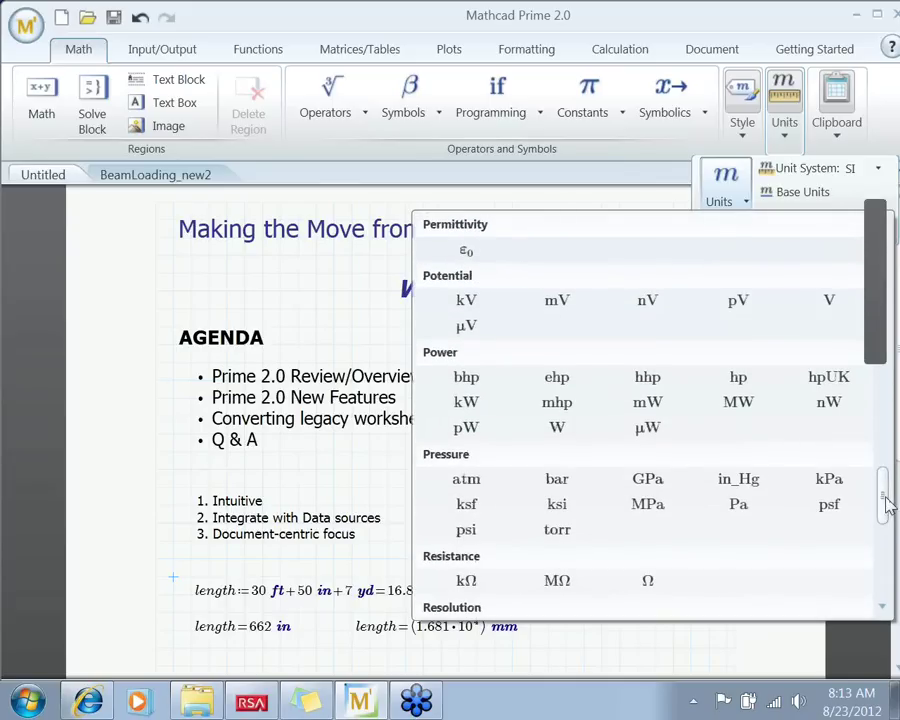
{"action": "mouse_move", "coordinate": [894, 505]}
{"action": "left_mouse_down"}
{"action": "mouse_move", "coordinate": [893, 545]}
{"action": "mouse_move", "coordinate": [893, 488]}
{"action": "left_mouse_up"}
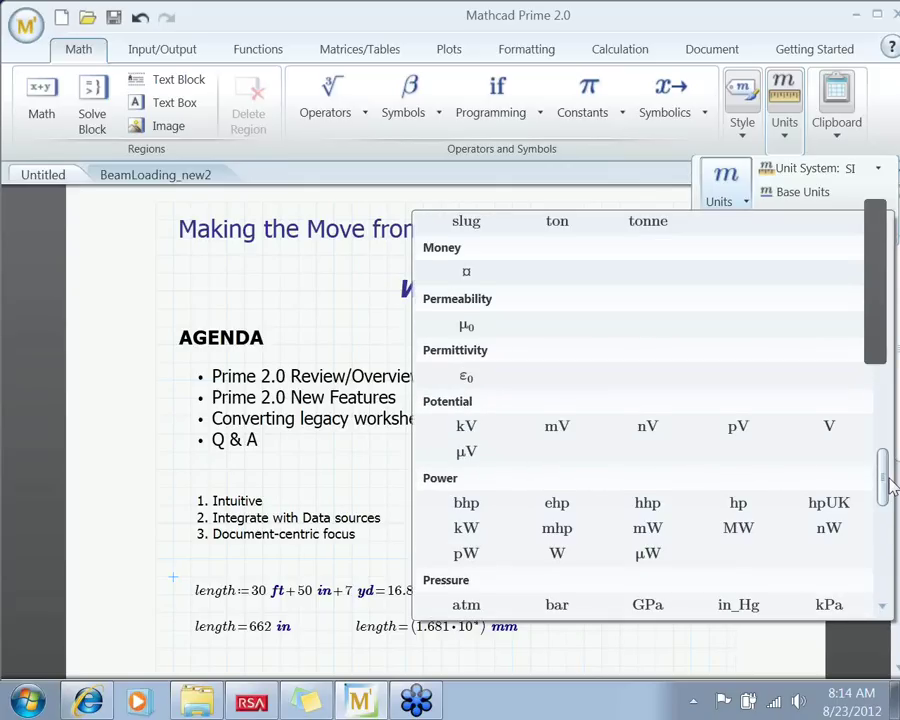
{"action": "left_click", "coordinate": [357, 343]}
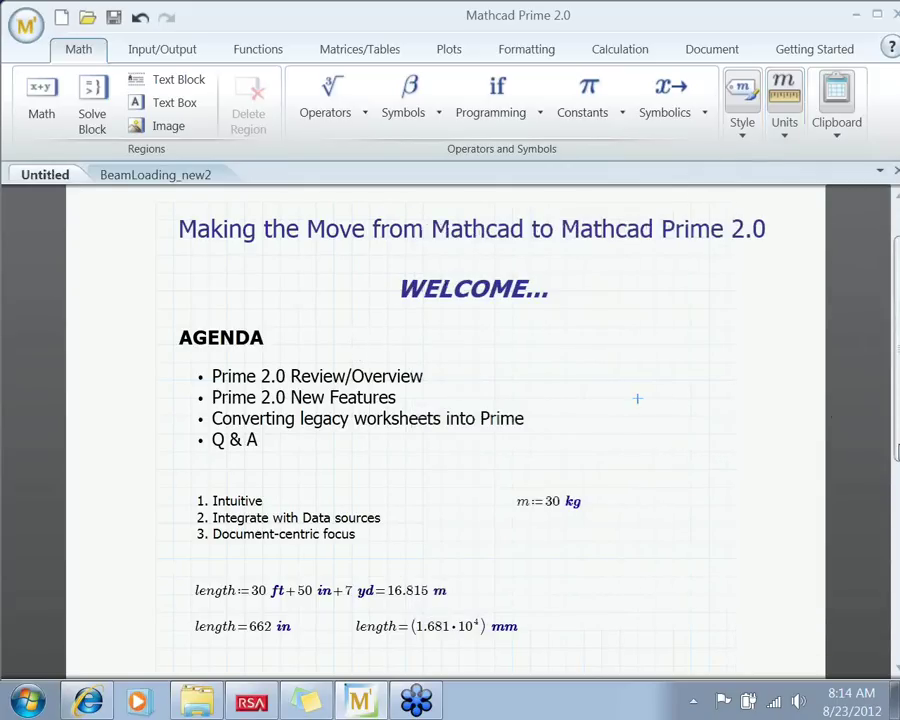
Show the data import and export commands and place the cursor in the blank area below the length results
{"action": "scroll", "coordinate": [178, 607], "scroll_direction": "down", "scroll_amount": 3}
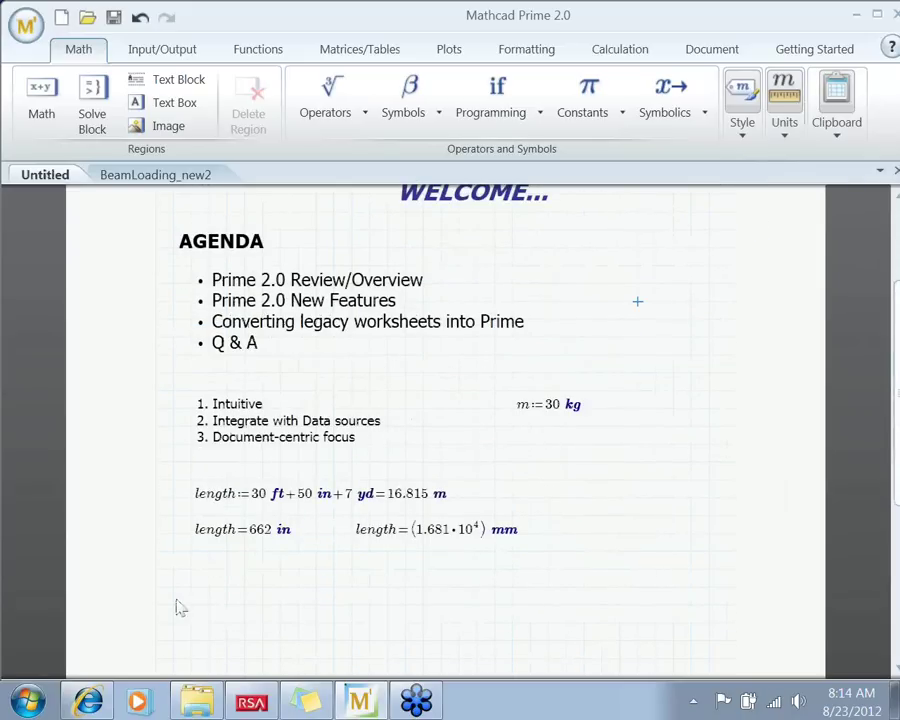
{"action": "left_click", "coordinate": [186, 577]}
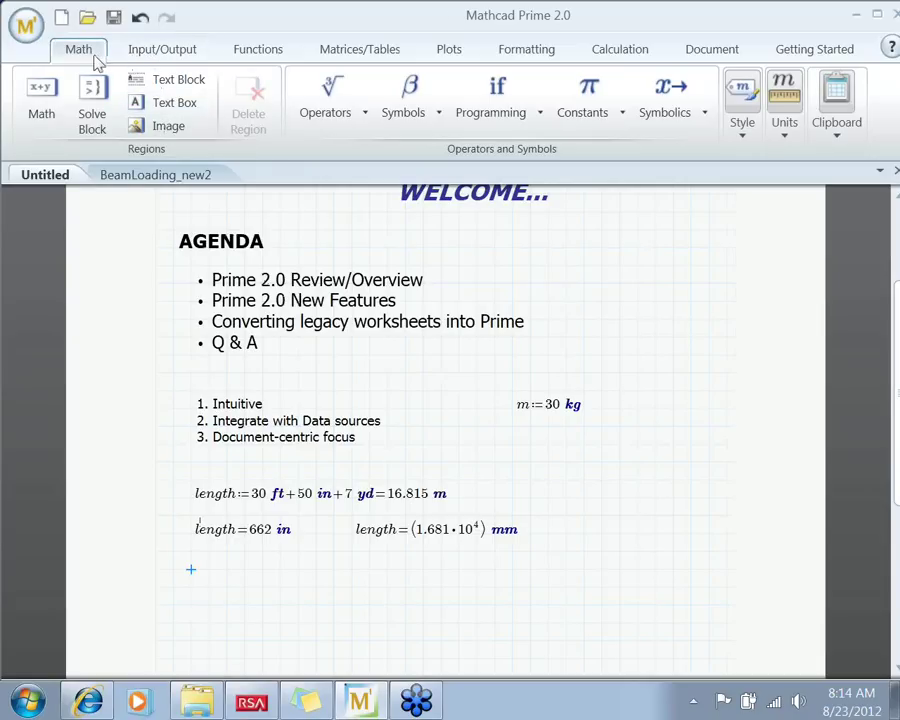
{"action": "left_click", "coordinate": [168, 55]}
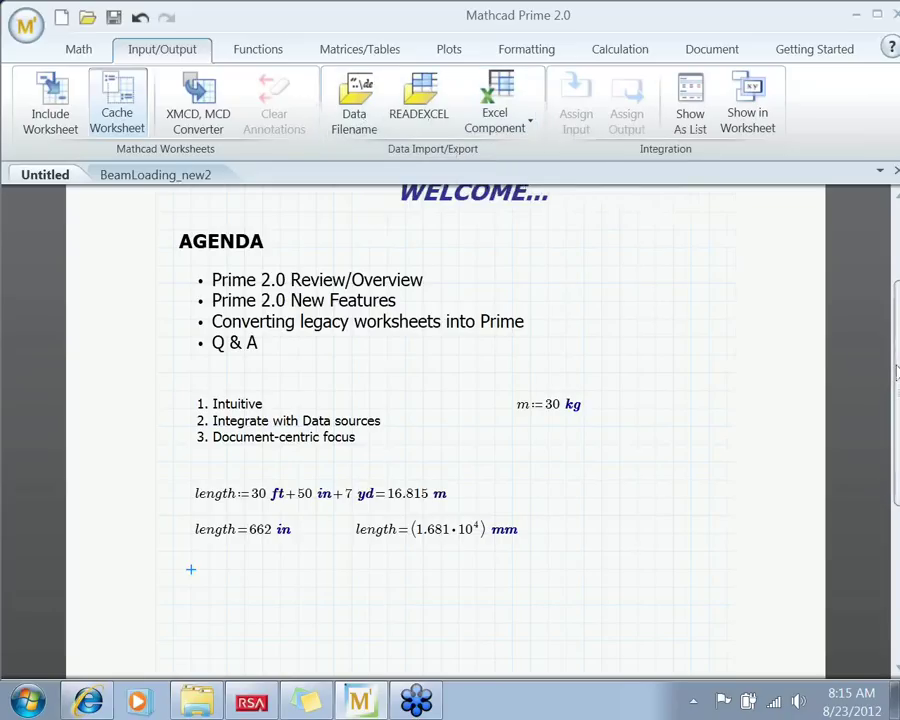
{"action": "left_click_drag", "start_coordinate": [897, 372], "coordinate": [898, 398]}
{"action": "left_click", "coordinate": [186, 543]}
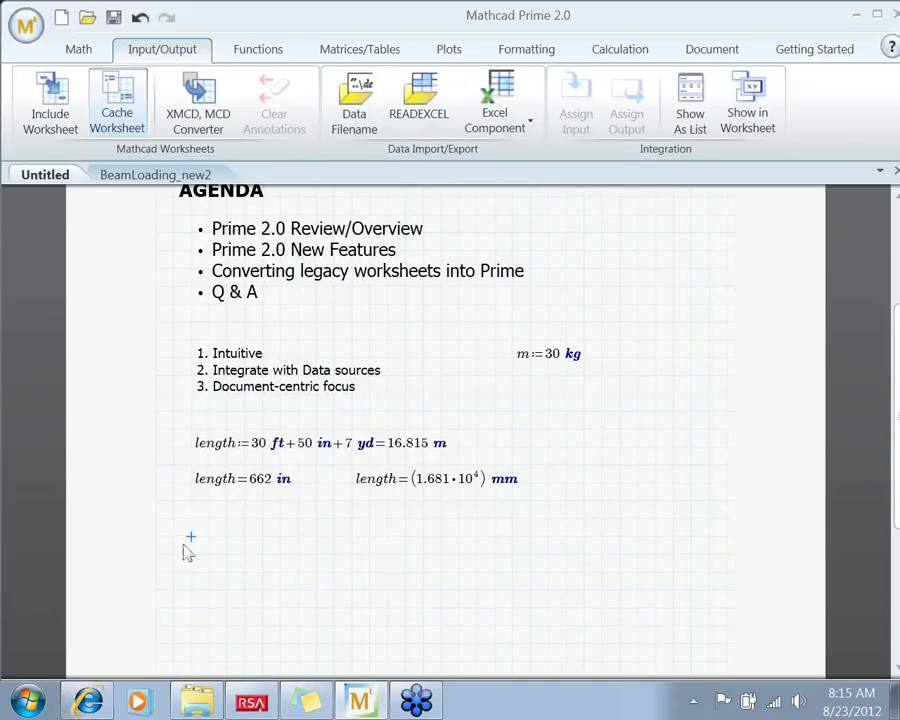
{"action": "type", "text": "Impa"}
{"action": "key", "text": "BackSpace"}
{"action": "key", "text": "BackSpace"}
{"action": "key", "text": "BackSpace"}
{"action": "key", "text": "BackSpace"}
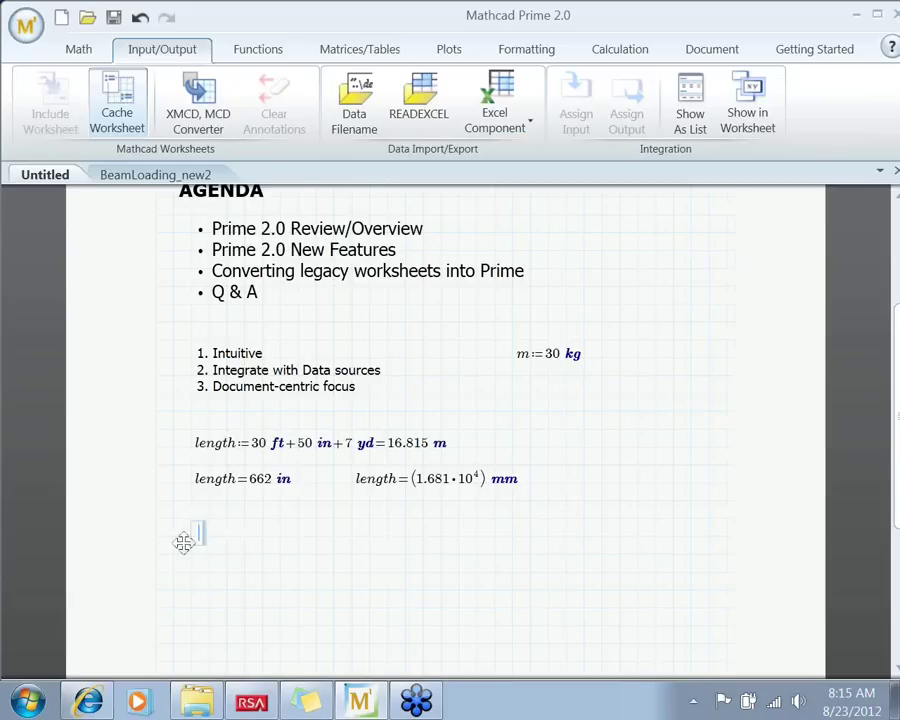
Add a text region reading "Import data from Excel" below the length results
{"action": "key", "text": "ctrl+t"}
{"action": "type", "text": "Impm"}
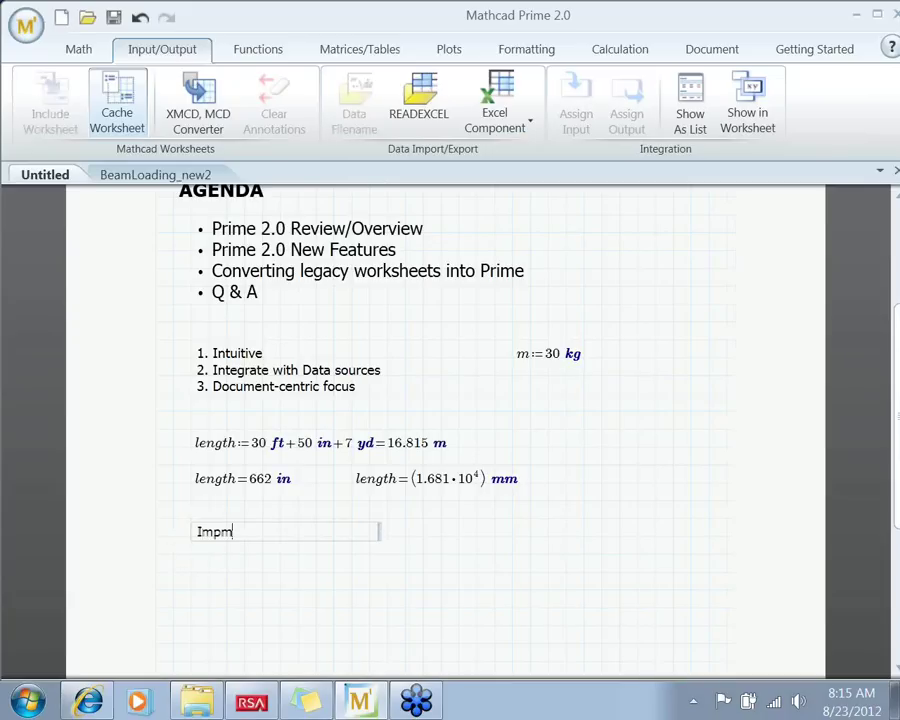
{"action": "type", "text": "or"}
{"action": "key", "text": "BackSpace"}
{"action": "key", "text": "BackSpace"}
{"action": "key", "text": "BackSpace"}
{"action": "type", "text": "ort data from Ex"}
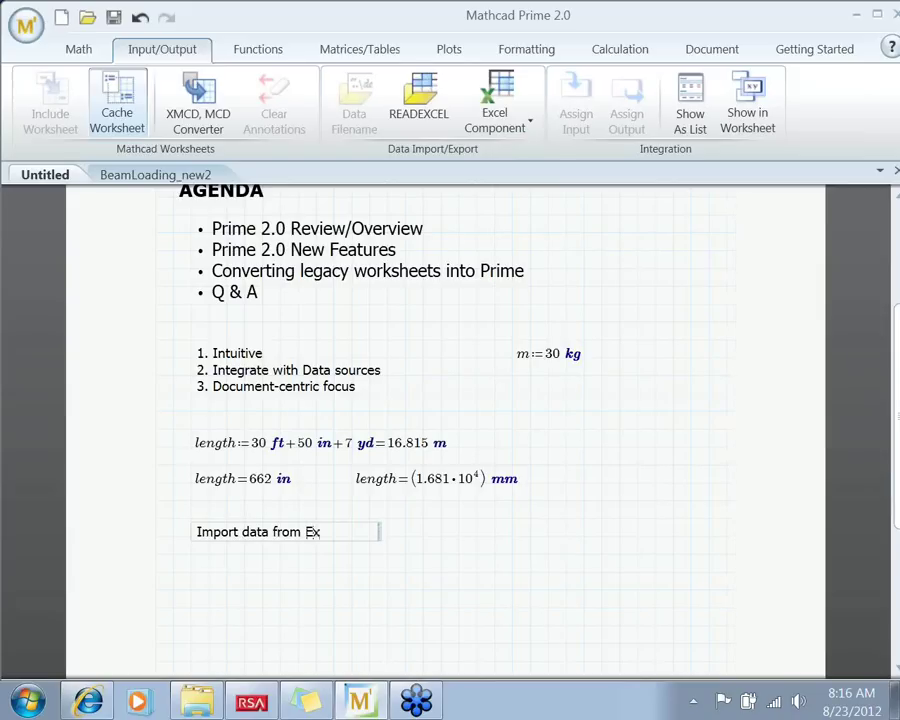
{"action": "key", "text": "alt+c"}
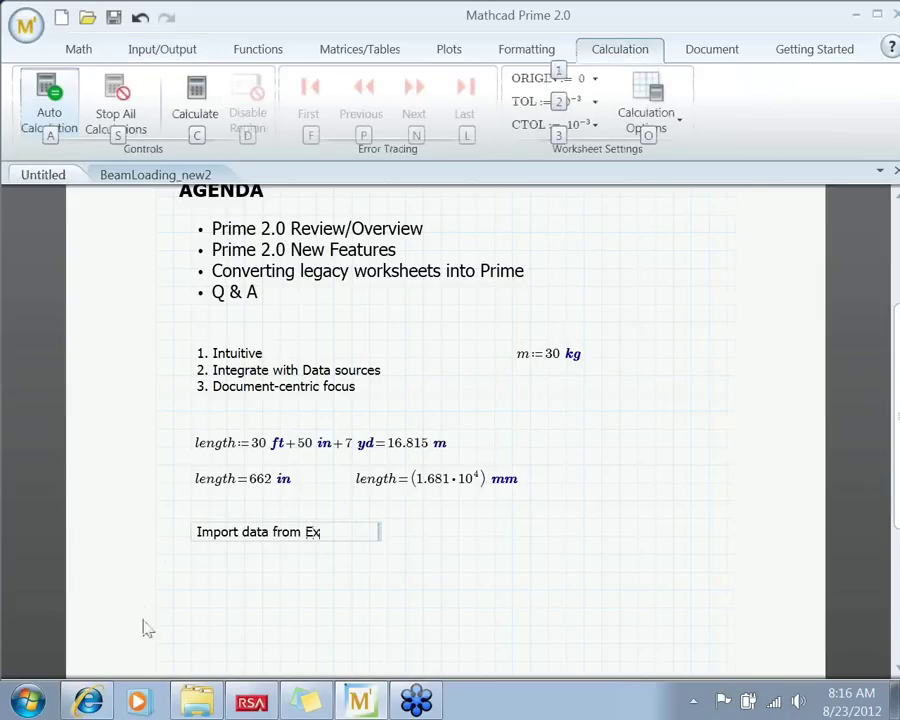
{"action": "left_click", "coordinate": [329, 534]}
{"action": "type", "text": "cel"}
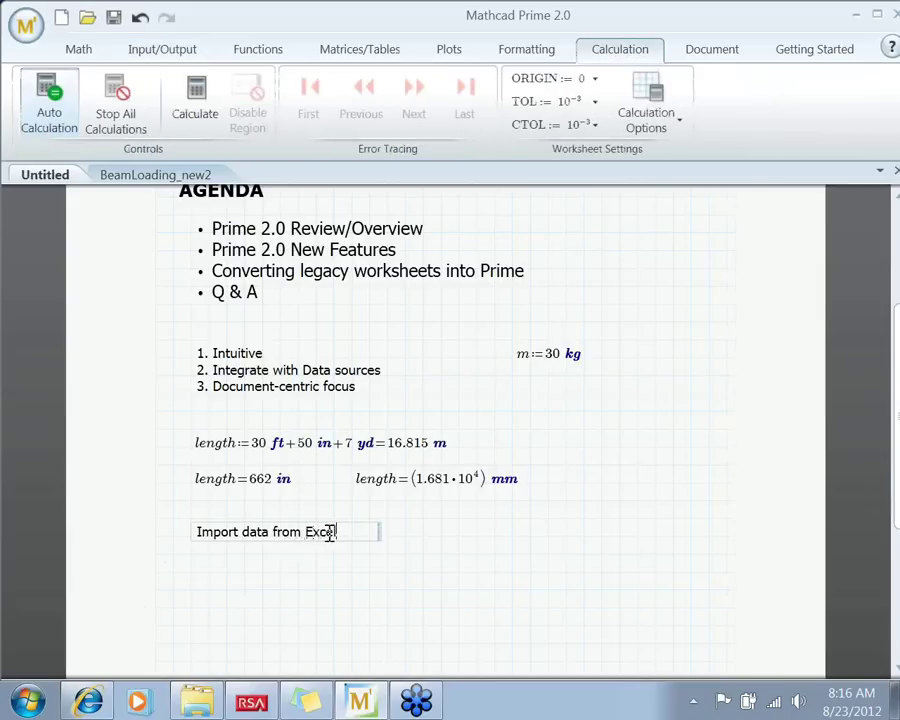
Insert a READEXCEL call below the import text that reads Sheet1!A1:H5 from Data Import Example.xlsx in D:\Excel Demos
{"action": "left_click", "coordinate": [152, 46]}
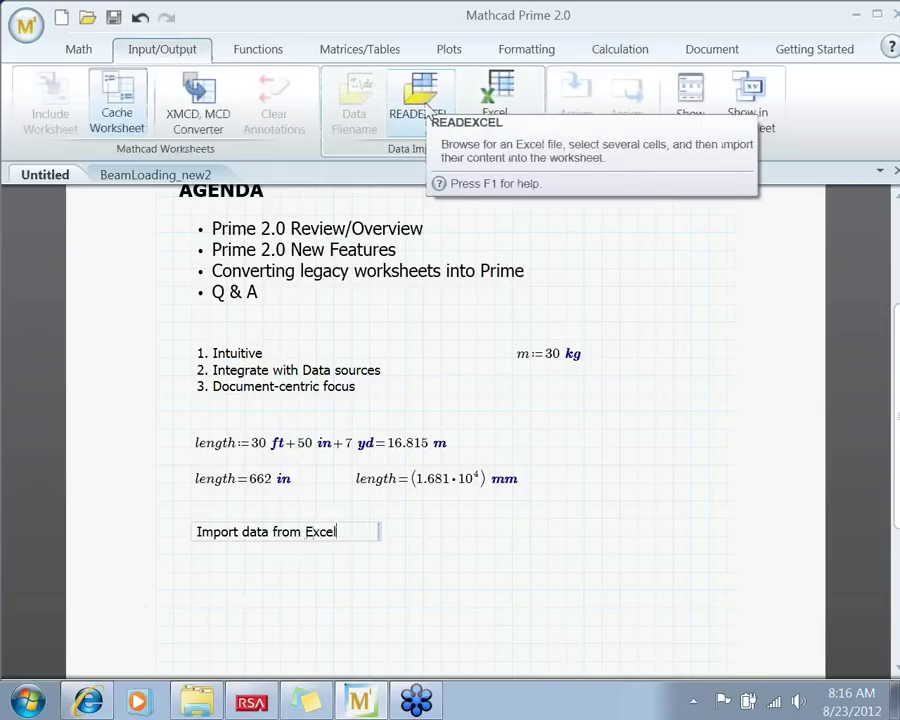
{"action": "left_click", "coordinate": [209, 607]}
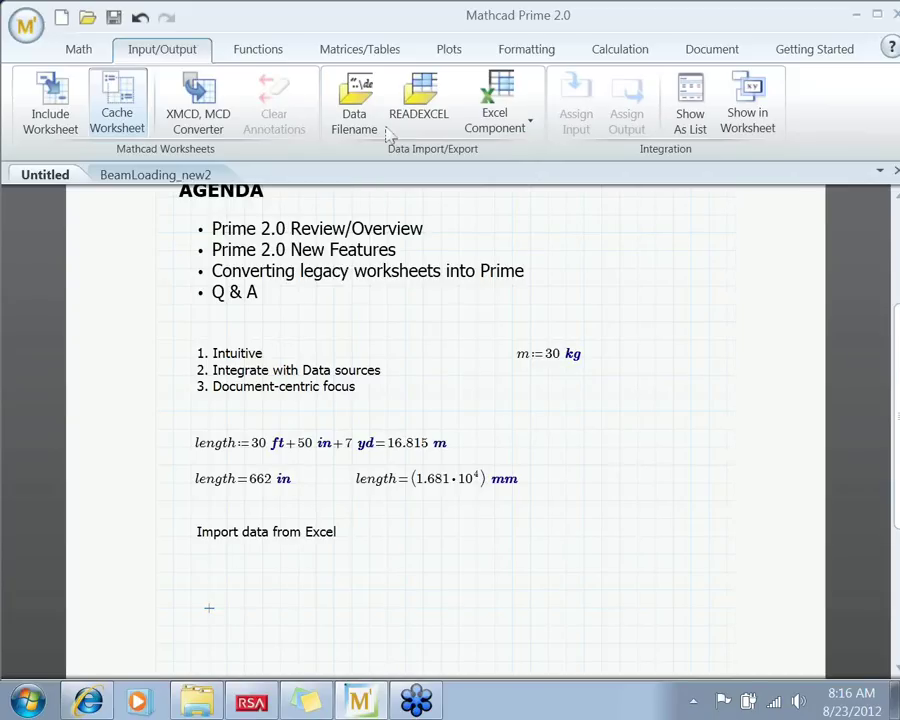
{"action": "left_click", "coordinate": [425, 100]}
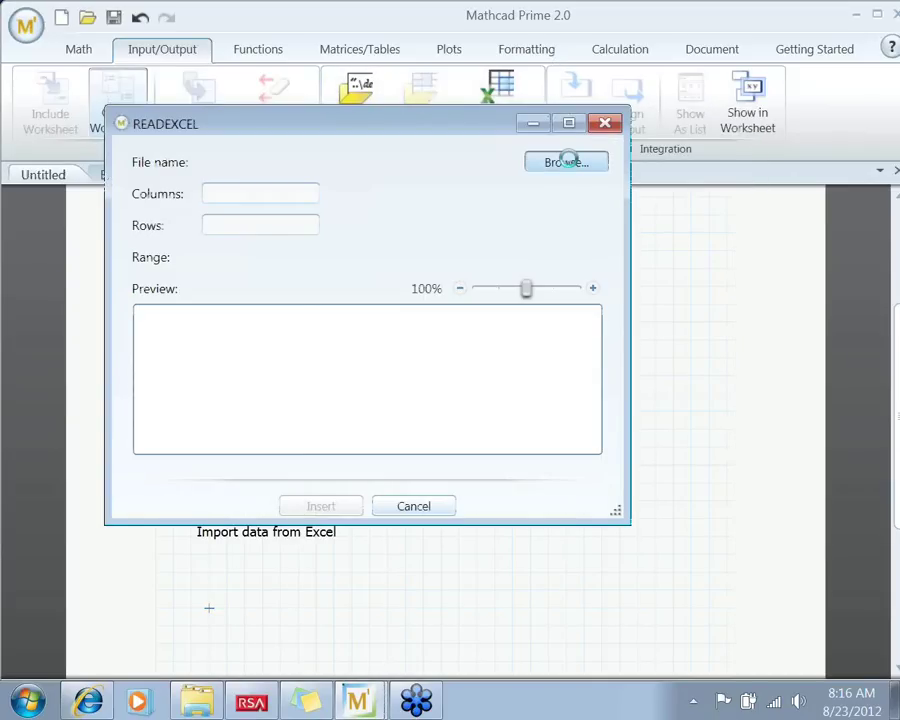
{"action": "left_click", "coordinate": [566, 163]}
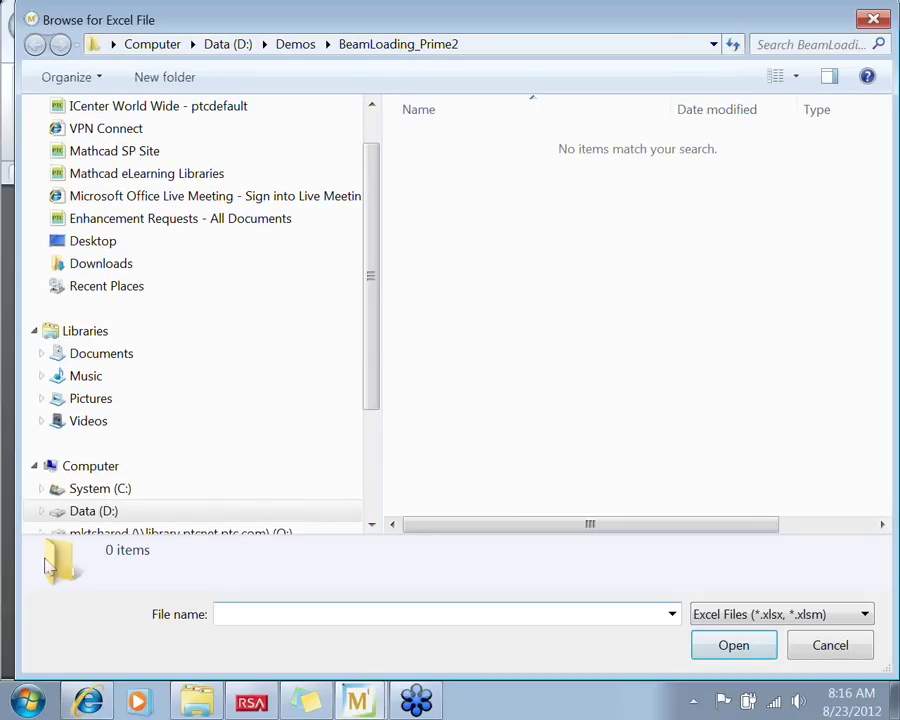
{"action": "left_click", "coordinate": [88, 511]}
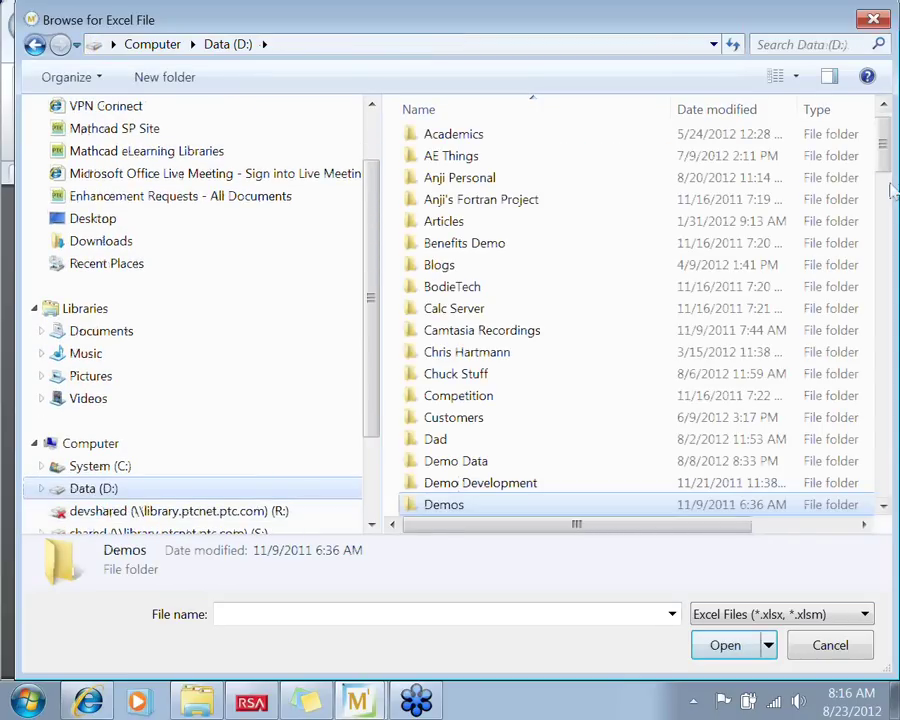
{"action": "left_click_drag", "start_coordinate": [882, 160], "coordinate": [886, 191]}
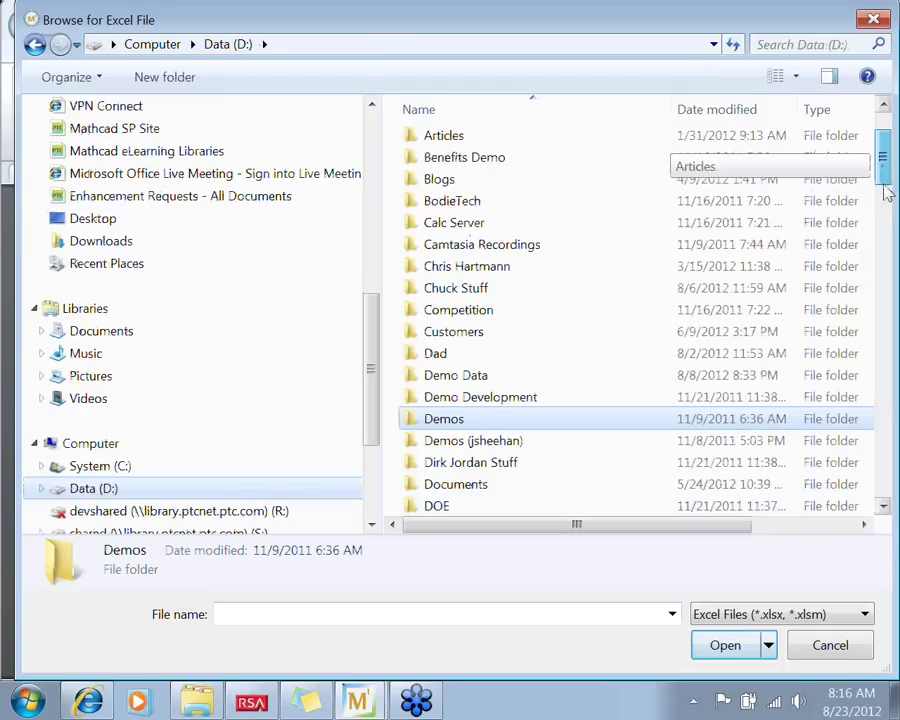
{"action": "left_click", "coordinate": [887, 474]}
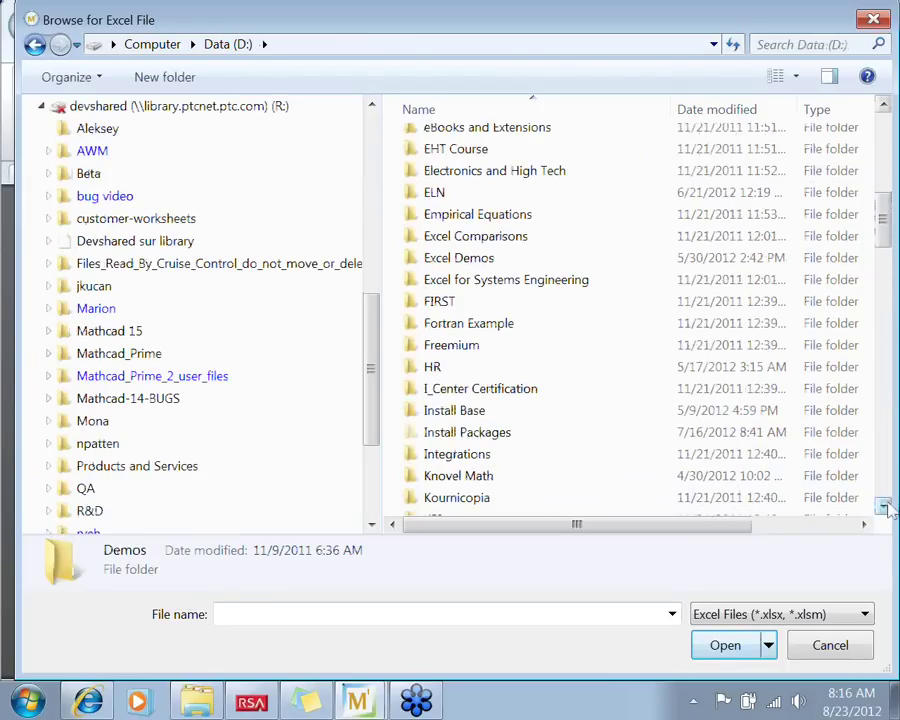
{"action": "double_click", "coordinate": [478, 262]}
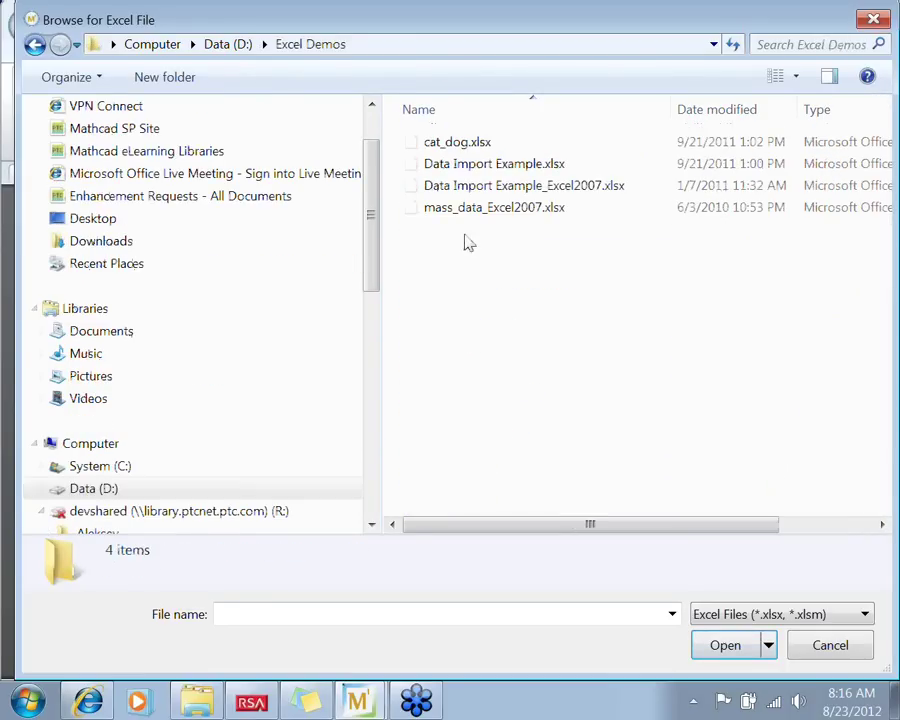
{"action": "left_click", "coordinate": [466, 166]}
{"action": "double_click", "coordinate": [466, 168]}
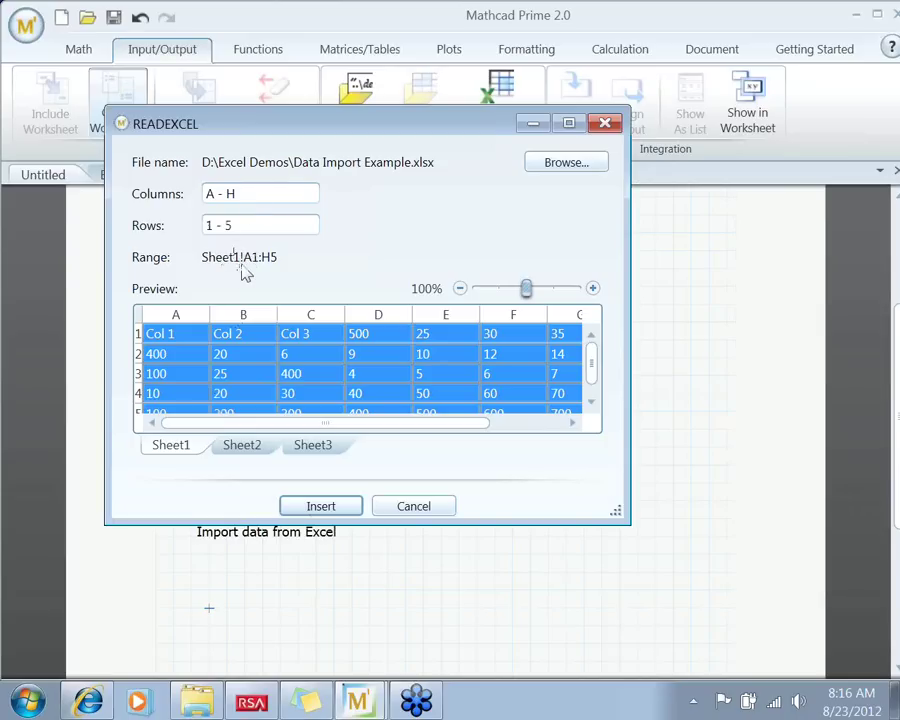
{"action": "left_click", "coordinate": [307, 508]}
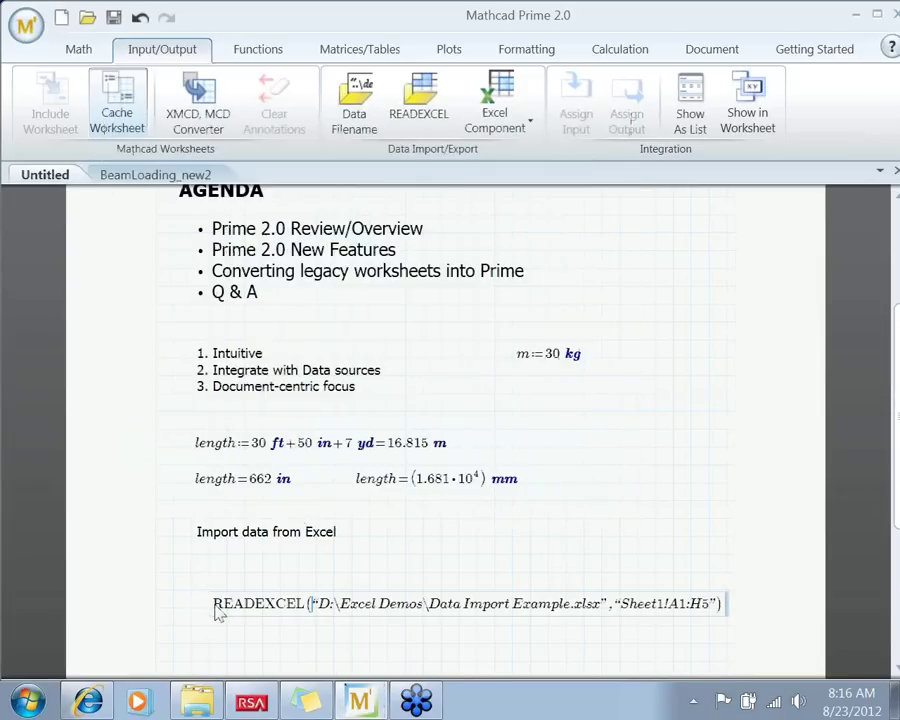
Assign the READEXCEL expression to a variable named data
{"action": "left_click", "coordinate": [218, 612]}
{"action": "type", "text": ":data"}
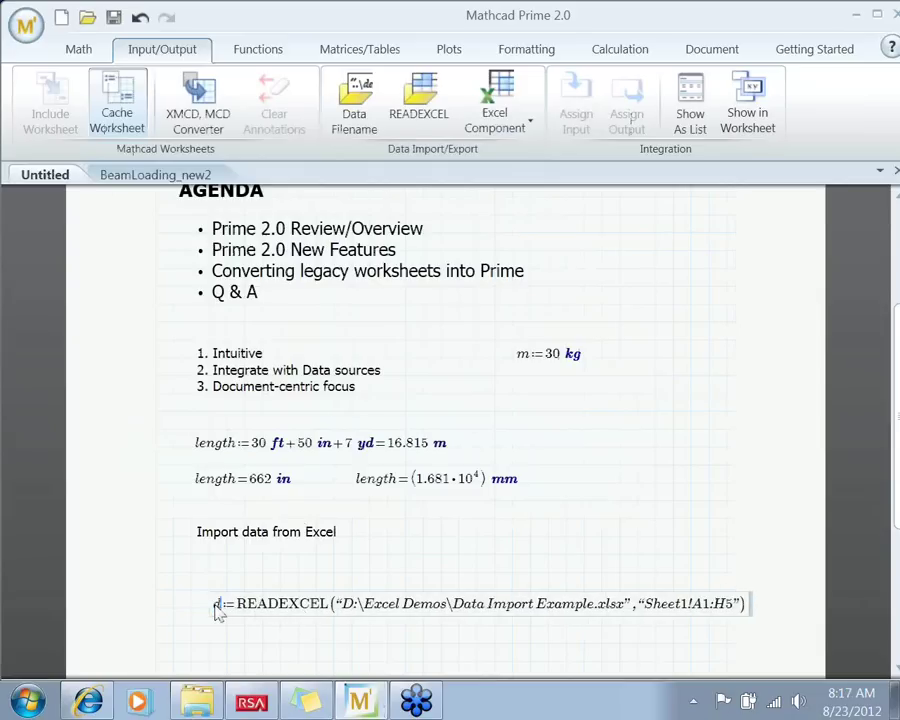
{"action": "key", "text": "Return"}
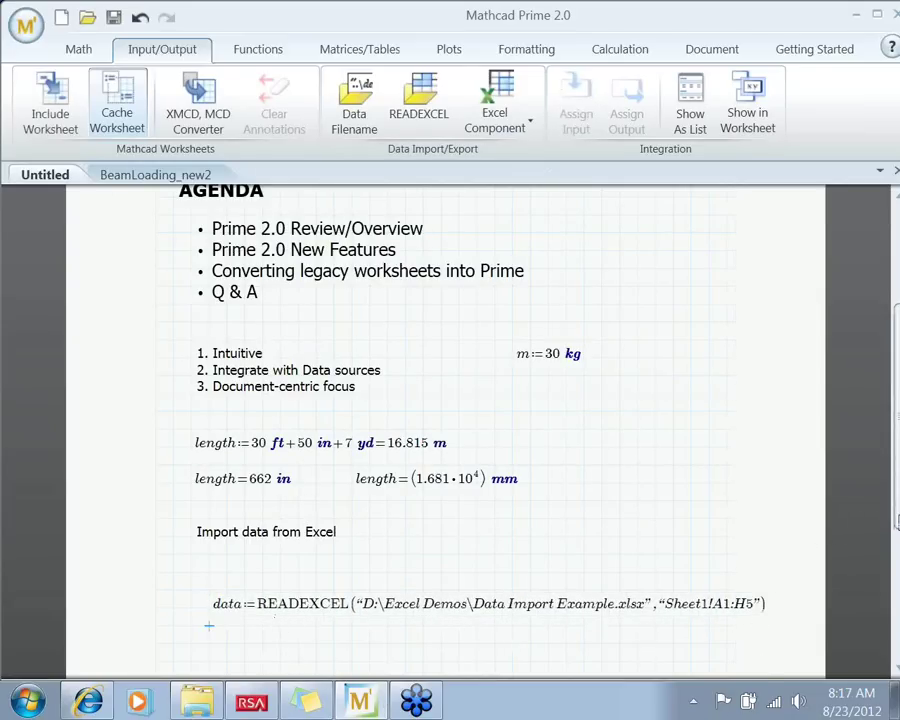
Evaluate data in the blank area below its definition and leave the math region
{"action": "scroll", "coordinate": [287, 592], "scroll_direction": "down", "scroll_amount": 3}
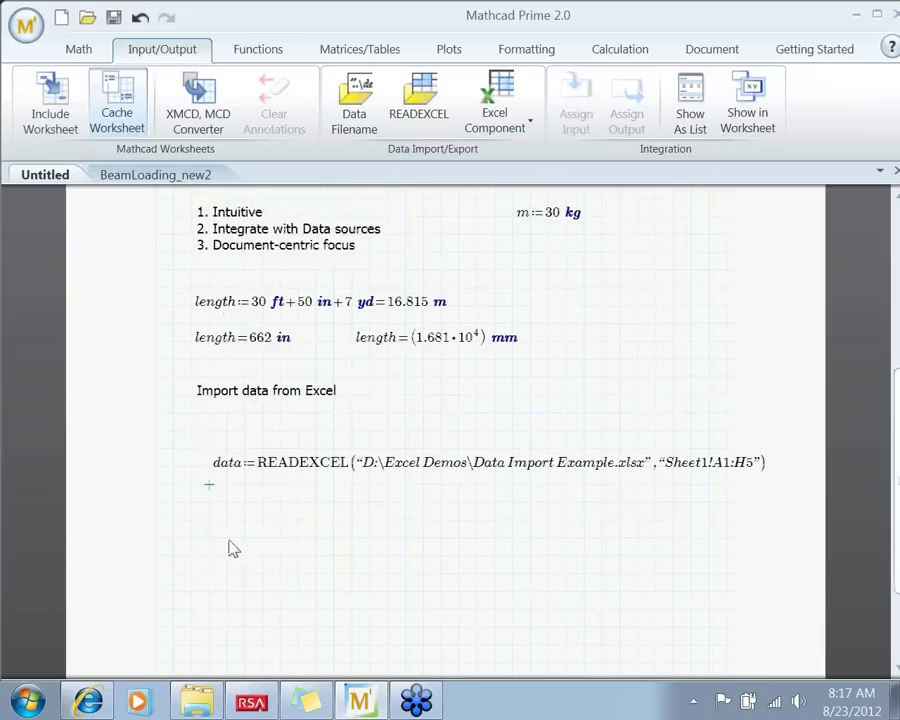
{"action": "left_click", "coordinate": [229, 541]}
{"action": "left_click", "coordinate": [179, 577]}
{"action": "type", "text": "data="}
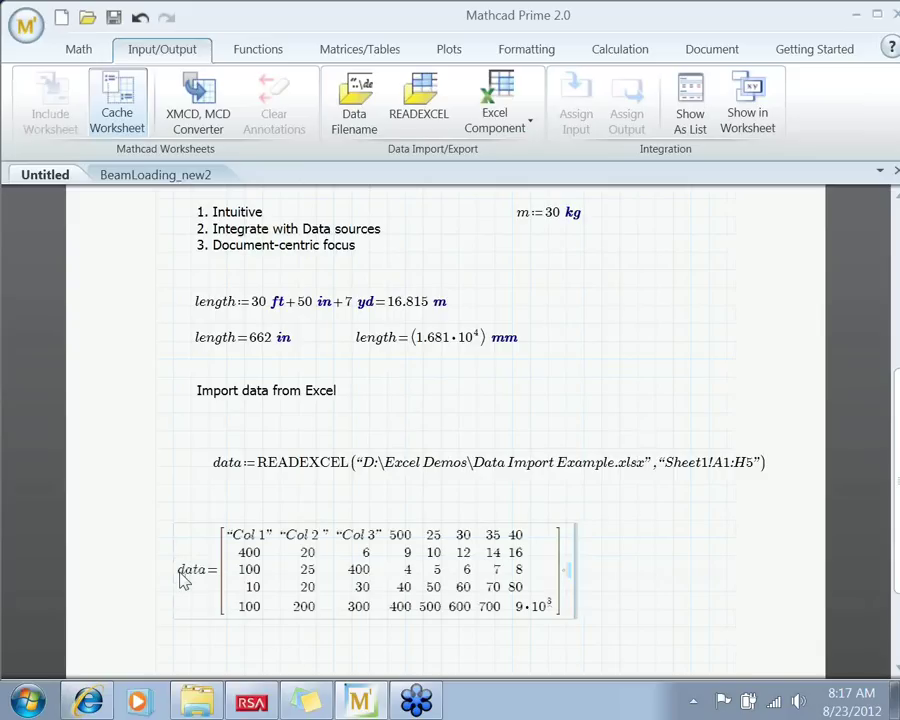
{"action": "left_click", "coordinate": [640, 576]}
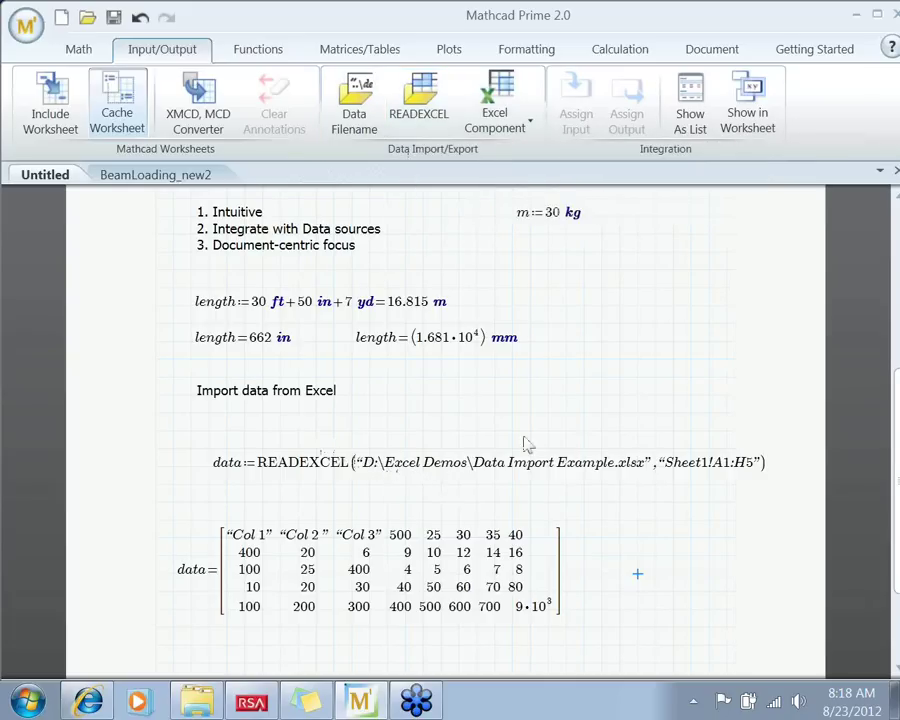
{"action": "left_click", "coordinate": [668, 462]}
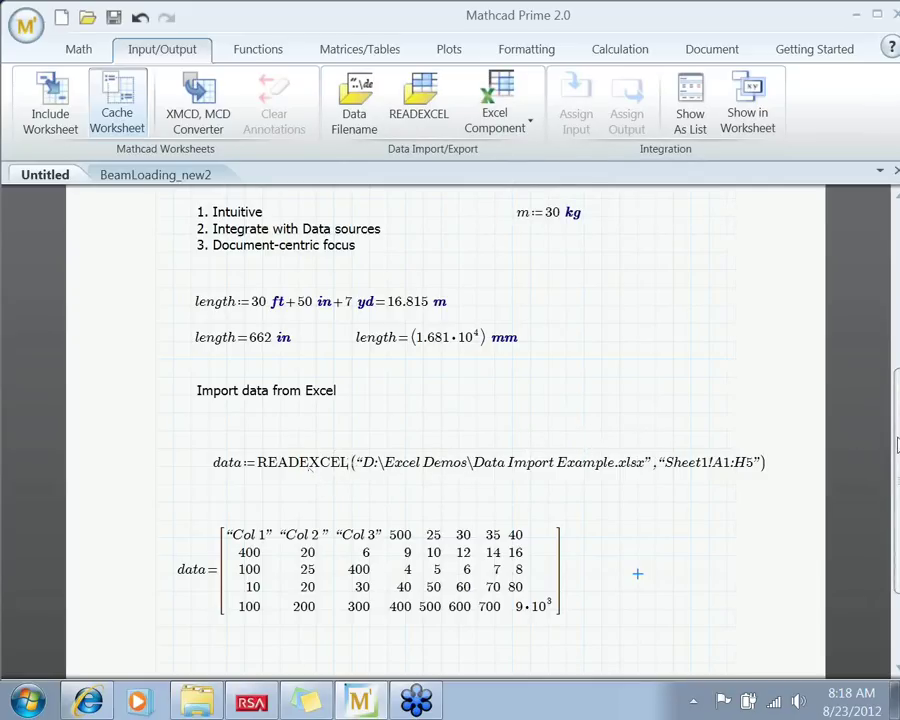
Add a text region on the next page reading "Excel Component - inputs and outputs to the Excel object" and widen it to one line
{"action": "left_click_drag", "start_coordinate": [898, 443], "coordinate": [898, 510]}
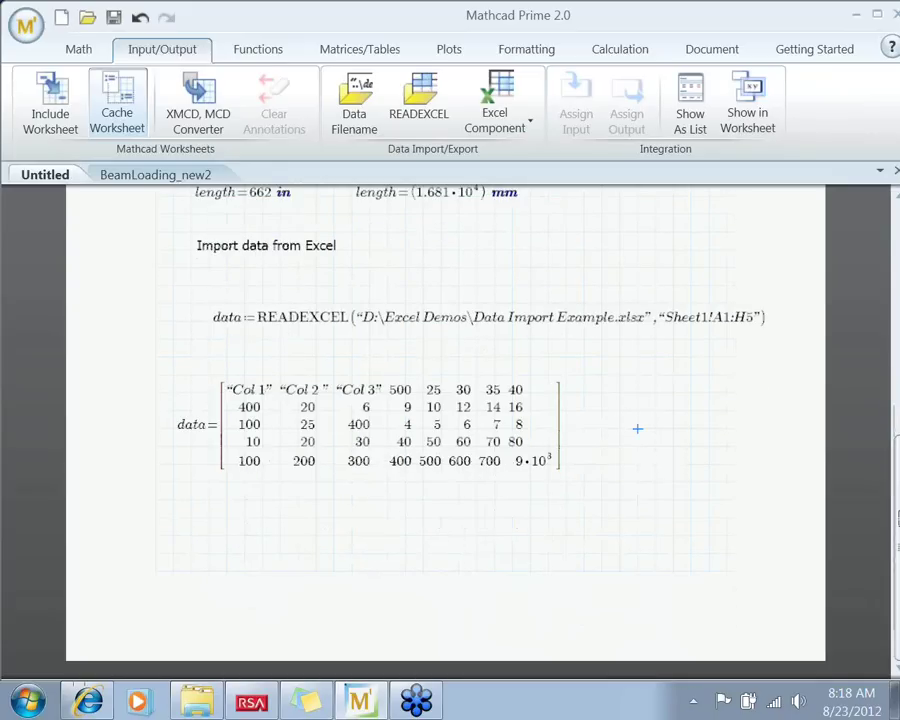
{"action": "scroll", "coordinate": [340, 552], "scroll_direction": "down", "scroll_amount": 5}
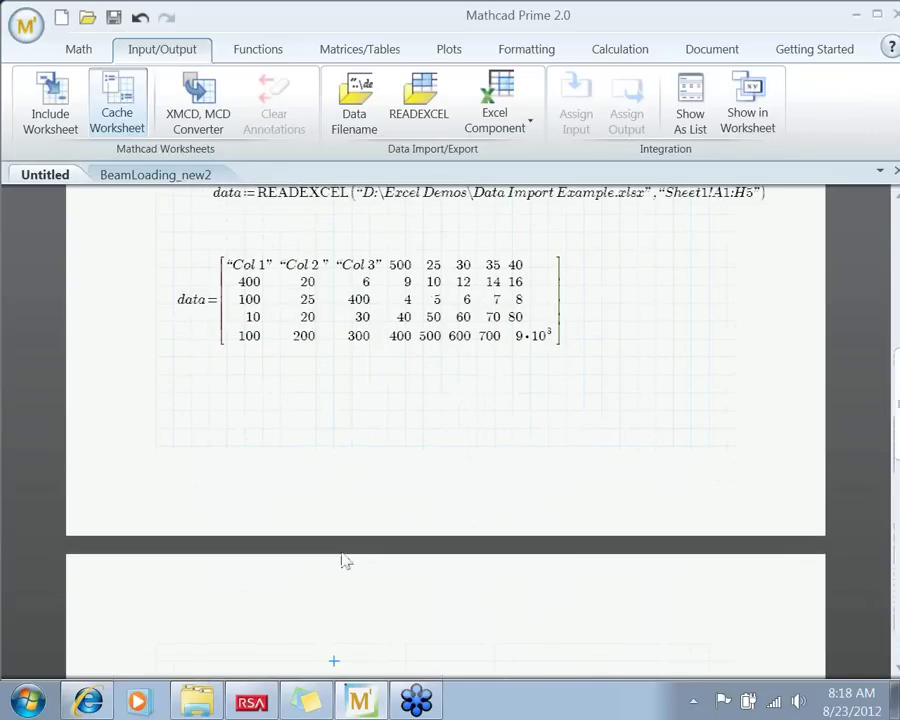
{"action": "scroll", "coordinate": [340, 560], "scroll_direction": "down", "scroll_amount": 5}
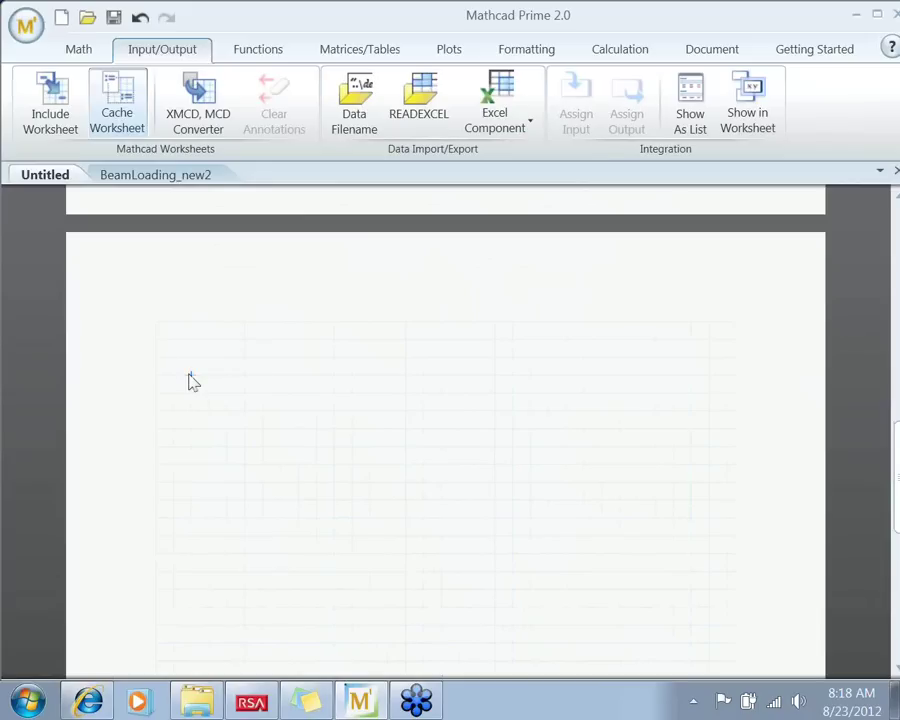
{"action": "left_click", "coordinate": [187, 360]}
{"action": "key", "text": "ctrl+t"}
{"action": "type", "text": "Exc"}
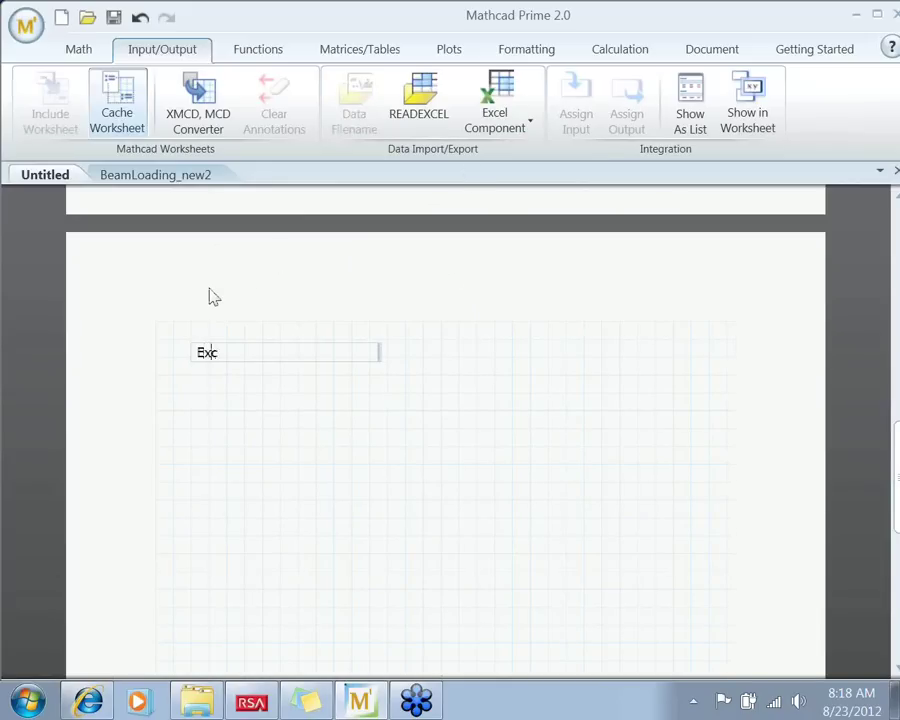
{"action": "type", "text": "el Component"}
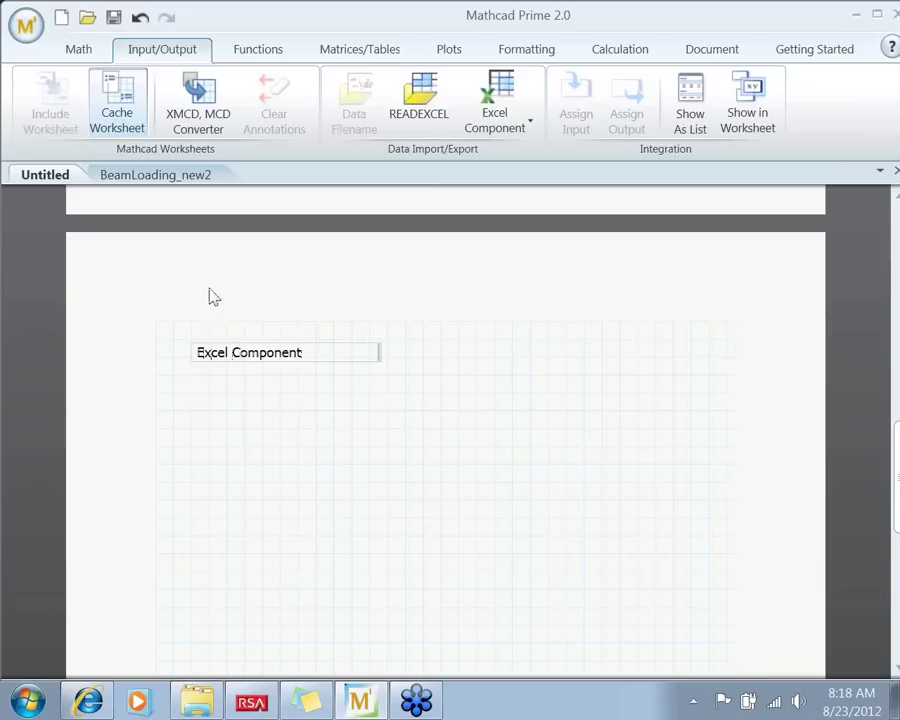
{"action": "type", "text": " -"}
{"action": "type", "text": "inputs and ou"}
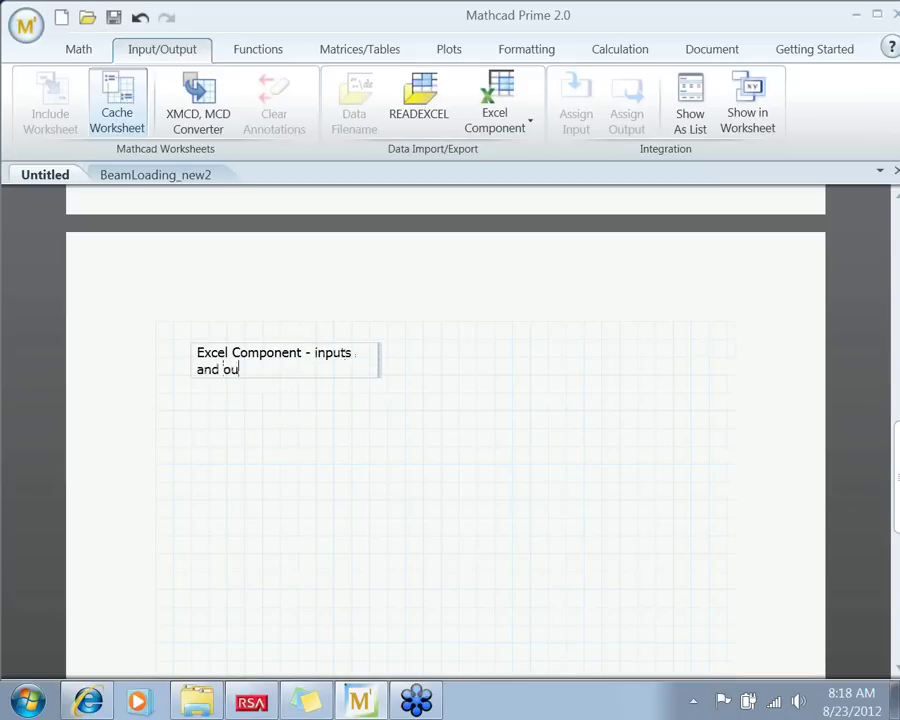
{"action": "type", "text": "tputs to the E"}
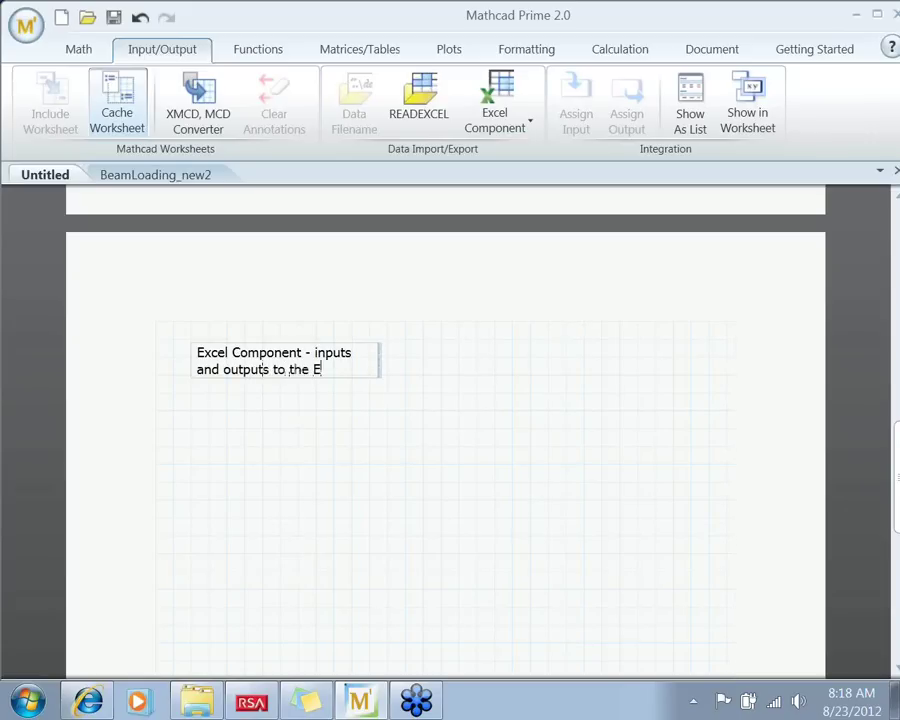
{"action": "type", "text": "xcel object"}
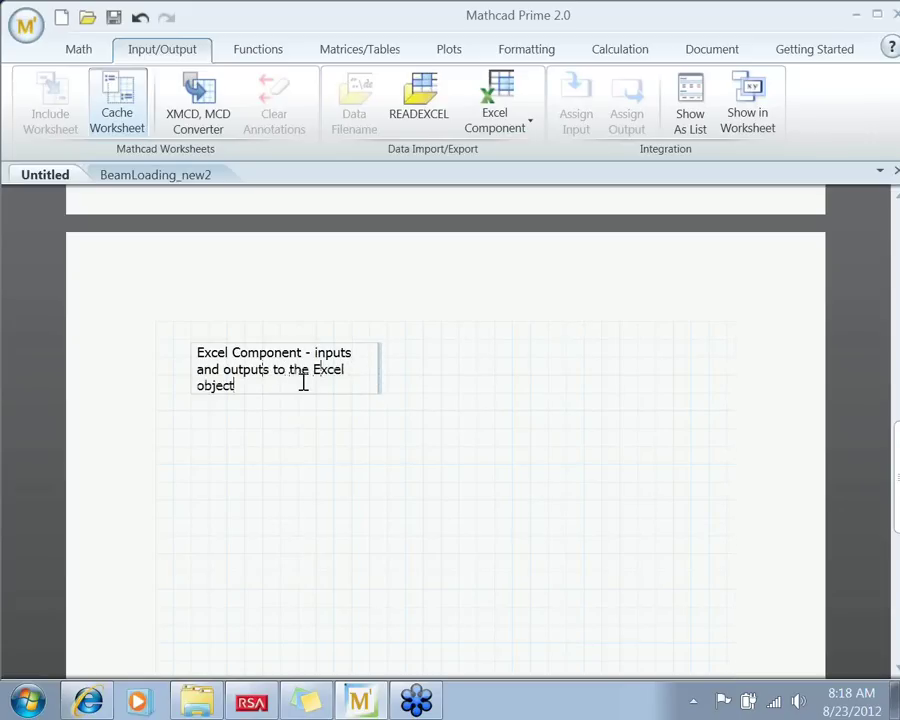
{"action": "left_click_drag", "start_coordinate": [382, 374], "coordinate": [603, 352]}
{"action": "left_click", "coordinate": [199, 417]}
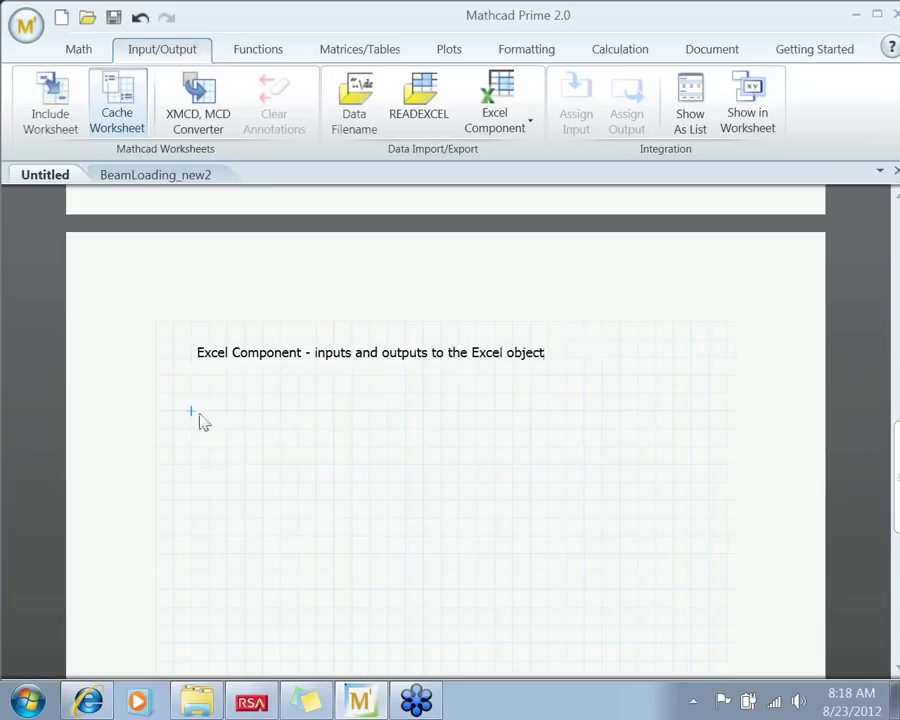
Insert an Excel component in the blank area below the Excel Component heading
{"action": "left_click", "coordinate": [204, 439]}
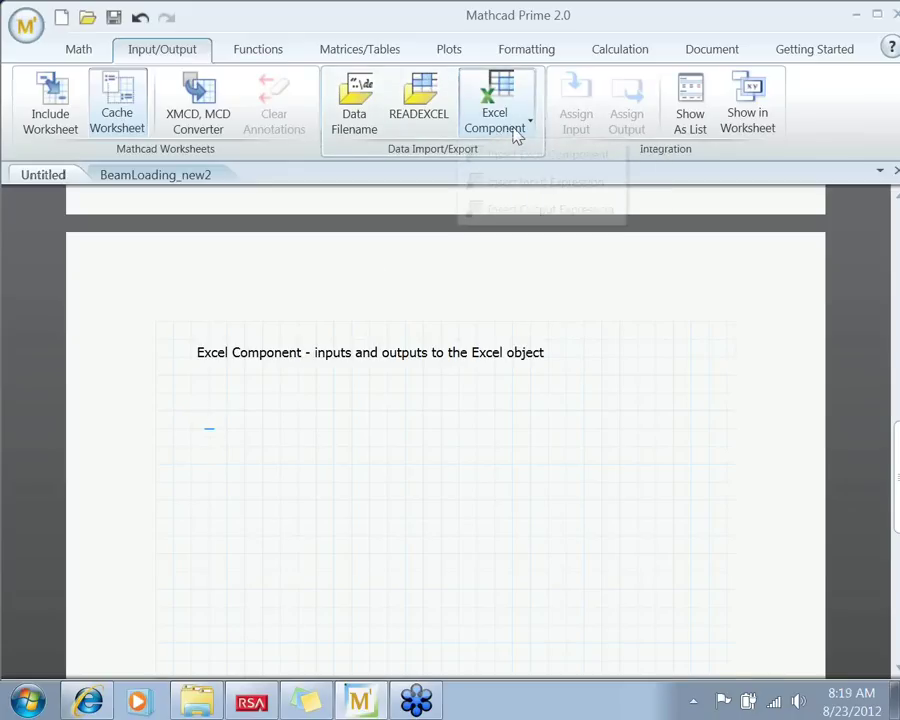
{"action": "left_click", "coordinate": [515, 137]}
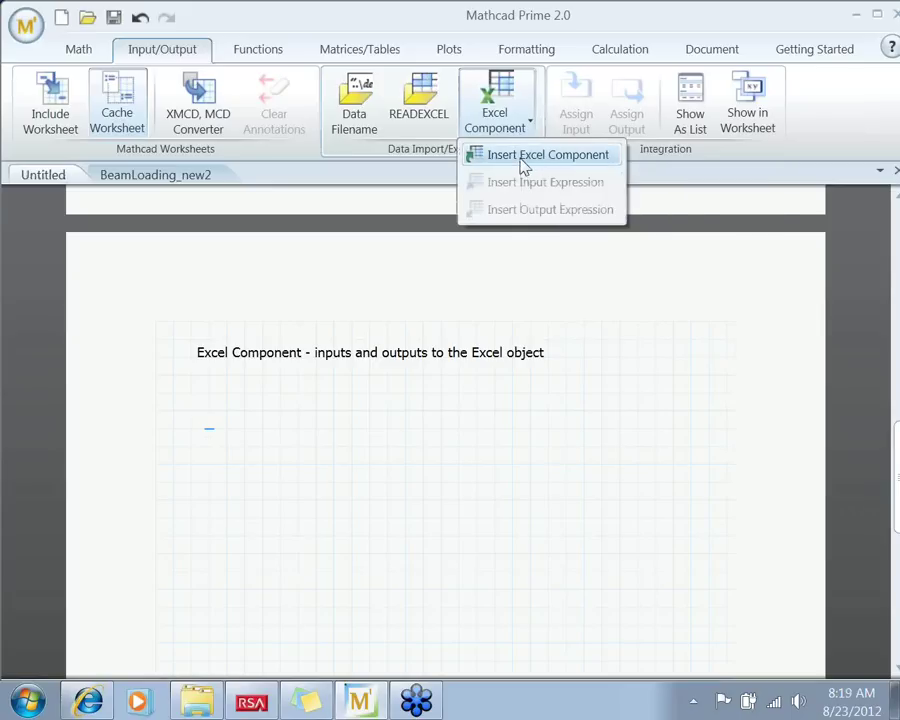
{"action": "left_click", "coordinate": [523, 166]}
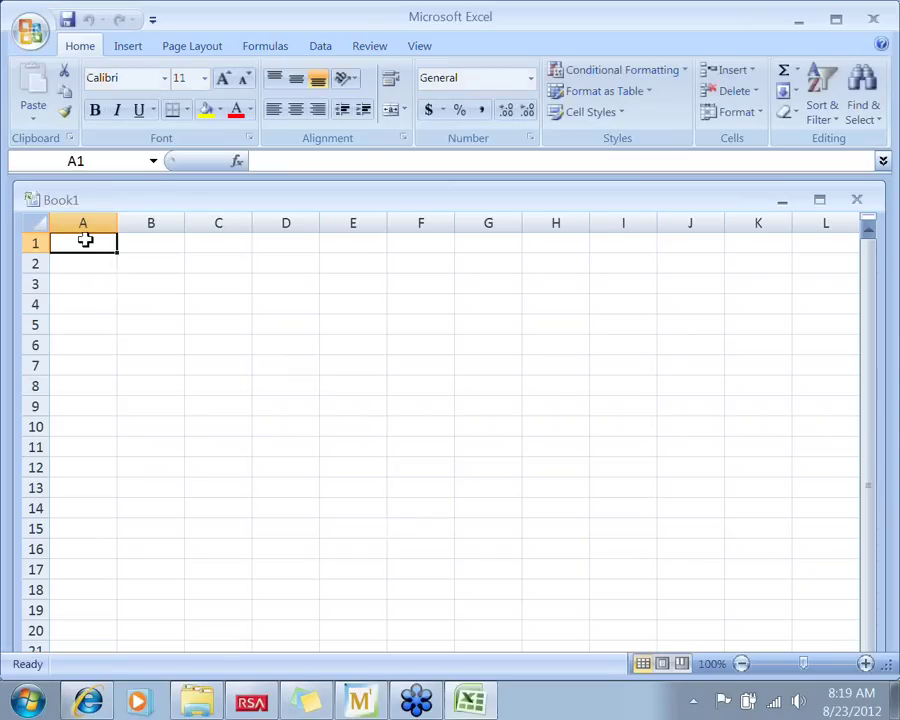
Enter 30 and 40 in A1:B1 and 35 and 45 in A2:B2 of the embedded sheet, and return to the worksheet
{"action": "type", "text": "30"}
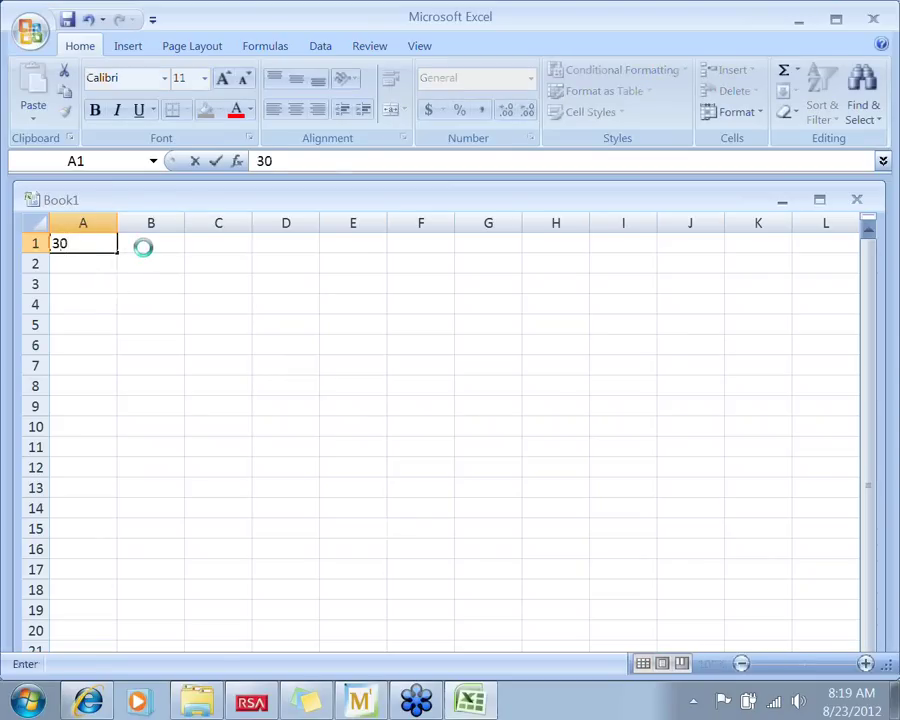
{"action": "left_click", "coordinate": [143, 245]}
{"action": "type", "text": "40"}
{"action": "left_click", "coordinate": [100, 264]}
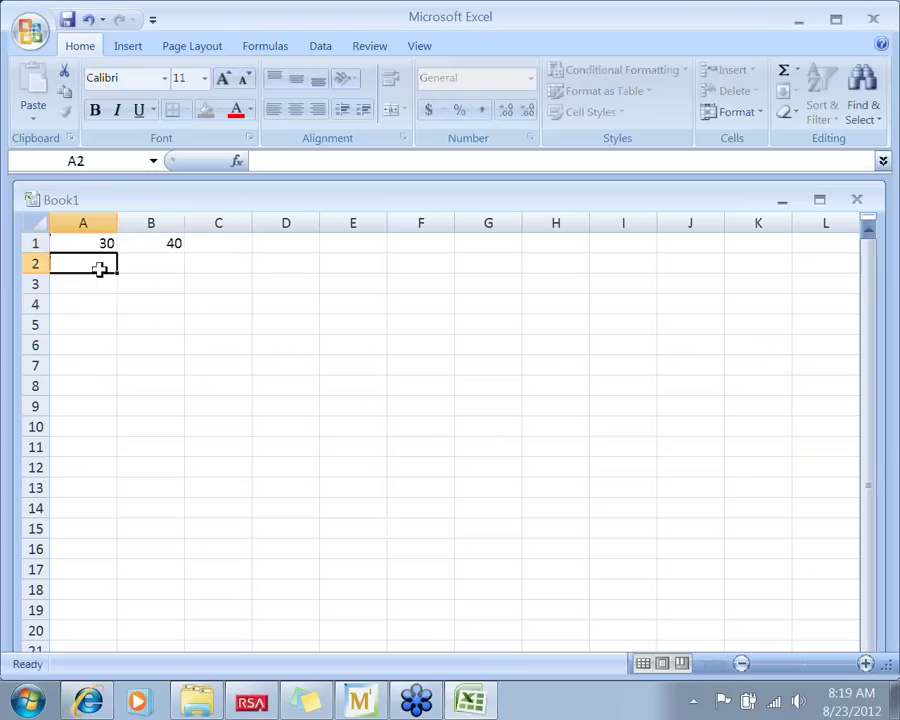
{"action": "type", "text": "35"}
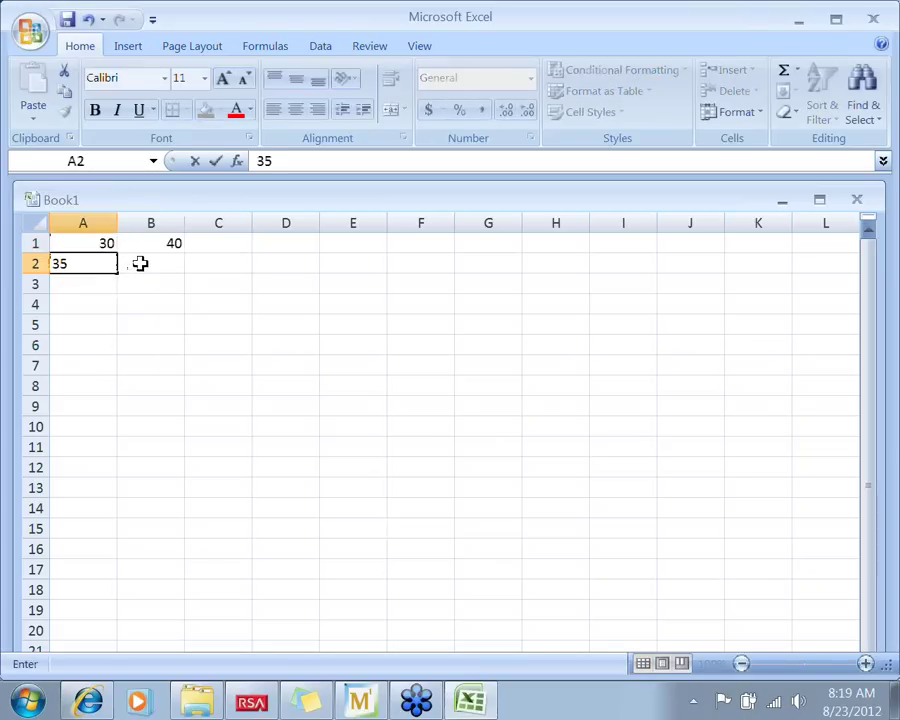
{"action": "left_click", "coordinate": [140, 263]}
{"action": "type", "text": "45"}
{"action": "left_click", "coordinate": [218, 296]}
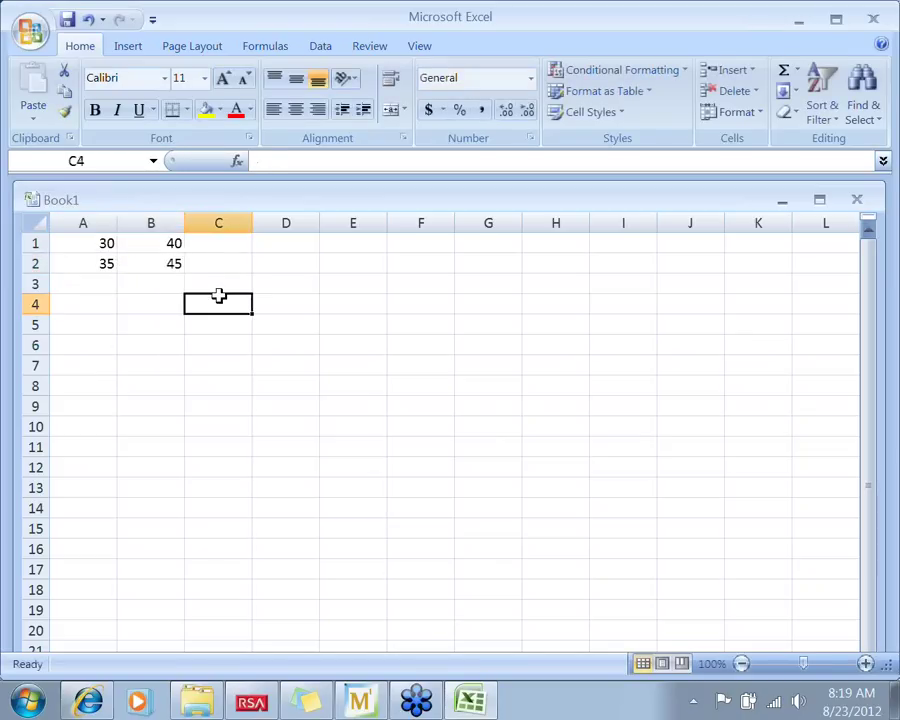
{"action": "left_click", "coordinate": [279, 161]}
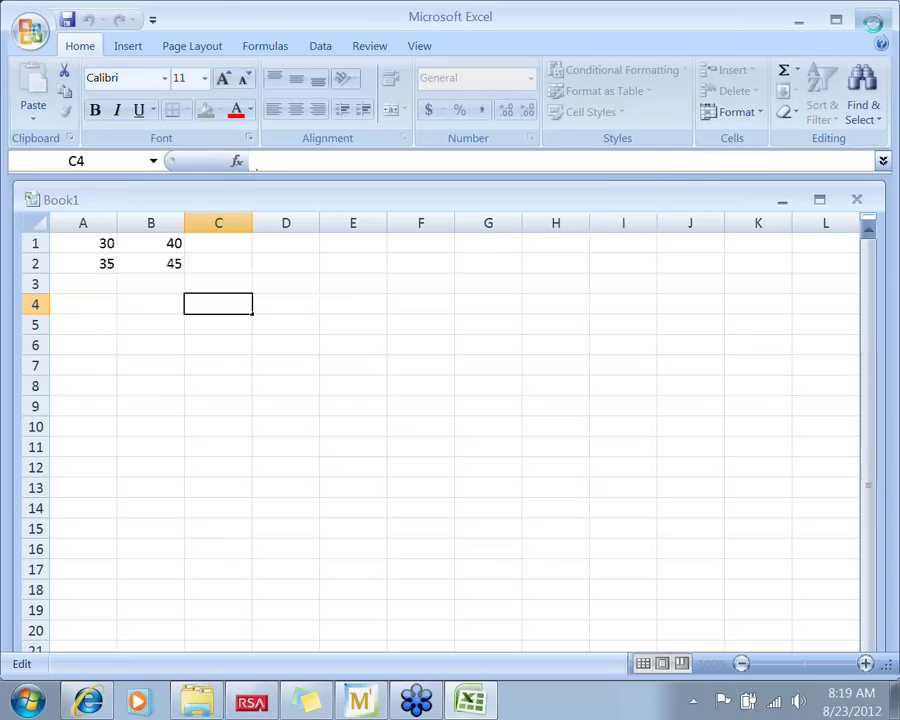
{"action": "left_click", "coordinate": [873, 20]}
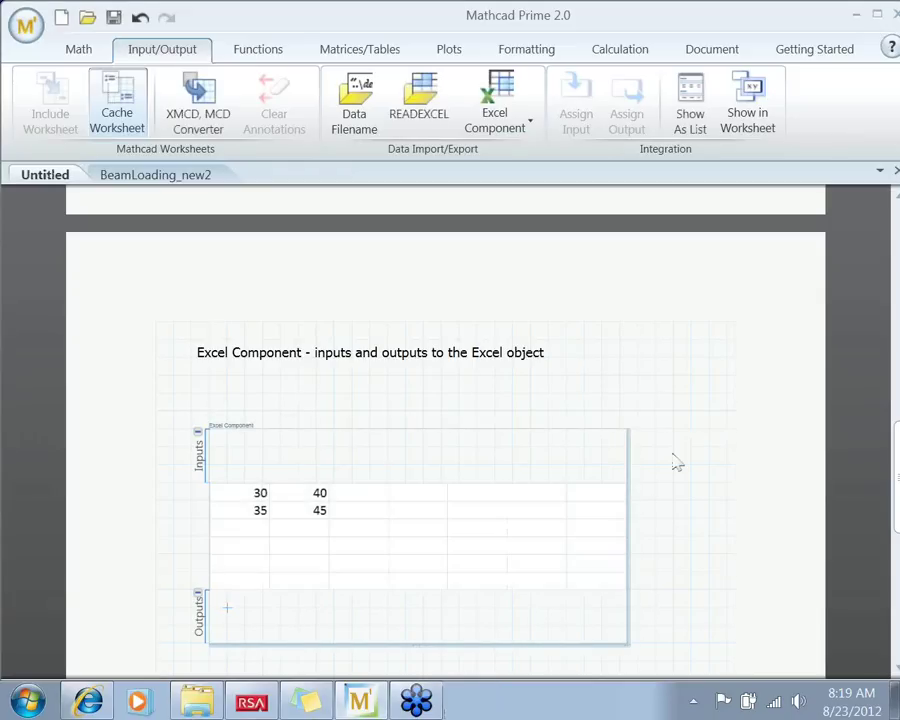
{"action": "left_click", "coordinate": [673, 452]}
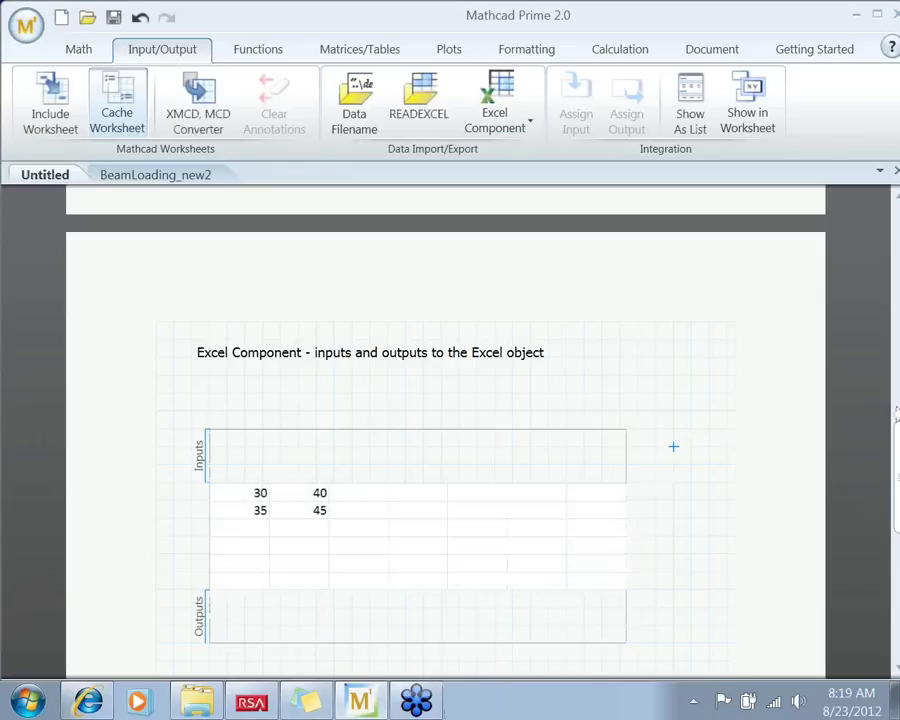
Define a as 78 in the blank area between the heading and the Excel component
{"action": "scroll", "coordinate": [445, 430], "scroll_direction": "down", "scroll_amount": 3}
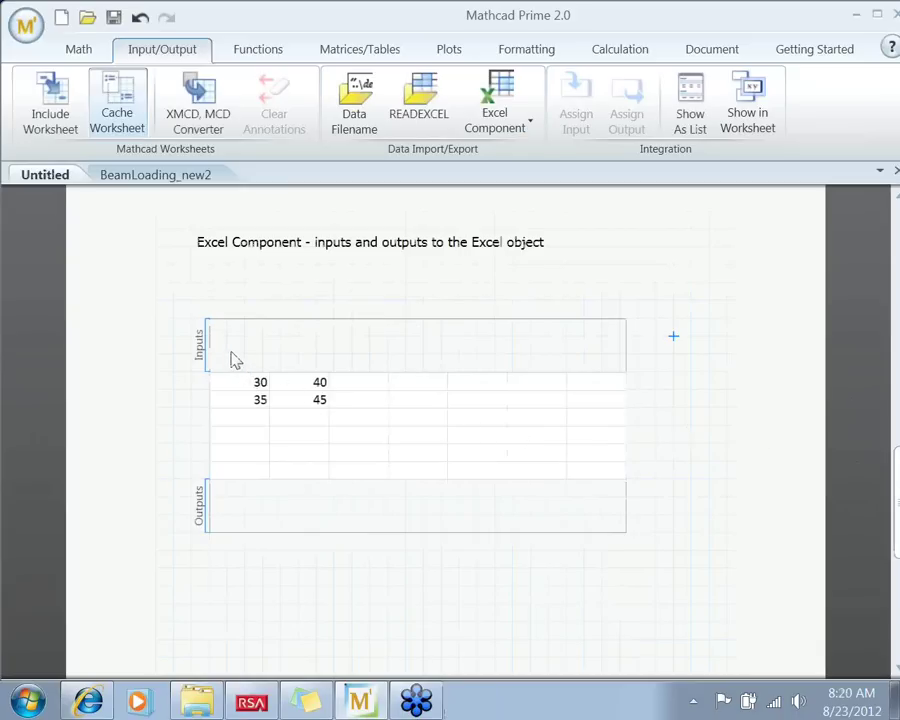
{"action": "left_click", "coordinate": [205, 297]}
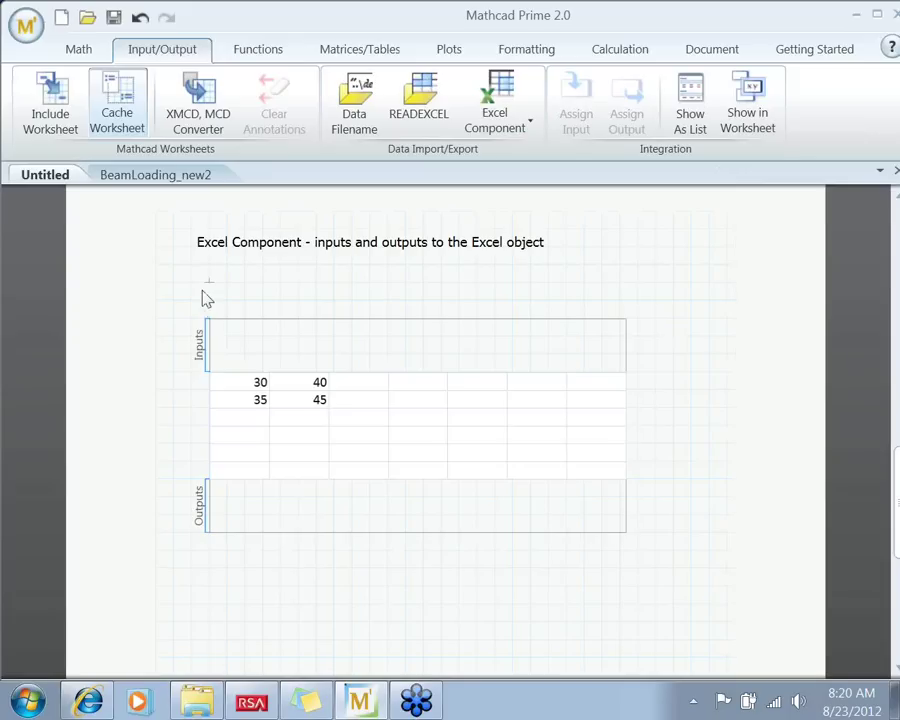
{"action": "type", "text": "a:3"}
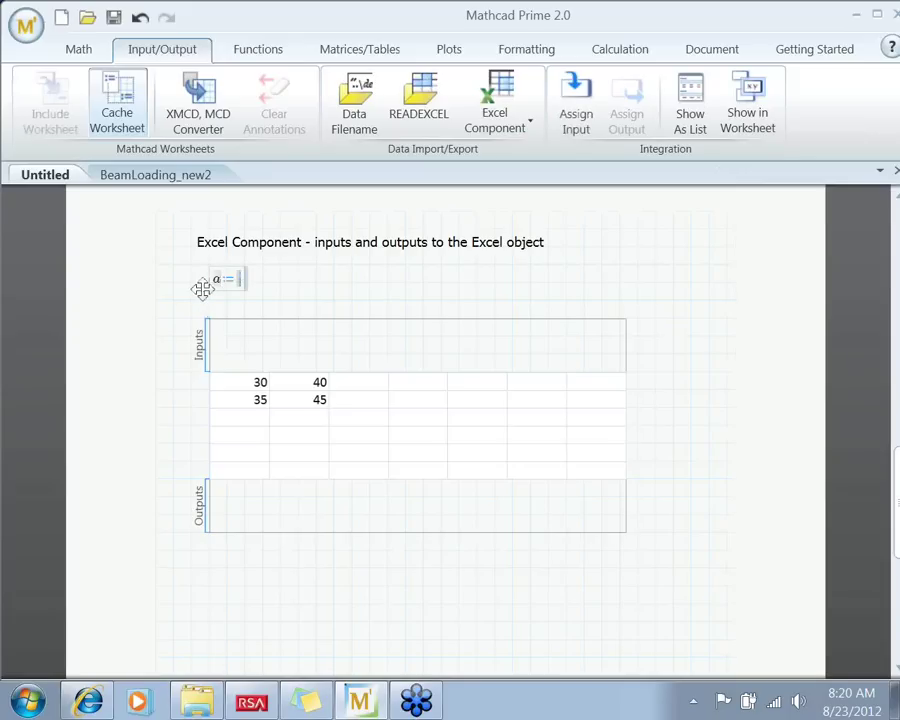
{"action": "key", "text": "BackSpace"}
{"action": "type", "text": "78"}
{"action": "left_click", "coordinate": [315, 287]}
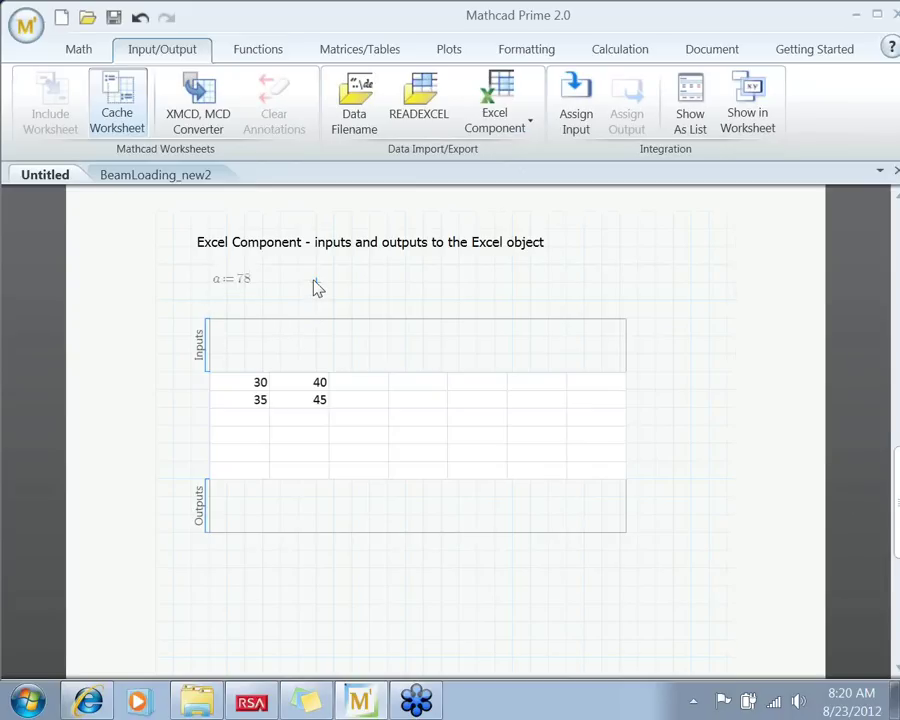
Start a definition of b beside a without a value and add two blank lines above the Excel component
{"action": "type", "text": ":"}
{"action": "type", "text": "b"}
{"action": "left_click", "coordinate": [176, 303]}
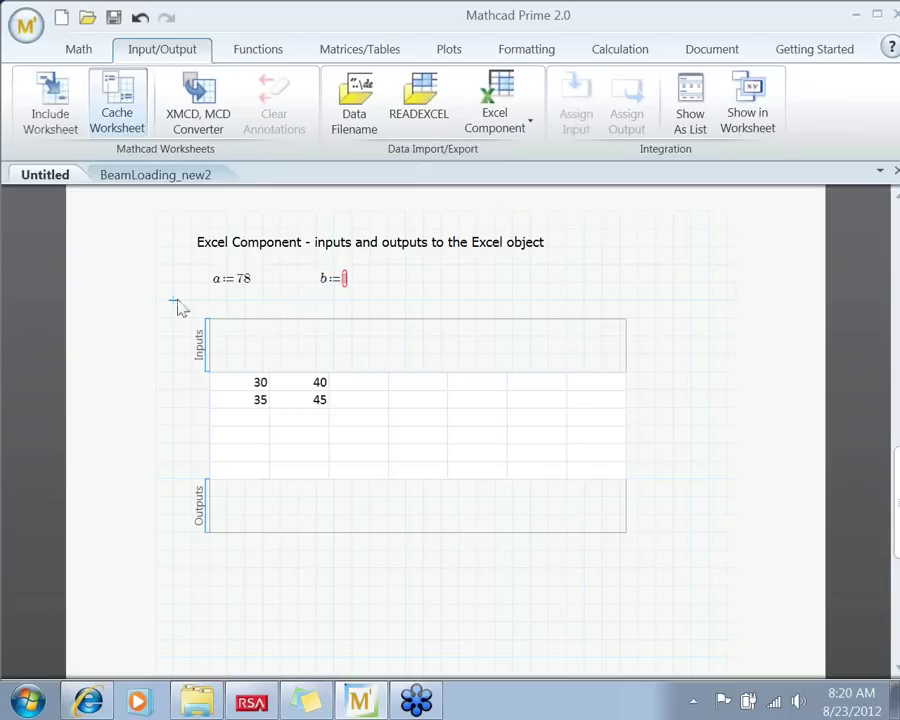
{"action": "key", "text": "Return"}
{"action": "key", "text": "Return"}
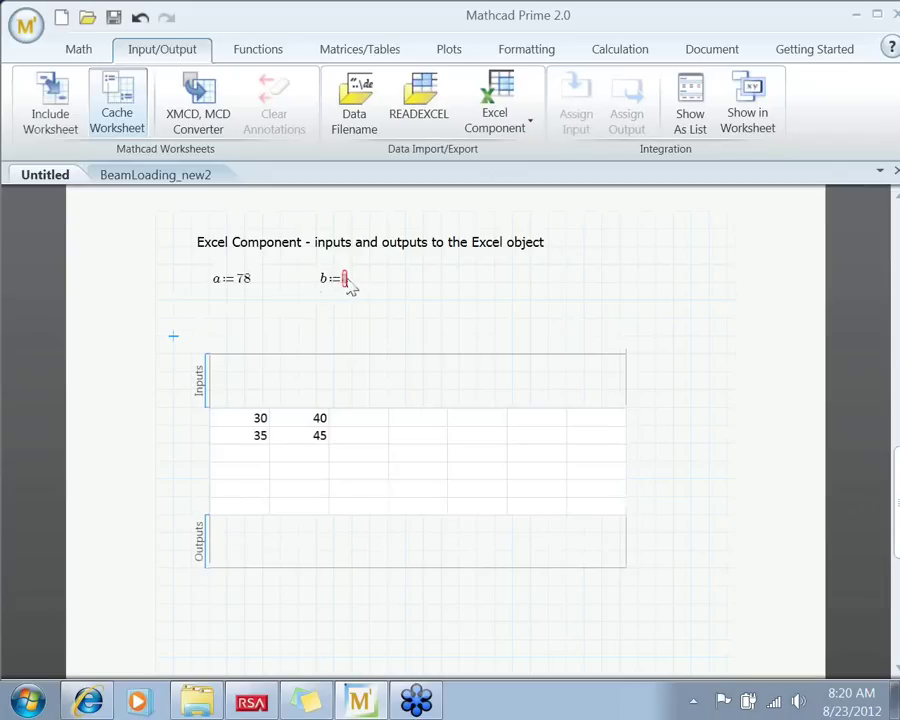
Give the value of a the unit cm and complete the definition of b as 90 cm
{"action": "left_click", "coordinate": [253, 284]}
{"action": "type", "text": "cm"}
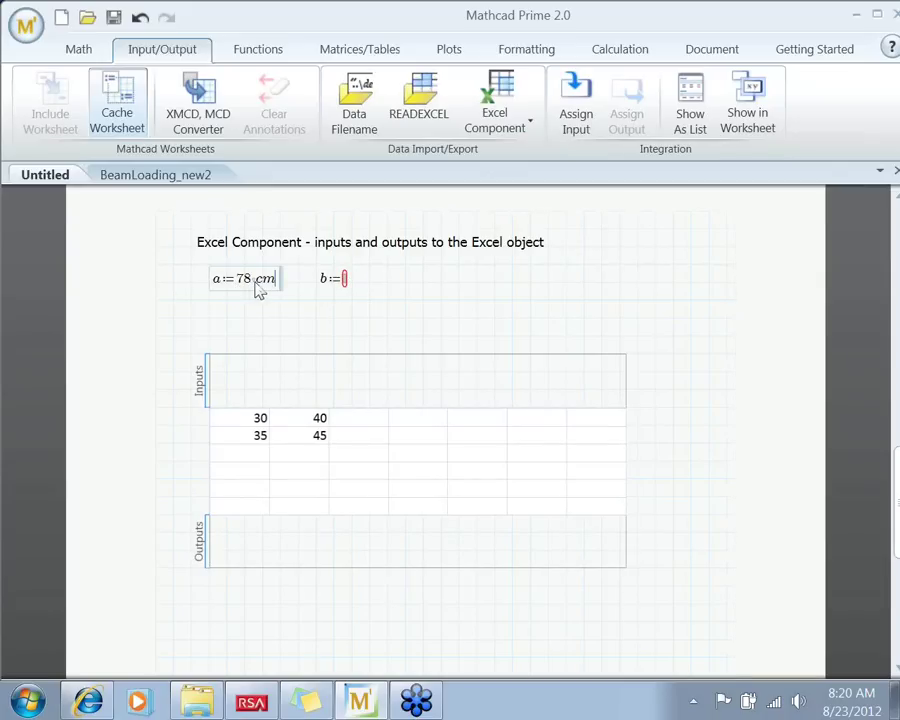
{"action": "left_click", "coordinate": [344, 283]}
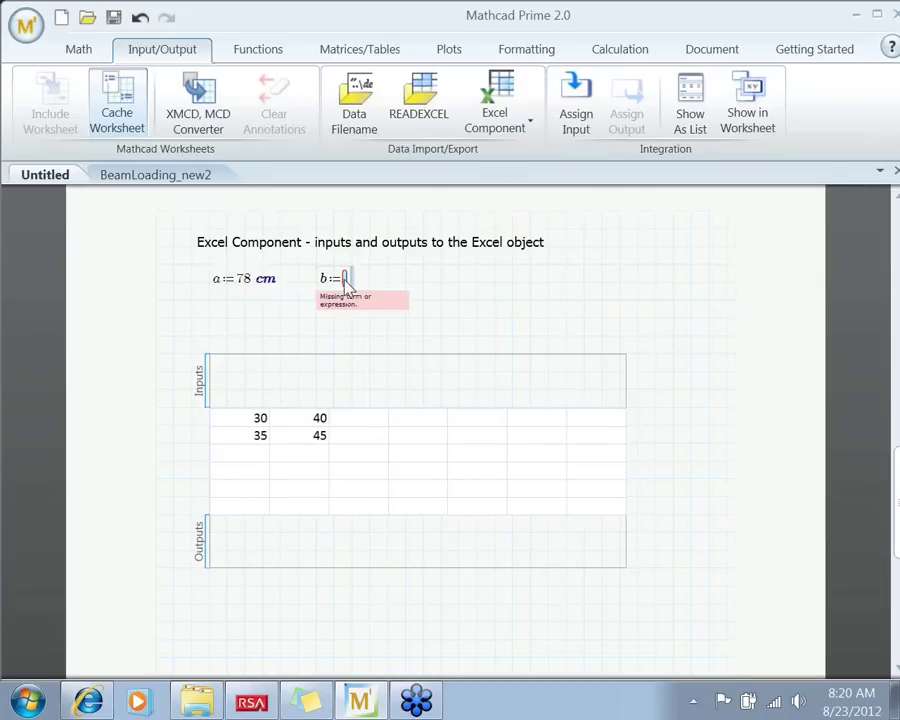
{"action": "type", "text": "90"}
{"action": "type", "text": "*cm"}
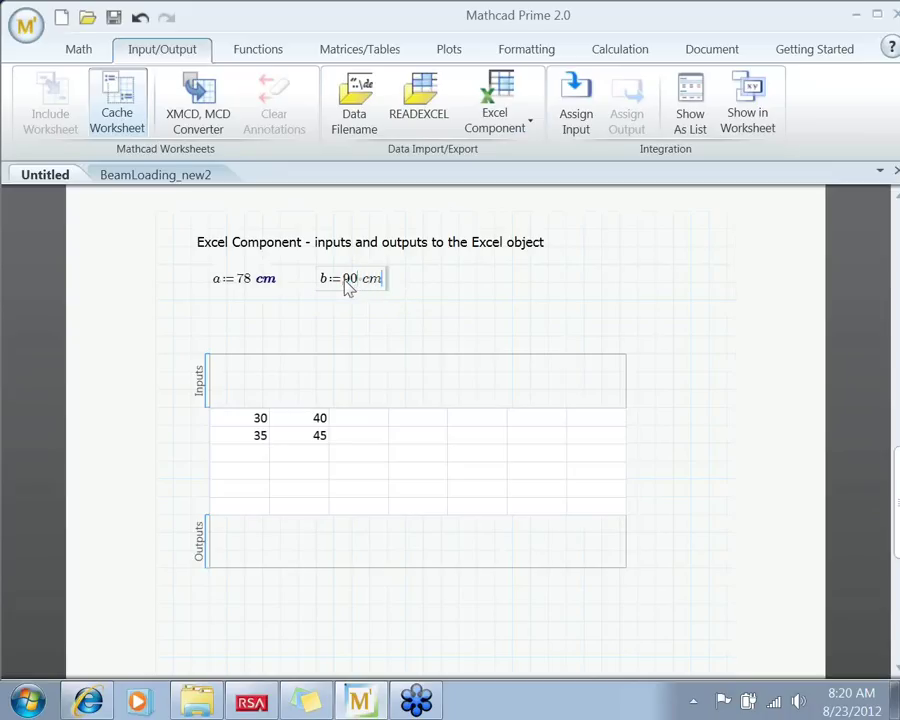
Define c below a as the square root of a² + b² and evaluate it in the same expression
{"action": "left_click", "coordinate": [212, 324]}
{"action": "type", "text": "c:="}
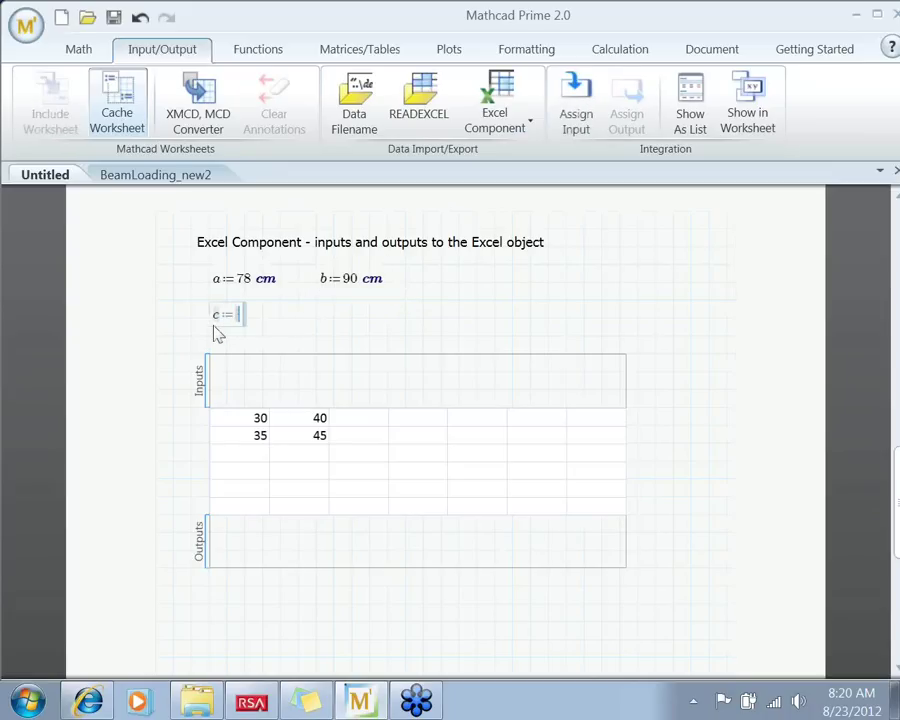
{"action": "key", "text": "backslash"}
{"action": "type", "text": "a^2"}
{"action": "type", "text": "+b"}
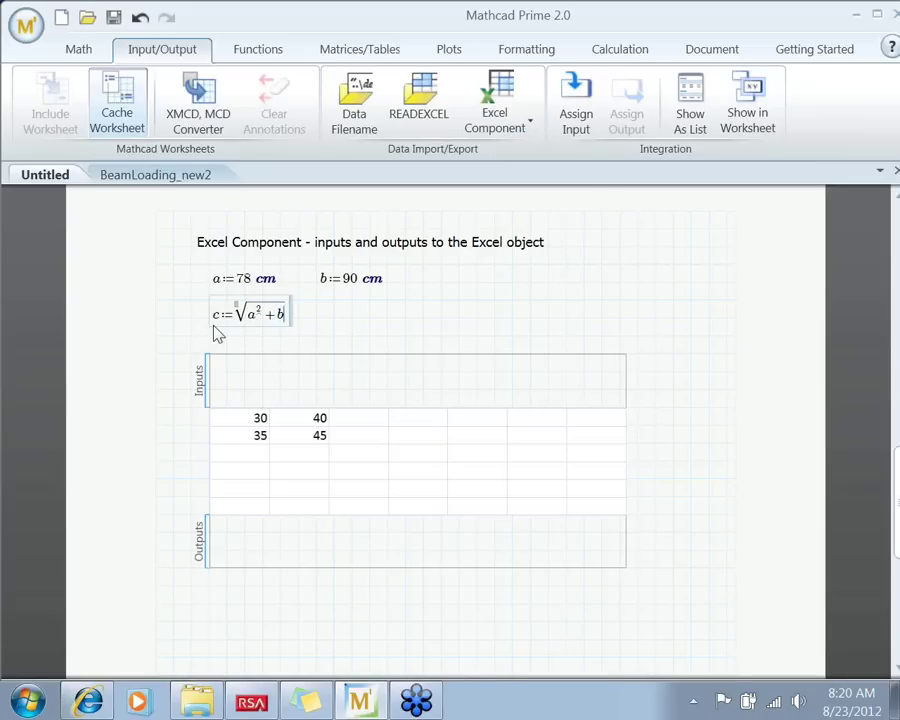
{"action": "type", "text": "^2)"}
{"action": "type", "text": "=1.191 m"}
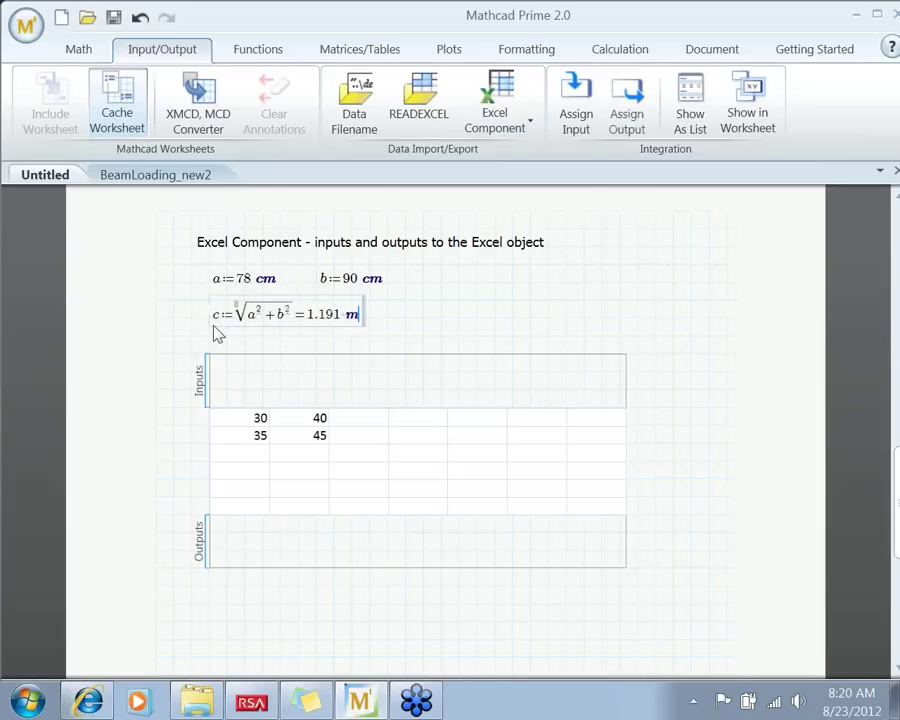
{"action": "left_click", "coordinate": [440, 327]}
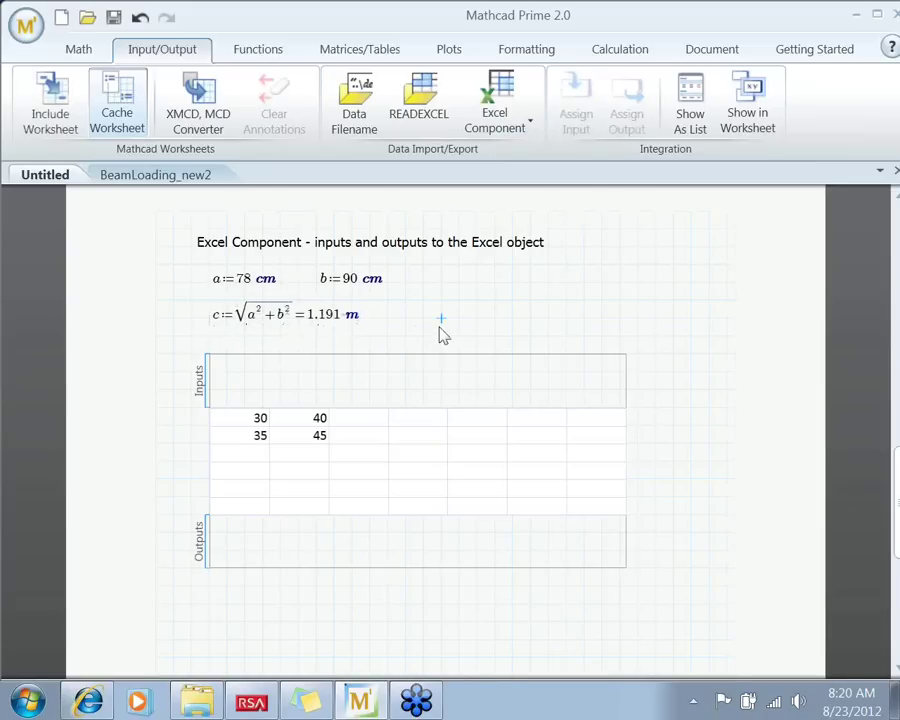
Change the unit of the evaluated result of c to mm
{"action": "left_click", "coordinate": [356, 318]}
{"action": "key", "text": "BackSpace"}
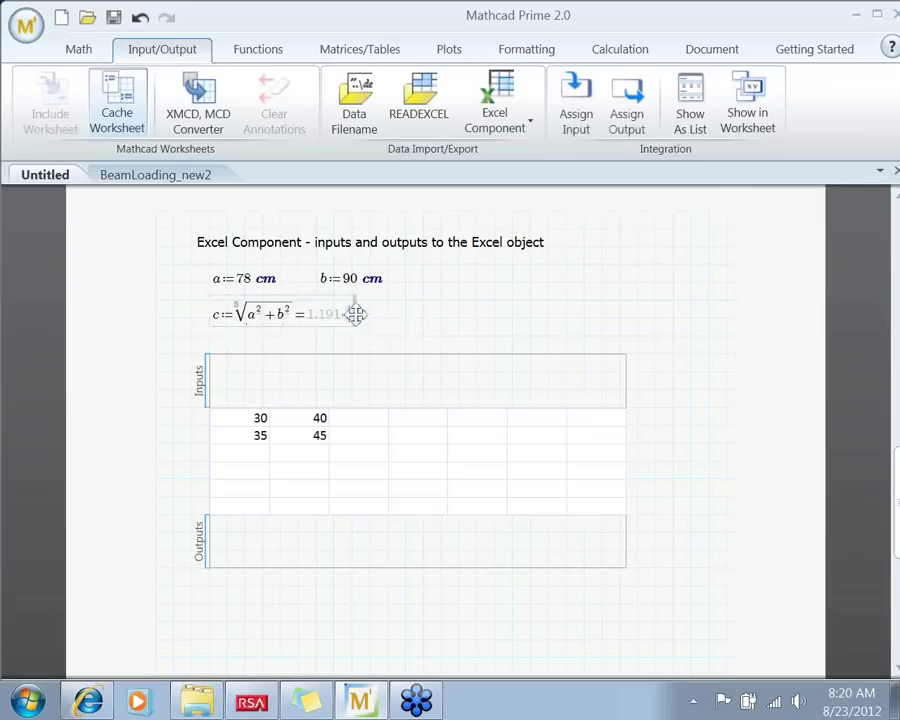
{"action": "type", "text": "mm"}
{"action": "key", "text": "Return"}
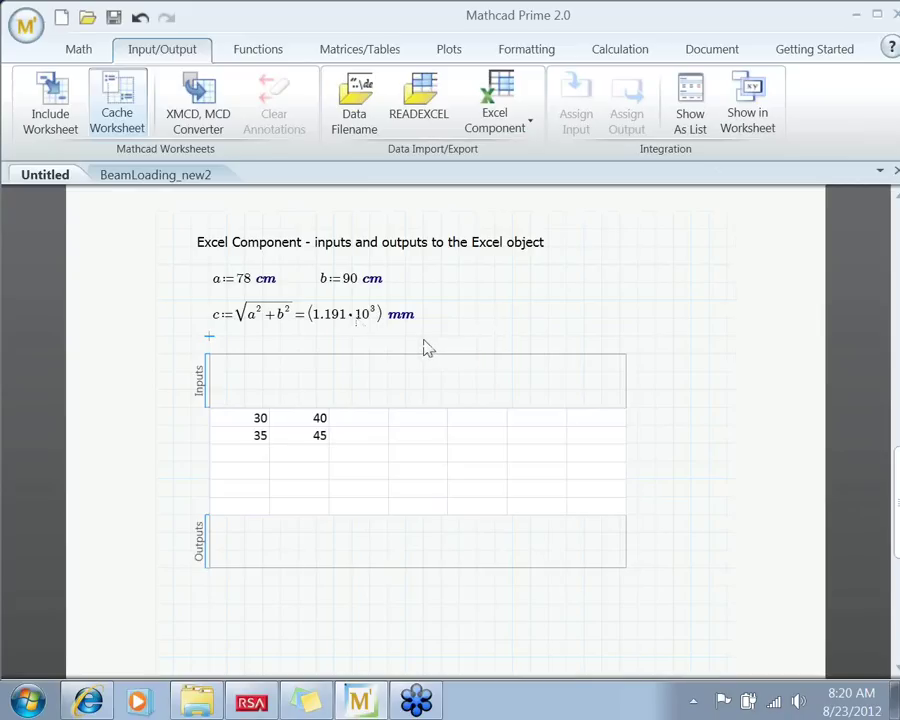
Add an input expression to the Excel component that assigns c to cell C1
{"action": "left_click", "coordinate": [228, 386]}
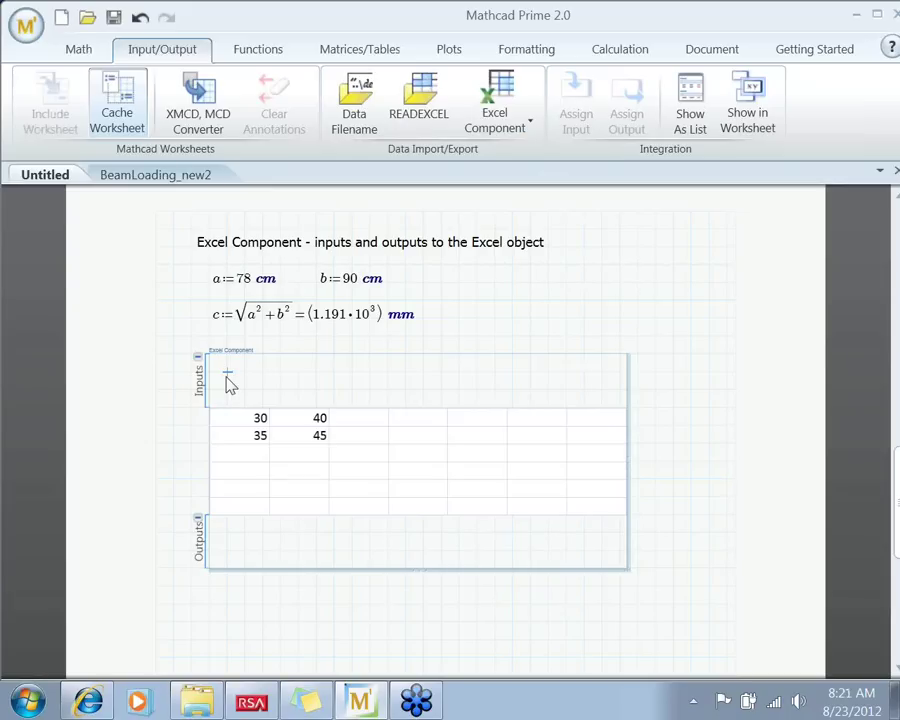
{"action": "type", "text": "excel"}
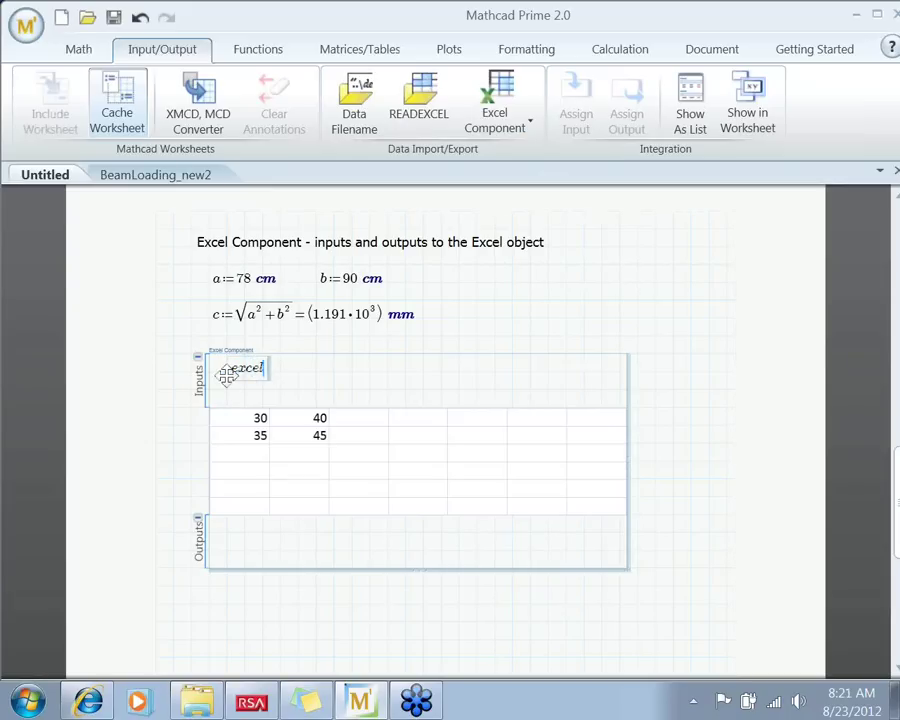
{"action": "type", "text": "."}
{"action": "type", "text": "C"}
{"action": "type", "text": "1"}
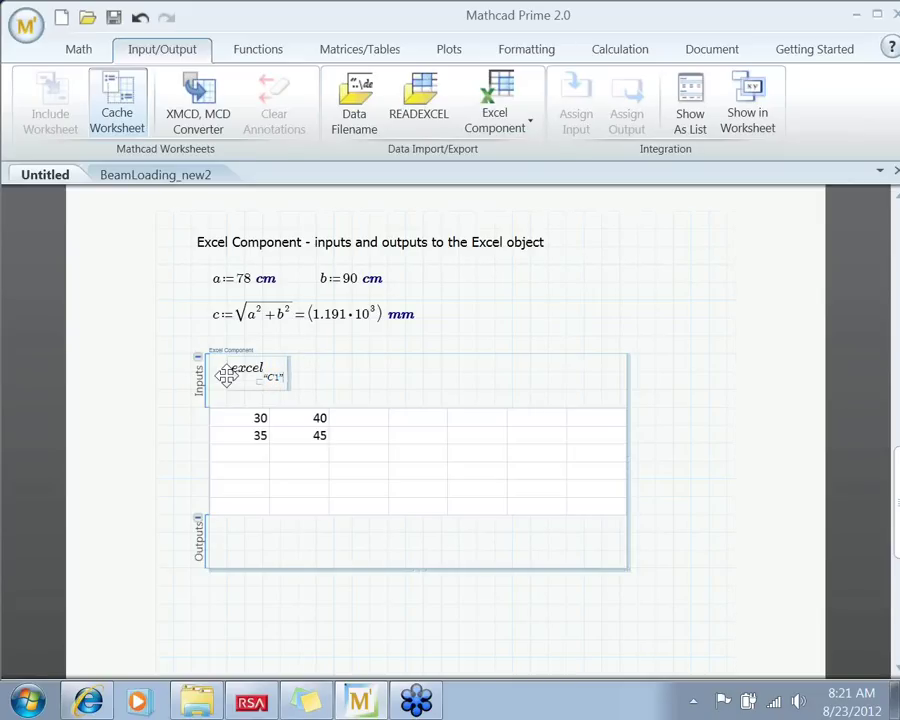
{"action": "type", "text": ":=c"}
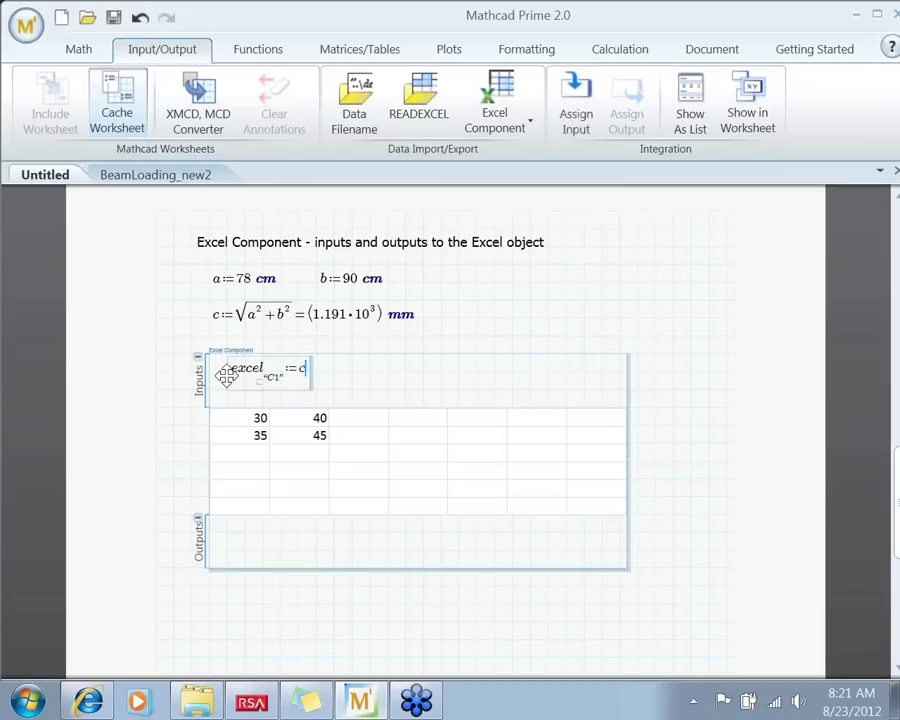
{"action": "key", "text": "Return"}
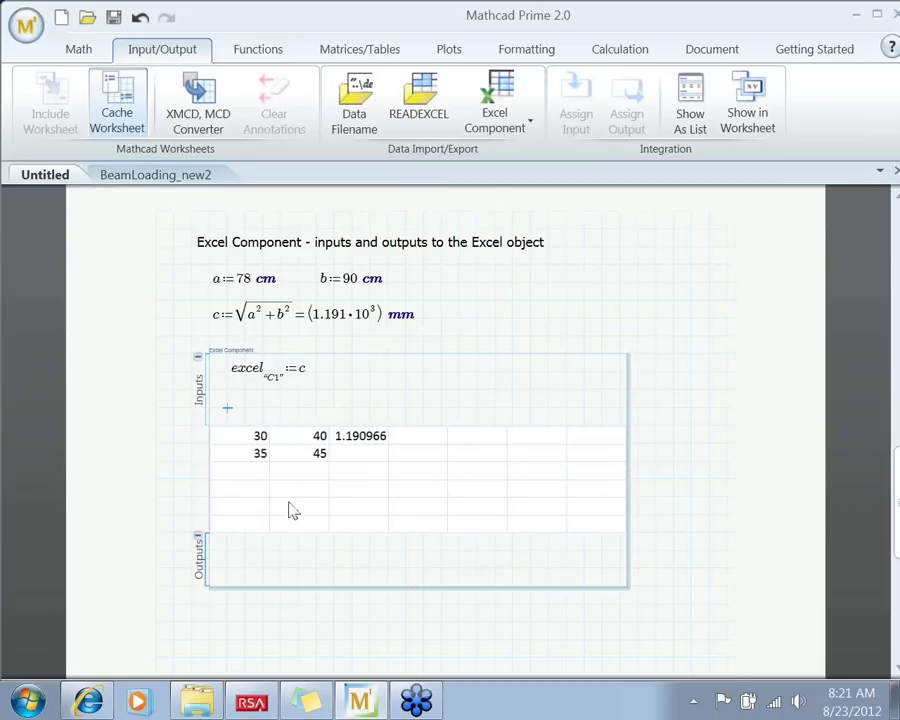
Change the value of a to 88 cm and recalculate the worksheet
{"action": "left_click", "coordinate": [246, 282]}
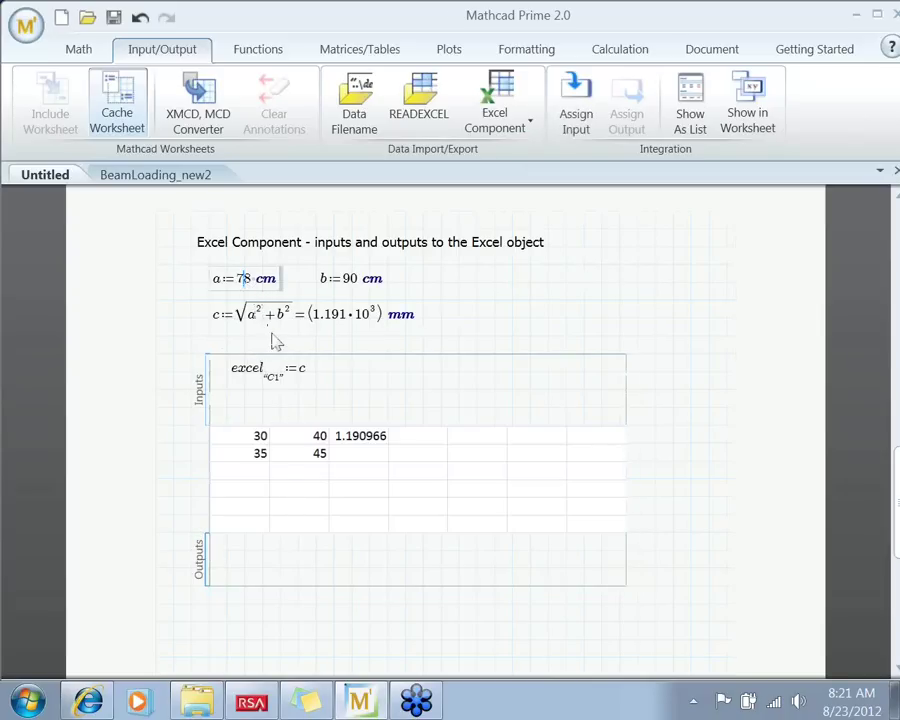
{"action": "key", "text": "BackSpace"}
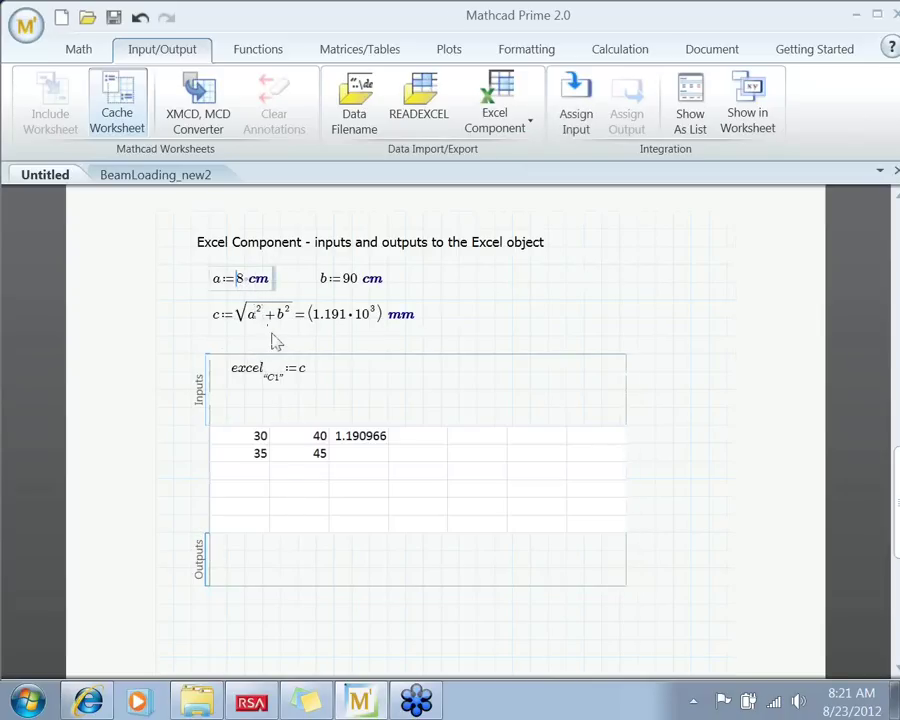
{"action": "type", "text": "8"}
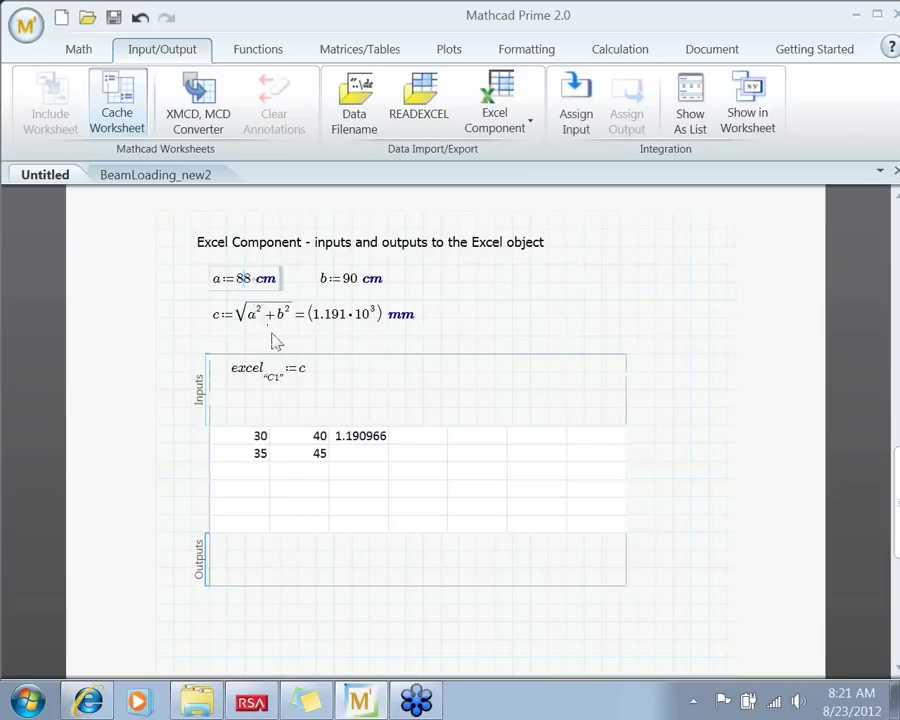
{"action": "left_click", "coordinate": [536, 334]}
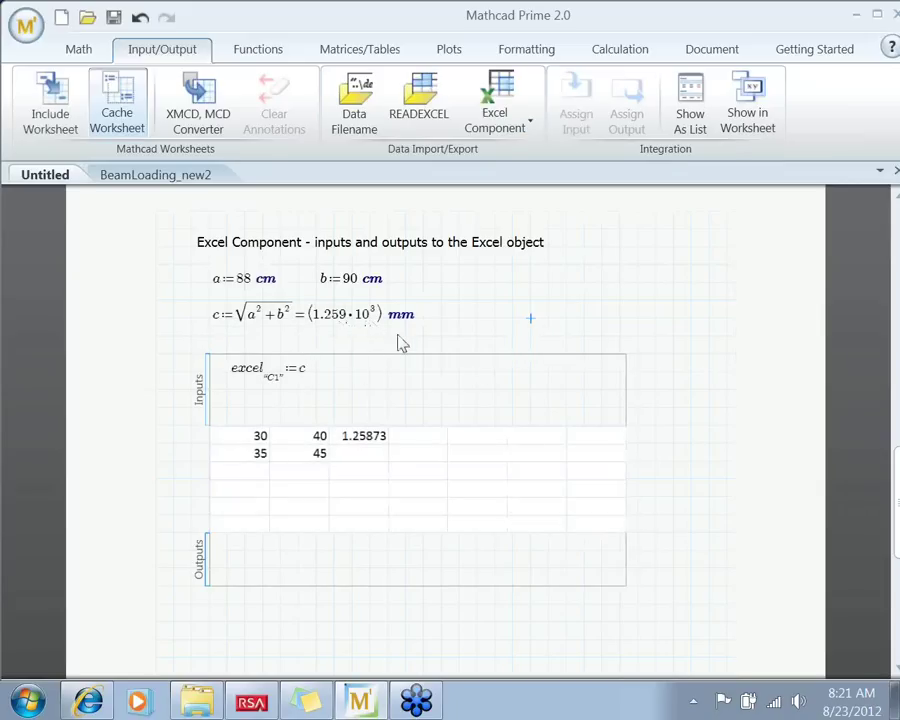
Open the component's embedded Excel sheet to inspect its cells, including C1, and close it without editing
{"action": "double_click", "coordinate": [358, 450]}
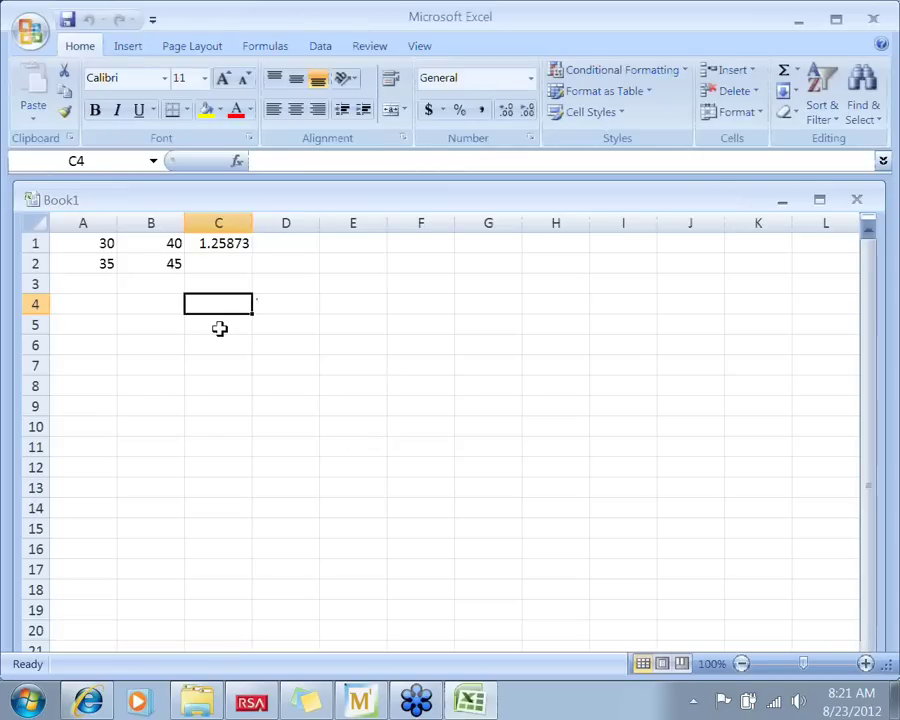
{"action": "left_click", "coordinate": [872, 22]}
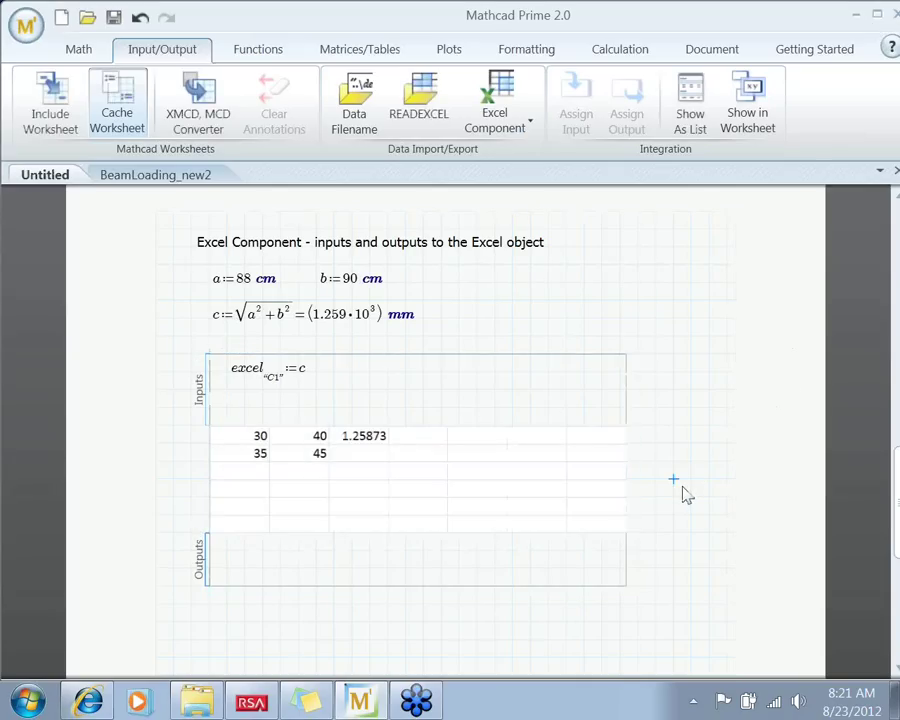
{"action": "left_click", "coordinate": [240, 560]}
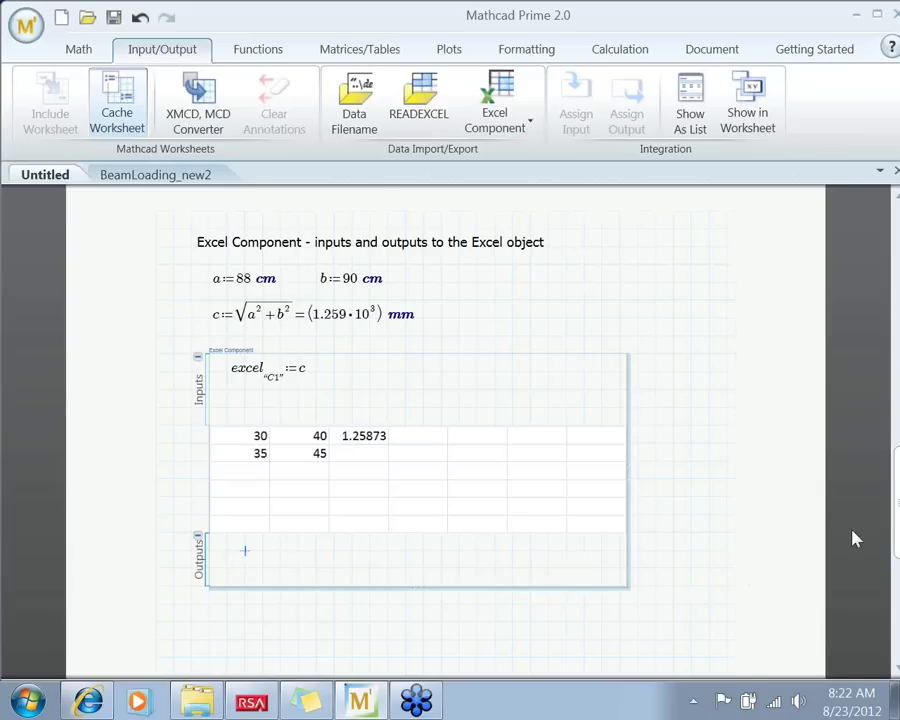
{"action": "scroll", "coordinate": [450, 420], "scroll_direction": "down", "scroll_amount": 3}
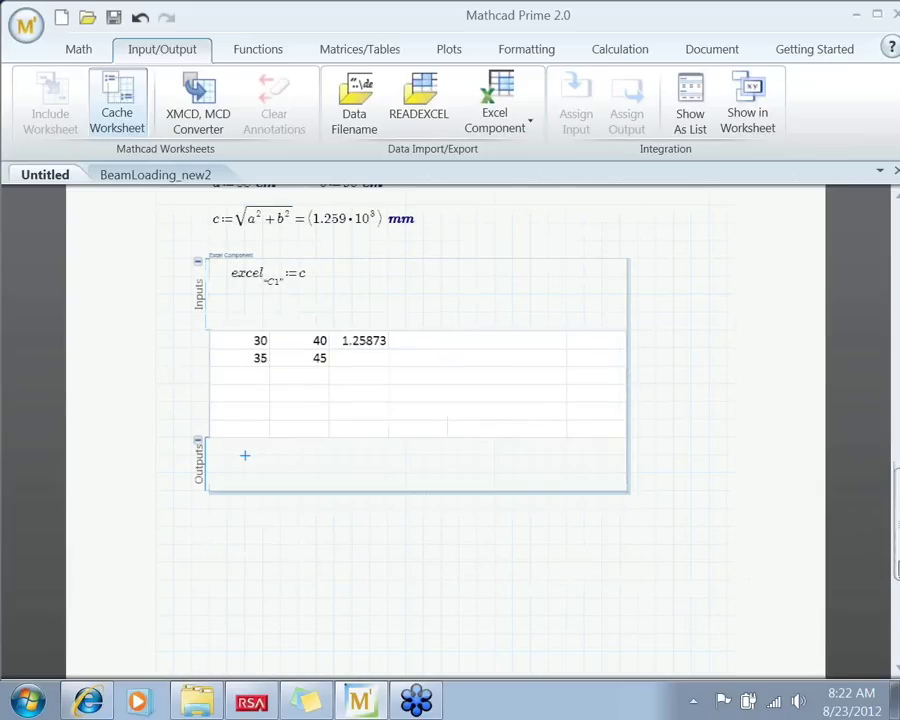
{"action": "left_click", "coordinate": [182, 538]}
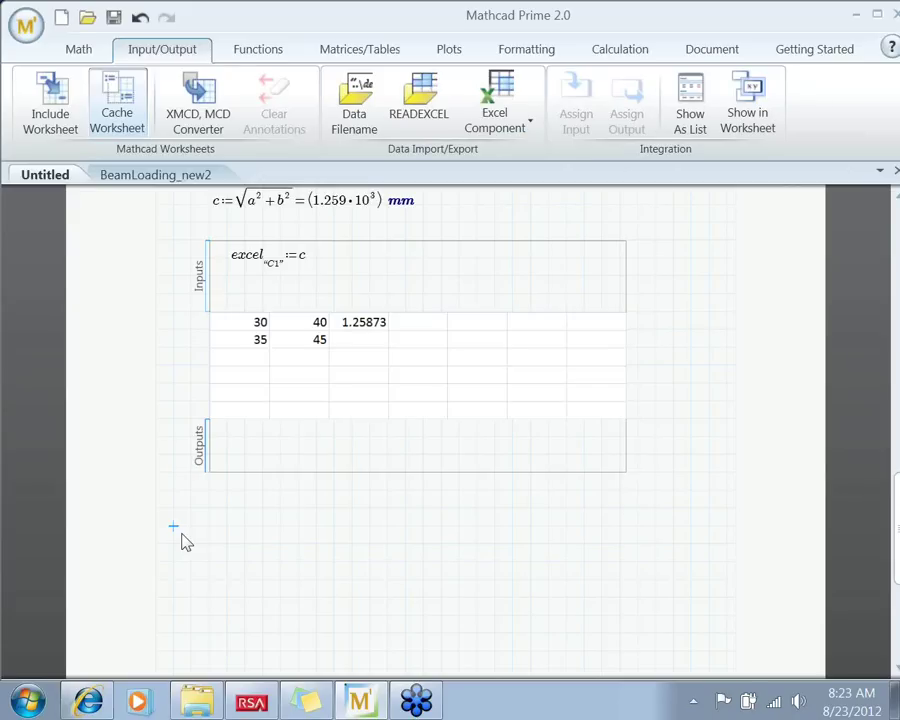
{"action": "double_click", "coordinate": [412, 378]}
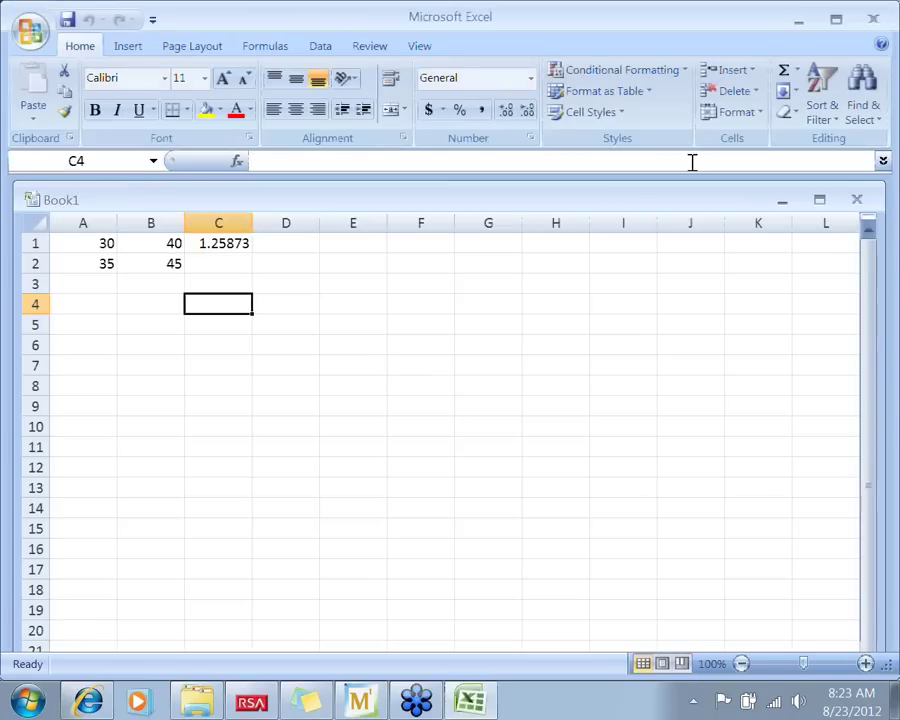
{"action": "left_click", "coordinate": [874, 20]}
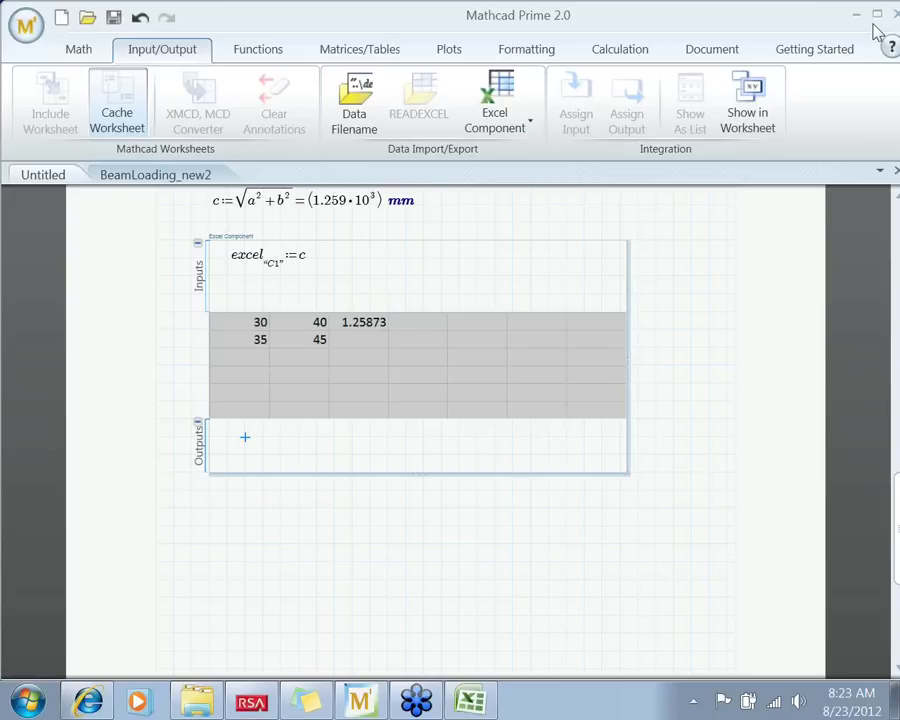
{"action": "left_click", "coordinate": [584, 548]}
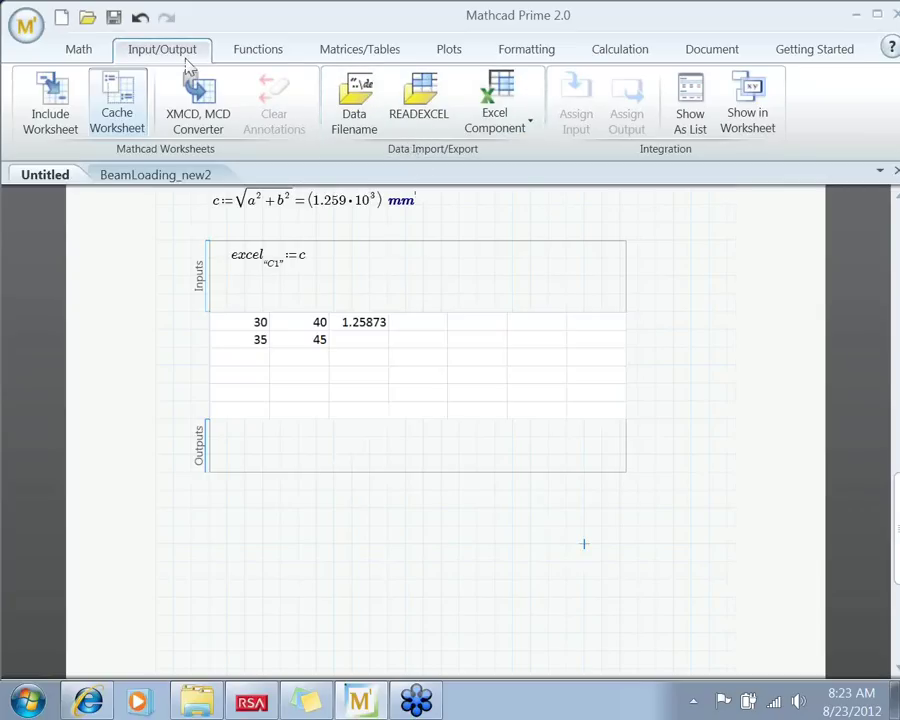
Browse the full list of built-in functions by category, examine the Solving functions, and close the list
{"action": "left_click", "coordinate": [268, 60]}
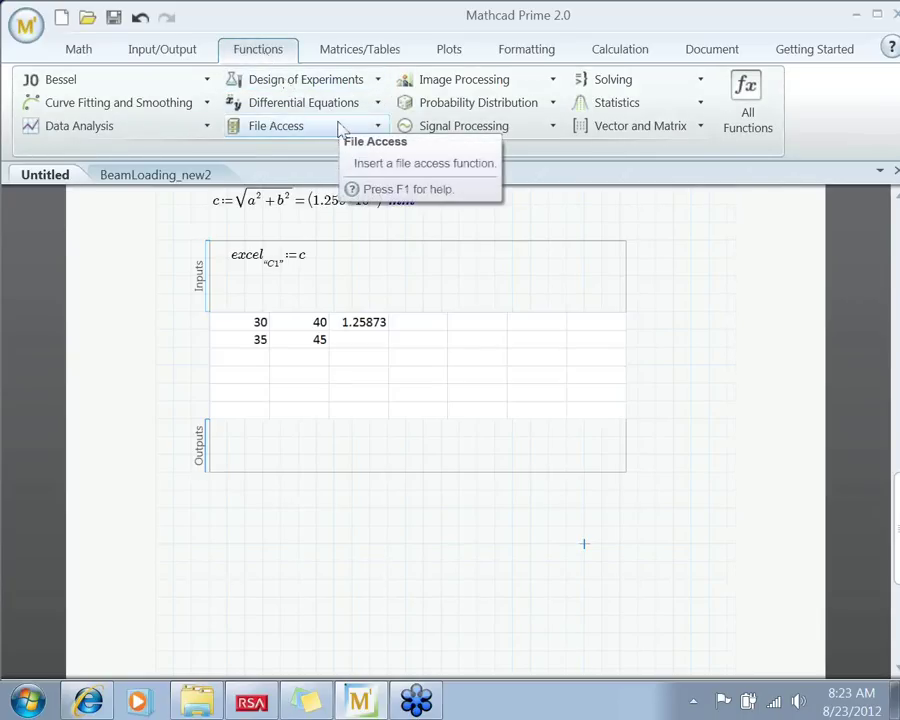
{"action": "left_click", "coordinate": [750, 90]}
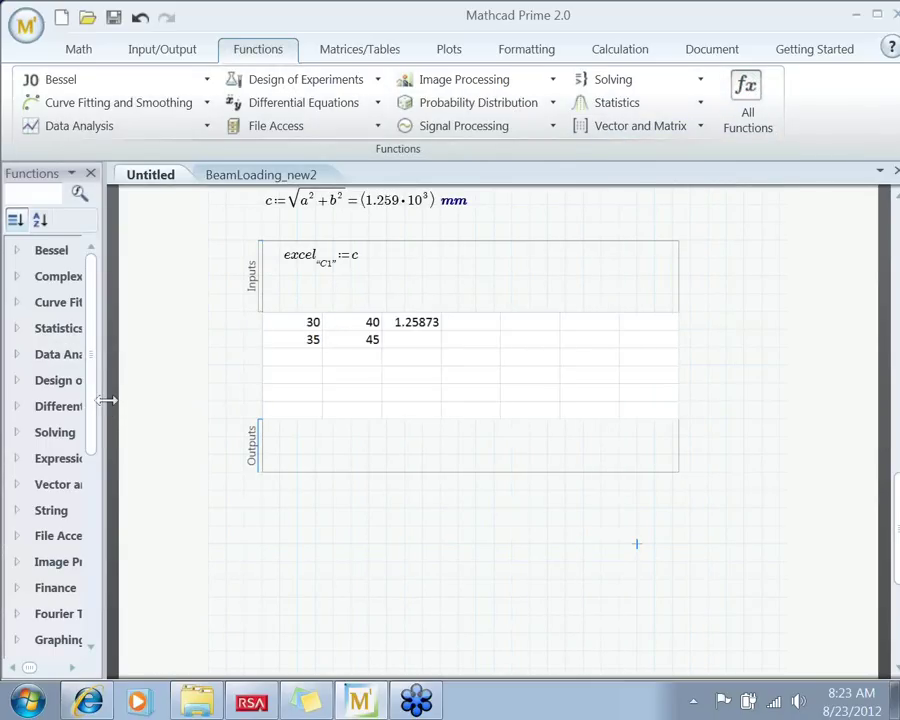
{"action": "left_click_drag", "start_coordinate": [107, 399], "coordinate": [203, 410]}
{"action": "left_click", "coordinate": [98, 192]}
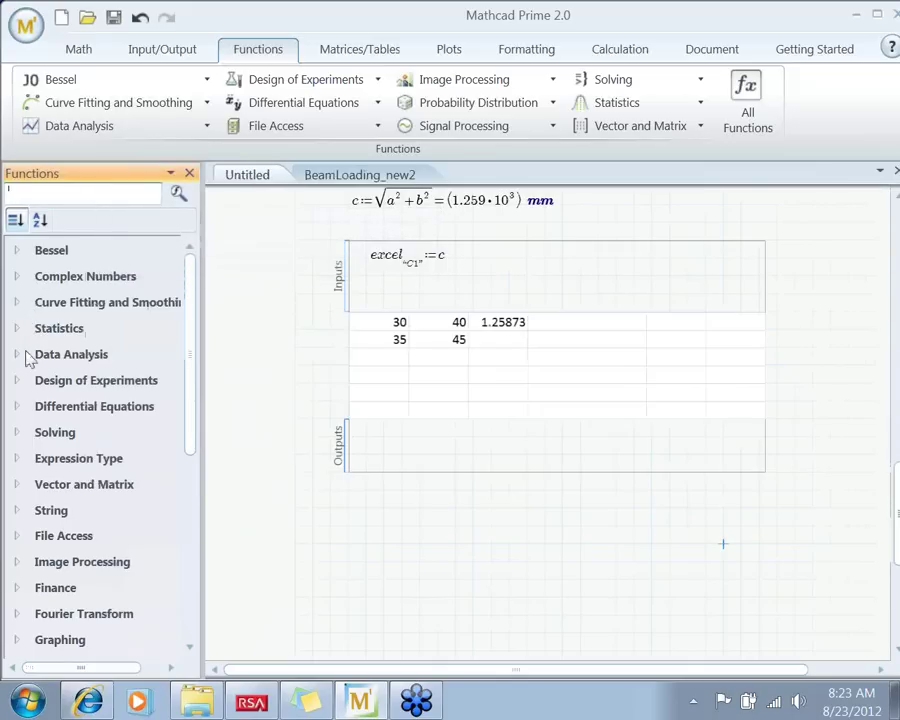
{"action": "left_click", "coordinate": [17, 433]}
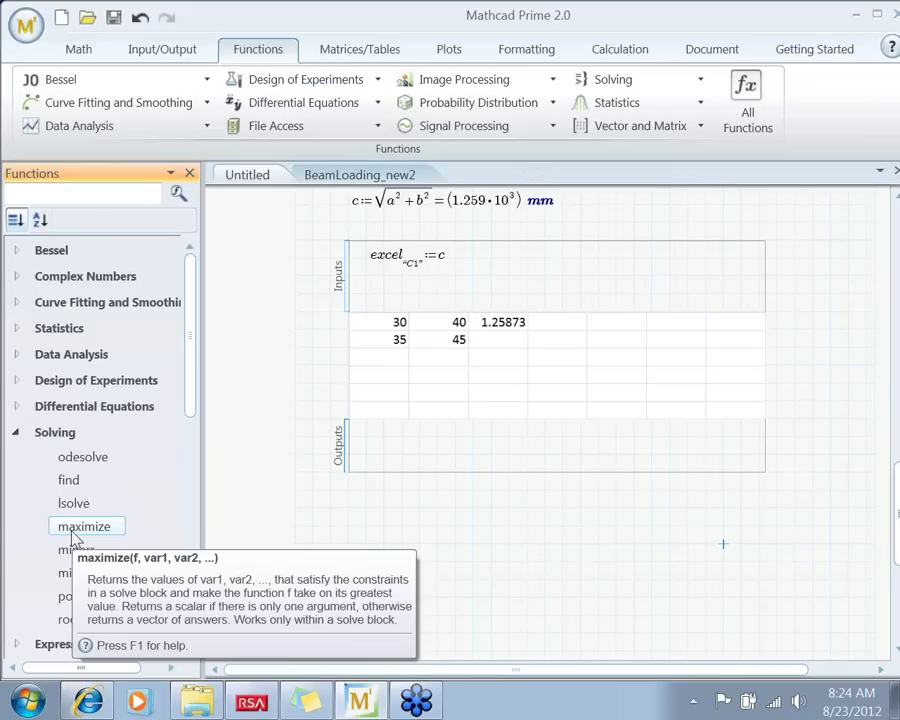
{"action": "left_click", "coordinate": [15, 432]}
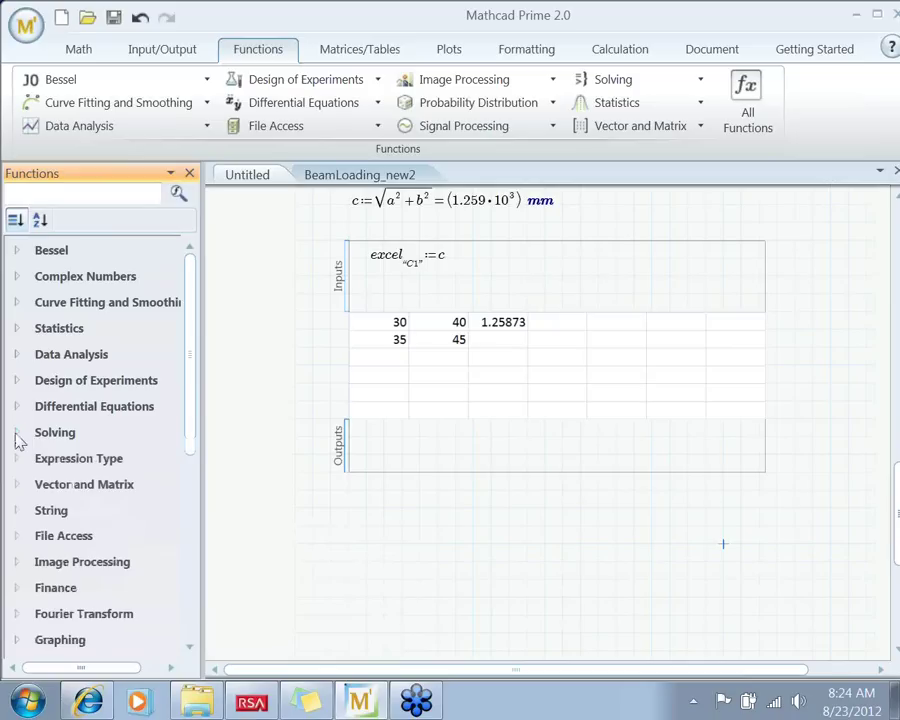
{"action": "left_click", "coordinate": [189, 174]}
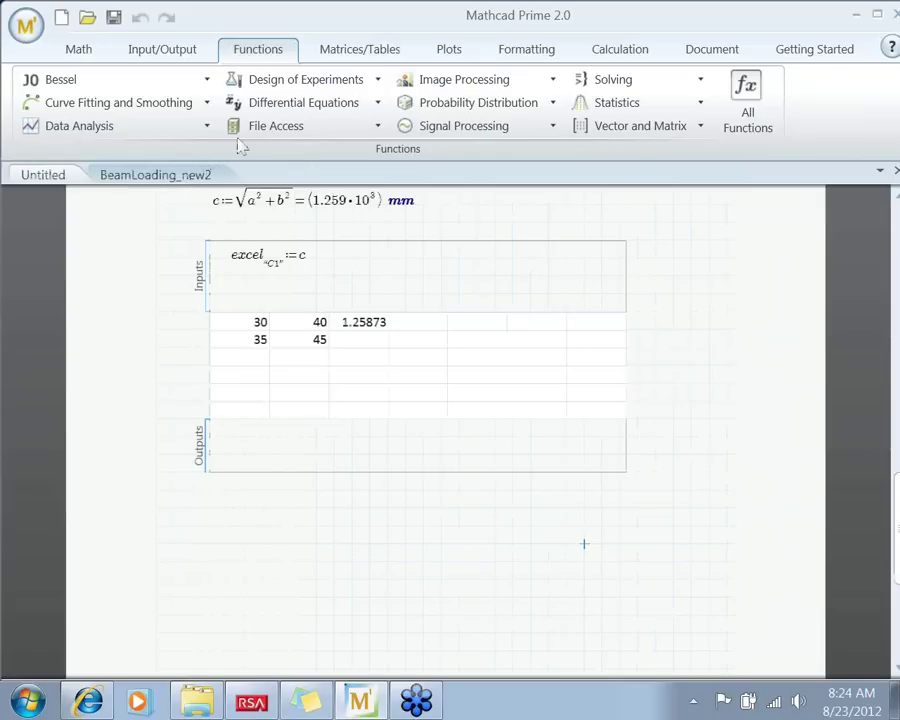
Add a text box below the Excel component reading "Matrices - New Features" with a second line "1."
{"action": "left_click", "coordinate": [357, 55]}
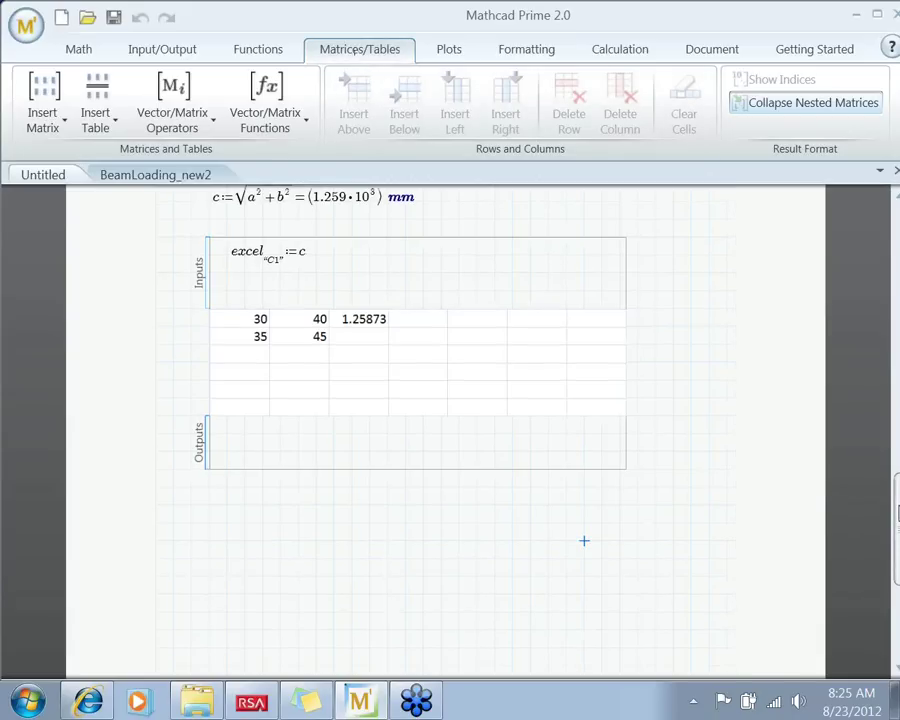
{"action": "scroll", "coordinate": [895, 510], "scroll_direction": "down", "scroll_amount": 3}
{"action": "scroll", "coordinate": [895, 510], "scroll_direction": "down", "scroll_amount": 1}
{"action": "left_click", "coordinate": [178, 391]}
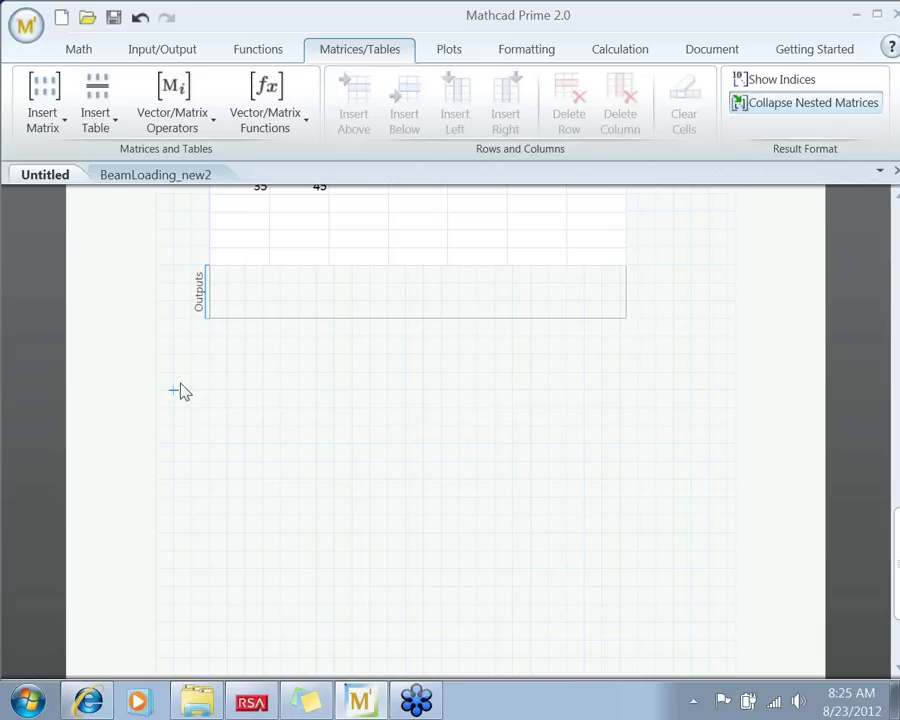
{"action": "left_click", "coordinate": [180, 391]}
{"action": "key", "text": "ctrl+t"}
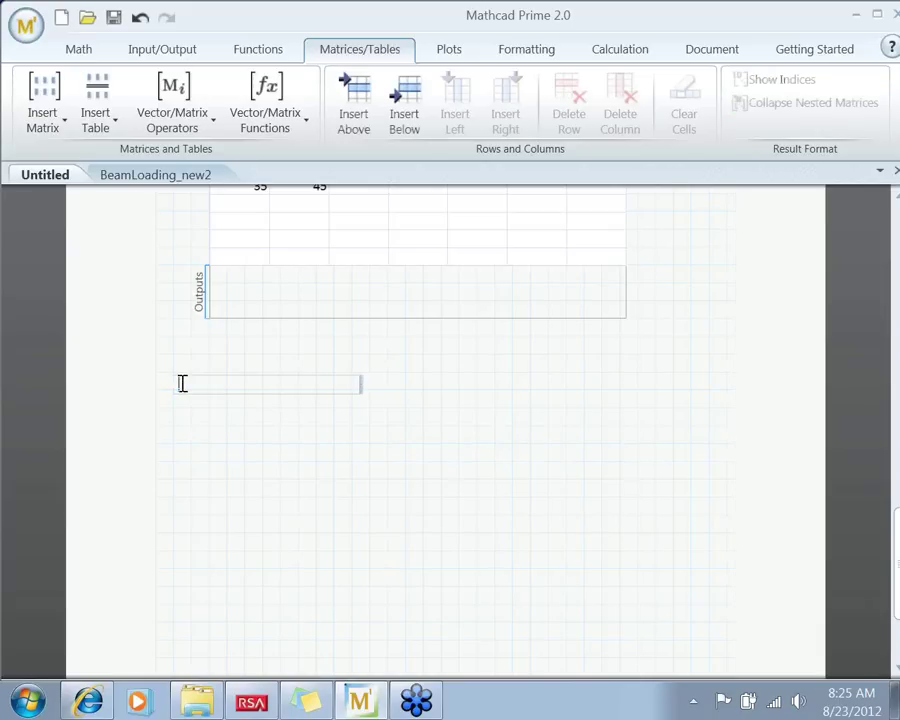
{"action": "type", "text": "Matrices"}
{"action": "type", "text": "- New Features"}
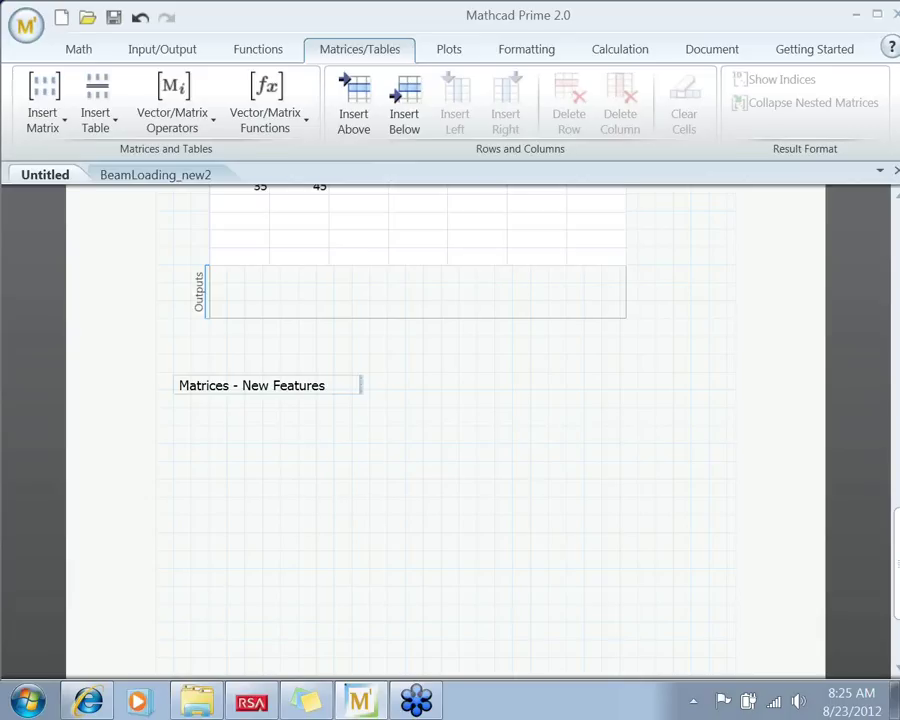
{"action": "key", "text": "Return"}
{"action": "type", "text": "1."}
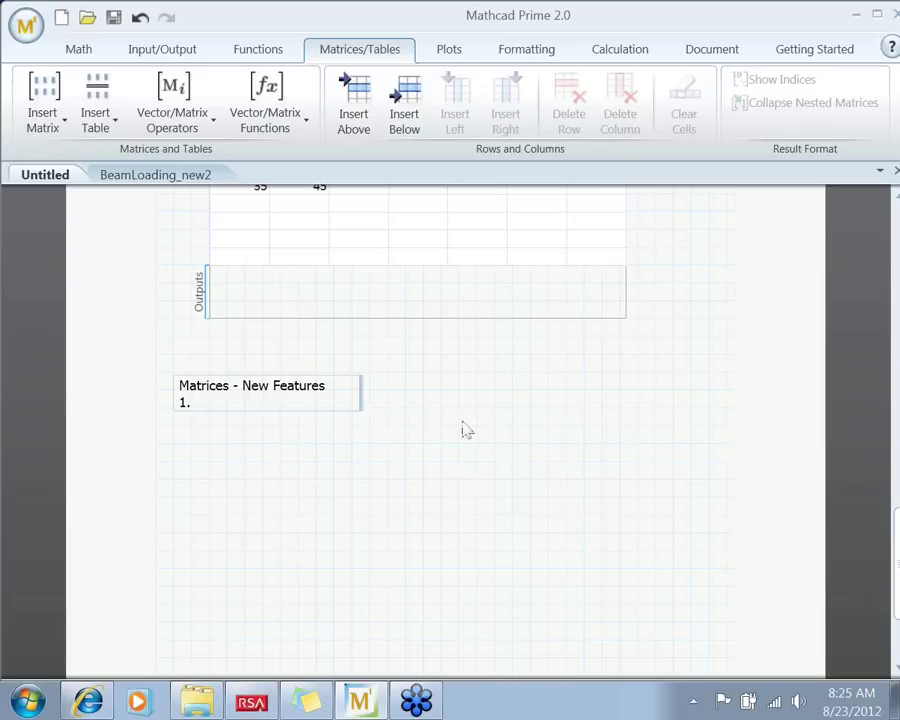
Insert an empty matrix with four rows and two columns beside the "Matrices - New Features" text
{"action": "left_click", "coordinate": [423, 408]}
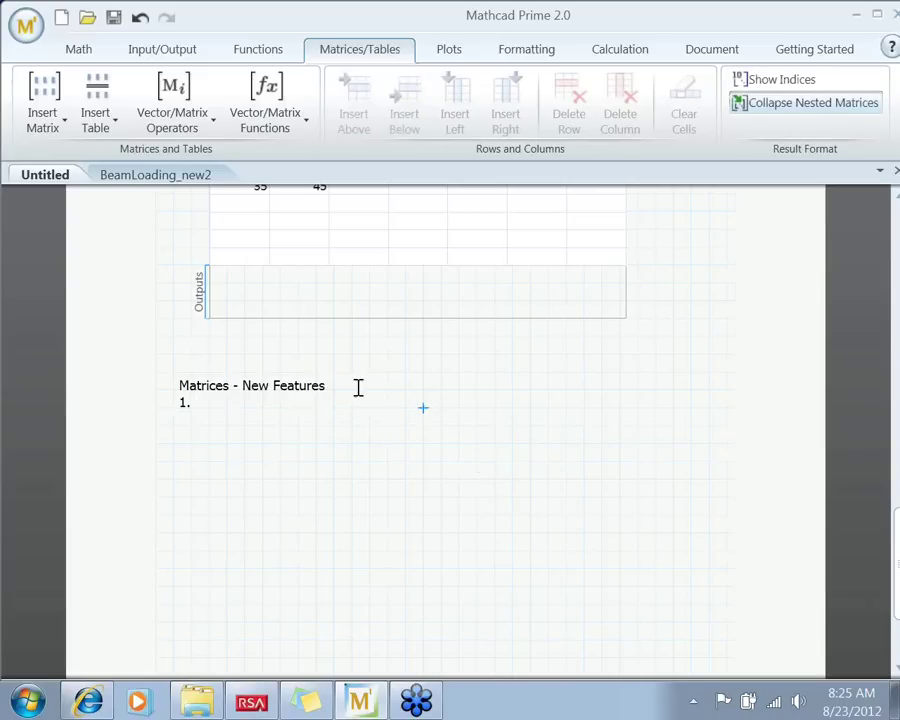
{"action": "left_click", "coordinate": [60, 124]}
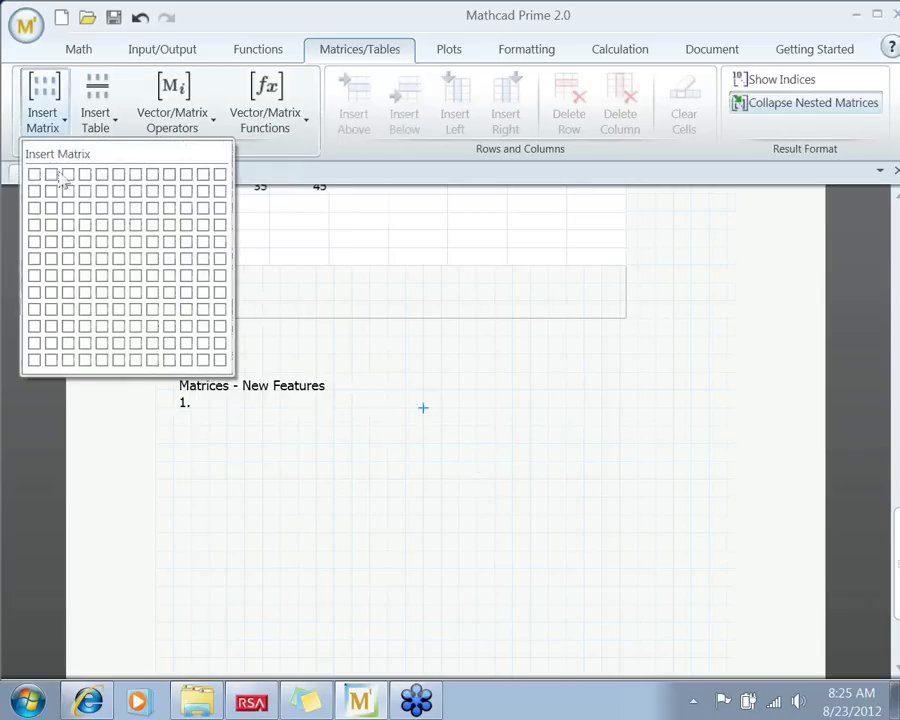
{"action": "left_click", "coordinate": [57, 226]}
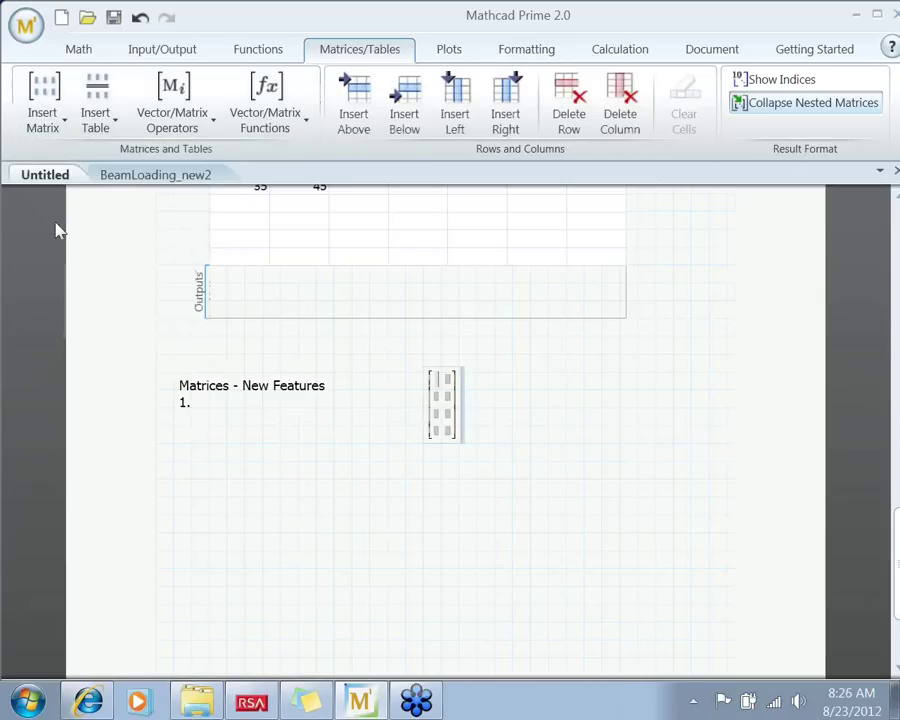
{"action": "left_click", "coordinate": [58, 231]}
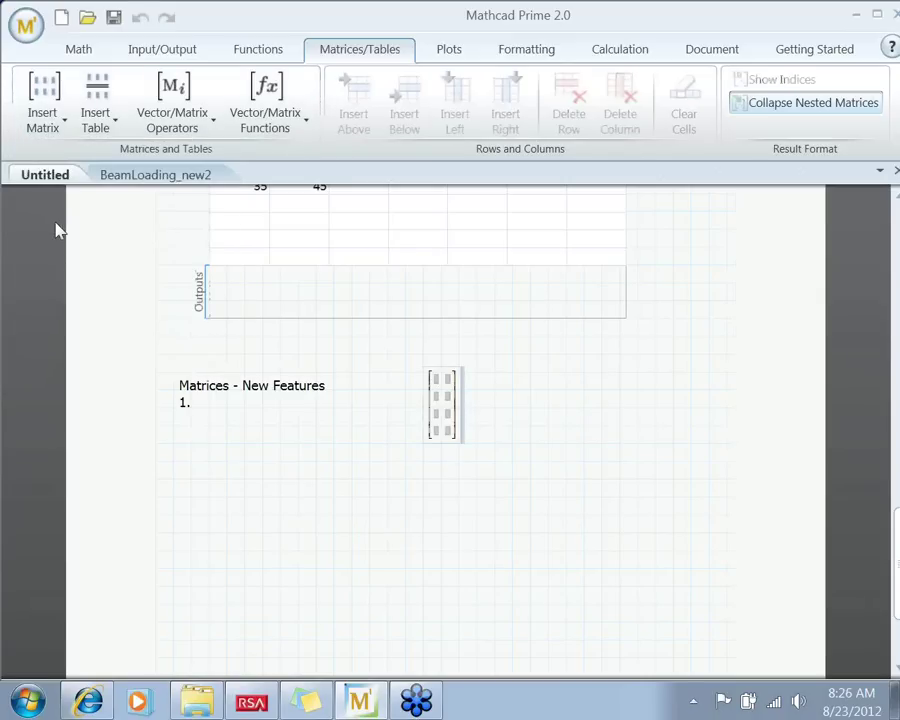
Fill the first column of the four-row matrix with 50 in, 30 ft, 20 yd and 40 mm
{"action": "left_click", "coordinate": [437, 386]}
{"action": "type", "text": "50"}
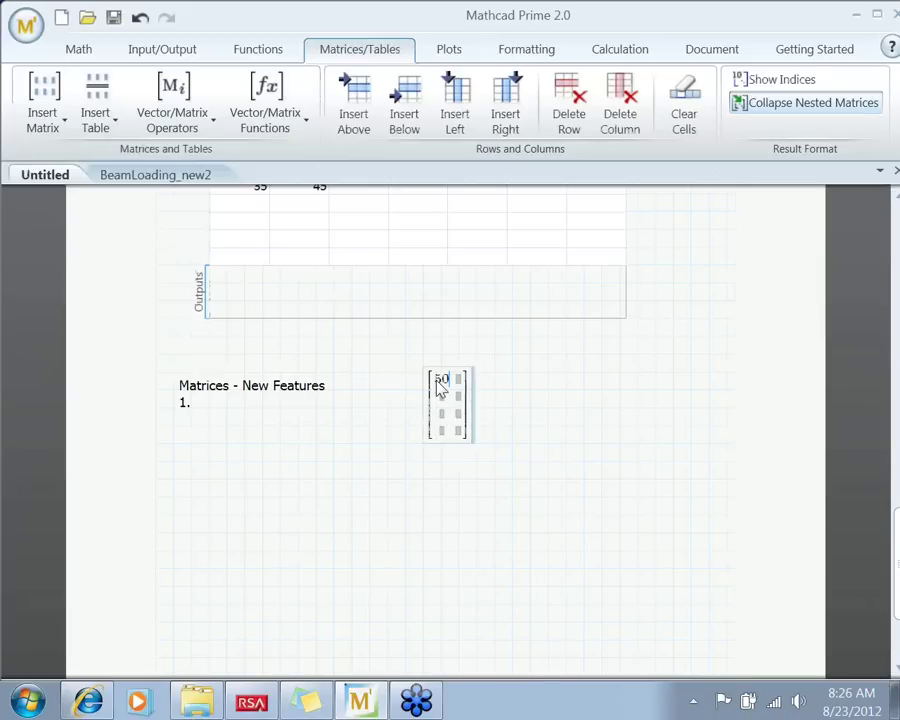
{"action": "type", "text": "*"}
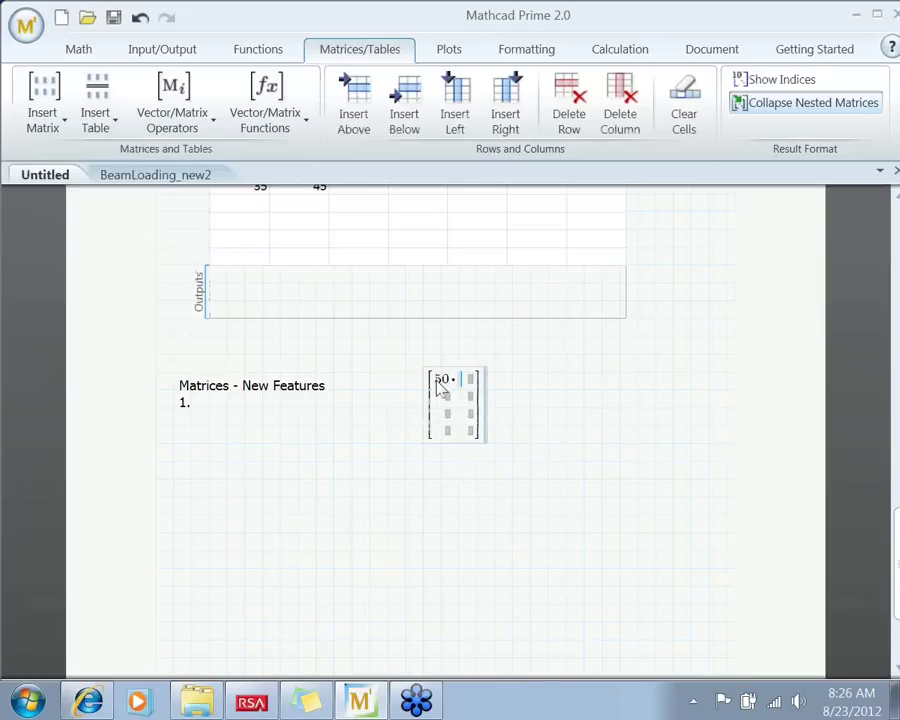
{"action": "type", "text": "in"}
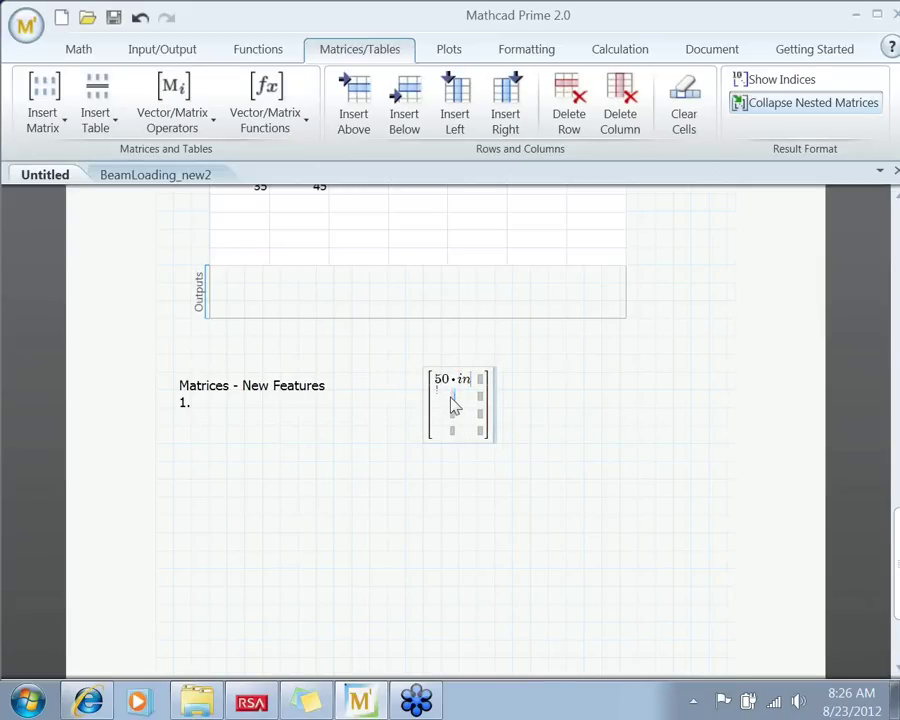
{"action": "type", "text": "30*ft"}
{"action": "left_click", "coordinate": [452, 415]}
{"action": "type", "text": "20*yd"}
{"action": "left_click", "coordinate": [455, 433]}
{"action": "type", "text": "40"}
{"action": "type", "text": "*mm"}
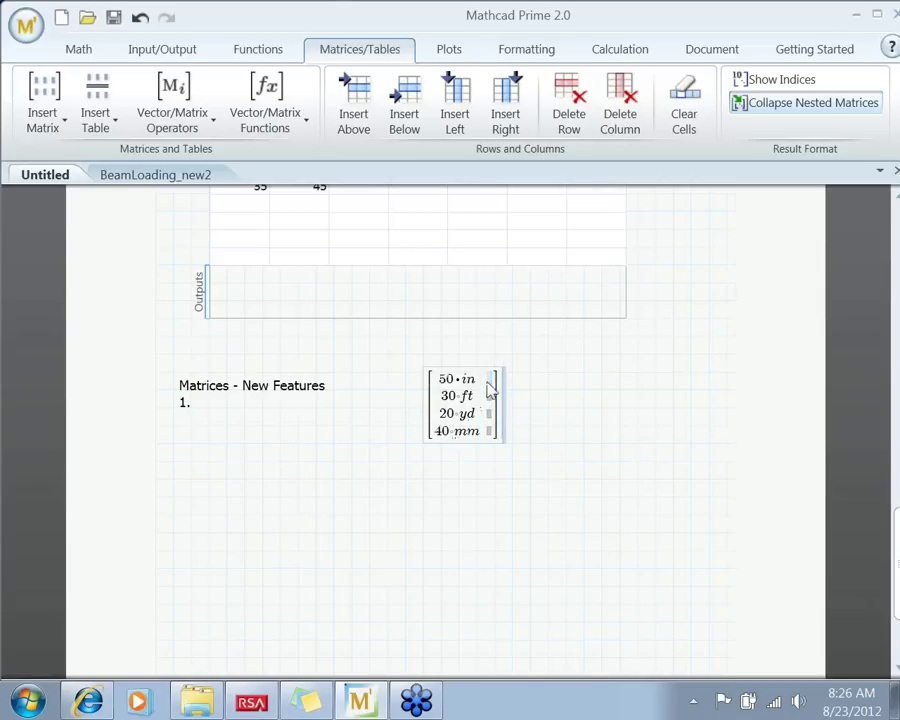
Fill the second column of the four-row matrix with 60 cm, 40 cm, 30 in and 2 m
{"action": "left_click", "coordinate": [489, 382]}
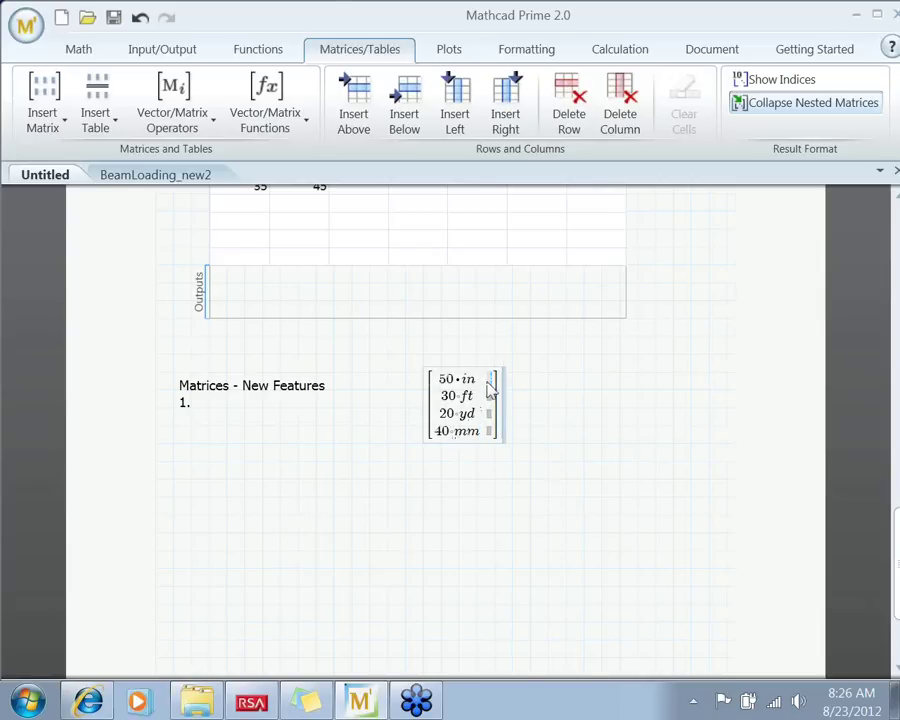
{"action": "type", "text": "60"}
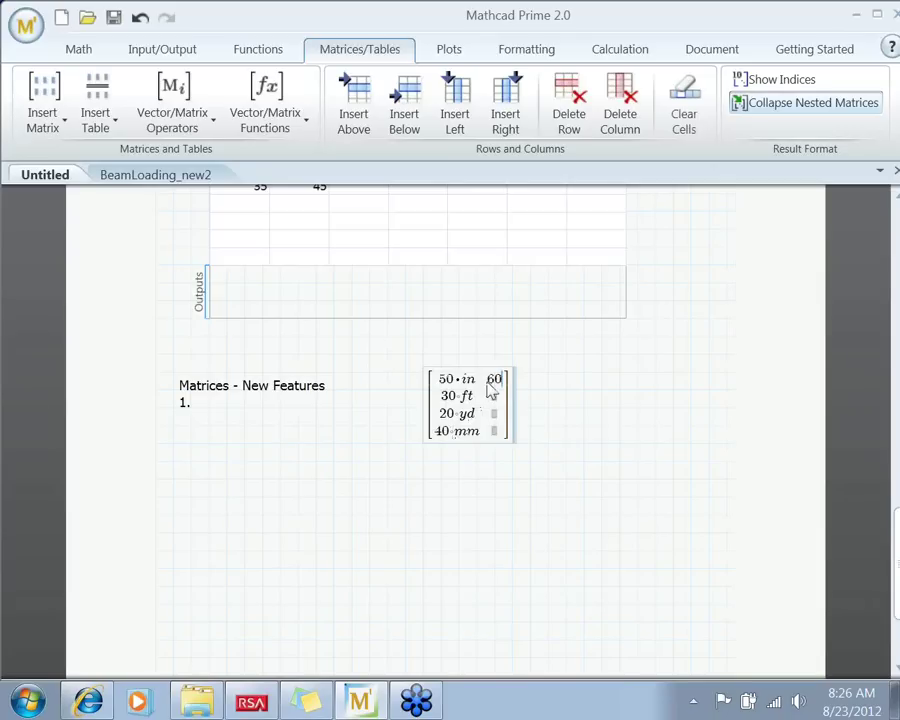
{"action": "left_click", "coordinate": [490, 395]}
{"action": "type", "text": "cm"}
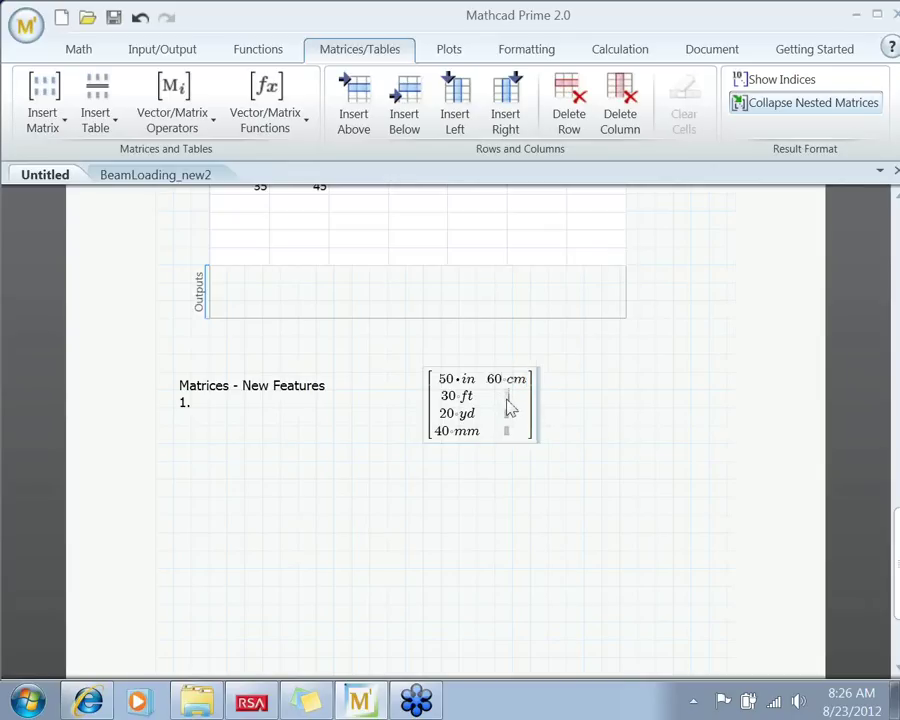
{"action": "type", "text": "40·cm"}
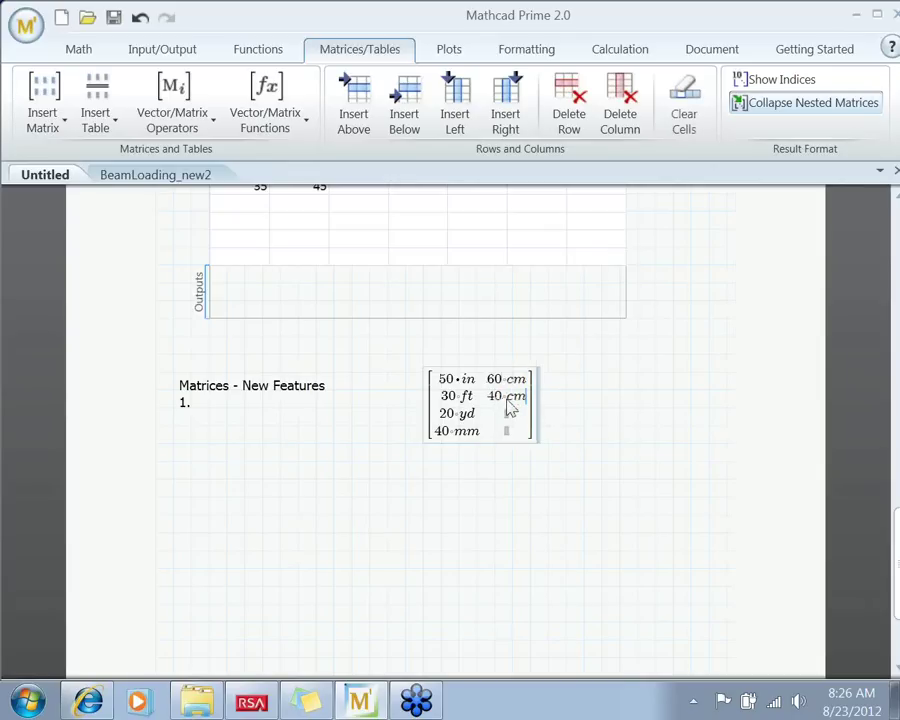
{"action": "left_click", "coordinate": [508, 419]}
{"action": "type", "text": "30·in"}
{"action": "left_click", "coordinate": [508, 432]}
{"action": "type", "text": "2m"}
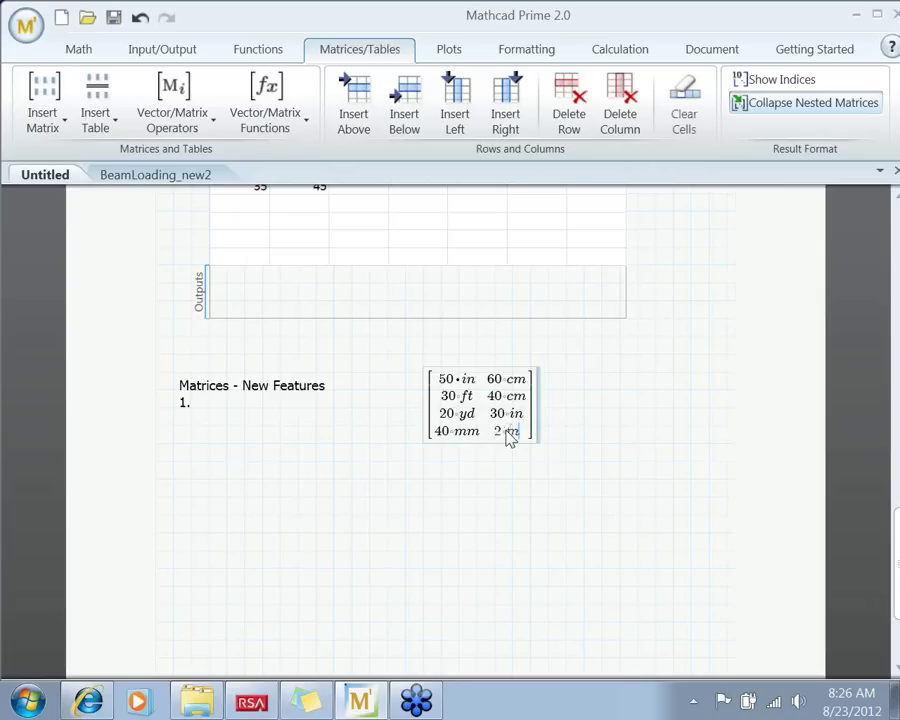
{"action": "left_click", "coordinate": [494, 461]}
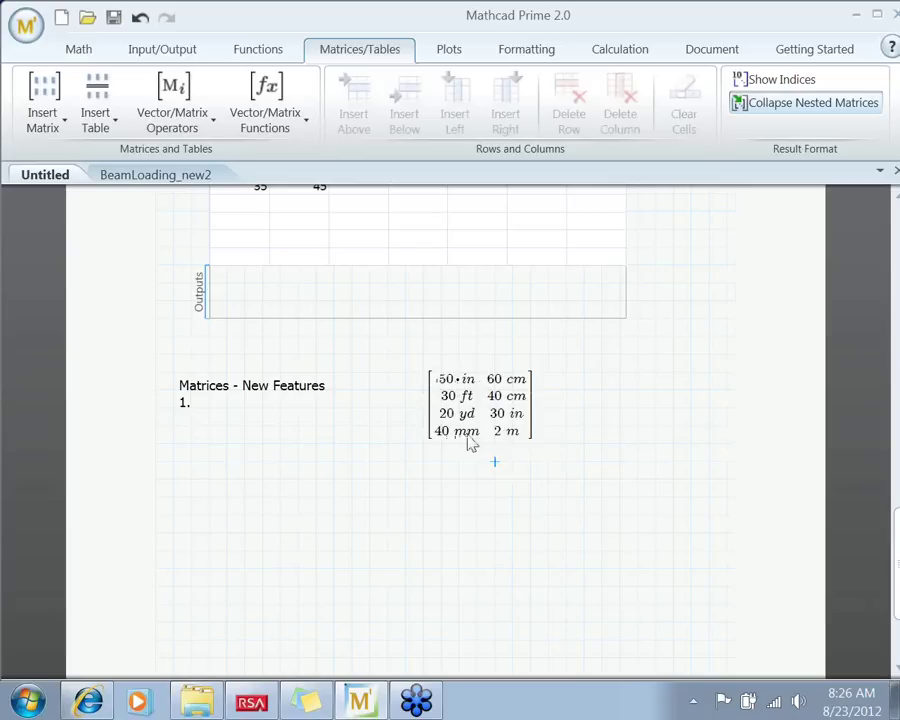
Insert a 3x2 matrix below the first one and fill its first column with 50 in, 50 in and 40 in
{"action": "left_click", "coordinate": [437, 500]}
{"action": "left_click", "coordinate": [43, 118]}
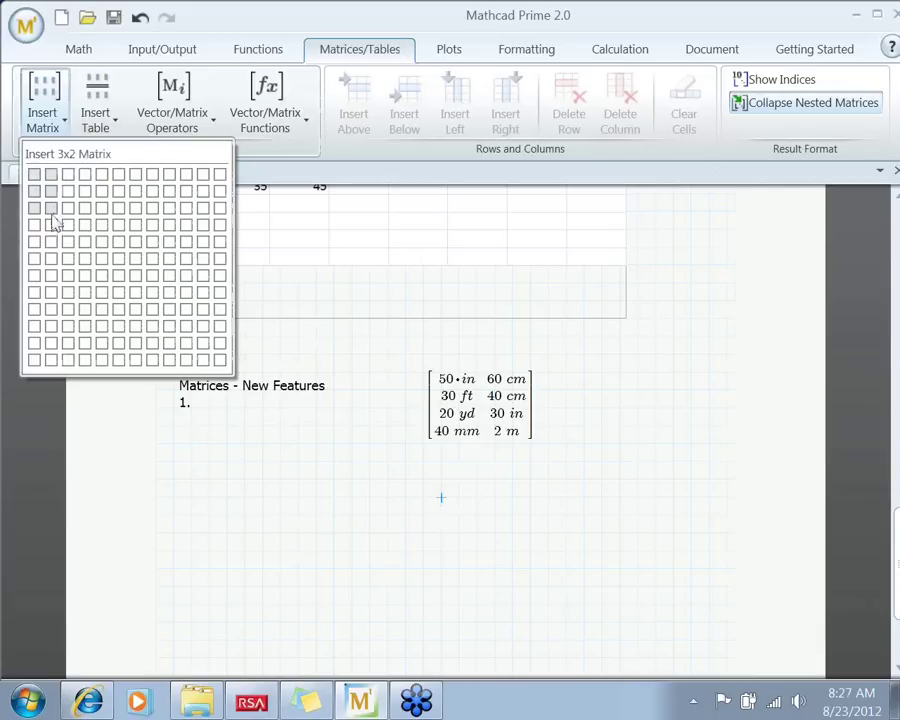
{"action": "left_click", "coordinate": [54, 214]}
{"action": "type", "text": "50"}
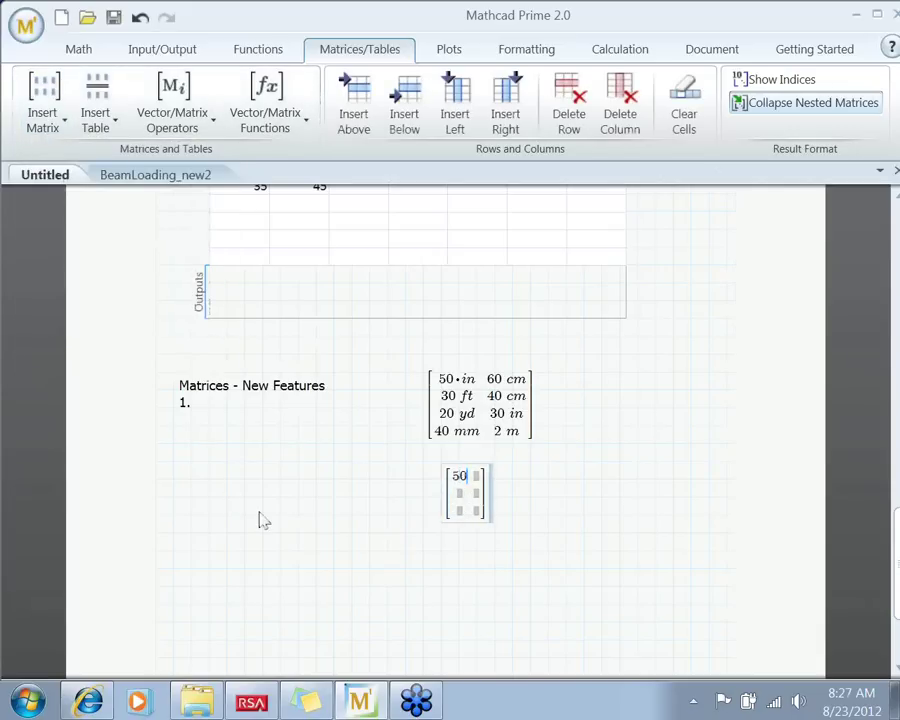
{"action": "type", "text": "·in"}
{"action": "key", "text": "Down"}
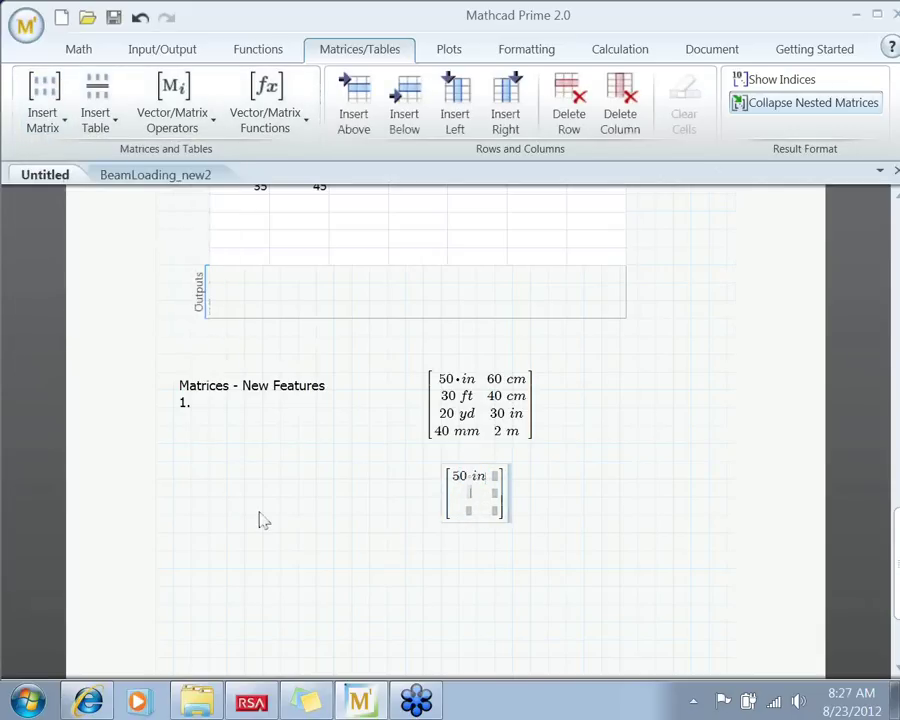
{"action": "type", "text": "50in"}
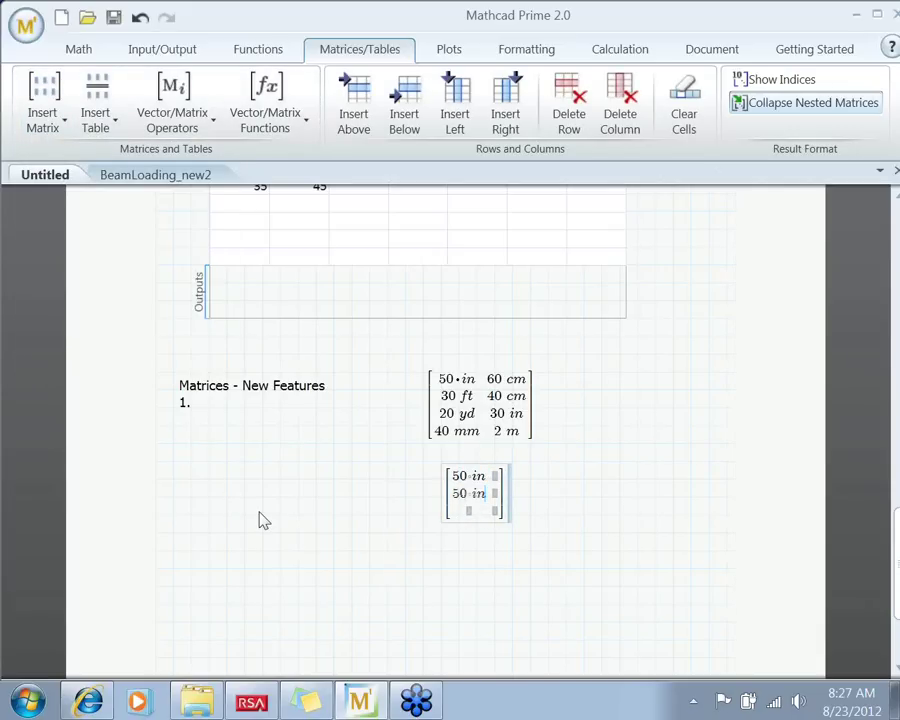
{"action": "key", "text": "Down"}
{"action": "type", "text": "40in"}
Fill the second column of the 3x2 matrix with 2 cm, 3 cm and 4 cm
{"action": "left_click", "coordinate": [497, 478]}
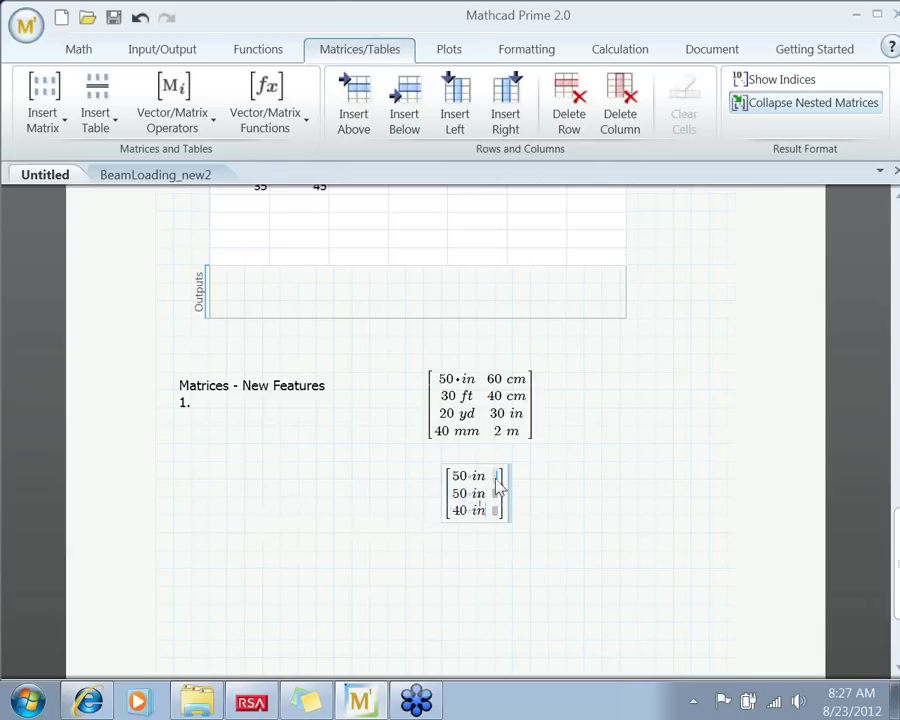
{"action": "type", "text": "2cm"}
{"action": "key", "text": "Down"}
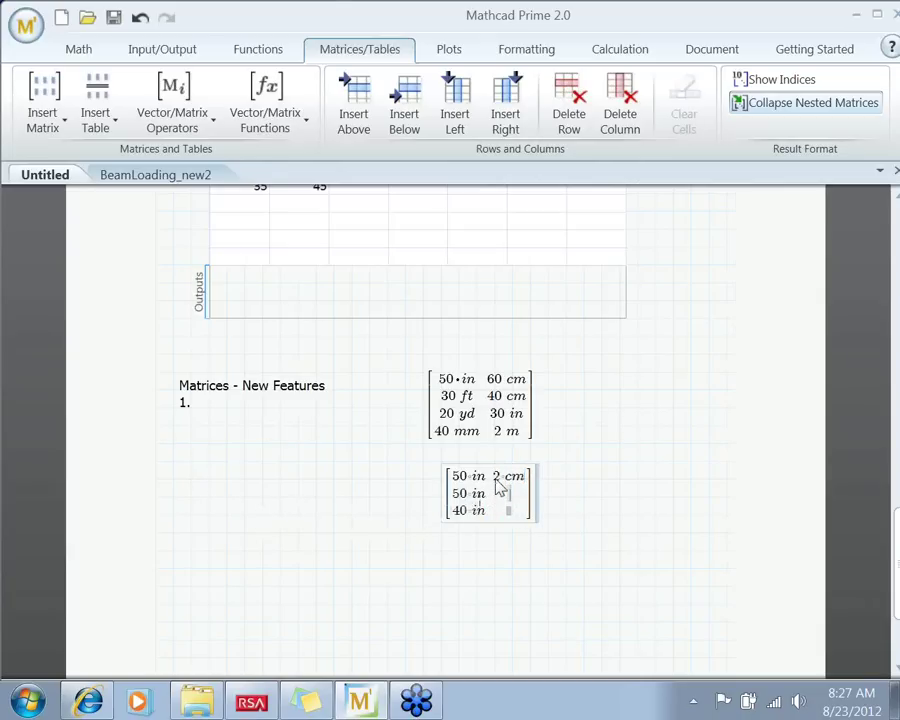
{"action": "type", "text": "3 cm"}
{"action": "key", "text": "Down"}
{"action": "type", "text": "4cm"}
{"action": "left_click", "coordinate": [494, 604]}
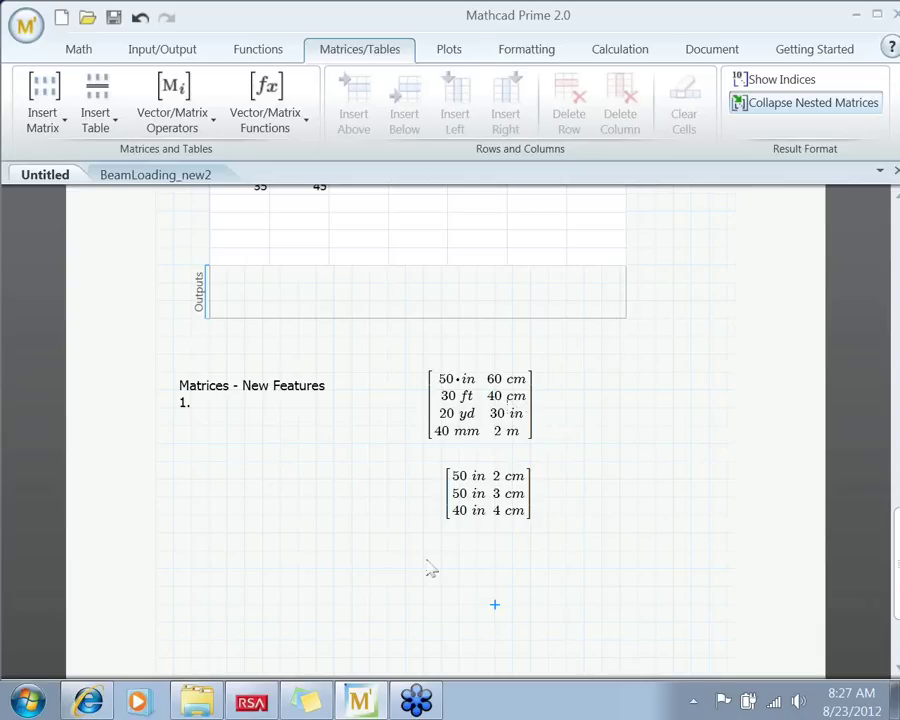
Complete item 1 of the "Matrices - New Features" text with "Mixed dimensions/units within a matrix"
{"action": "left_click", "coordinate": [195, 405]}
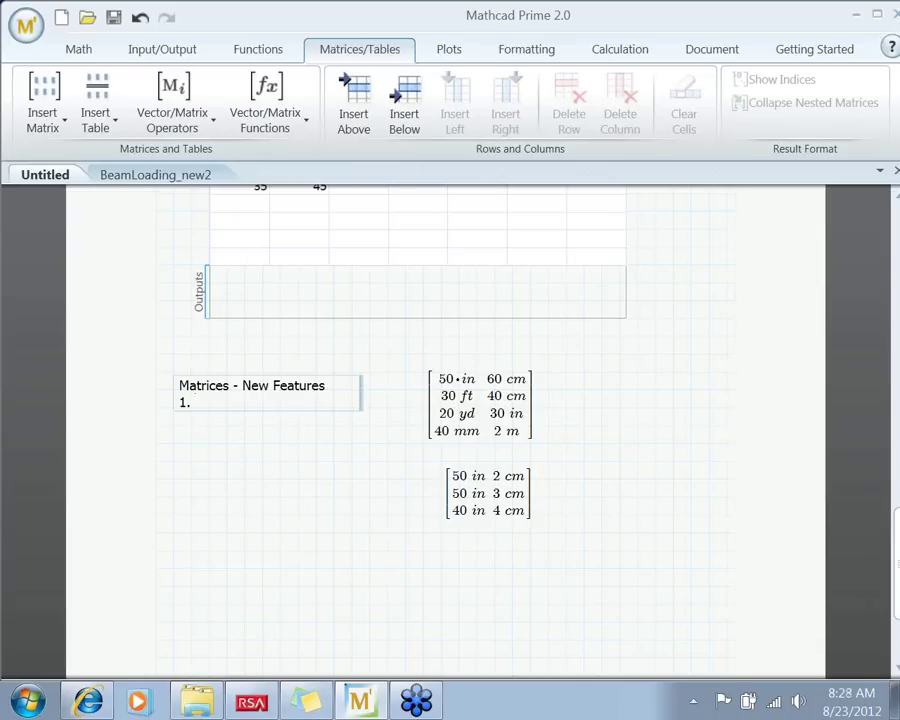
{"action": "type", "text": "Mixed dimensions/units wi"}
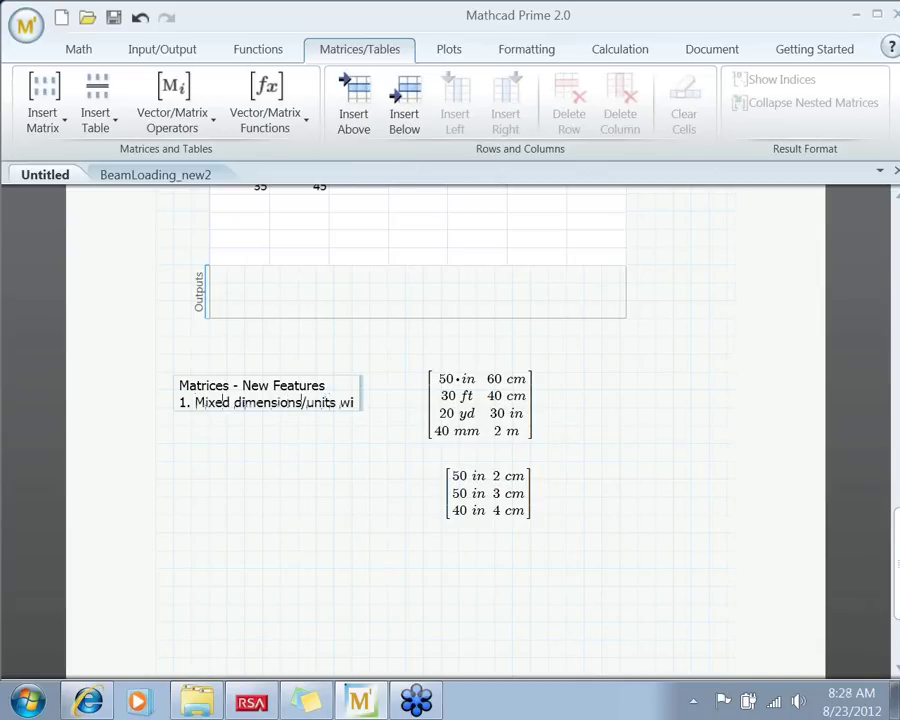
{"action": "type", "text": "thin a amt"}
{"action": "key", "text": "BackSpace"}
{"action": "key", "text": "BackSpace"}
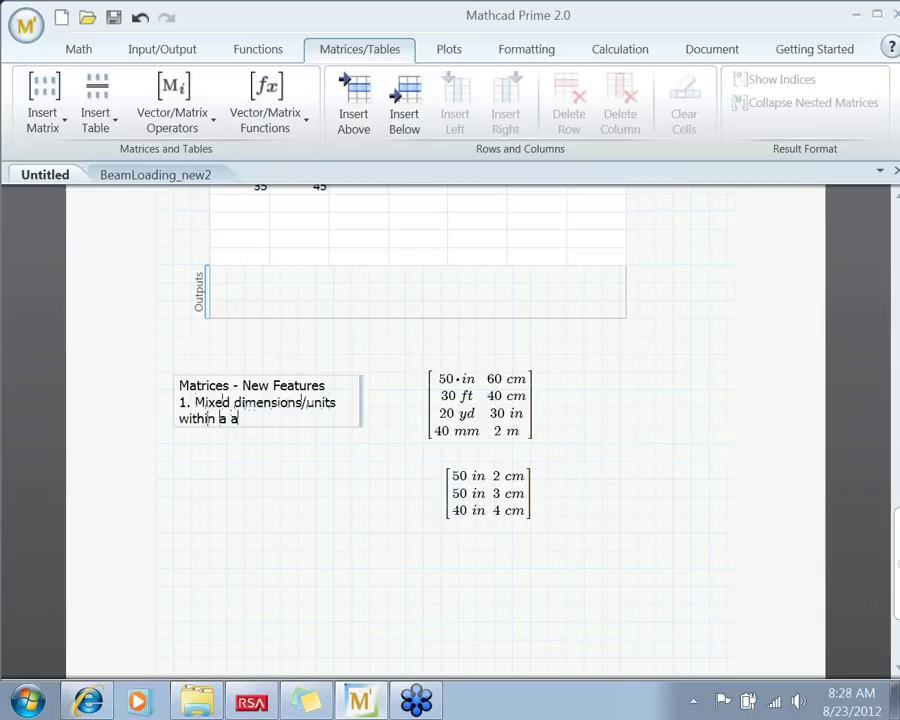
{"action": "key", "text": "BackSpace"}
{"action": "type", "text": "matrix"}
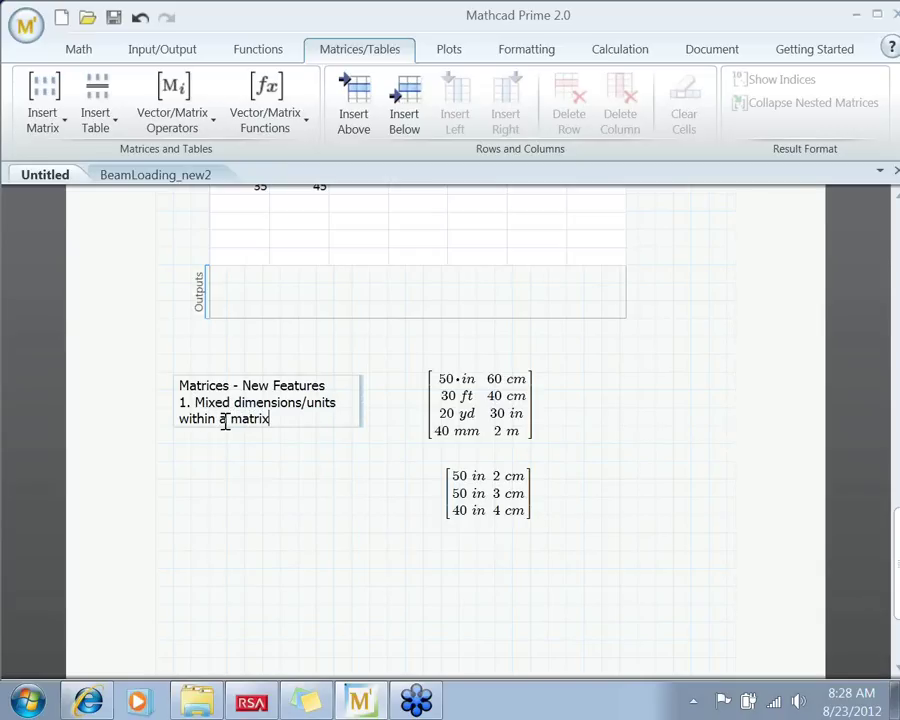
Add a text box reading "BEFORE PRIME" to the right of each of the two matrices
{"action": "left_click", "coordinate": [564, 414]}
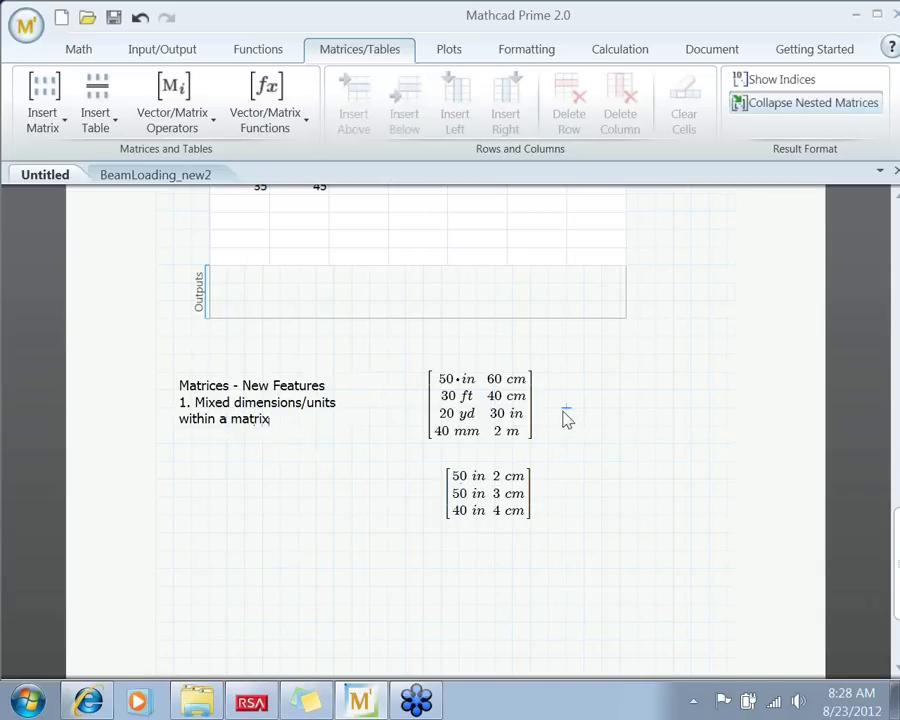
{"action": "key", "text": "ctrl+t"}
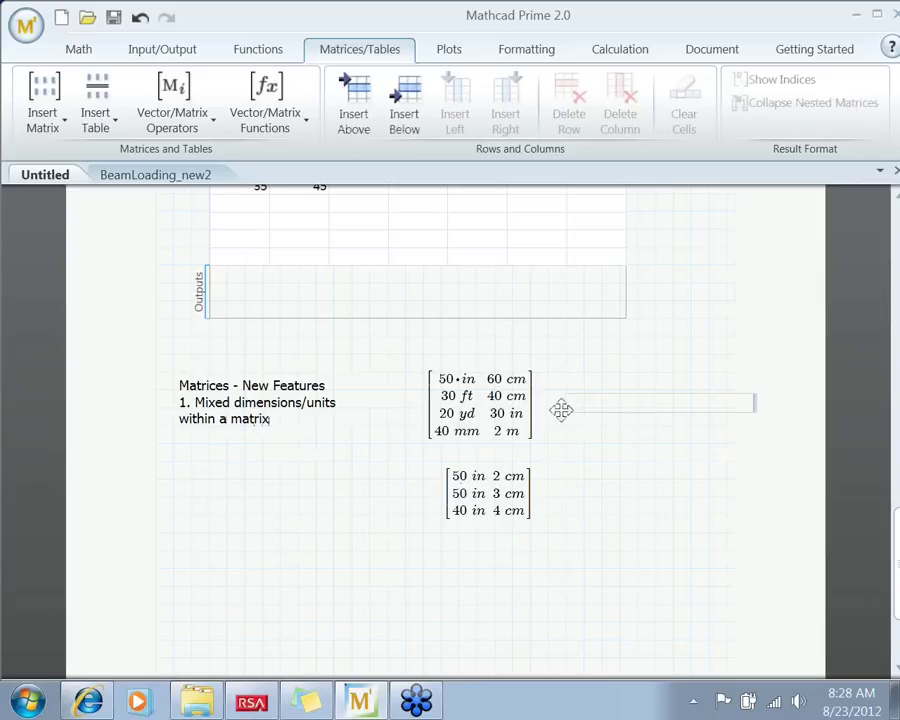
{"action": "type", "text": "BEFORE PRIME"}
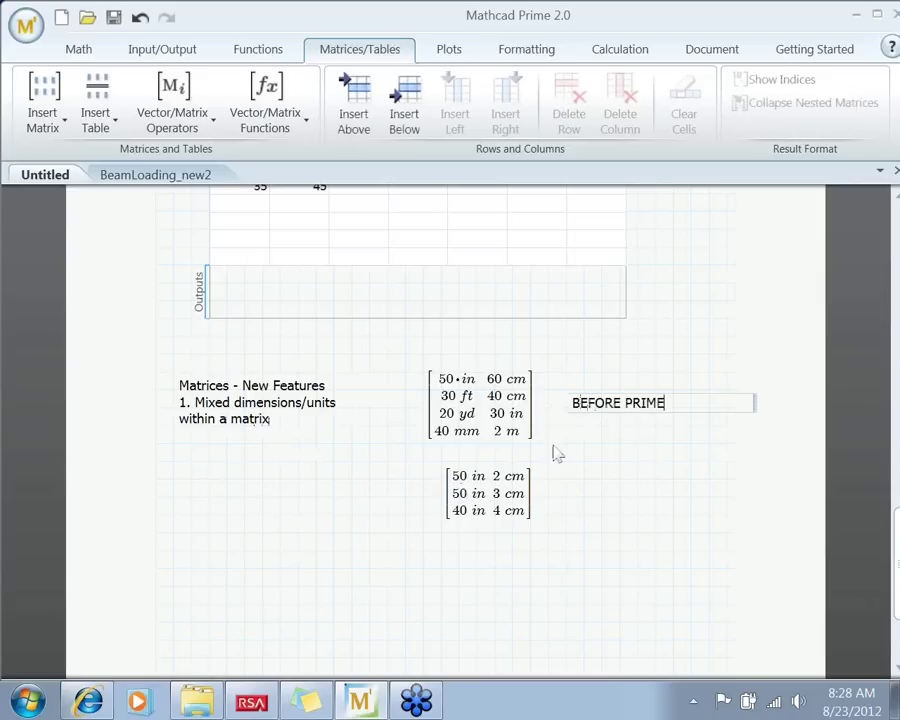
{"action": "left_click", "coordinate": [564, 506]}
{"action": "key", "text": "ctrl+t"}
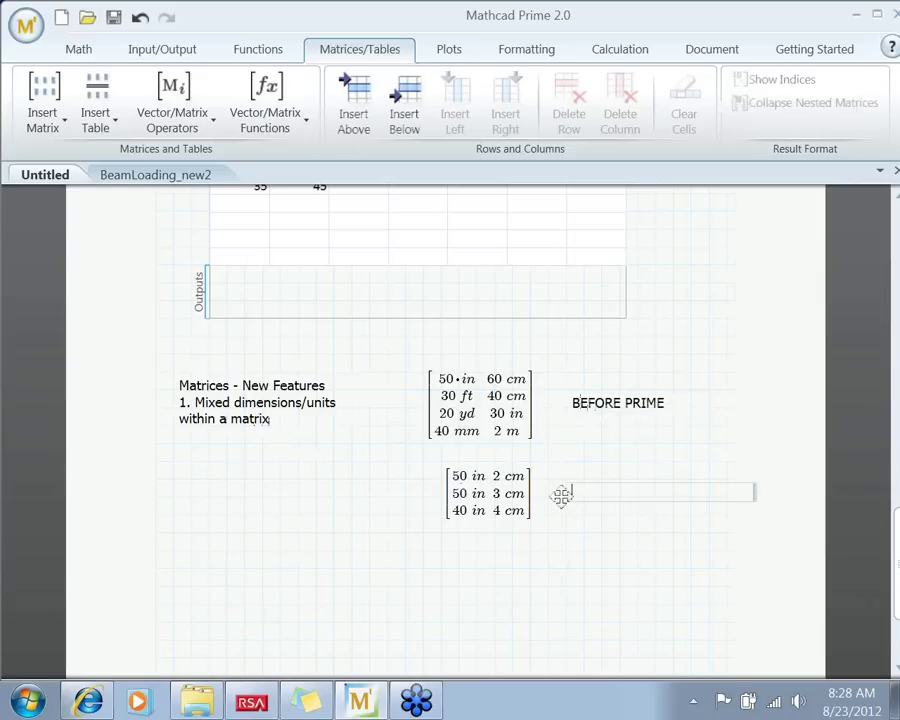
{"action": "type", "text": "BEFORE PRIME"}
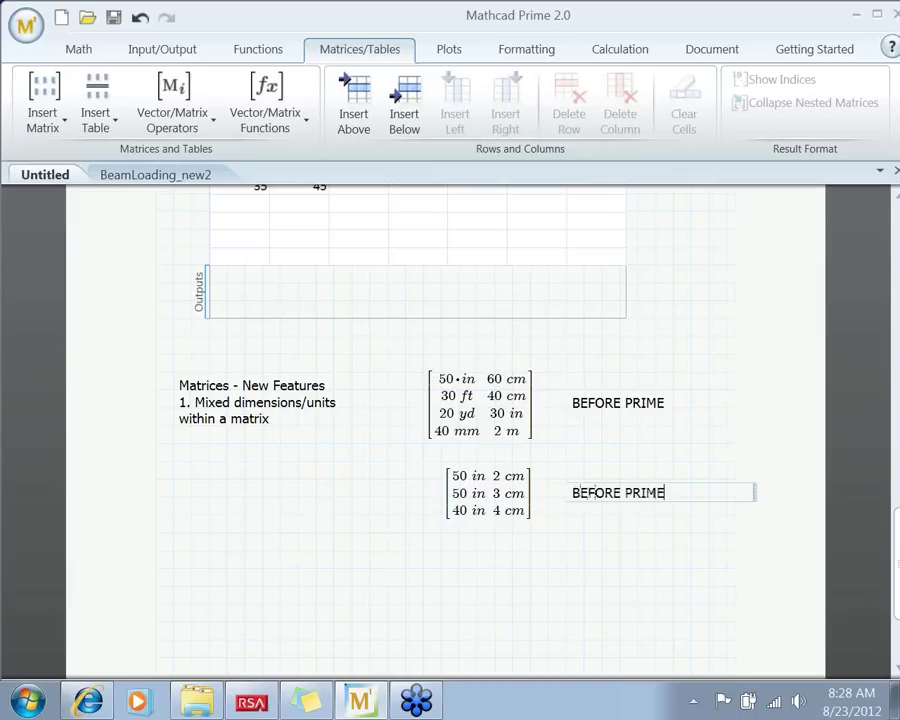
Insert another 3x2 matrix below the second one and fill its first column with 4 kip, 2 kip and 8 kip
{"action": "left_click", "coordinate": [584, 592]}
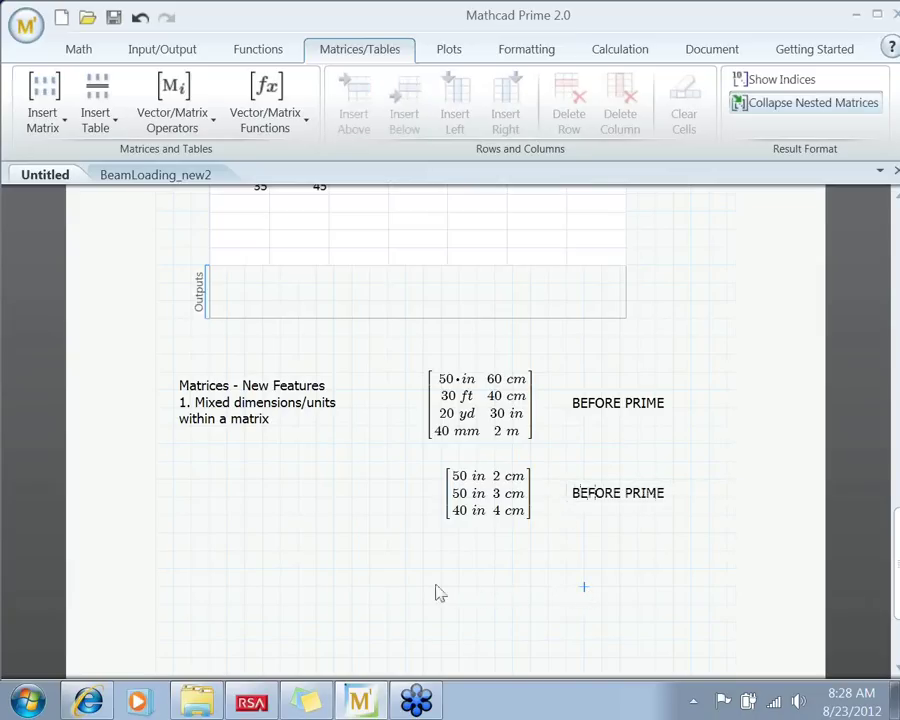
{"action": "left_click", "coordinate": [62, 120]}
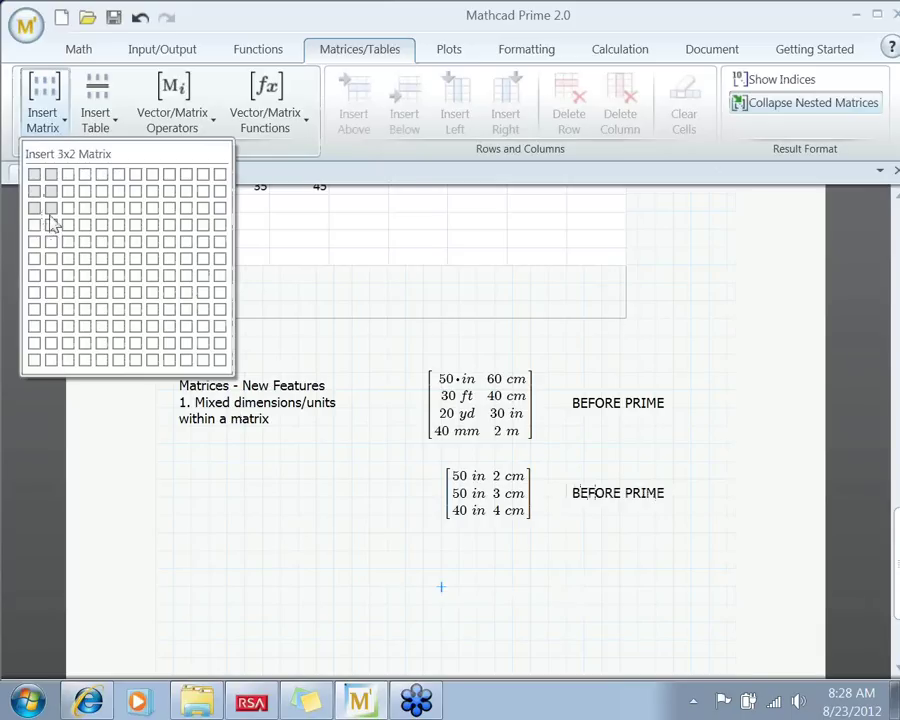
{"action": "left_click", "coordinate": [48, 222]}
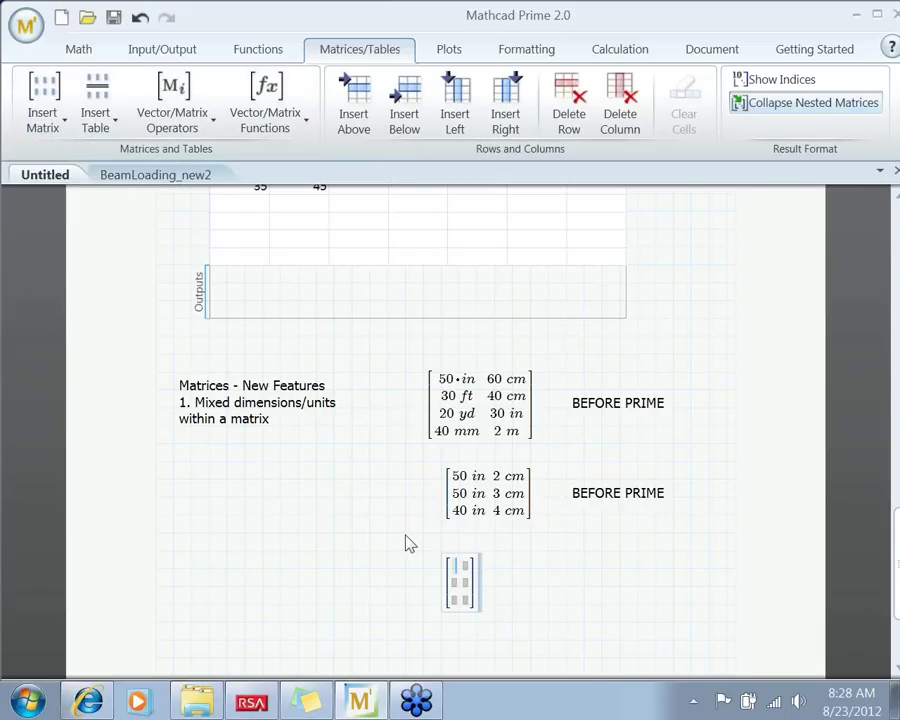
{"action": "type", "text": "4kip"}
{"action": "key", "text": "Down"}
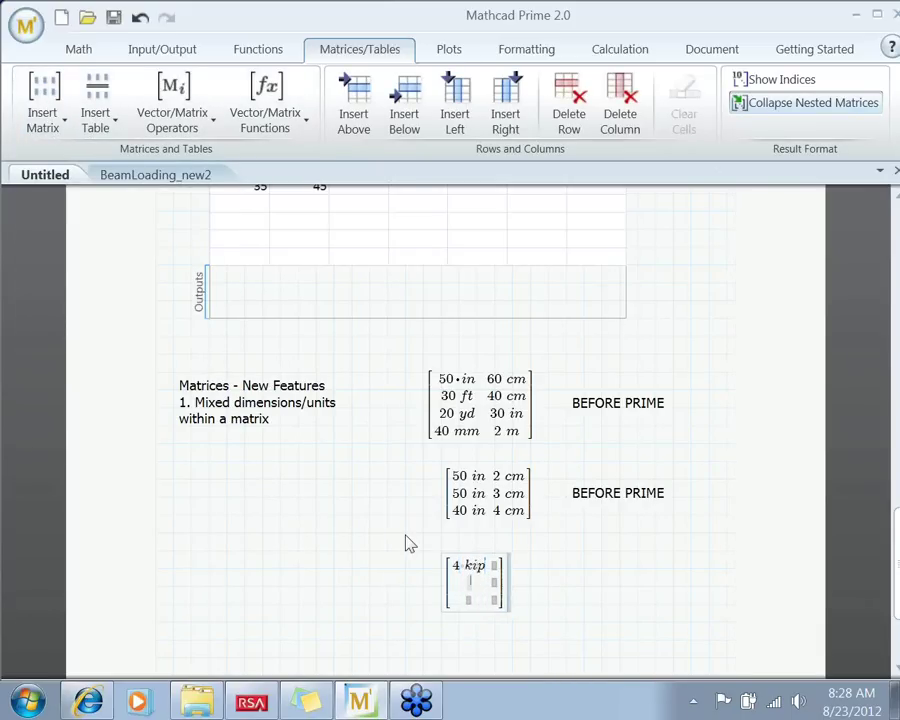
{"action": "type", "text": "2kip"}
{"action": "key", "text": "Down"}
{"action": "type", "text": "8kip"}
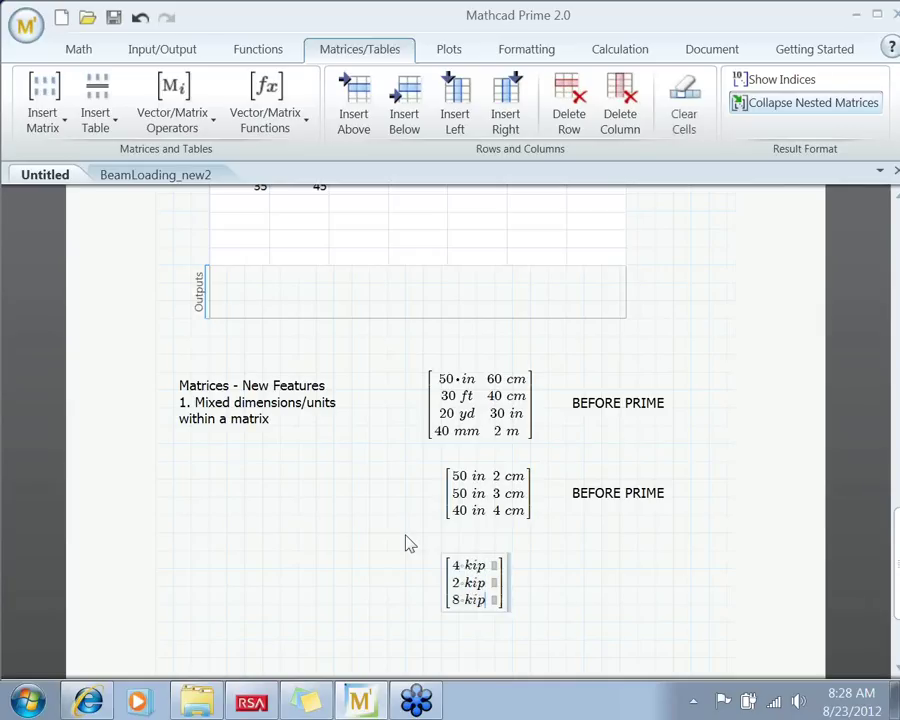
Fill the second column of the kip matrix with 40 in^2, 50 in^2 and 60 in^2
{"action": "key", "text": "Up"}
{"action": "key", "text": "Up"}
{"action": "key", "text": "Tab"}
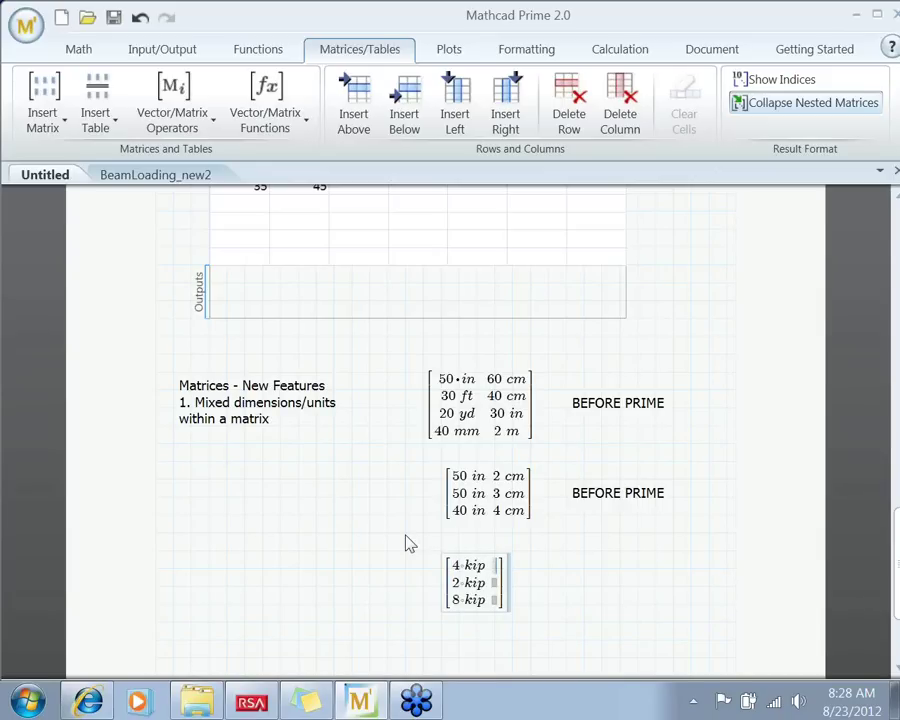
{"action": "type", "text": "40in^2"}
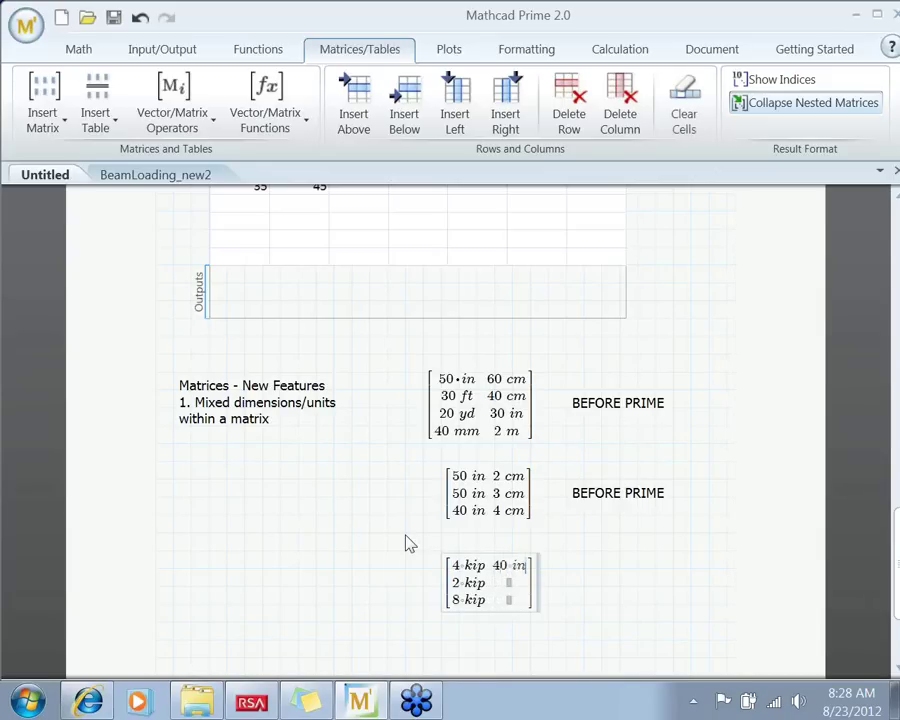
{"action": "key", "text": "Tab"}
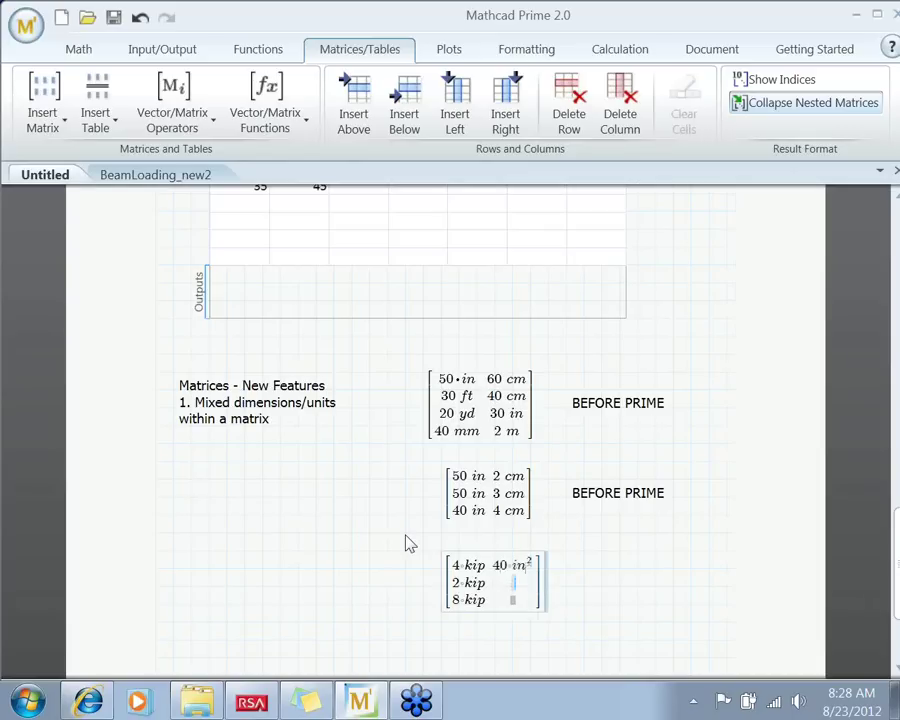
{"action": "type", "text": "50in^2"}
{"action": "key", "text": "Tab"}
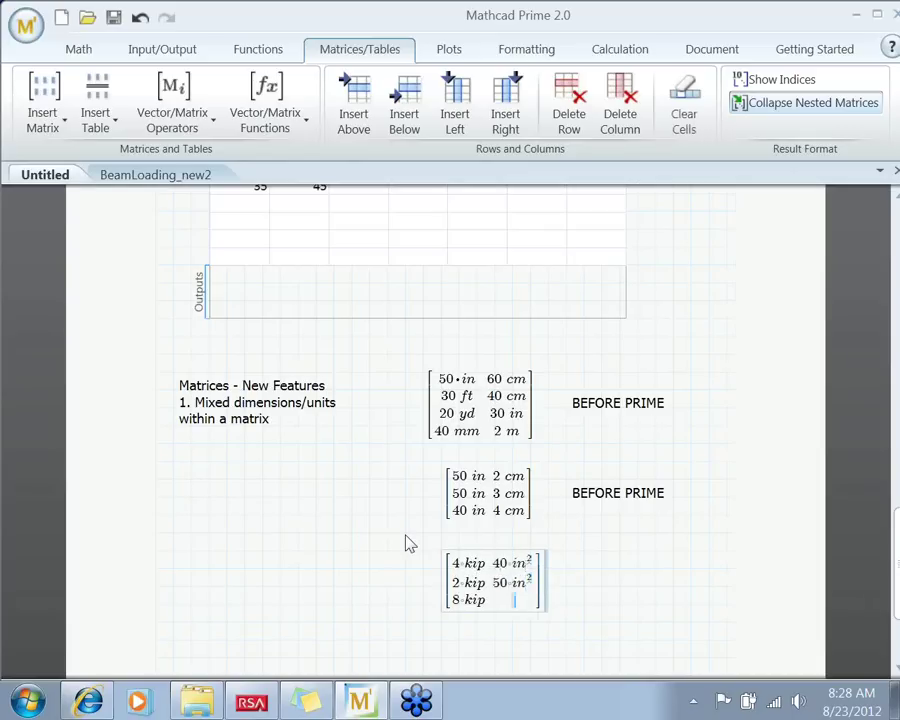
{"action": "type", "text": "6"}
{"action": "type", "text": "n^2"}
Add a text box reading "PRIME" to the right of the third matrix
{"action": "left_click", "coordinate": [566, 588]}
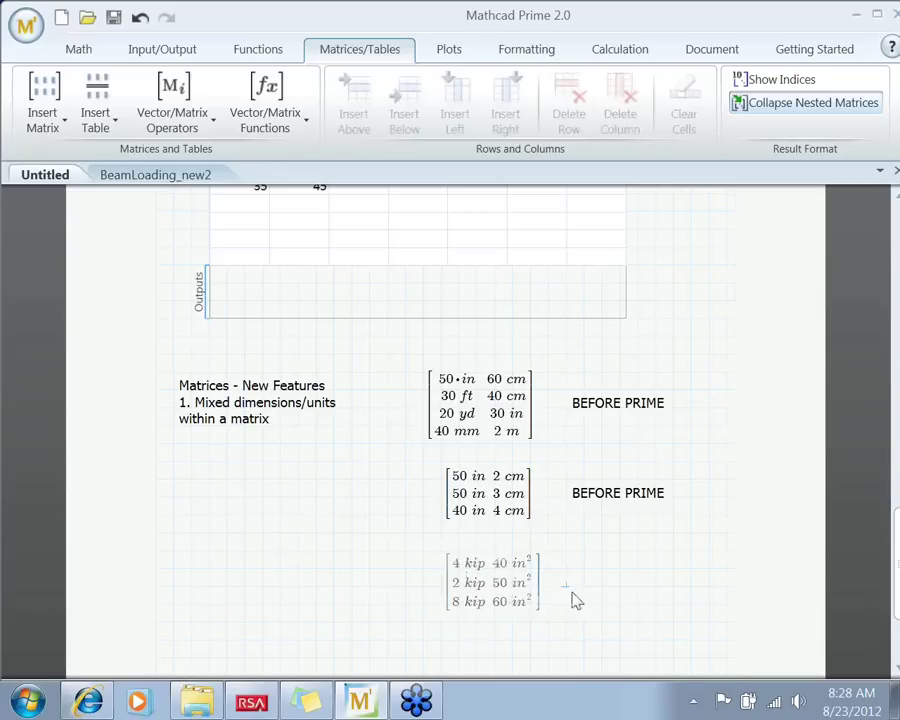
{"action": "key", "text": "ctrl+t"}
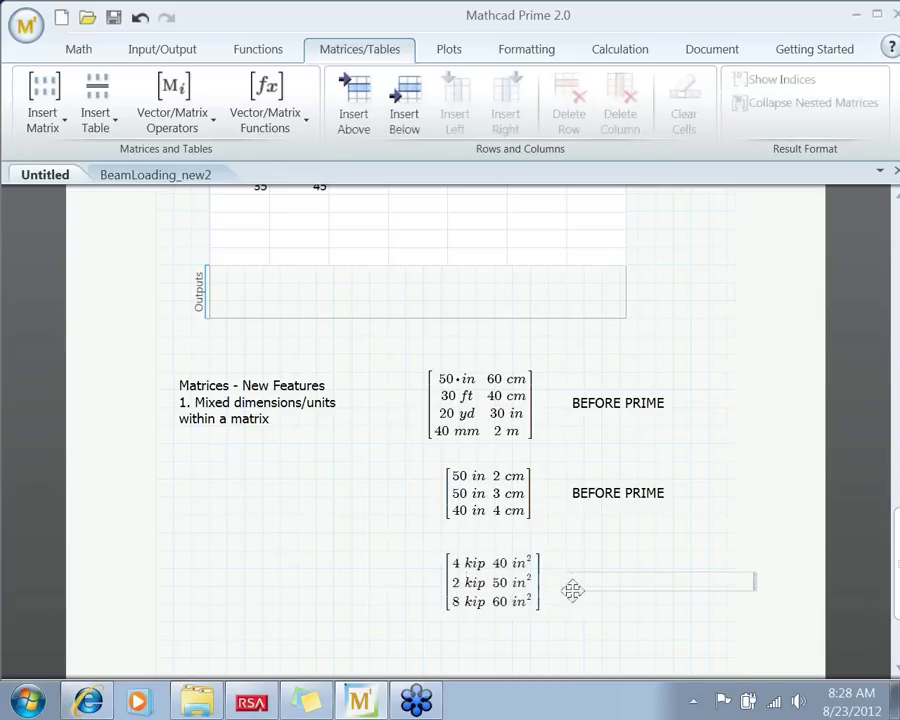
{"action": "type", "text": "PRIME"}
{"action": "left_click", "coordinate": [298, 568]}
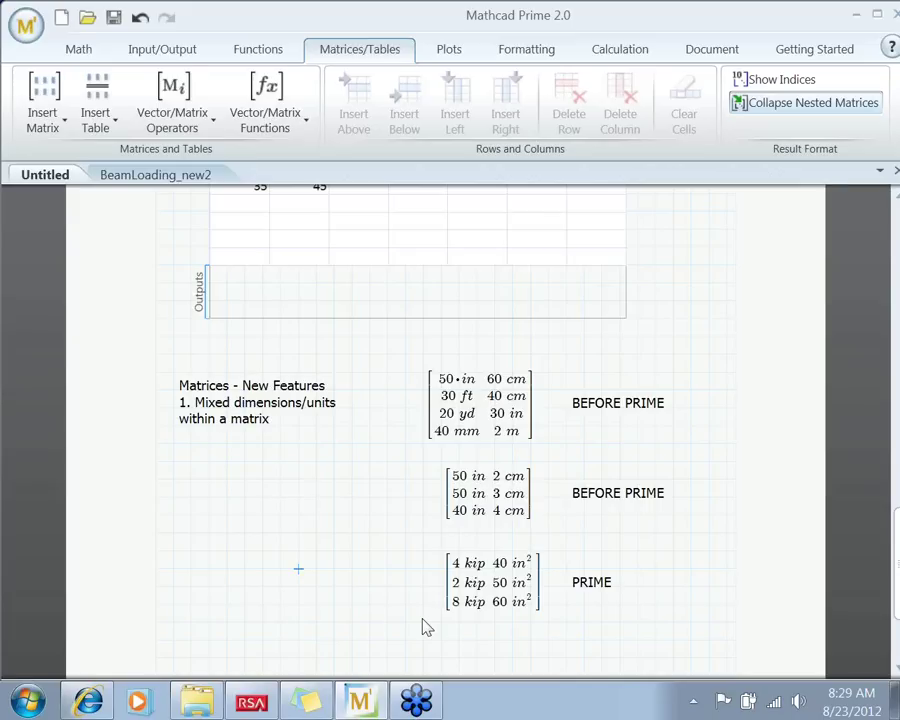
Assign the kip and in^2 matrix to the variable data and move the definition clear of the PRIME label
{"action": "left_click", "coordinate": [446, 610]}
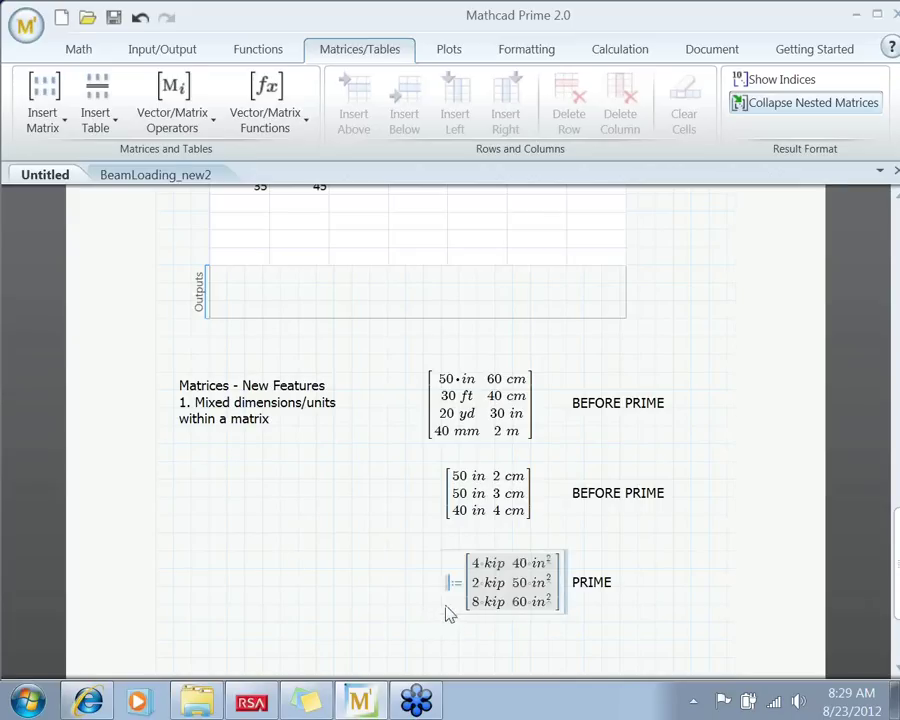
{"action": "type", "text": "data"}
{"action": "key", "text": "Return"}
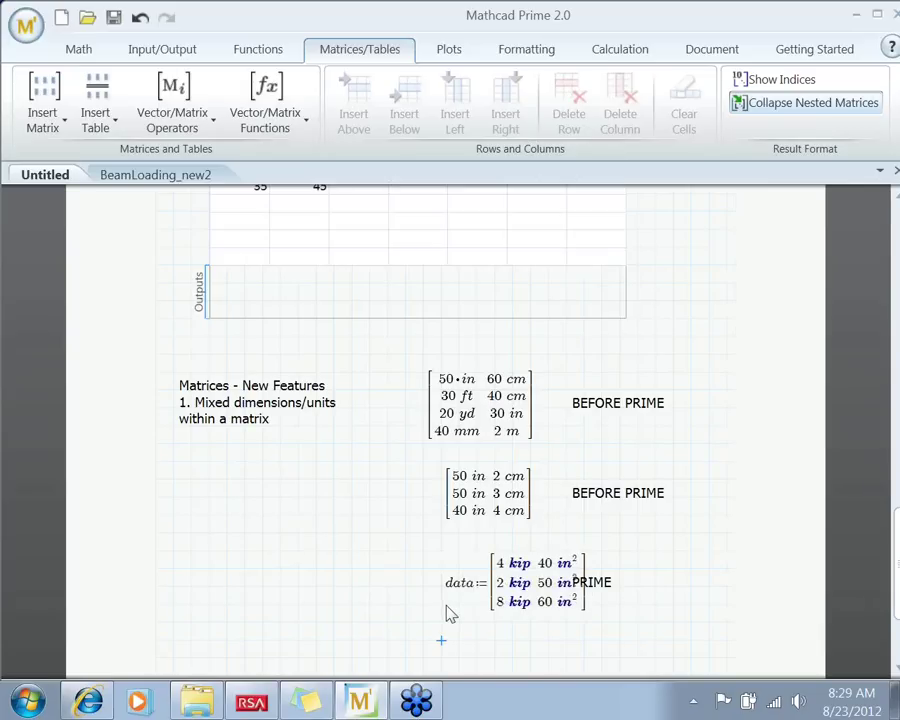
{"action": "left_click", "coordinate": [530, 656]}
{"action": "left_click_drag", "start_coordinate": [524, 542], "coordinate": [493, 575]}
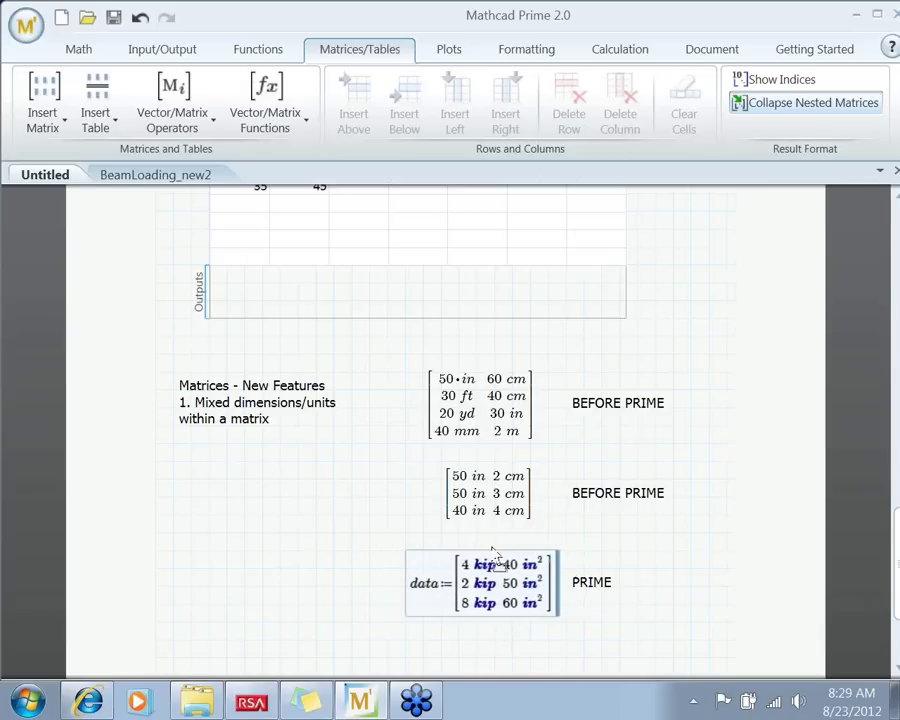
{"action": "left_click", "coordinate": [413, 637]}
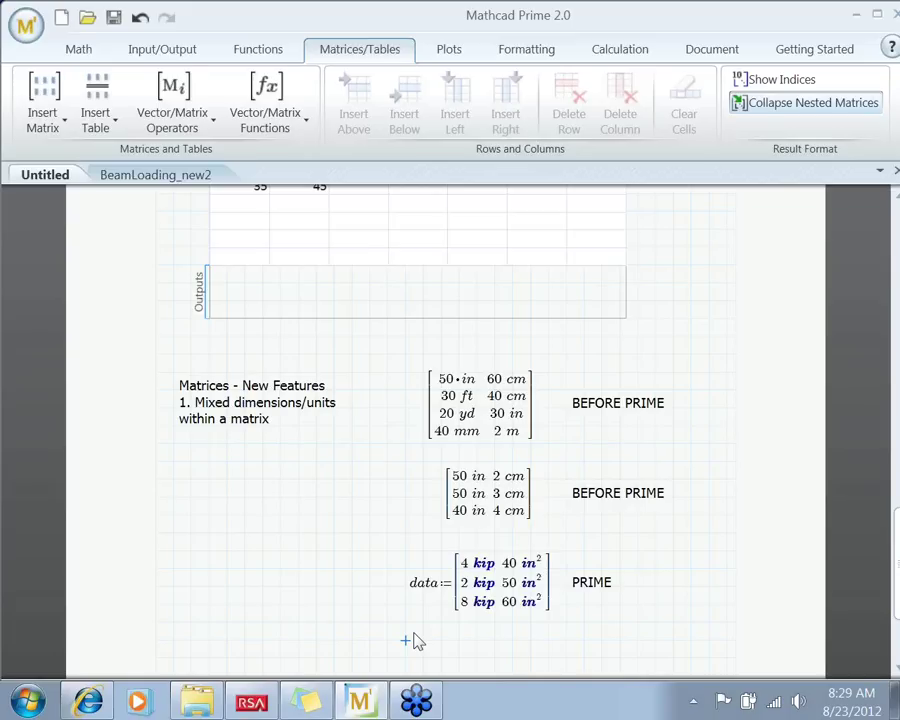
Add the line "2. Easily add rows/cols" to the "Matrices - New Features" text and widen its text box up to the matrices
{"action": "left_click", "coordinate": [290, 422]}
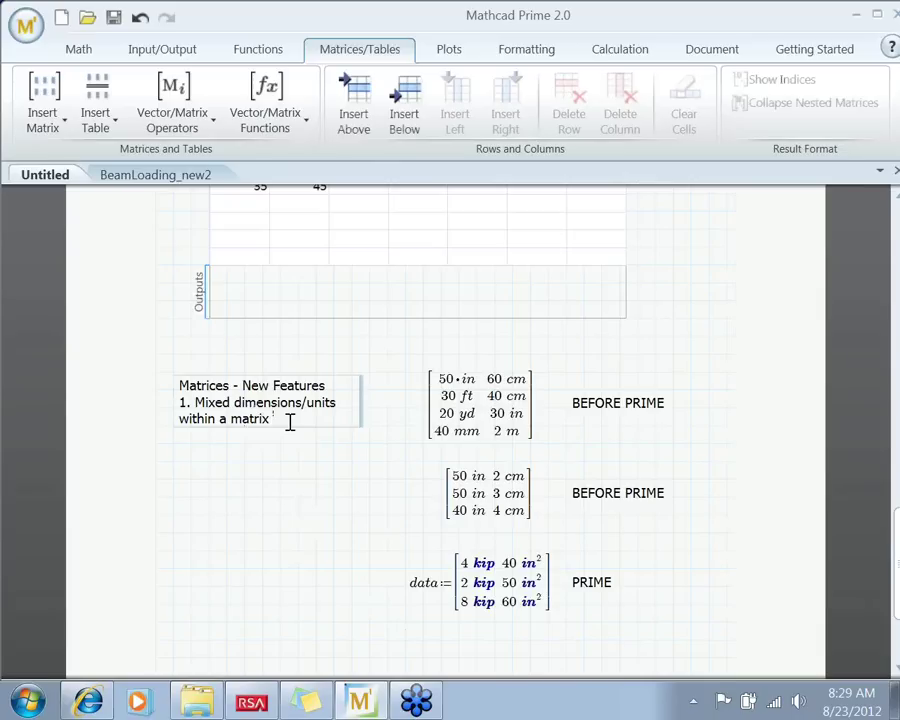
{"action": "key", "text": "Return"}
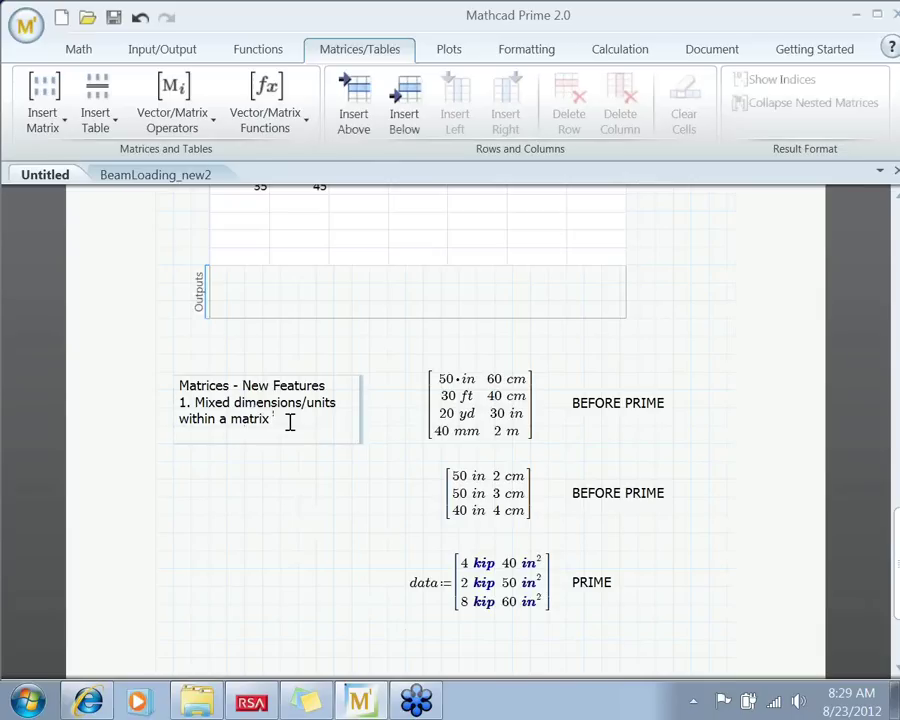
{"action": "type", "text": "2. Easily add reow"}
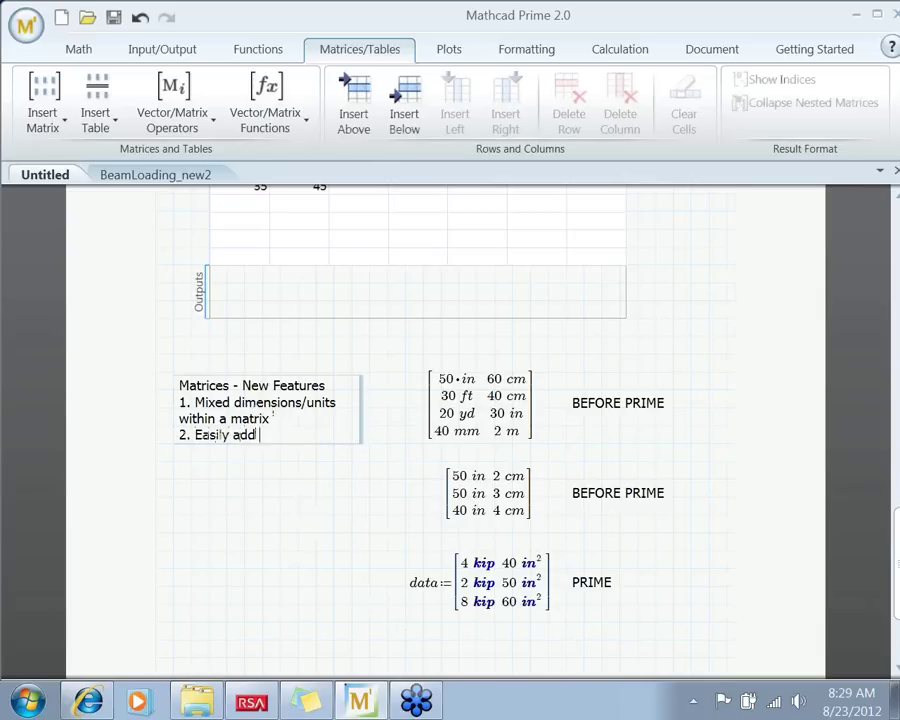
{"action": "key", "text": "BackSpace"}
{"action": "key", "text": "BackSpace"}
{"action": "key", "text": "BackSpace"}
{"action": "type", "text": "owsa"}
{"action": "key", "text": "BackSpace"}
{"action": "key", "text": "BackSpace"}
{"action": "key", "text": "BackSpace"}
{"action": "type", "text": "ws/cols"}
{"action": "left_click_drag", "start_coordinate": [366, 409], "coordinate": [416, 406]}
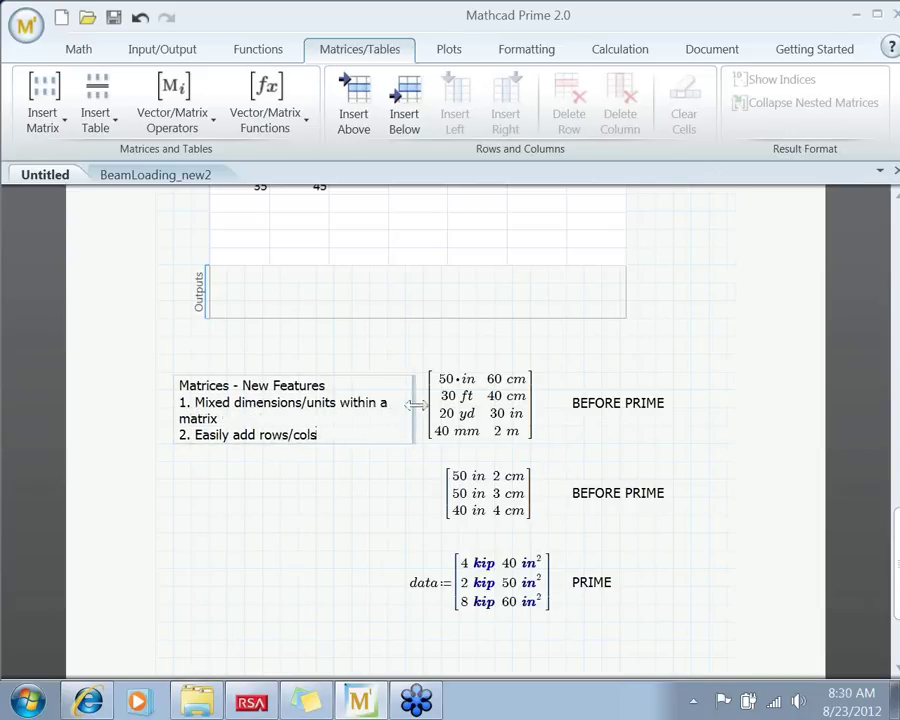
{"action": "left_click", "coordinate": [265, 536]}
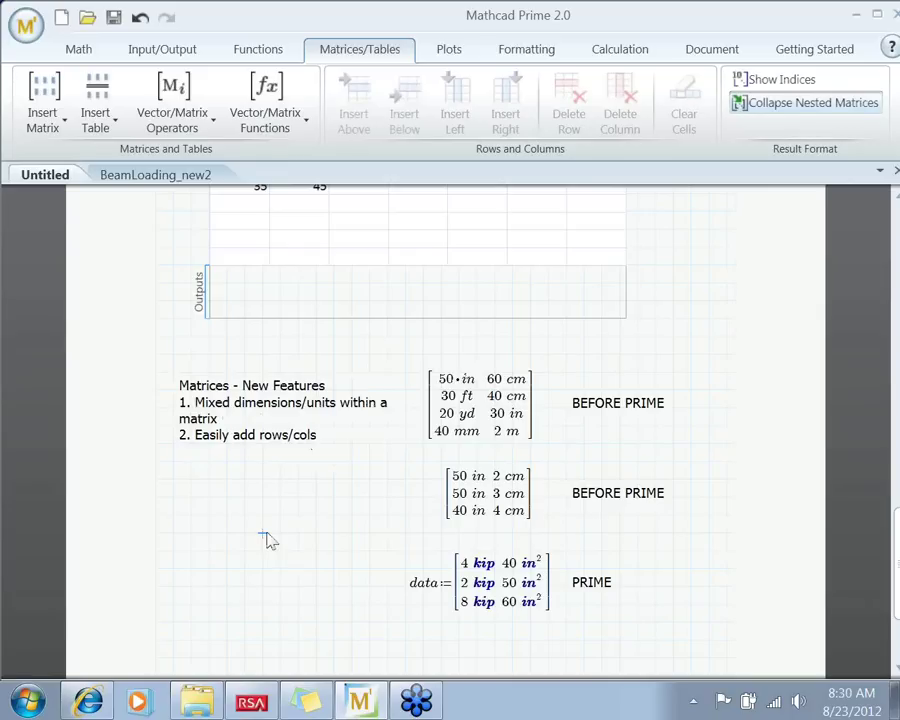
Insert a row below the last row of the data matrix and fill it with 9 kip and 70 in^2
{"action": "left_click", "coordinate": [474, 603]}
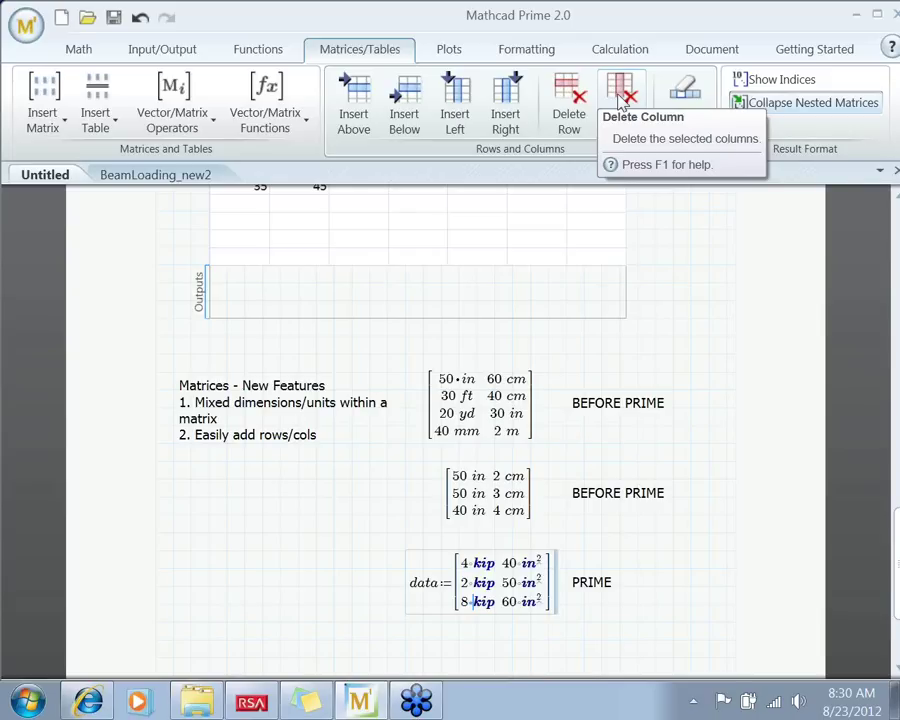
{"action": "left_click", "coordinate": [407, 128]}
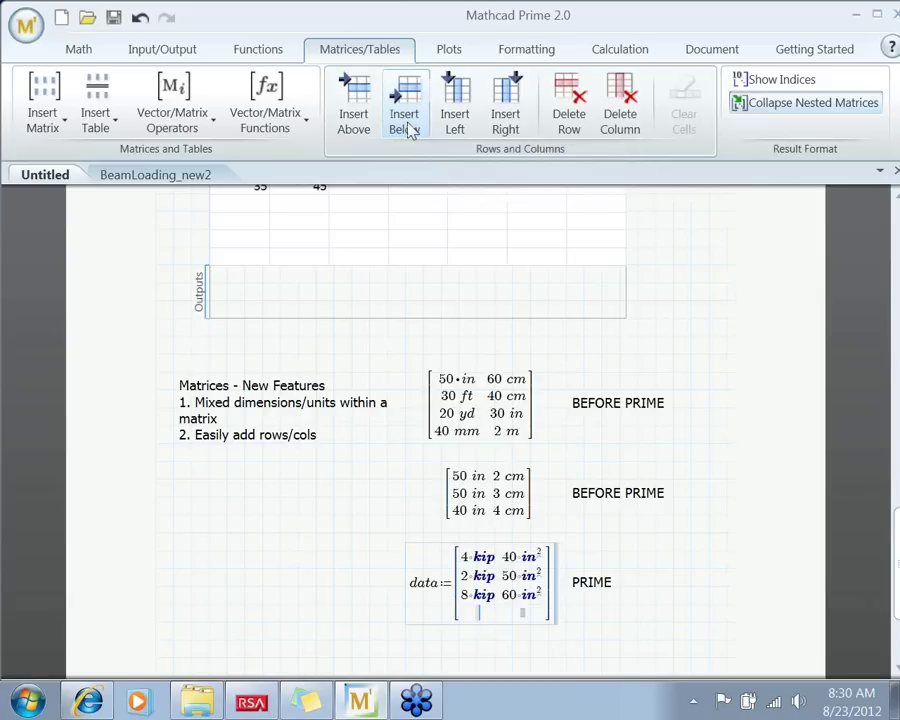
{"action": "type", "text": "9*kip"}
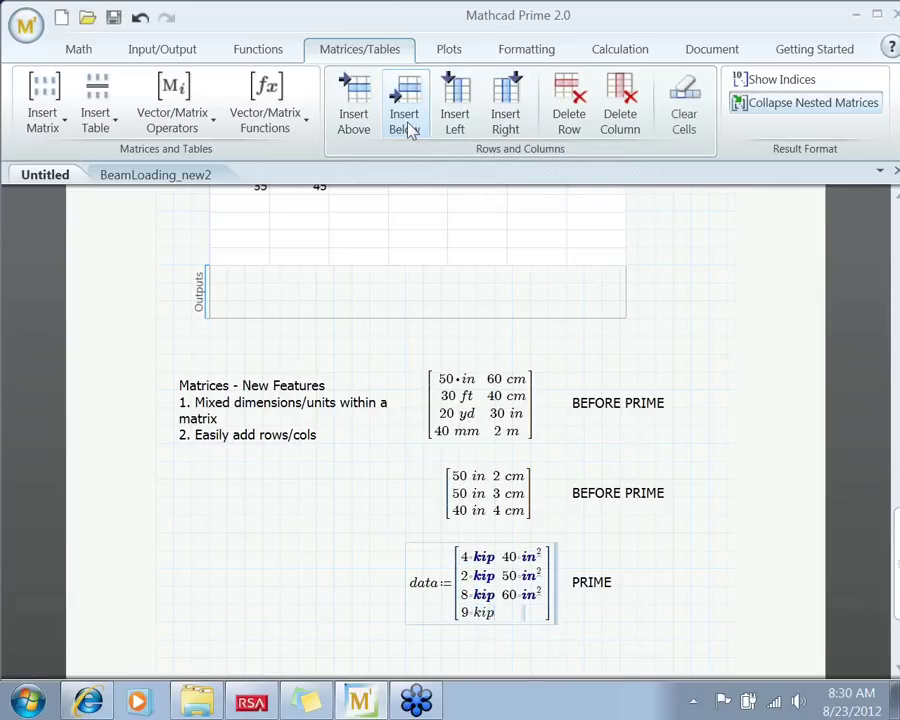
{"action": "type", "text": "70*in^2"}
{"action": "left_click", "coordinate": [659, 624]}
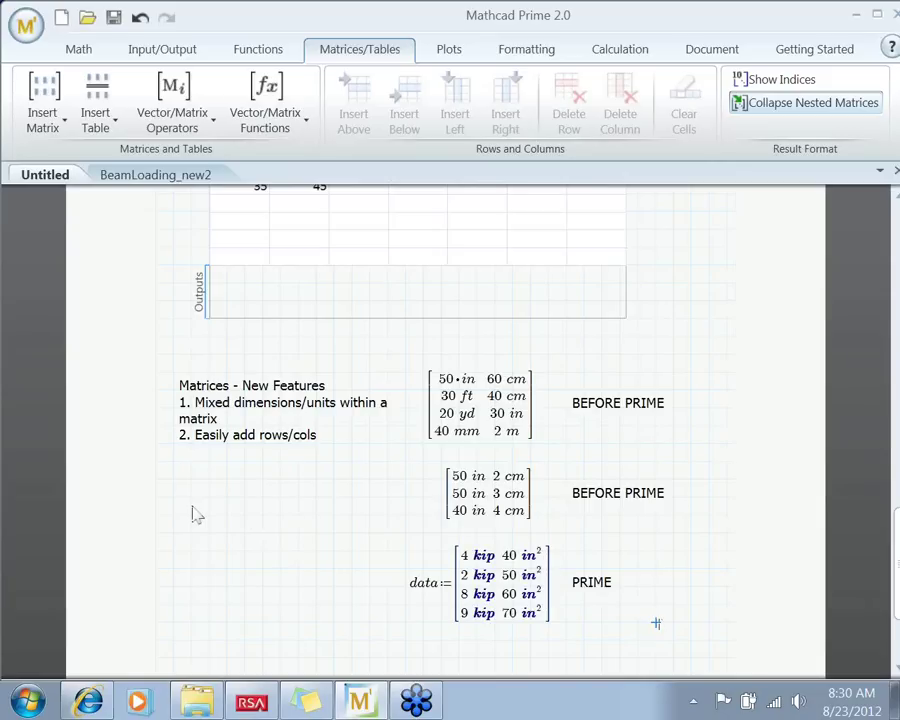
Add a blank line and the heading "Data Tables - NEW Structure" below item 2 of the features text
{"action": "left_click", "coordinate": [324, 437]}
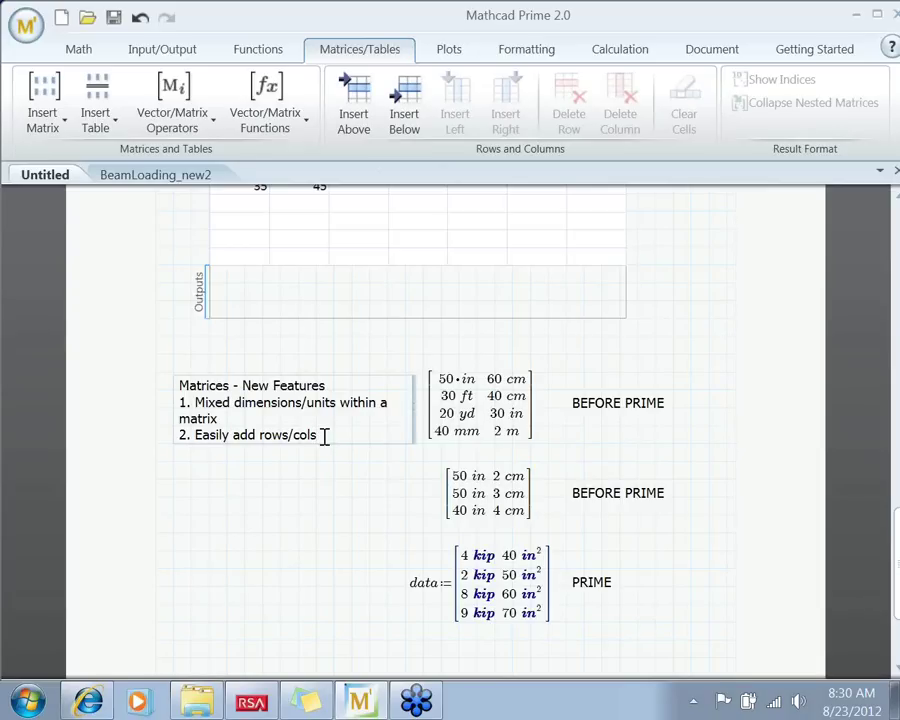
{"action": "key", "text": "Return"}
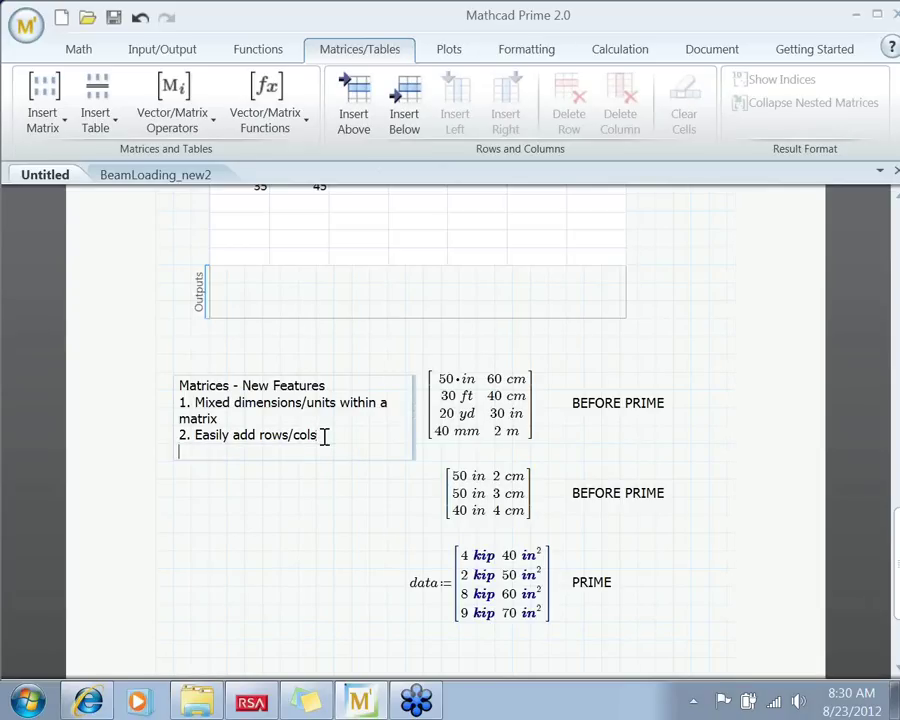
{"action": "key", "text": "Return"}
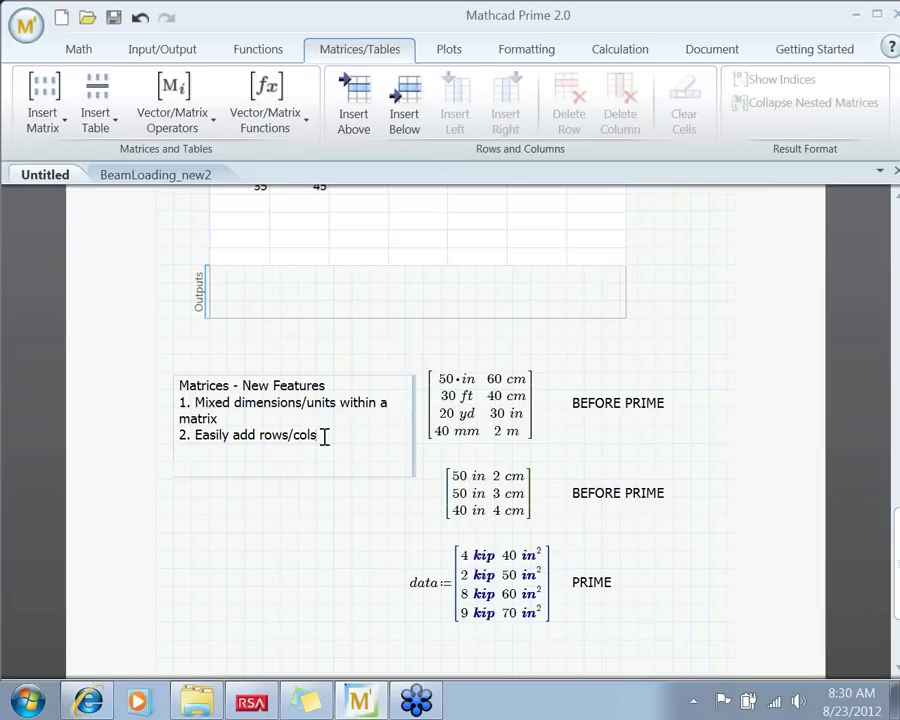
{"action": "type", "text": "Ta"}
{"action": "key", "text": "BackSpace"}
{"action": "key", "text": "BackSpace"}
{"action": "type", "text": "Data iTables"}
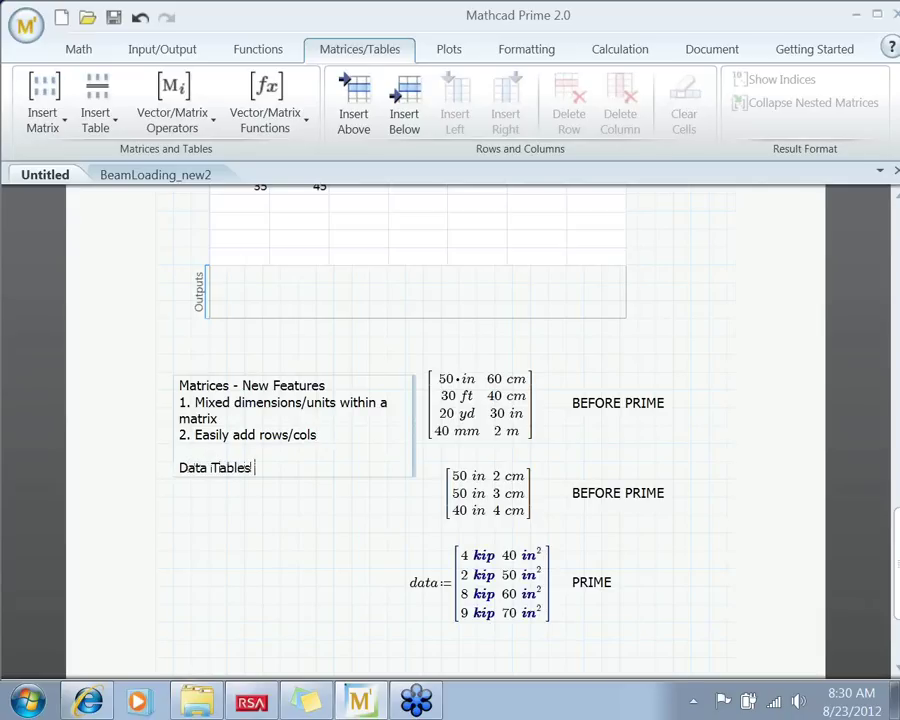
{"action": "type", "text": " - NEW Structure"}
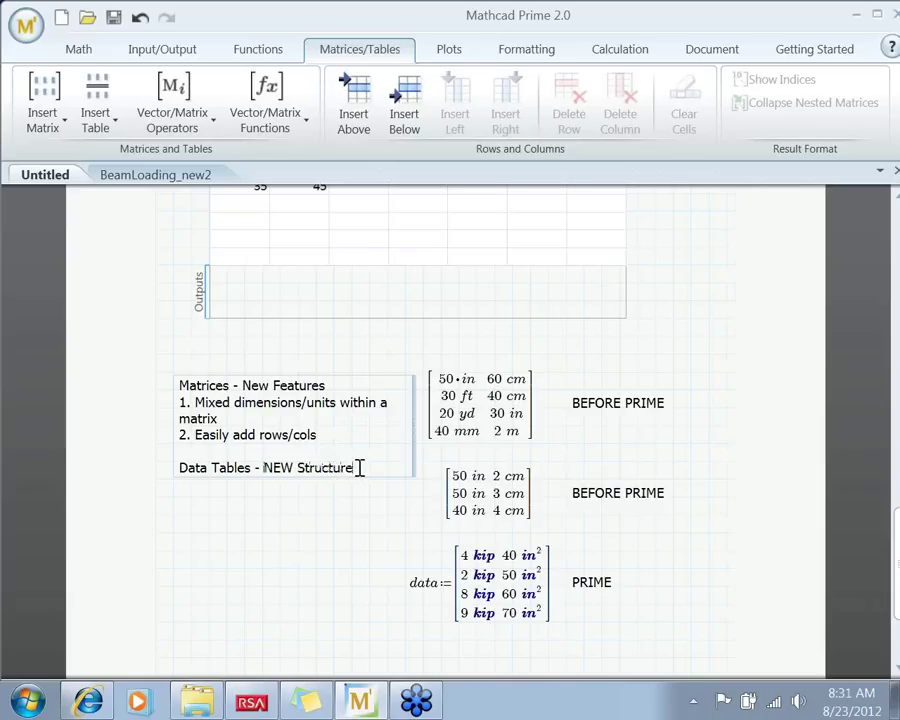
Set the font size of the "Data Tables - NEW Structure" line to 14
{"action": "left_click_drag", "start_coordinate": [360, 468], "coordinate": [178, 460]}
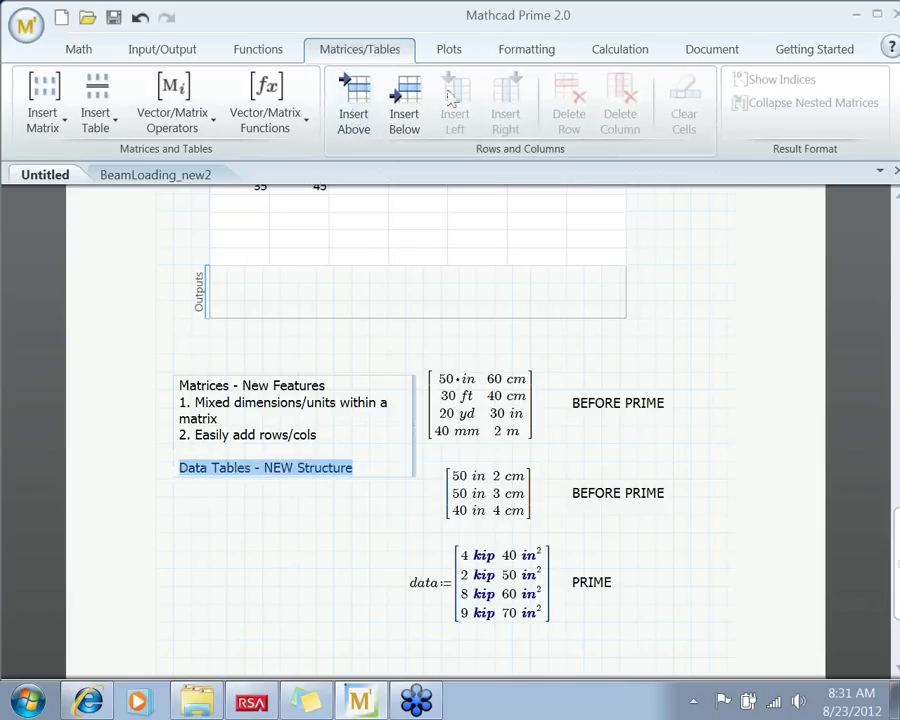
{"action": "left_click", "coordinate": [522, 52]}
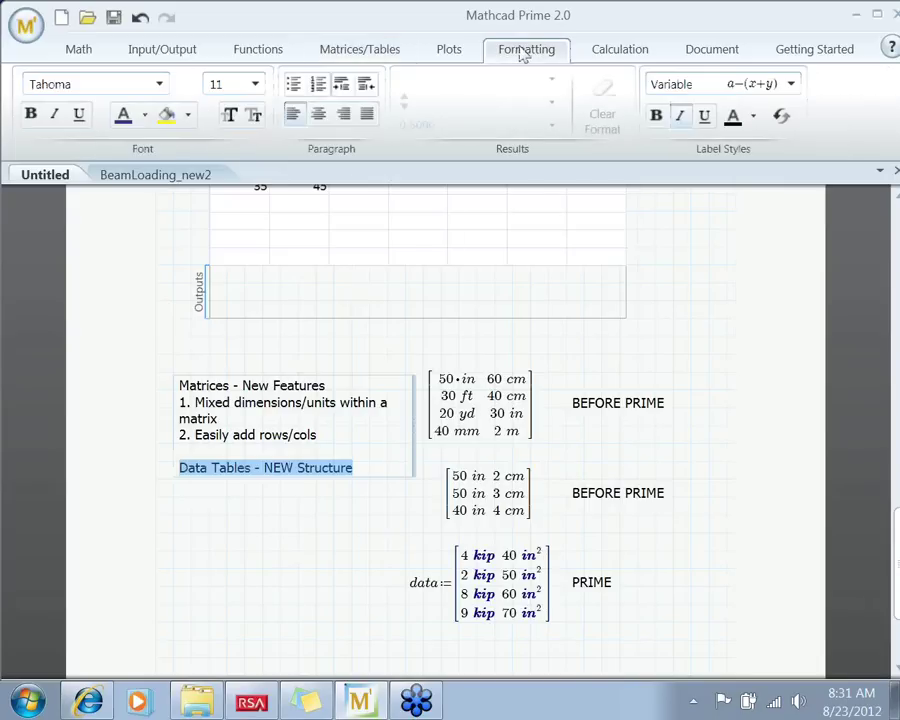
{"action": "left_click", "coordinate": [255, 84]}
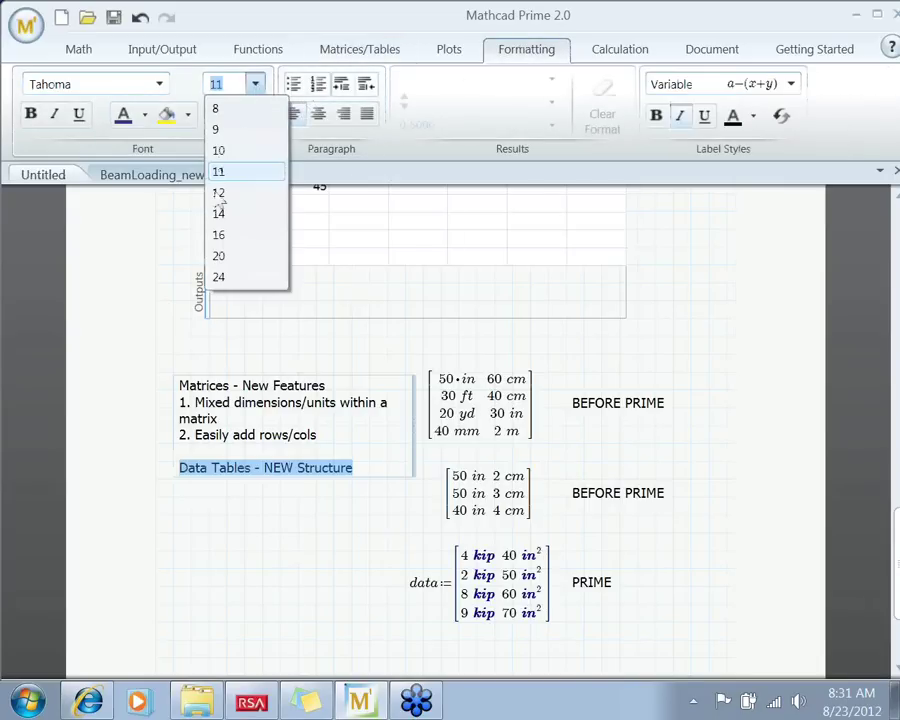
{"action": "left_click", "coordinate": [220, 214]}
{"action": "left_click", "coordinate": [222, 550]}
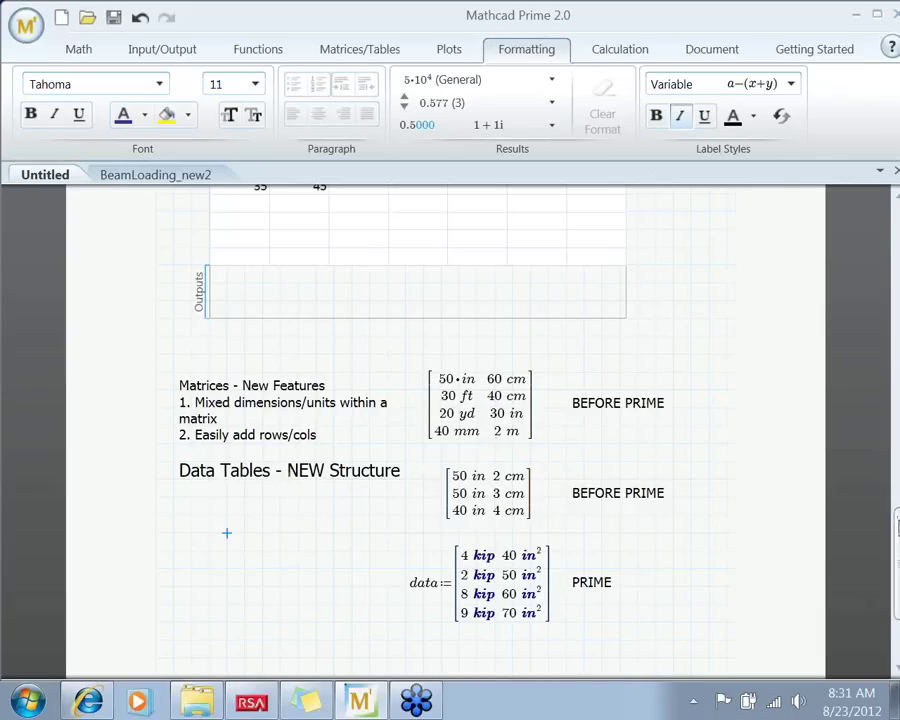
Add a text box near the start of the next blank page reading "Datatable - give columns headers"
{"action": "scroll", "coordinate": [275, 545], "scroll_direction": "down", "scroll_amount": 5}
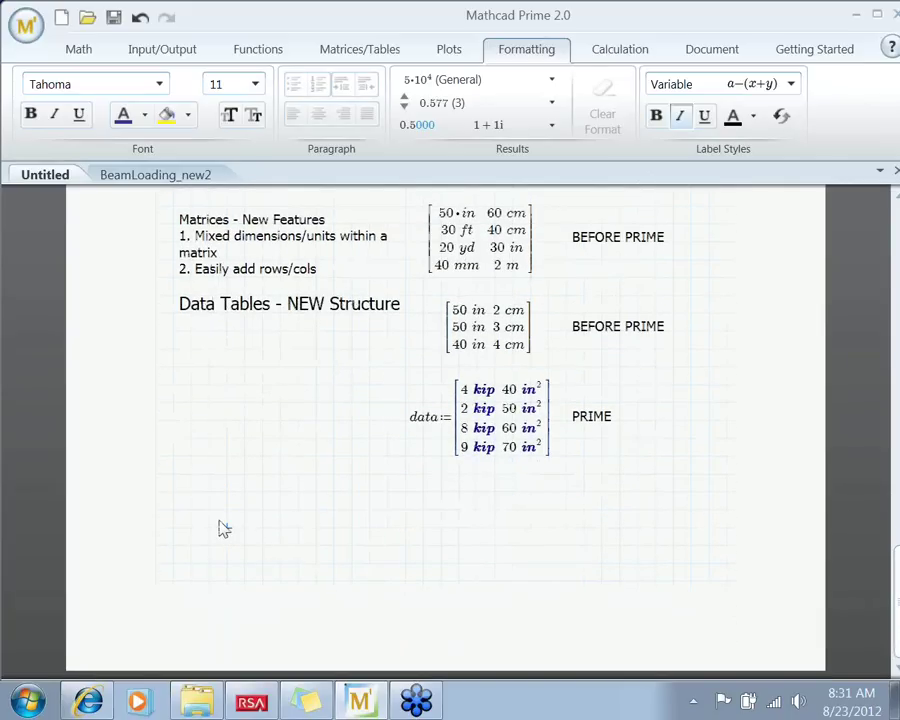
{"action": "scroll", "coordinate": [224, 530], "scroll_direction": "down", "scroll_amount": 5}
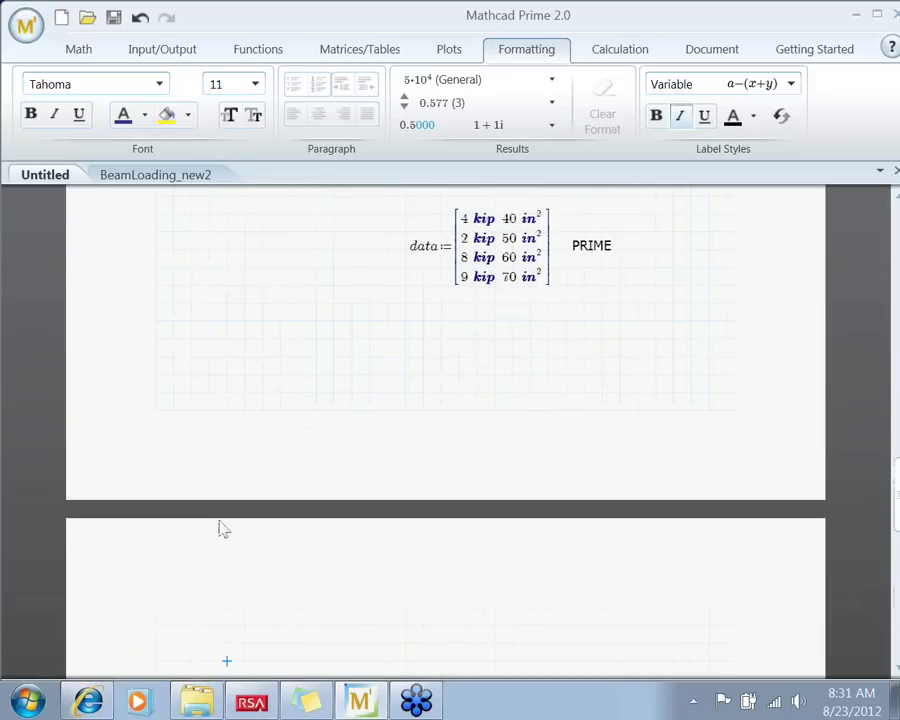
{"action": "scroll", "coordinate": [222, 530], "scroll_direction": "down", "scroll_amount": 6}
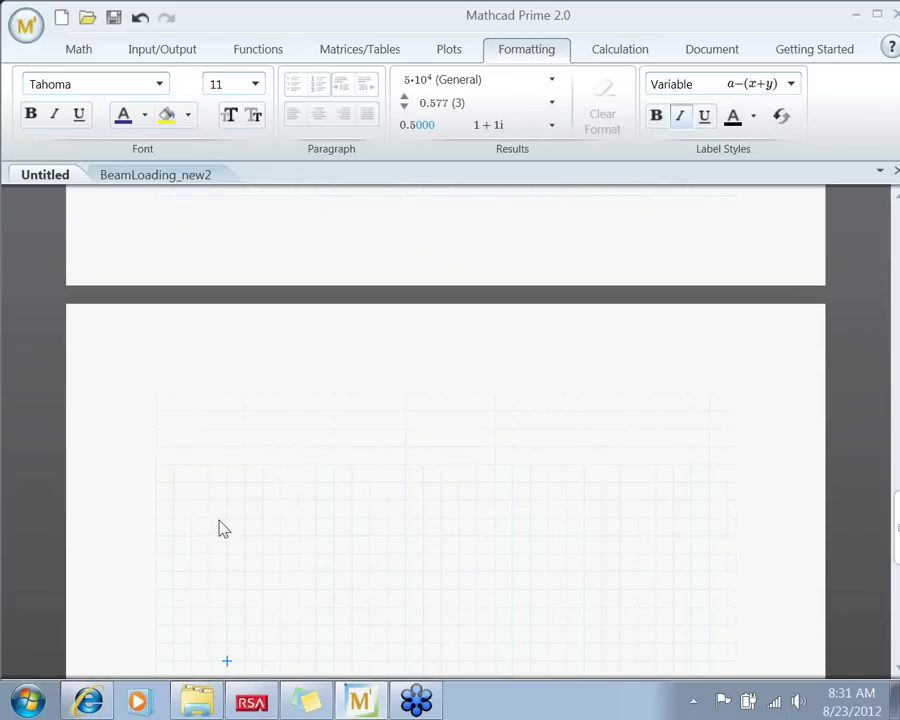
{"action": "scroll", "coordinate": [222, 528], "scroll_direction": "down", "scroll_amount": 3}
{"action": "left_click", "coordinate": [192, 342]}
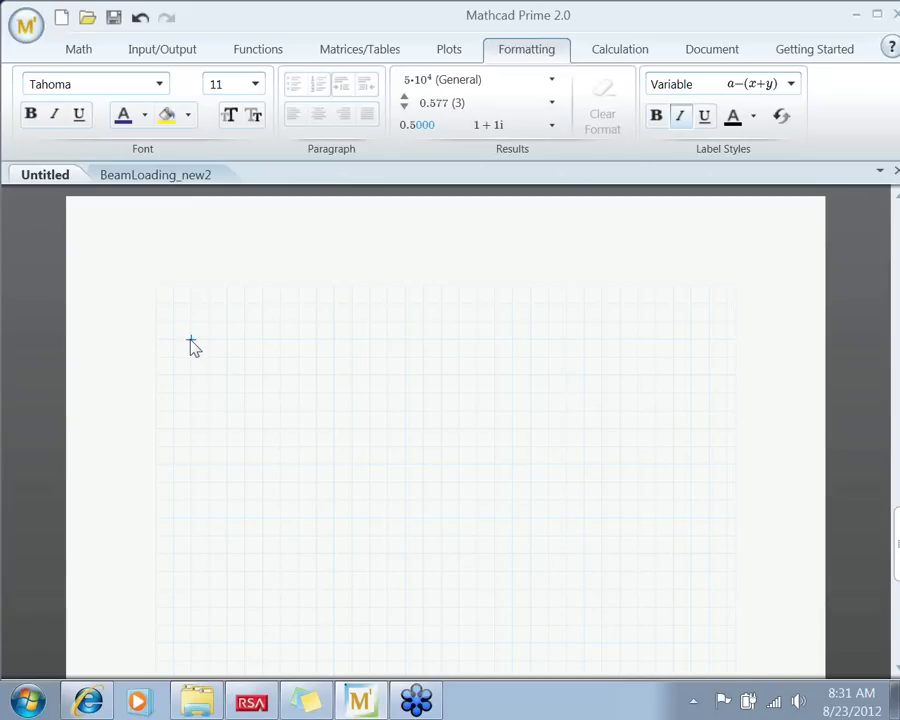
{"action": "key", "text": "ctrl+t"}
{"action": "type", "text": "D"}
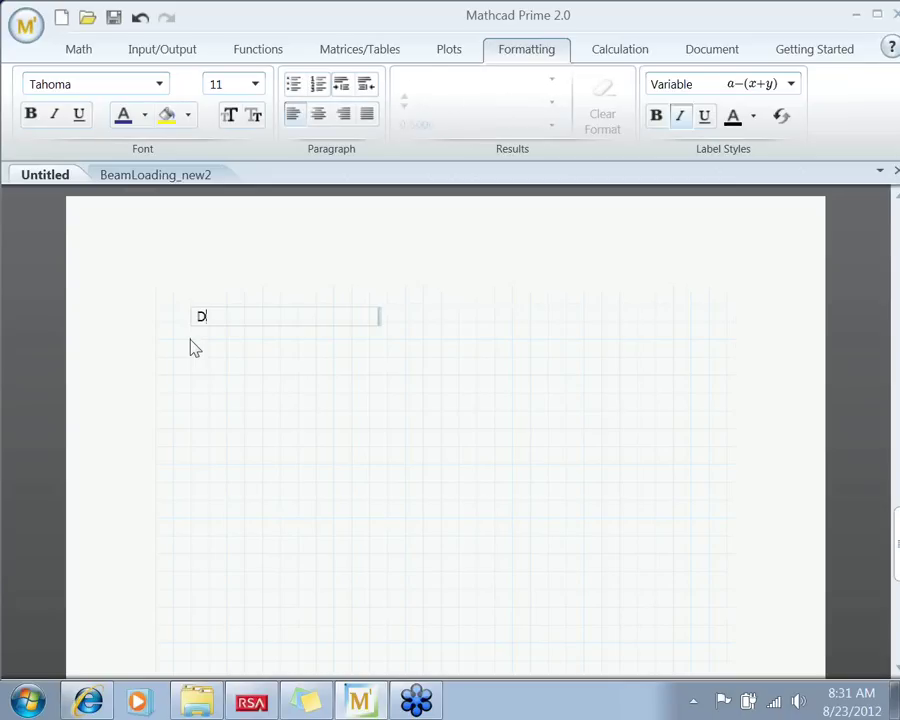
{"action": "type", "text": "atable"}
{"action": "key", "text": "BackSpace"}
{"action": "key", "text": "BackSpace"}
{"action": "key", "text": "BackSpace"}
{"action": "type", "text": "table - give"}
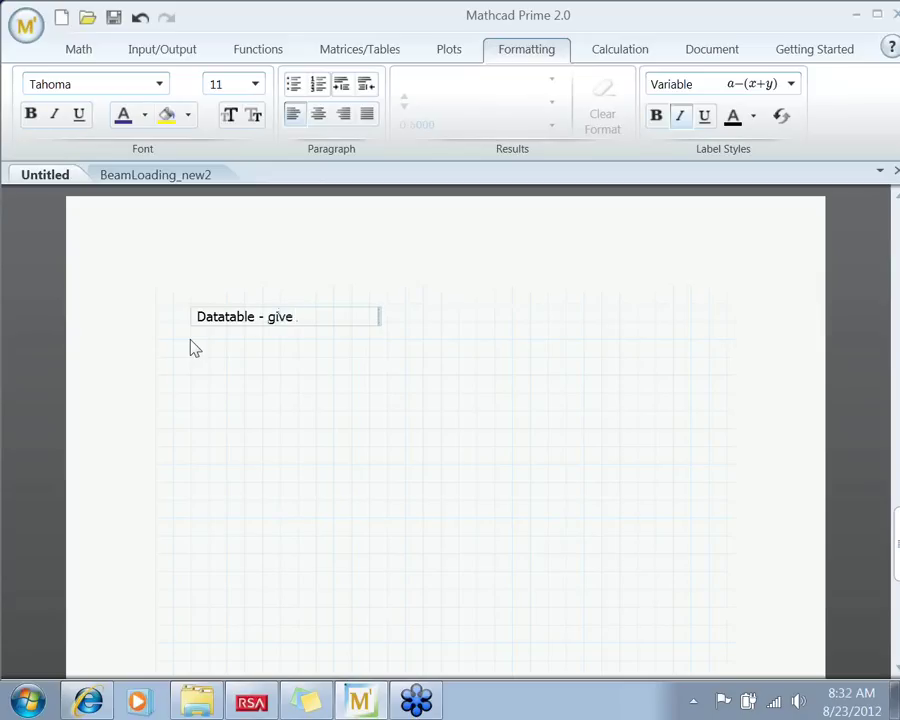
{"action": "type", "text": "columns headers"}
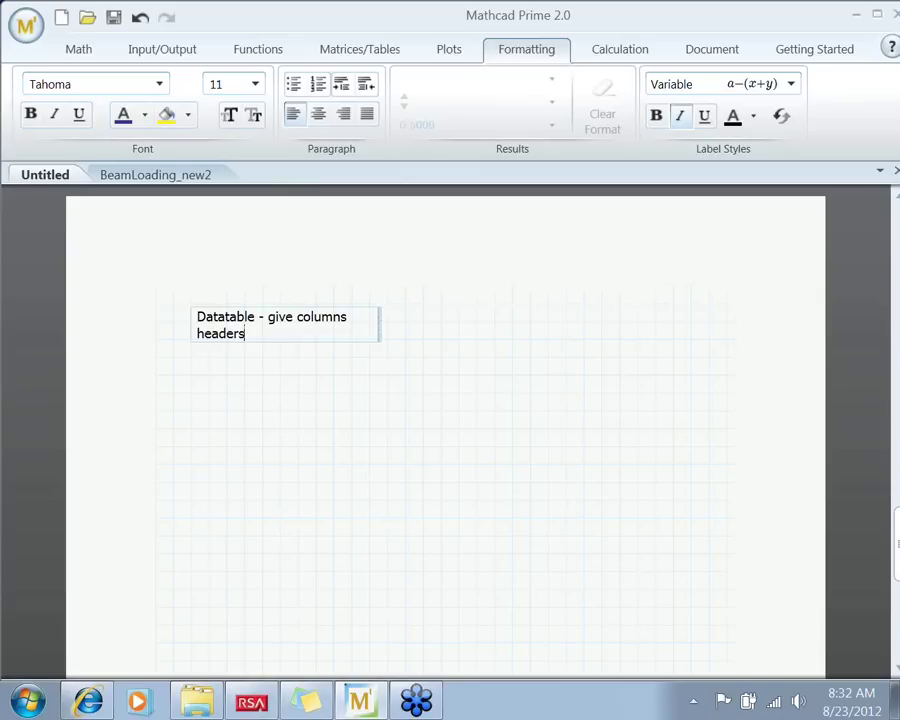
Continue the note with "with specified units. Those headers tranlate into variable names" and widen its text box across most of the page
{"action": "type", "text": "with specifi"}
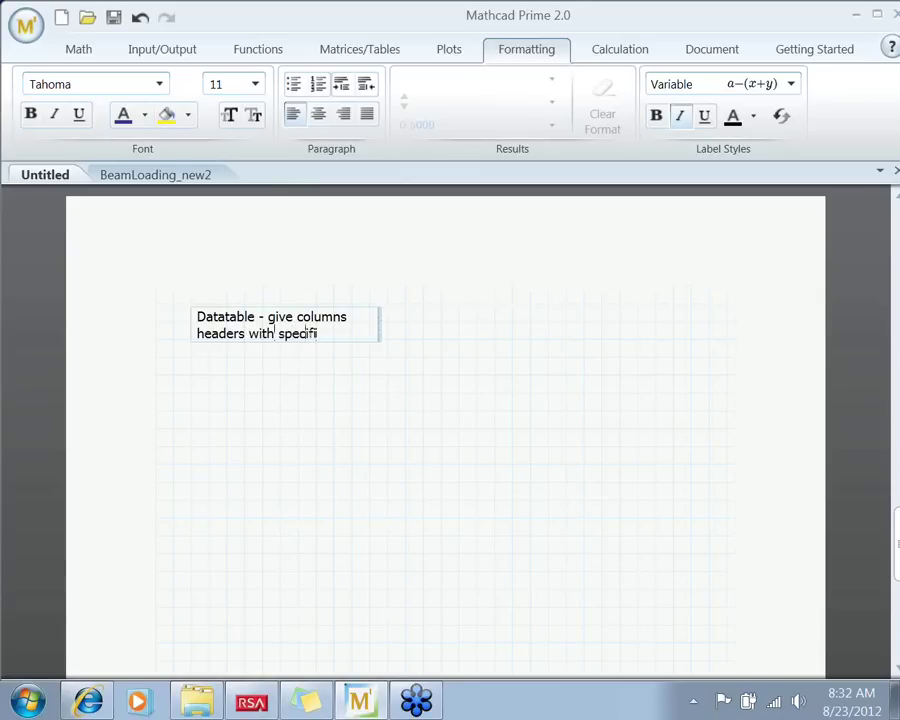
{"action": "type", "text": "ed units. Thos"}
{"action": "type", "text": "e headers"}
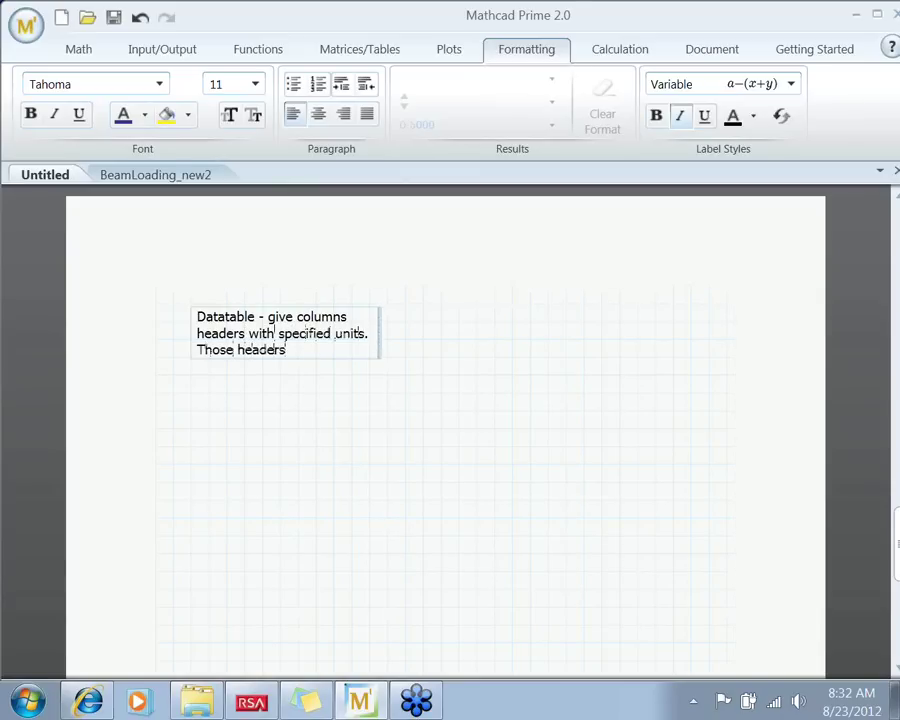
{"action": "type", "text": " tranlate into f"}
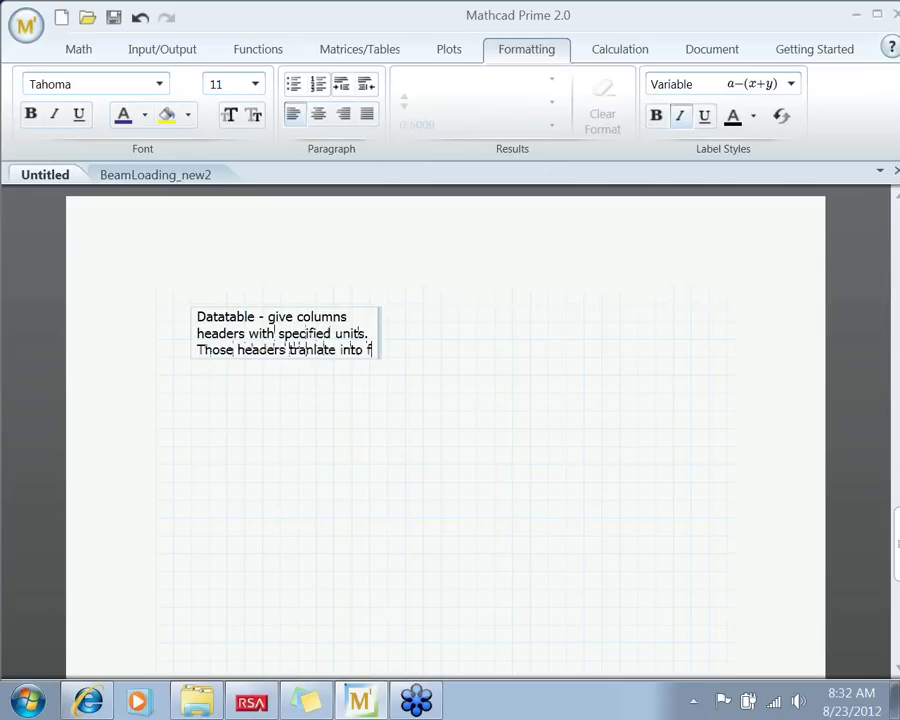
{"action": "key", "text": "BackSpace"}
{"action": "type", "text": "variable names"}
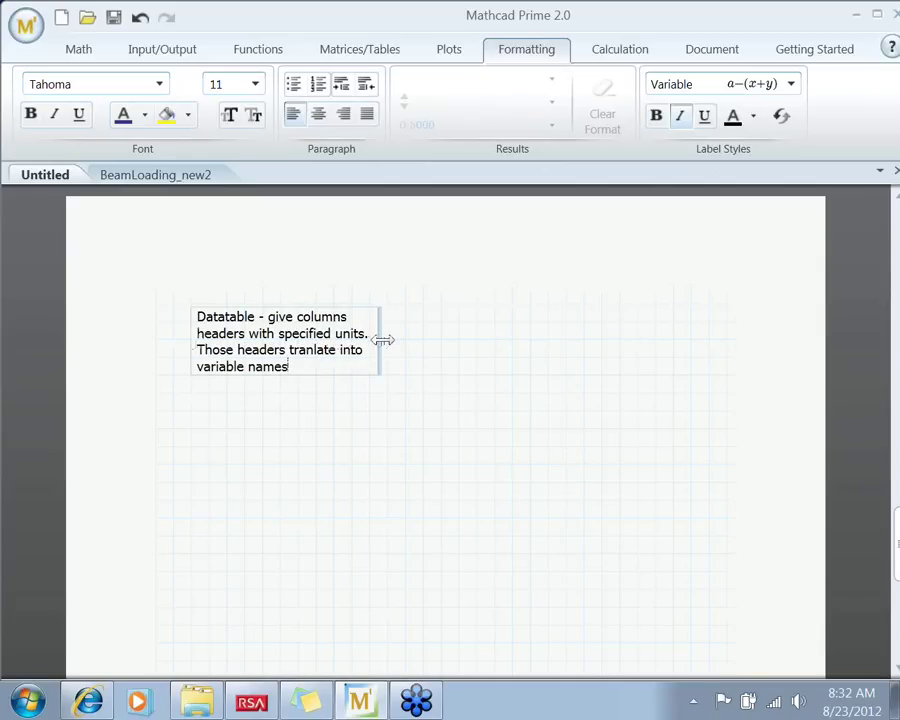
{"action": "left_click_drag", "start_coordinate": [383, 350], "coordinate": [672, 350]}
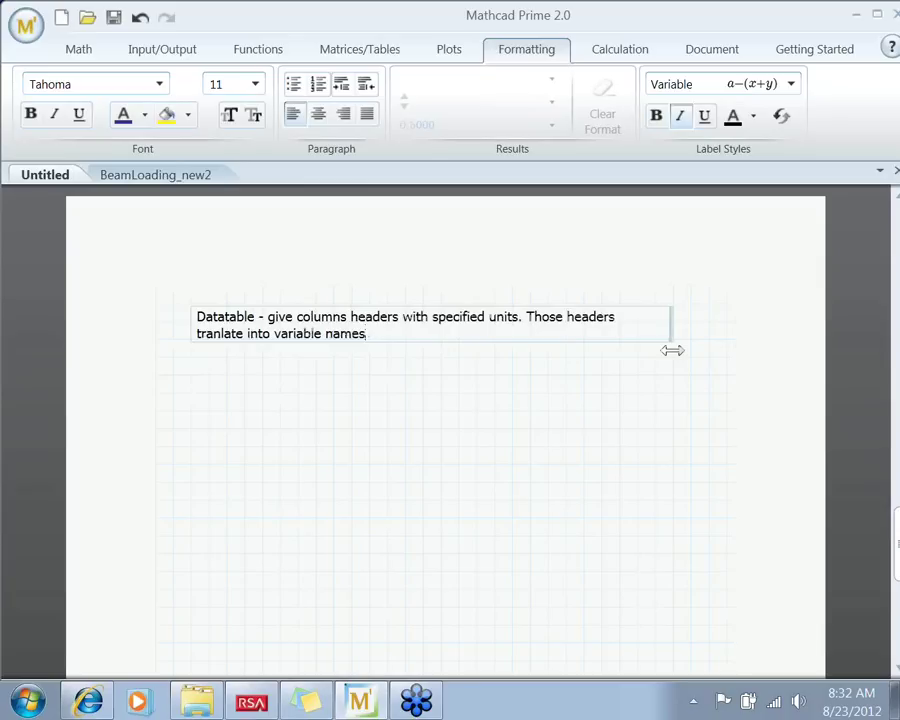
Insert a data table with two columns and four data rows below the note
{"action": "left_click", "coordinate": [209, 428]}
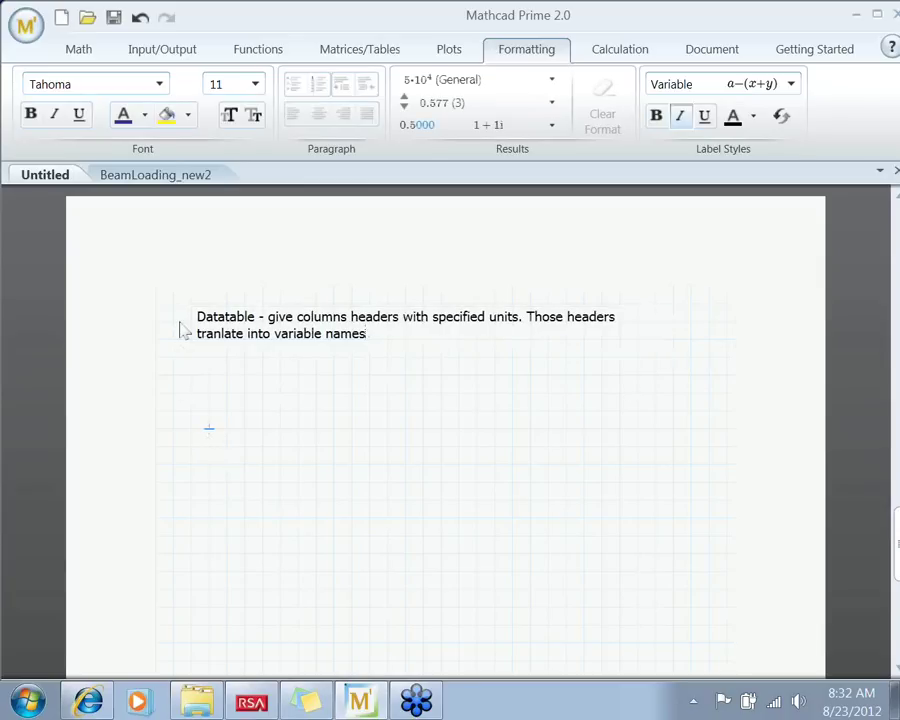
{"action": "left_click", "coordinate": [358, 55]}
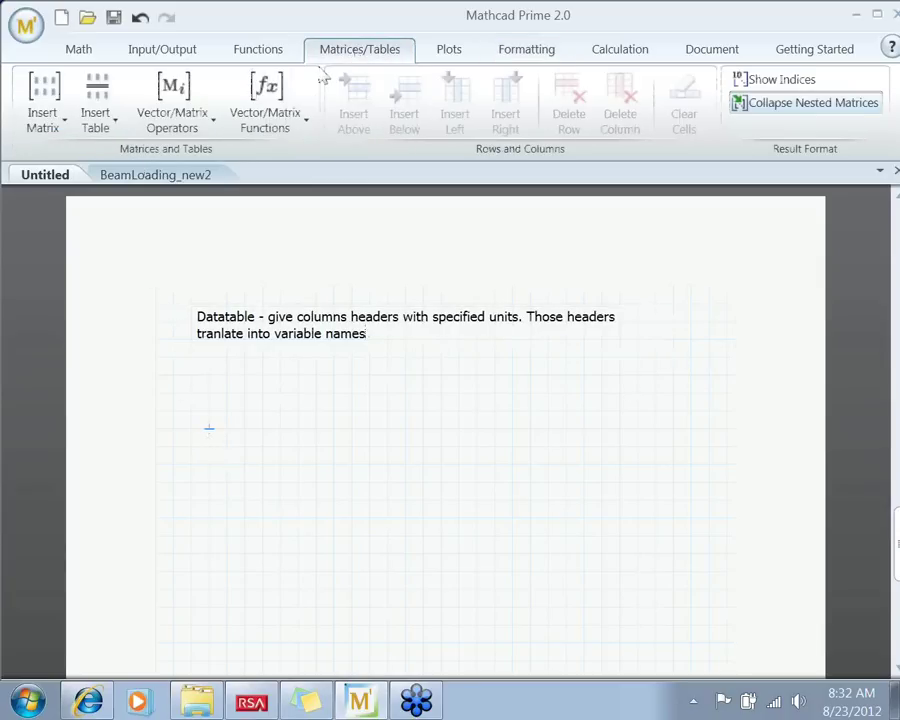
{"action": "left_click", "coordinate": [96, 120]}
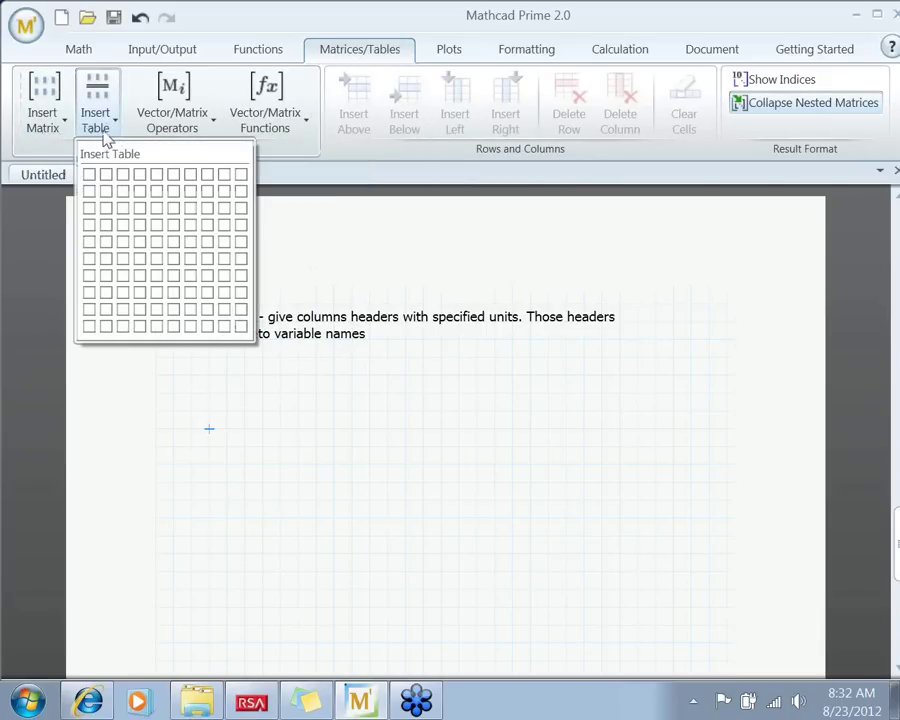
{"action": "left_click", "coordinate": [110, 230]}
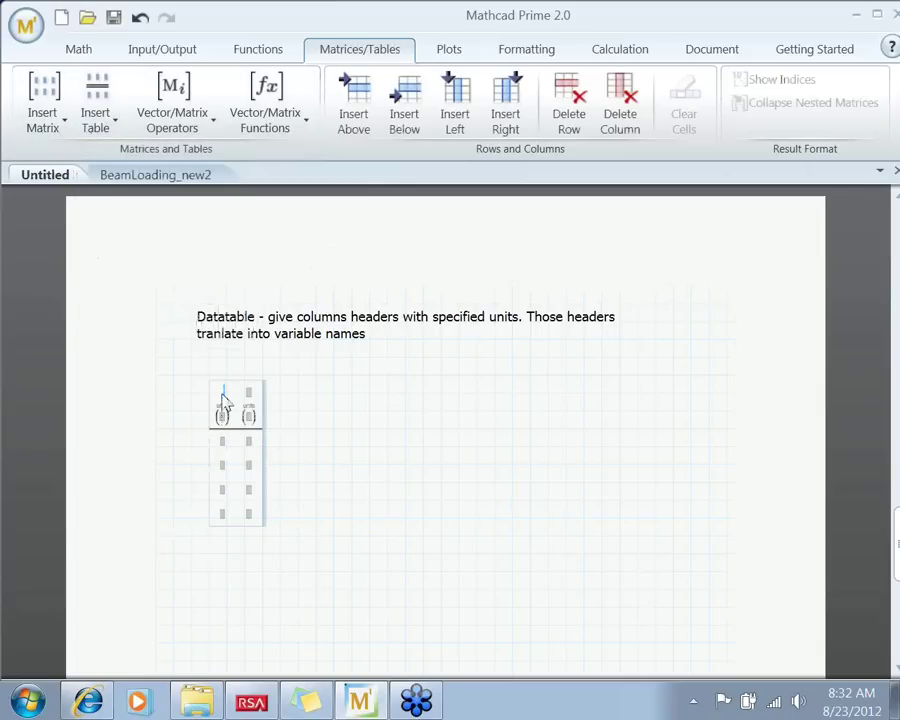
Name the table columns force and area, and set their units to kip and in^2
{"action": "type", "text": "force"}
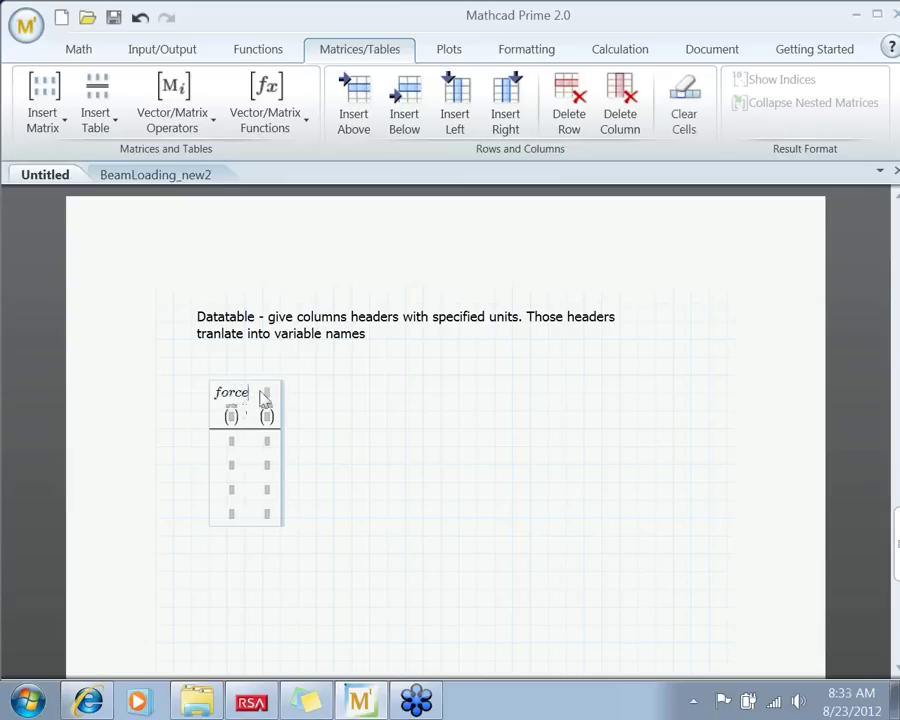
{"action": "left_click", "coordinate": [266, 395]}
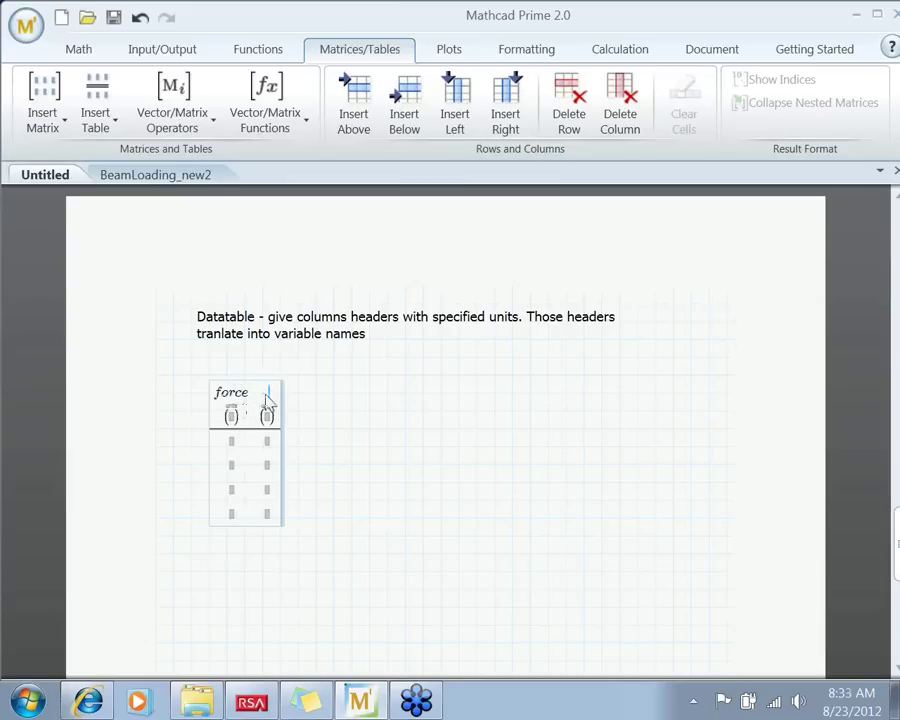
{"action": "type", "text": "area"}
{"action": "left_click", "coordinate": [231, 415]}
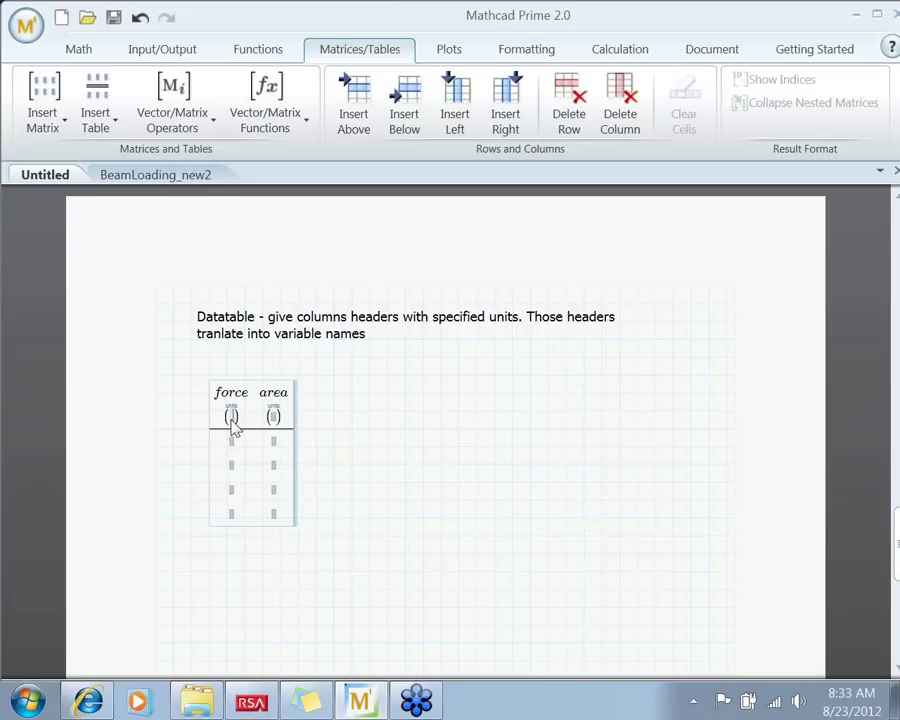
{"action": "type", "text": "kip"}
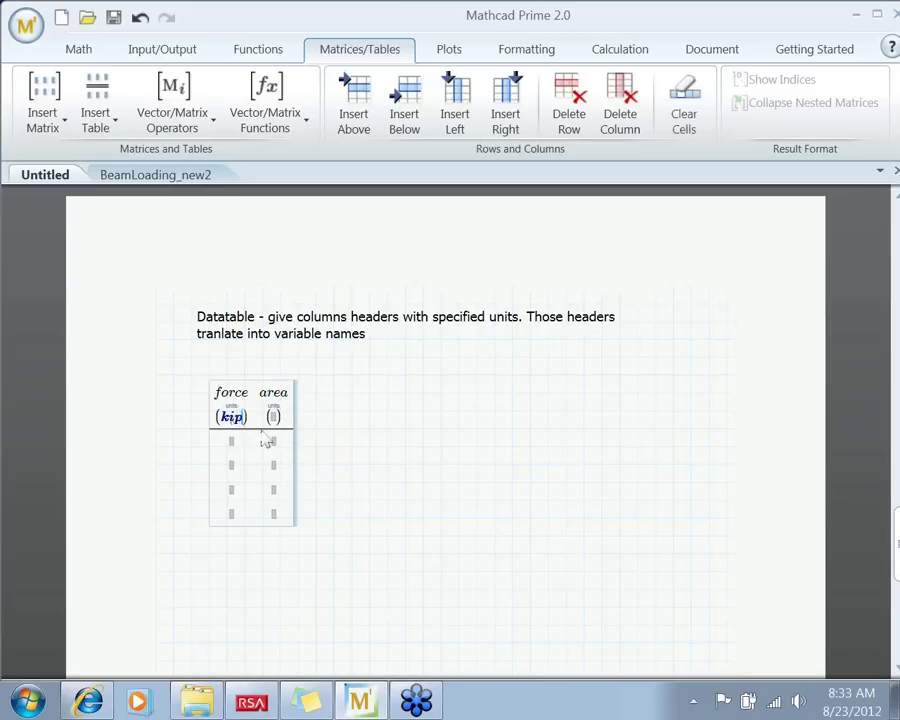
{"action": "left_click", "coordinate": [273, 418]}
{"action": "type", "text": "in^2"}
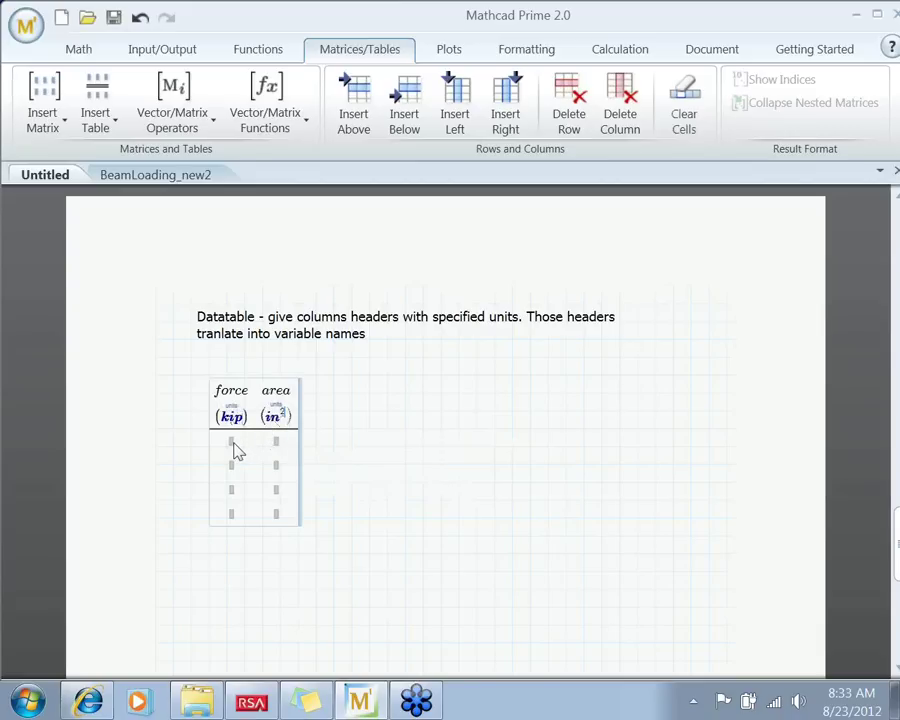
Fill the first two data rows with force 50 and area 200, and force 60 and area 250
{"action": "left_click", "coordinate": [237, 450]}
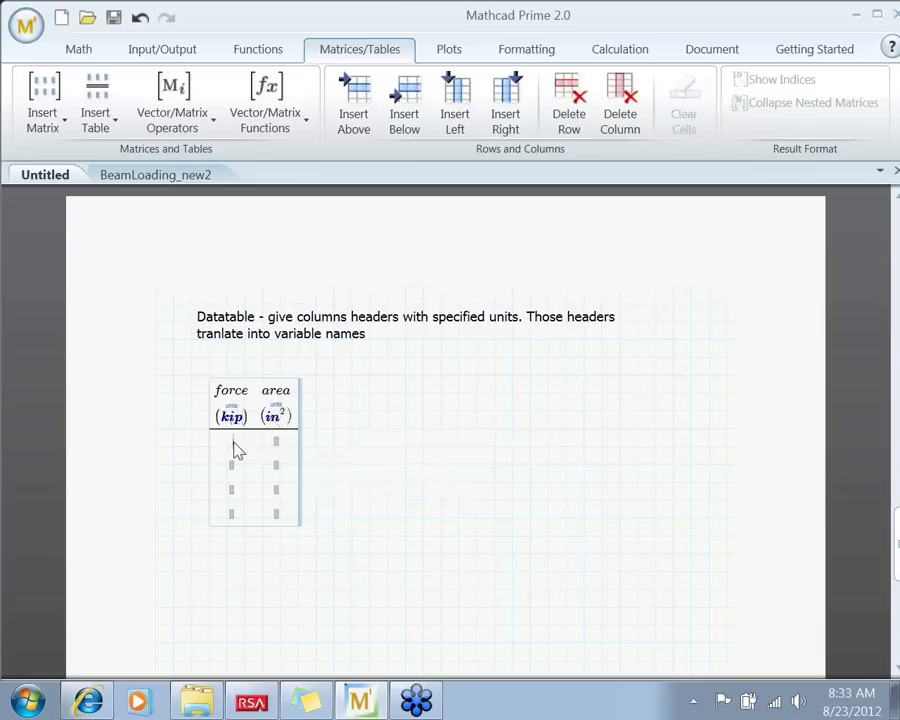
{"action": "type", "text": "50"}
{"action": "key", "text": "Tab"}
{"action": "type", "text": "60"}
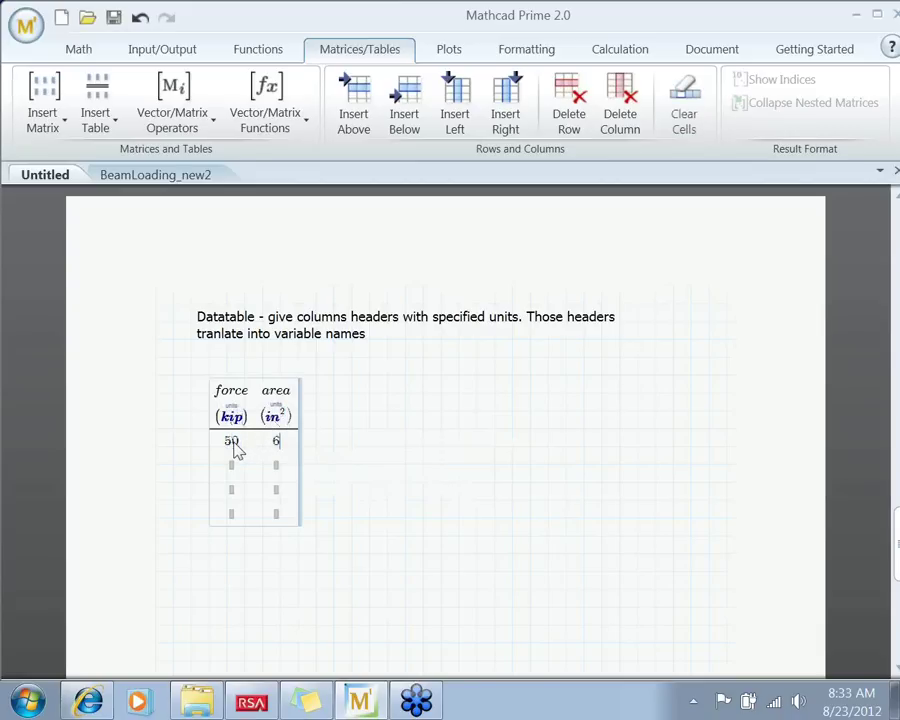
{"action": "key", "text": "BackSpace"}
{"action": "key", "text": "BackSpace"}
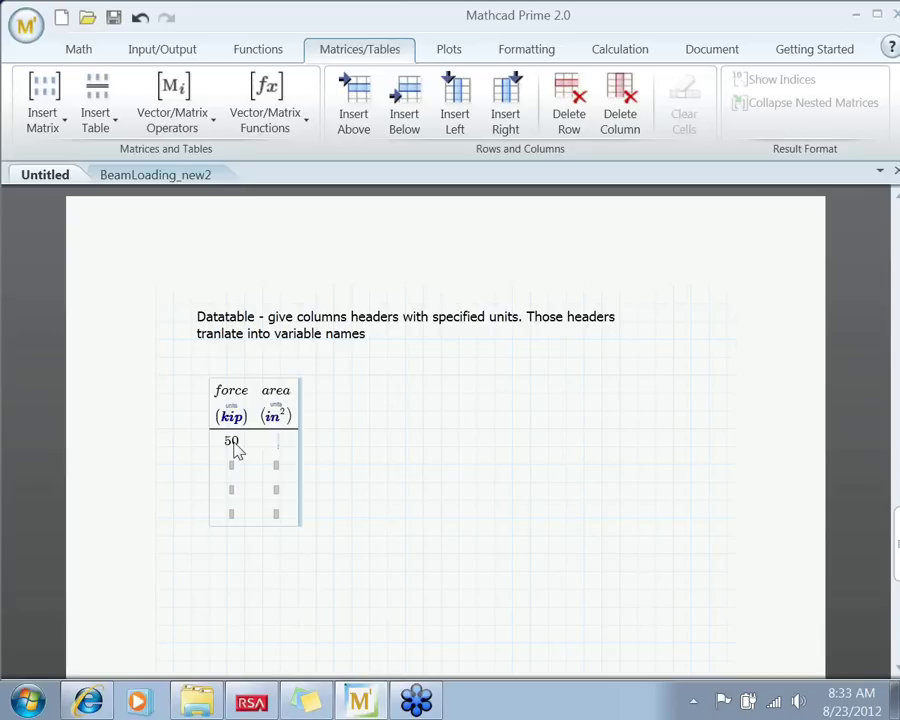
{"action": "type", "text": "200 "}
{"action": "type", "text": "60 "}
{"action": "type", "text": "250"}
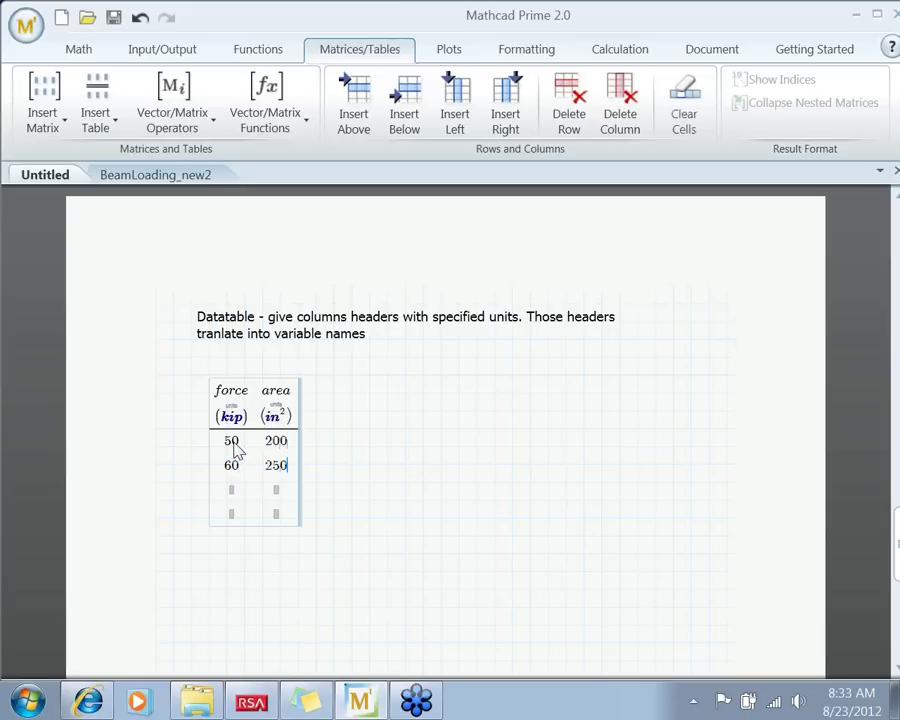
Fill the last two data rows with force 68 and area 333, and force 78 and area 435
{"action": "key", "text": "Tab"}
{"action": "type", "text": "68"}
{"action": "key", "text": "Tab"}
{"action": "type", "text": "333"}
{"action": "key", "text": "Tab"}
{"action": "type", "text": "78"}
{"action": "key", "text": "Tab"}
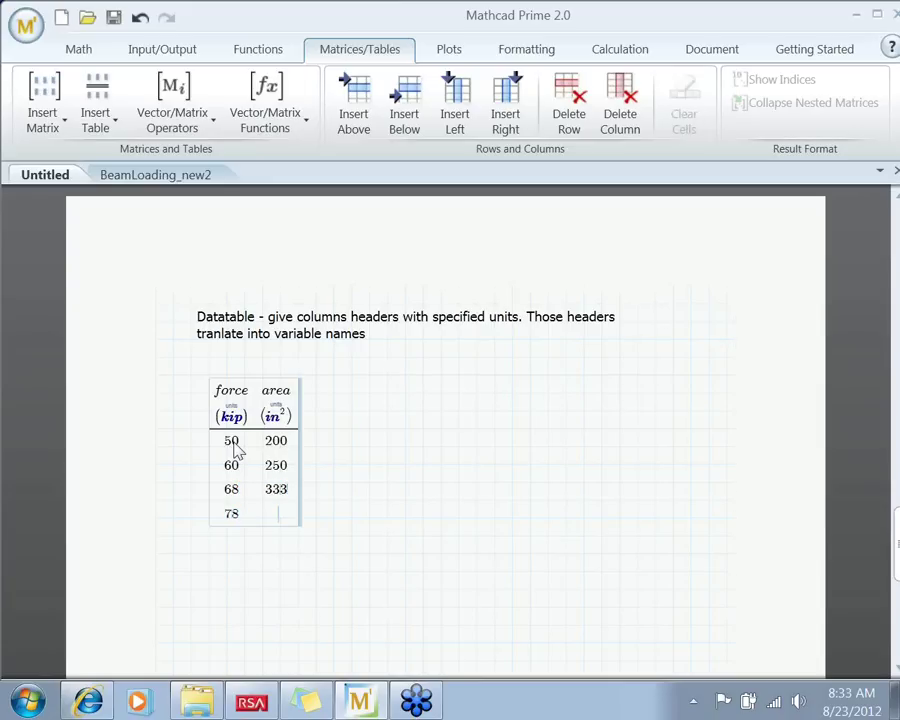
{"action": "type", "text": "435"}
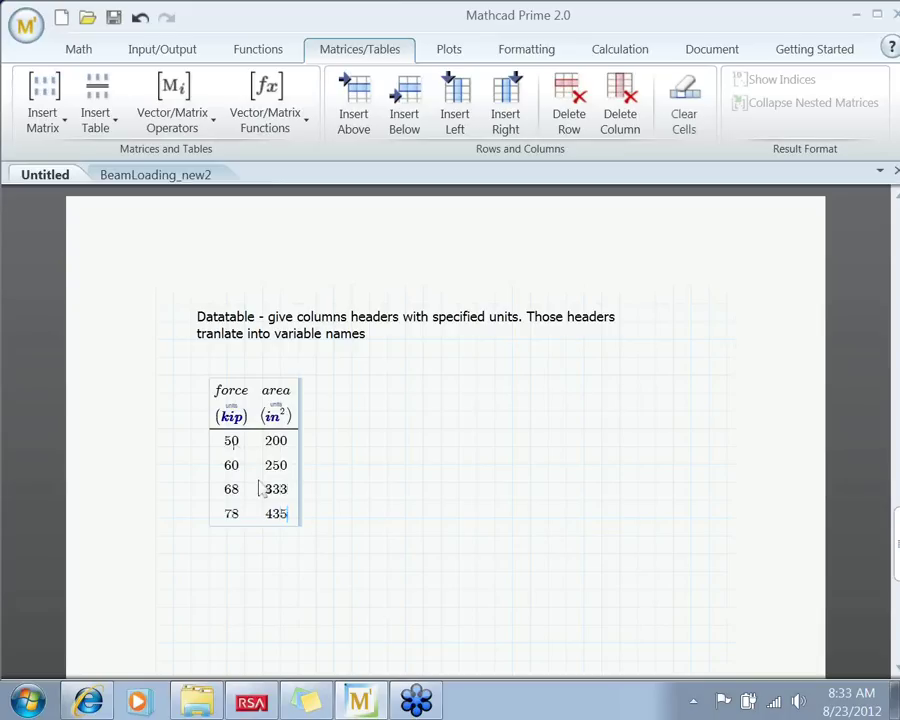
{"action": "left_click", "coordinate": [388, 538]}
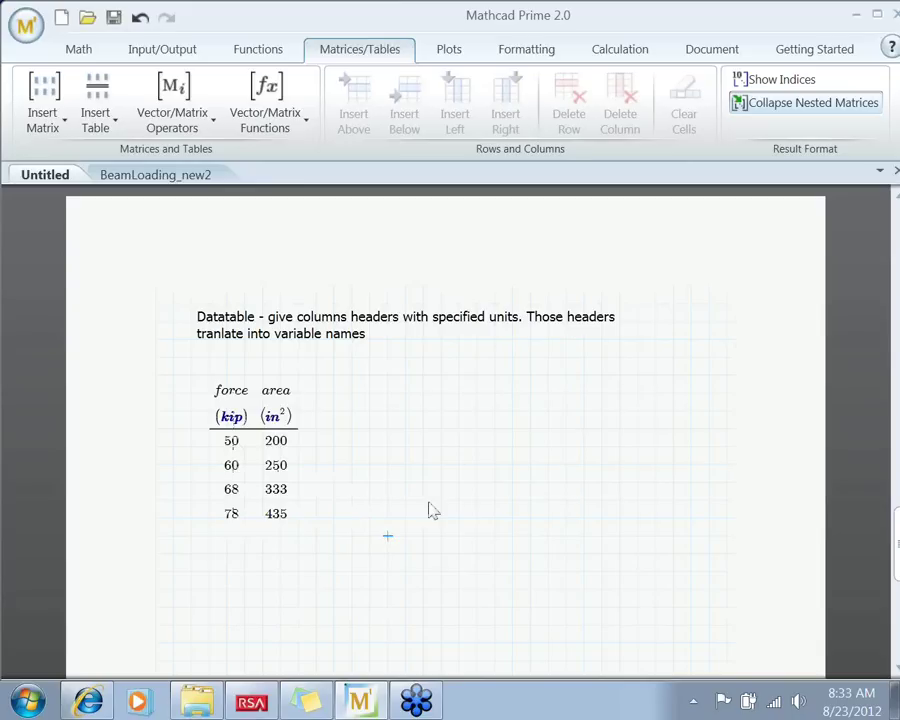
Evaluate the force variable beside the data table and display its result in kip
{"action": "left_click", "coordinate": [372, 451]}
{"action": "type", "text": "force ="}
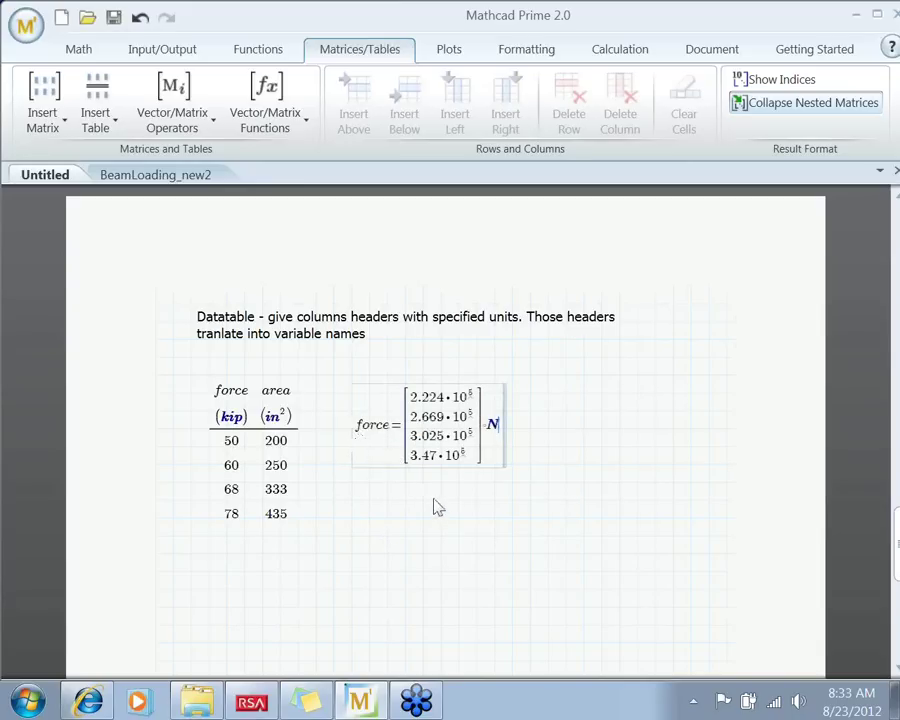
{"action": "key", "text": "BackSpace"}
{"action": "type", "text": "kip"}
{"action": "key", "text": "Return"}
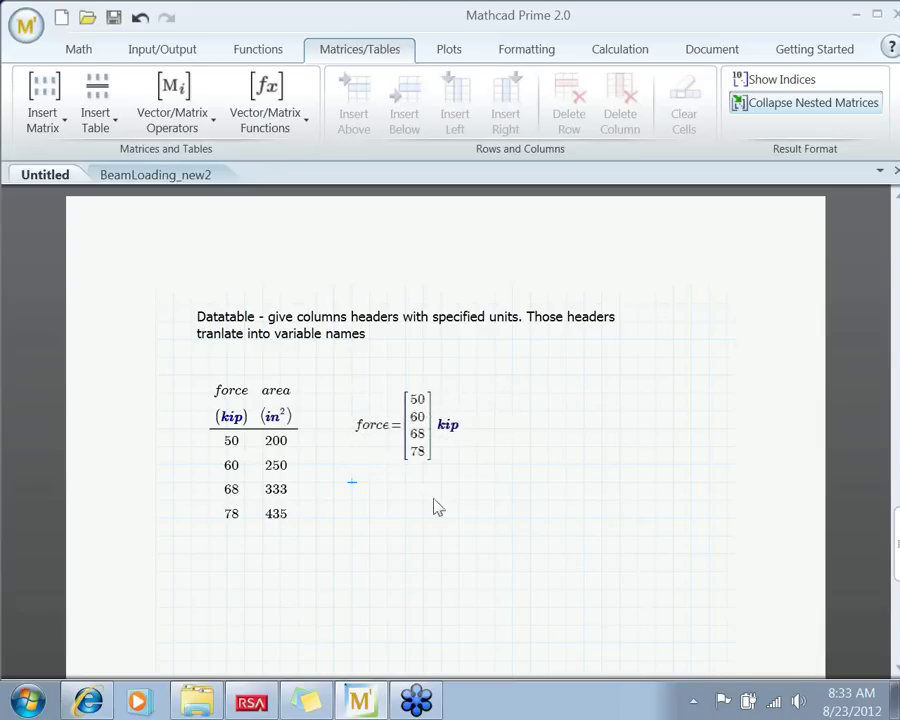
Evaluate the area variable beside the force result and display it in in^2
{"action": "left_click", "coordinate": [508, 432]}
{"action": "type", "text": "area="}
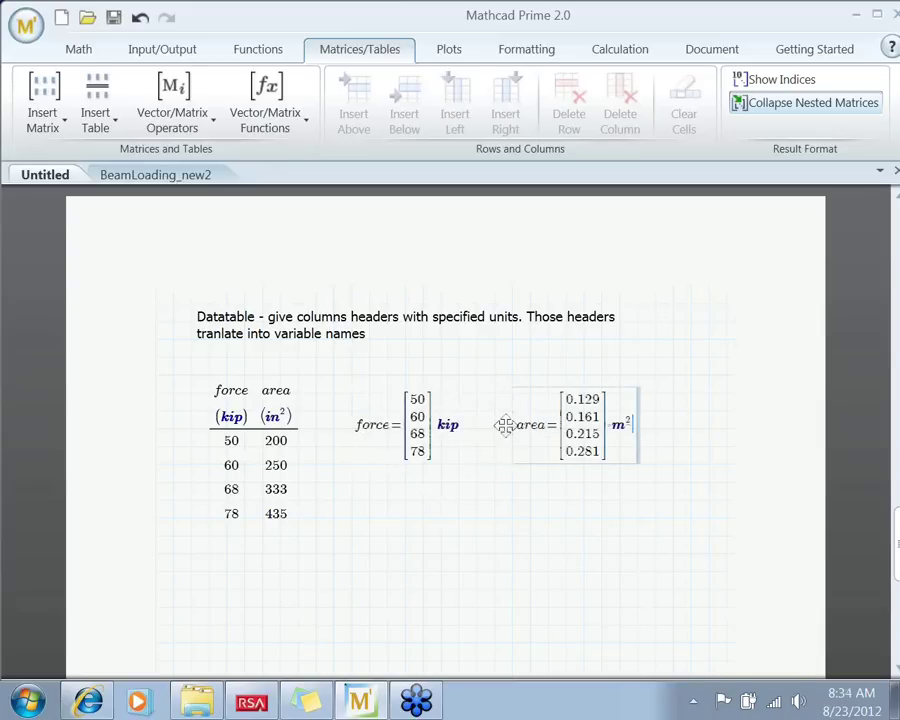
{"action": "key", "text": "BackSpace"}
{"action": "key", "text": "BackSpace"}
{"action": "type", "text": "in^2"}
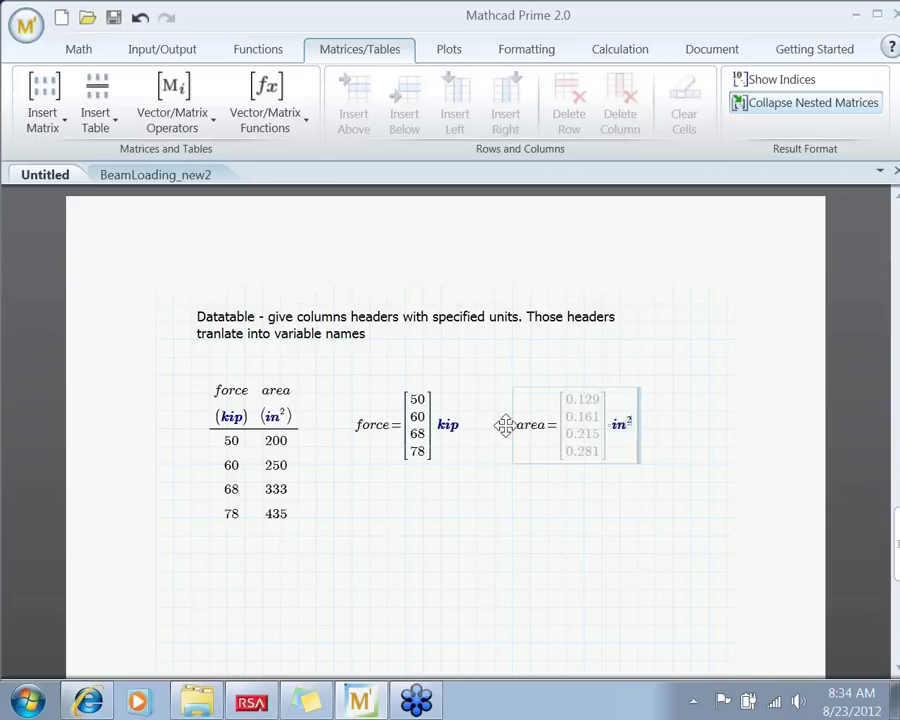
{"action": "key", "text": "Return"}
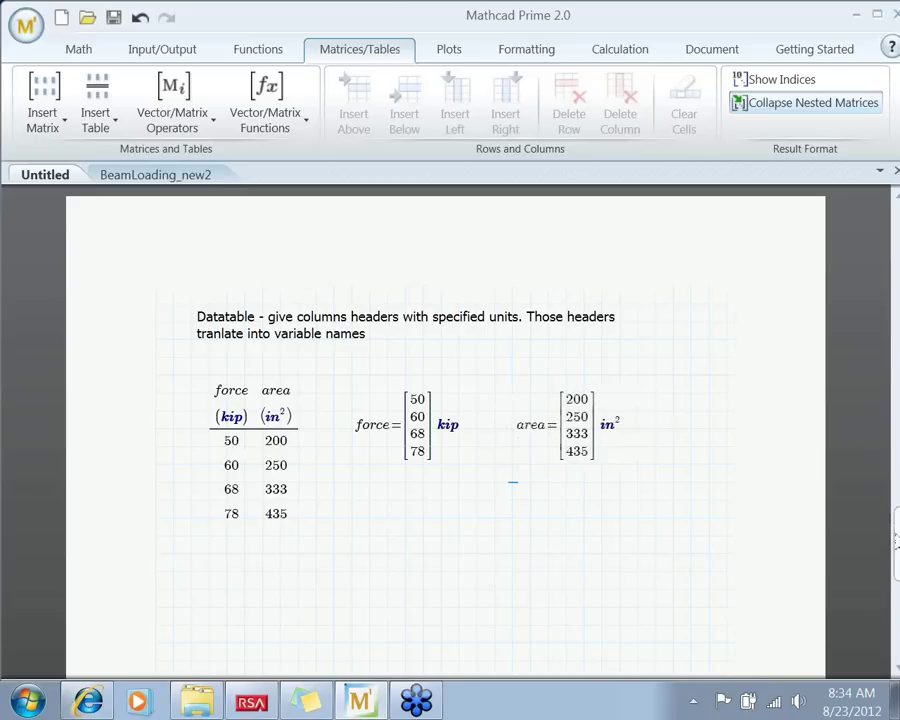
Define P as force divided by area below the evaluated force result
{"action": "scroll", "coordinate": [897, 541], "scroll_direction": "down", "scroll_amount": 2}
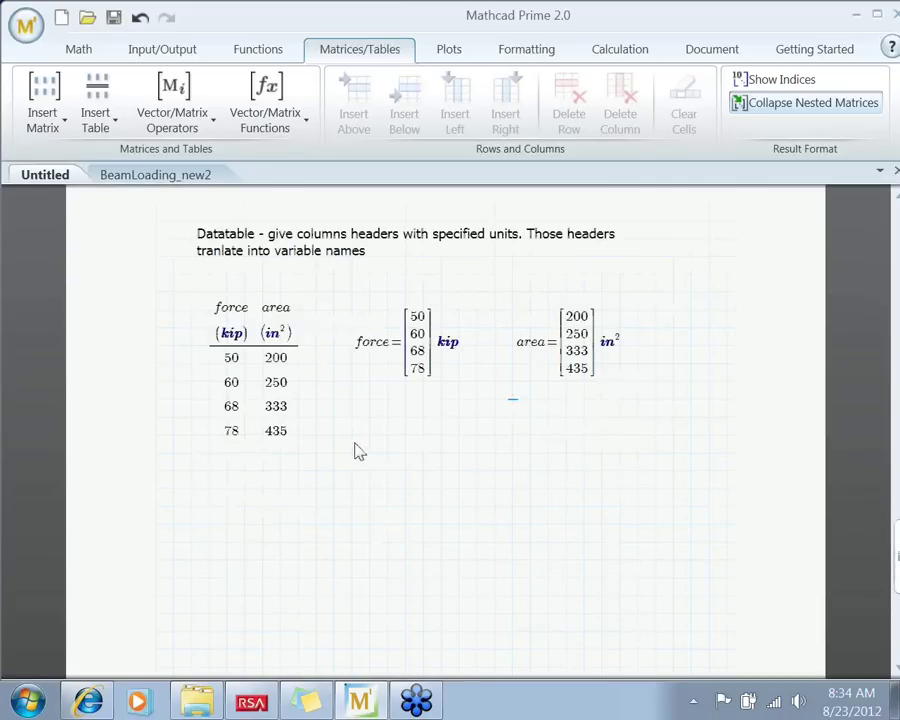
{"action": "left_click", "coordinate": [352, 438]}
{"action": "type", "text": "P:=force"}
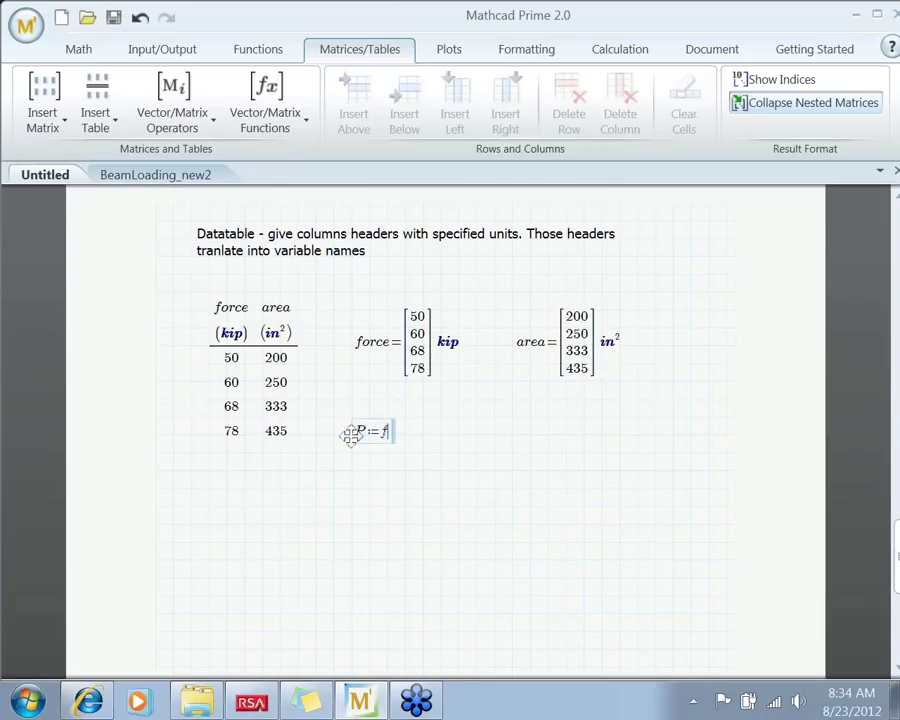
{"action": "type", "text": "/area"}
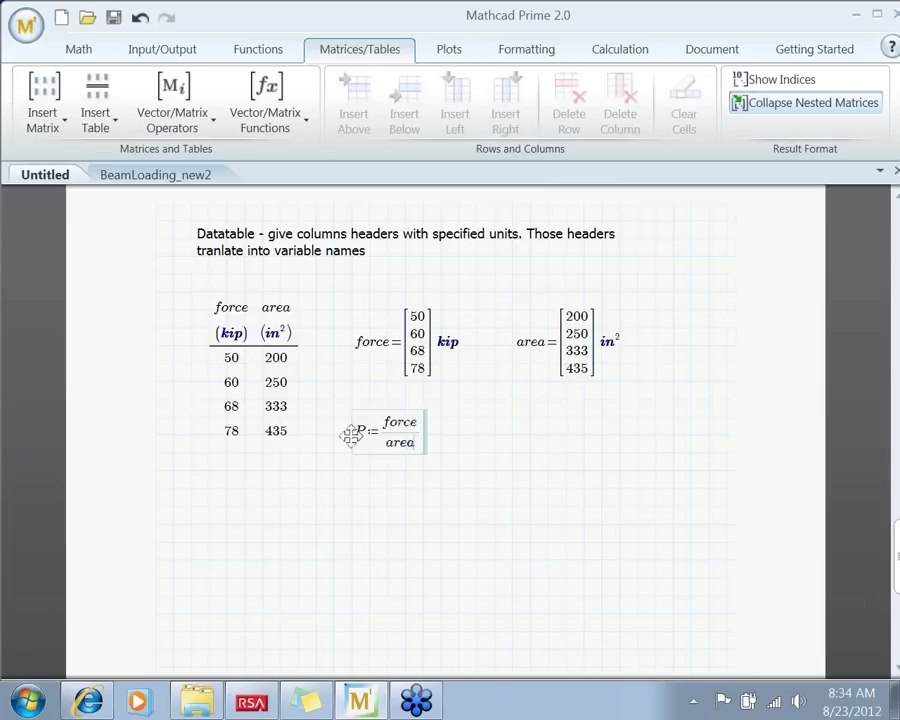
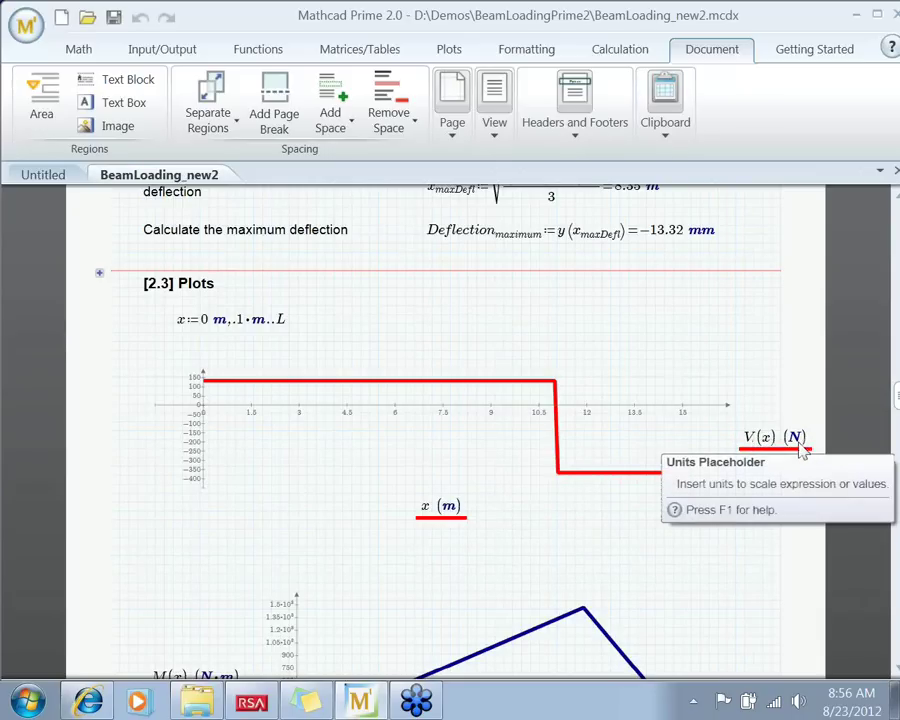
Examine the V(x) plot's units, the M(x) plot, the summary of calculations and the deflection plot in the BeamLoading_new2 worksheet
{"action": "left_click", "coordinate": [800, 440]}
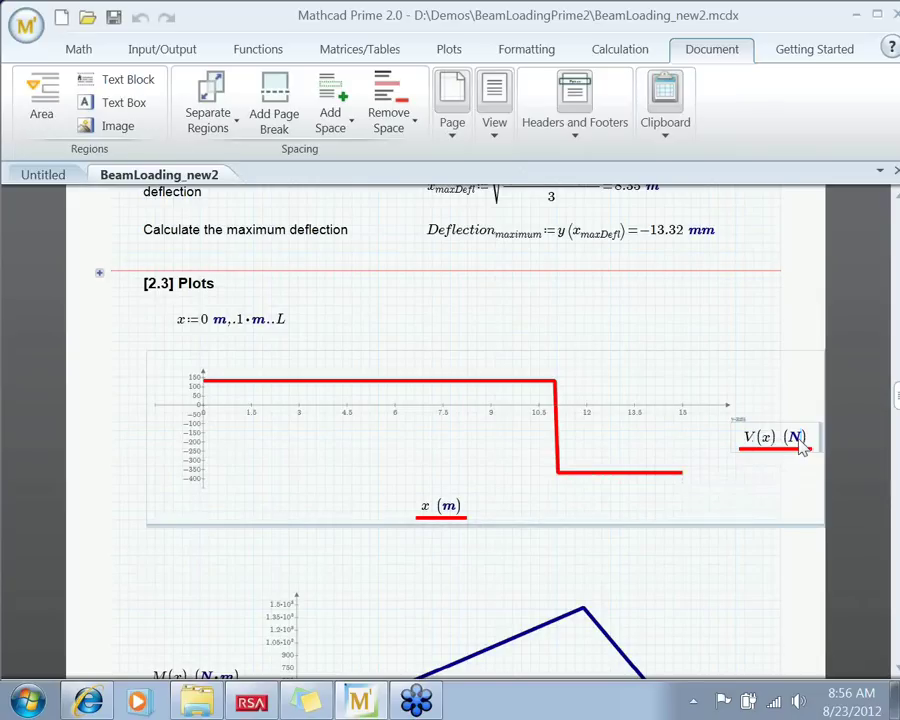
{"action": "left_click", "coordinate": [744, 582]}
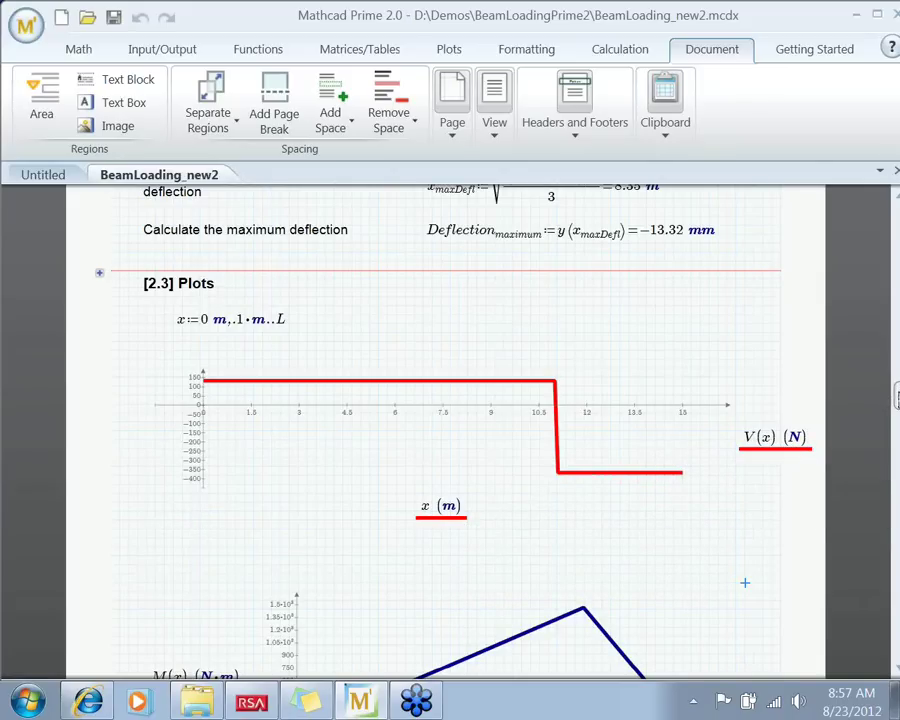
{"action": "scroll", "coordinate": [445, 430], "scroll_direction": "down", "scroll_amount": 1}
{"action": "scroll", "coordinate": [450, 430], "scroll_direction": "down", "scroll_amount": 5}
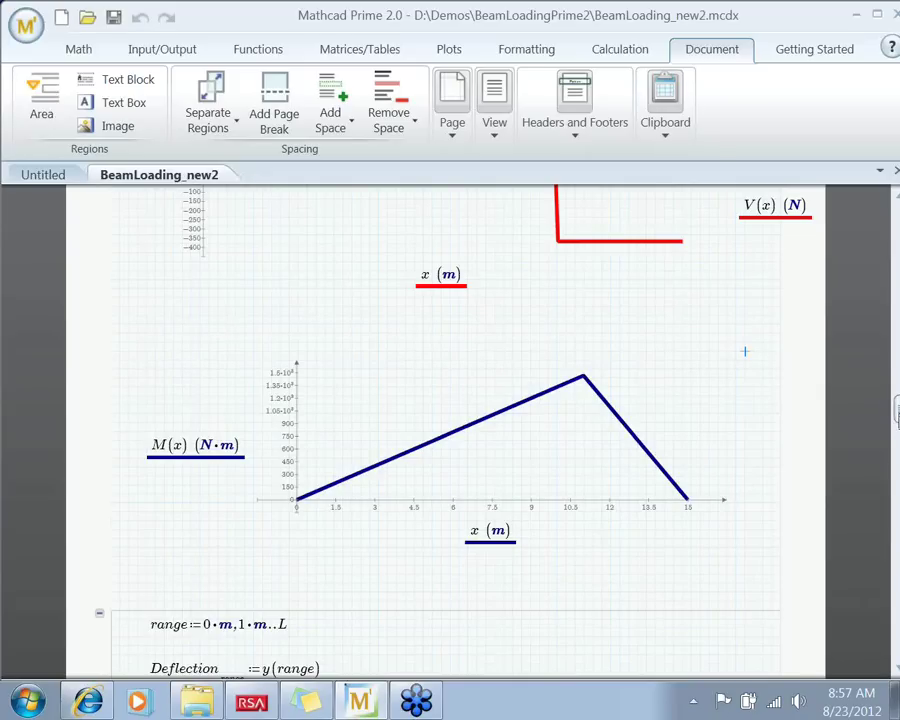
{"action": "scroll", "coordinate": [890, 410], "scroll_direction": "down", "scroll_amount": 5}
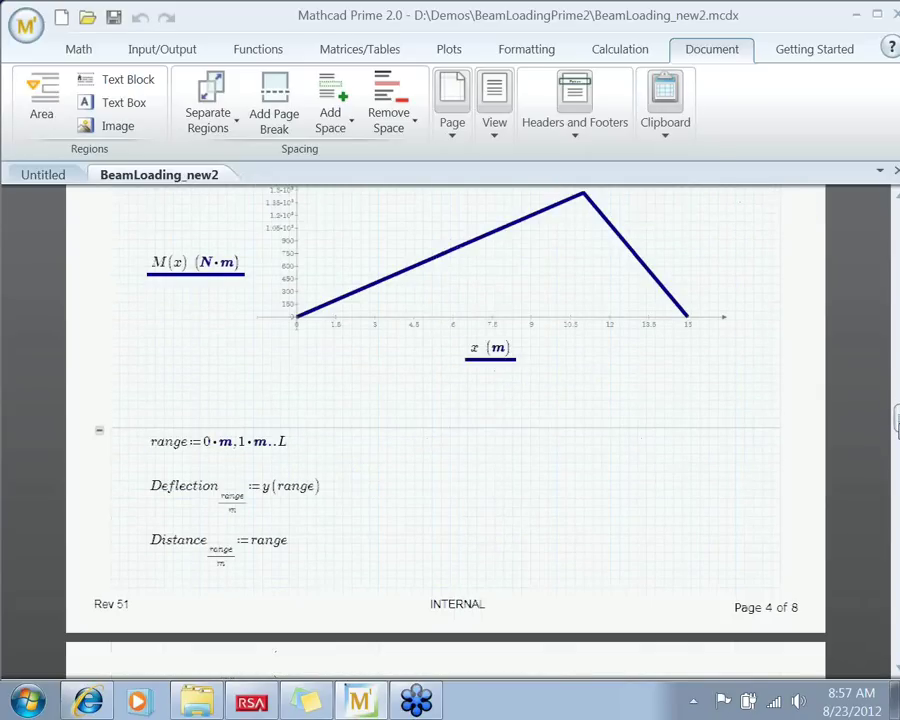
{"action": "scroll", "coordinate": [890, 410], "scroll_direction": "down", "scroll_amount": 1}
{"action": "scroll", "coordinate": [897, 425], "scroll_direction": "down", "scroll_amount": 6}
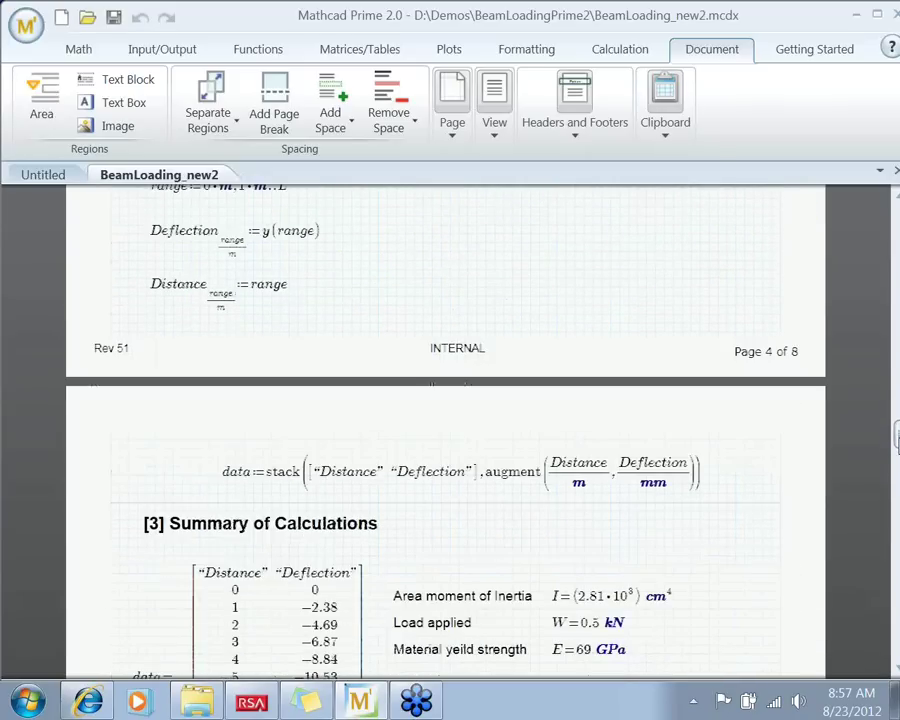
{"action": "scroll", "coordinate": [897, 440], "scroll_direction": "down", "scroll_amount": 5}
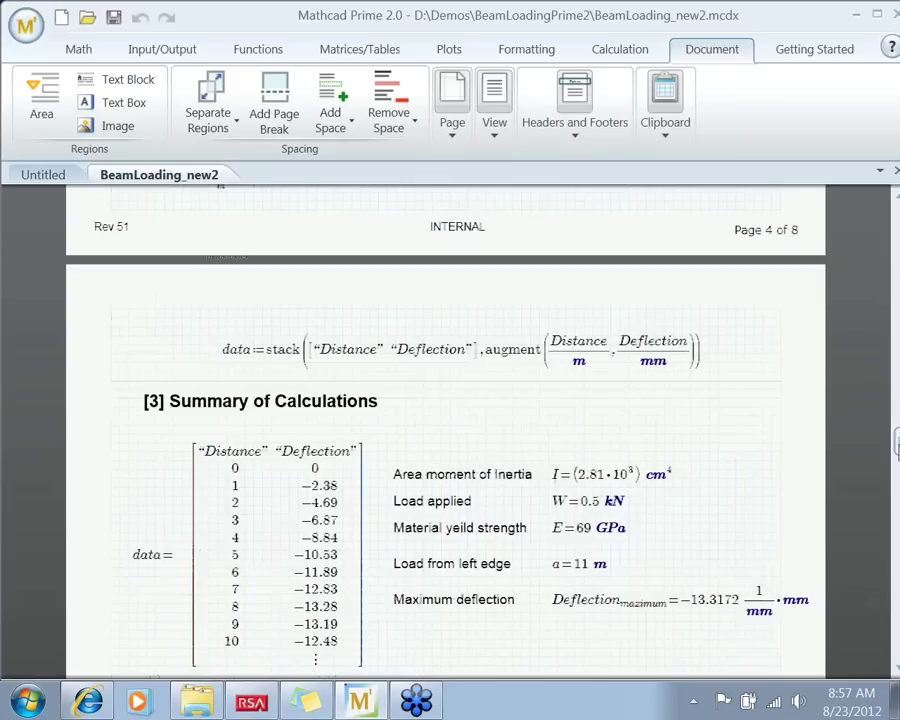
{"action": "scroll", "coordinate": [897, 450], "scroll_direction": "down", "scroll_amount": 1}
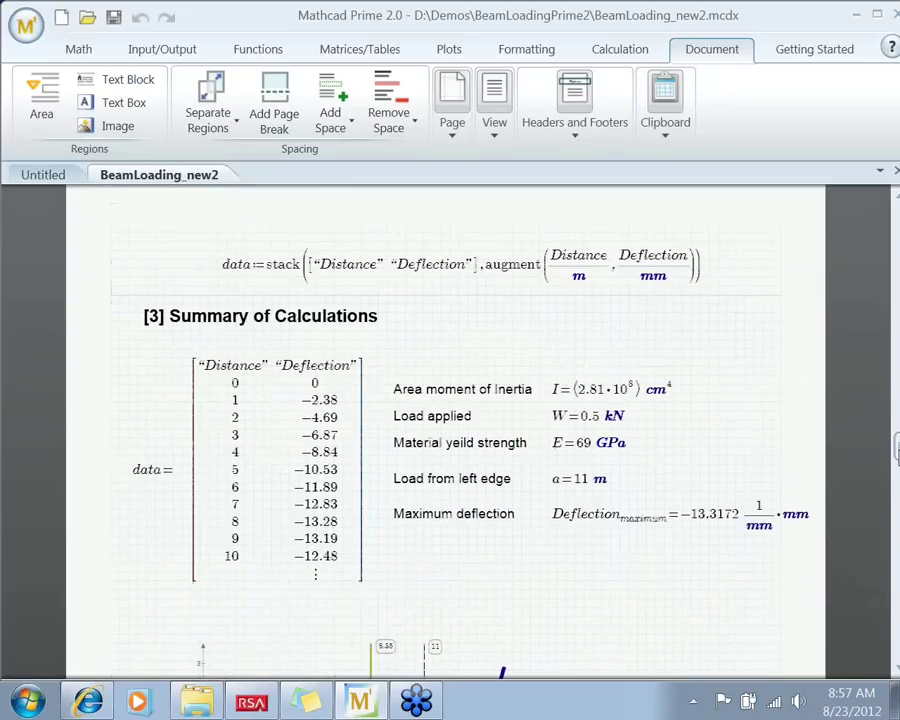
{"action": "scroll", "coordinate": [897, 450], "scroll_direction": "down", "scroll_amount": 3}
{"action": "scroll", "coordinate": [897, 450], "scroll_direction": "down", "scroll_amount": 8}
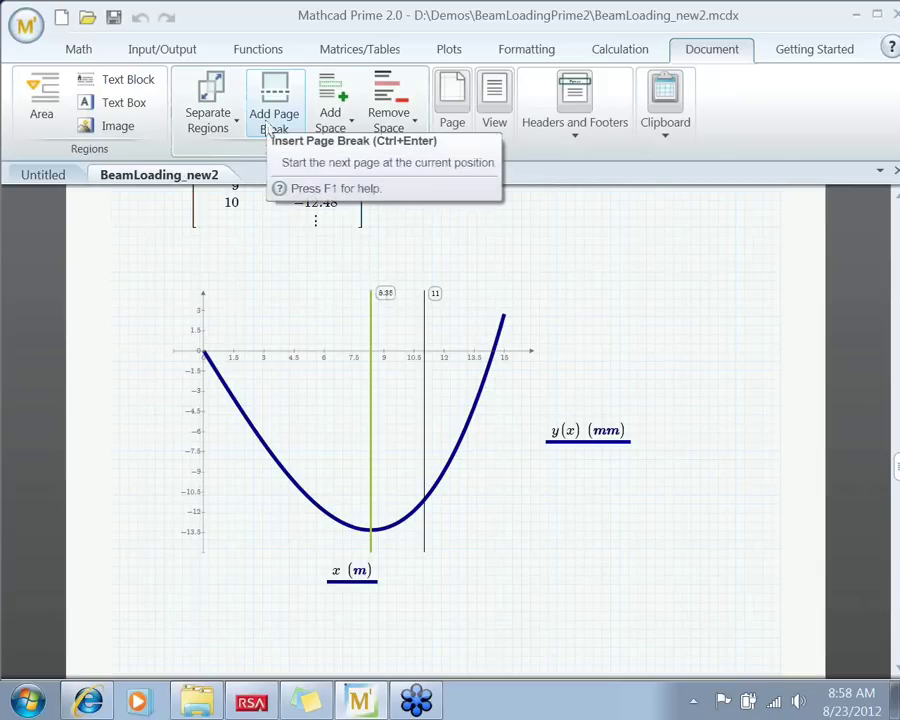
Add a horizontal marker to the y(x) deflection plot and set its value to -10
{"action": "left_click", "coordinate": [449, 52]}
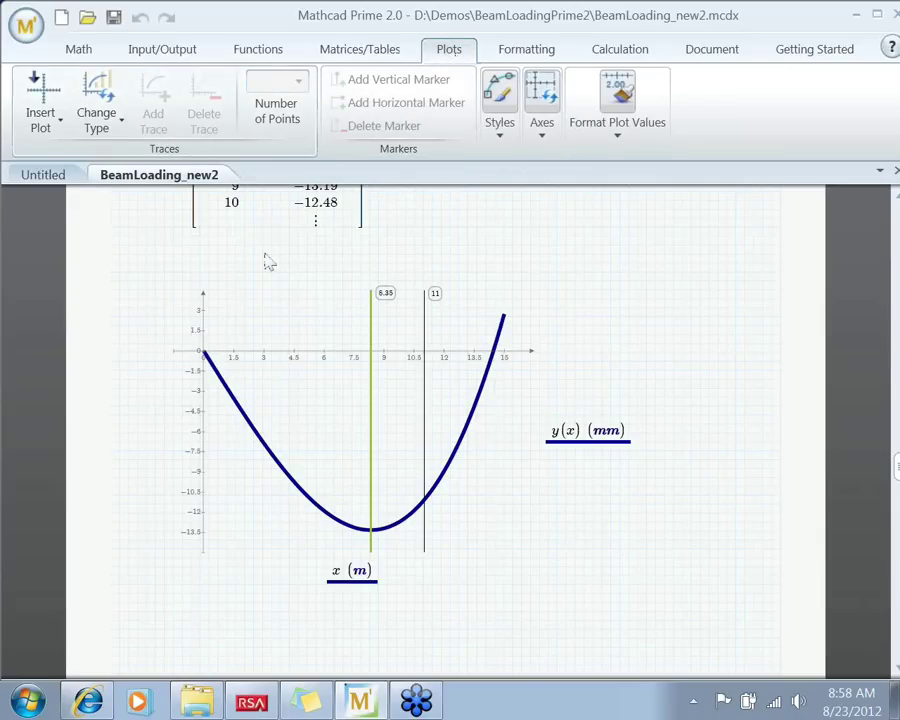
{"action": "left_click", "coordinate": [305, 410]}
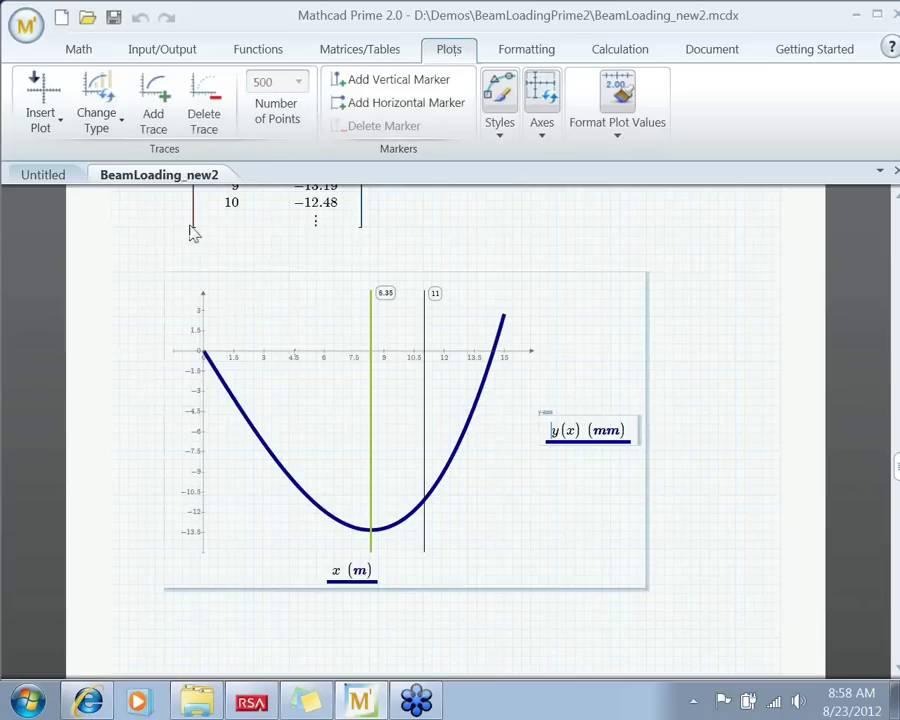
{"action": "left_click", "coordinate": [404, 104]}
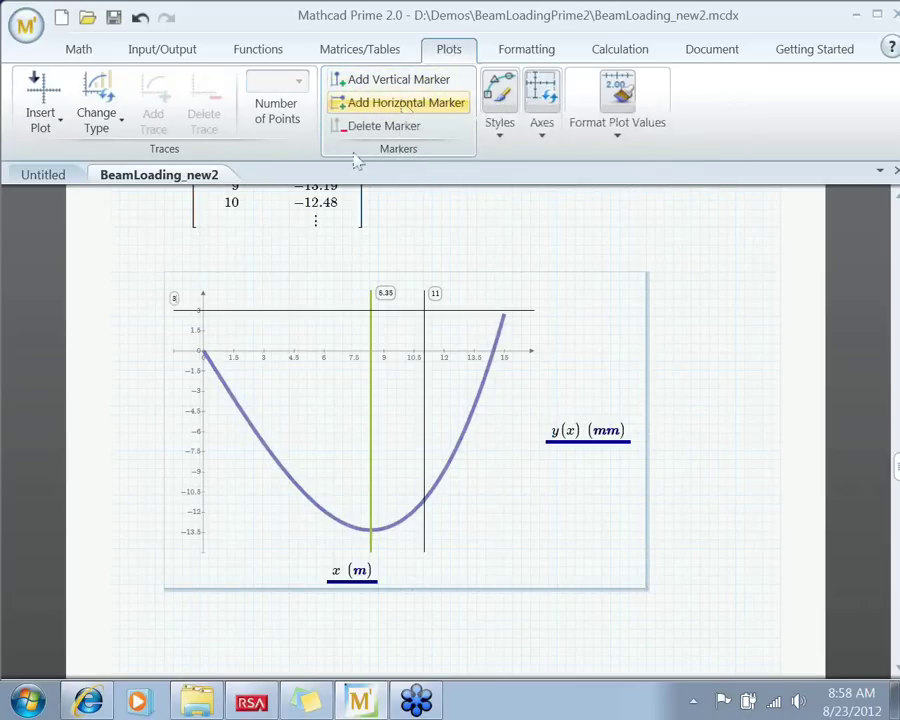
{"action": "left_click", "coordinate": [178, 308]}
{"action": "type", "text": "-10"}
{"action": "key", "text": "Return"}
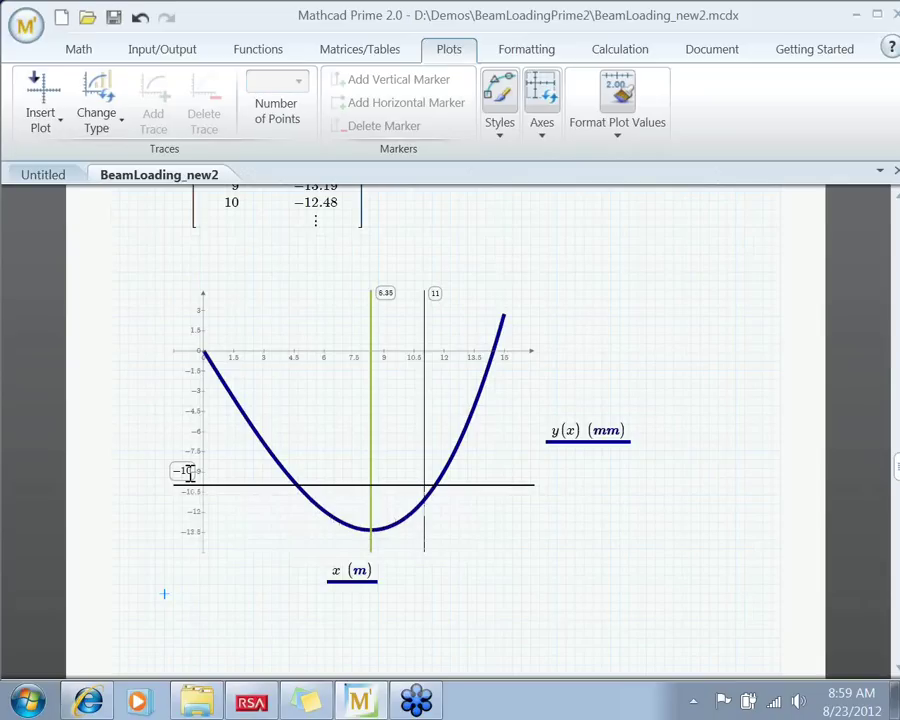
{"action": "left_click", "coordinate": [516, 556]}
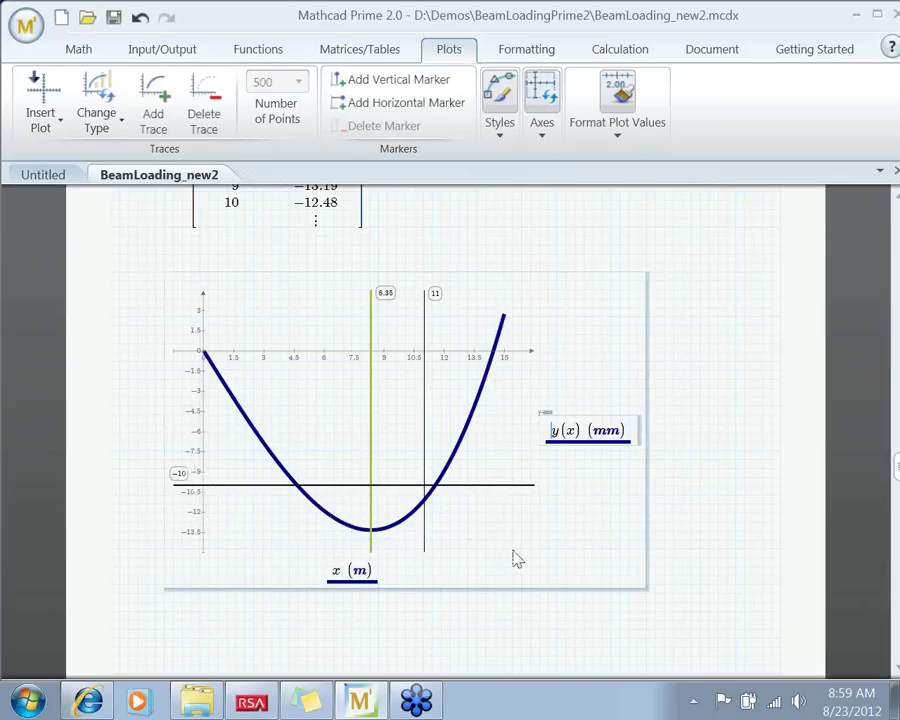
{"action": "left_click", "coordinate": [720, 617]}
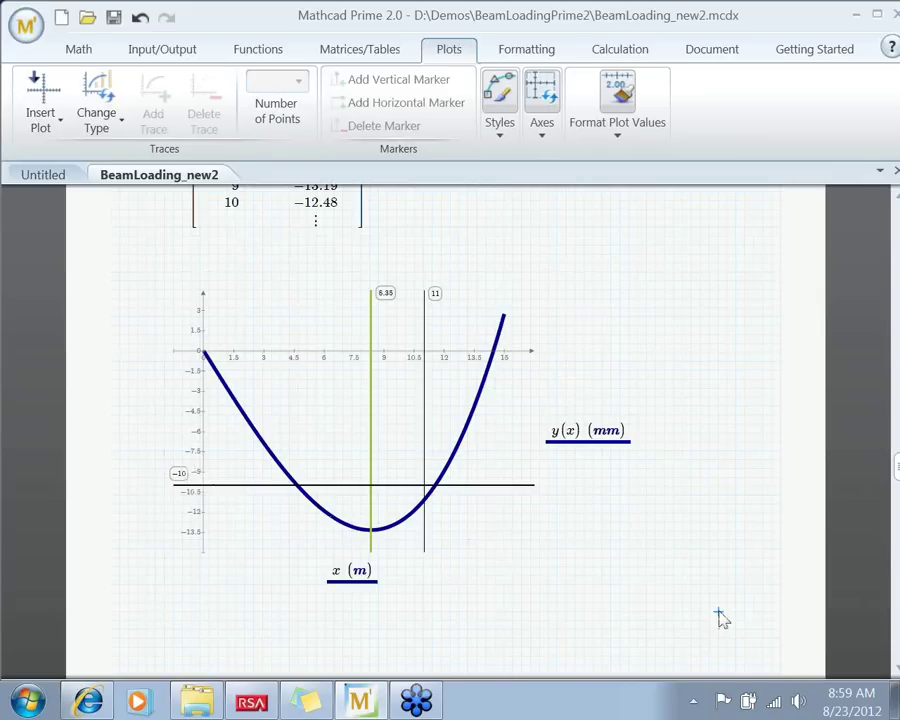
Try red and muted dark green as trace colors for the y(x) deflection curve
{"action": "left_click", "coordinate": [422, 512]}
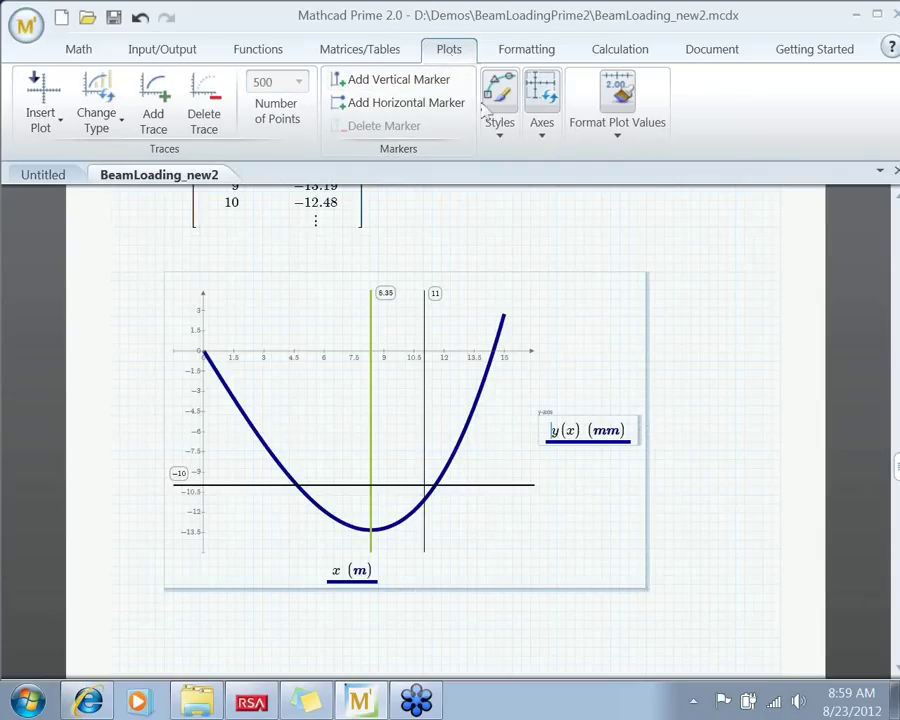
{"action": "left_click", "coordinate": [503, 138]}
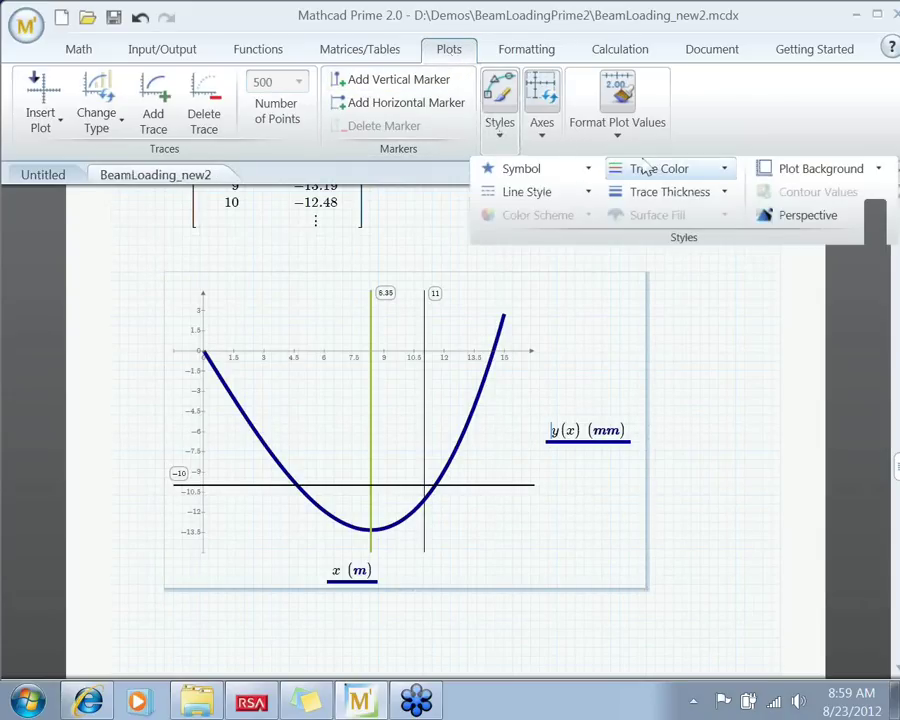
{"action": "left_click", "coordinate": [718, 175]}
{"action": "left_click", "coordinate": [729, 199]}
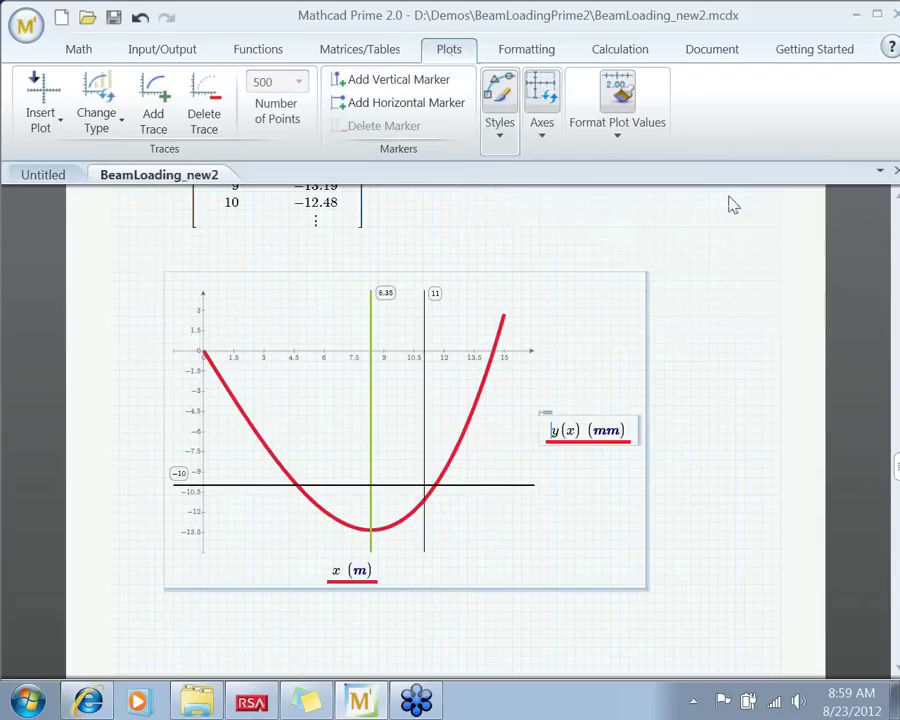
{"action": "left_click", "coordinate": [502, 137]}
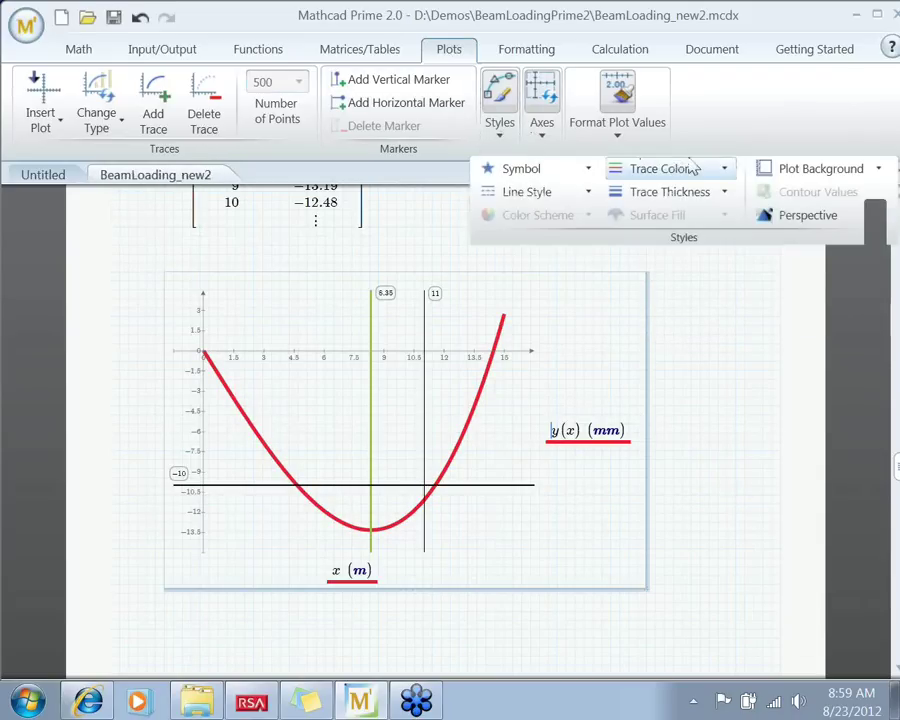
{"action": "left_click", "coordinate": [724, 170]}
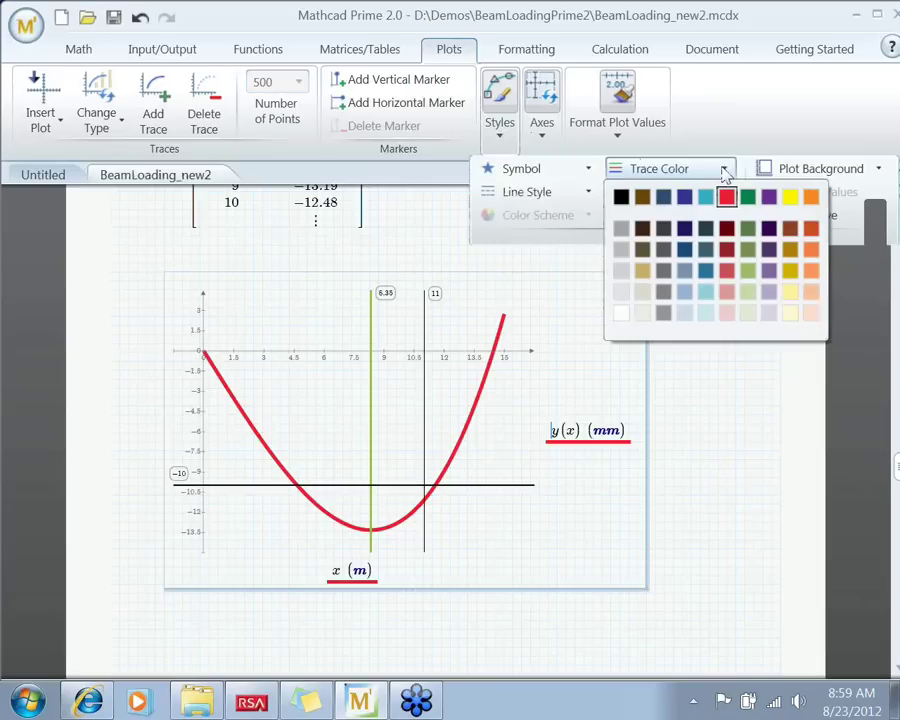
{"action": "left_click", "coordinate": [748, 236]}
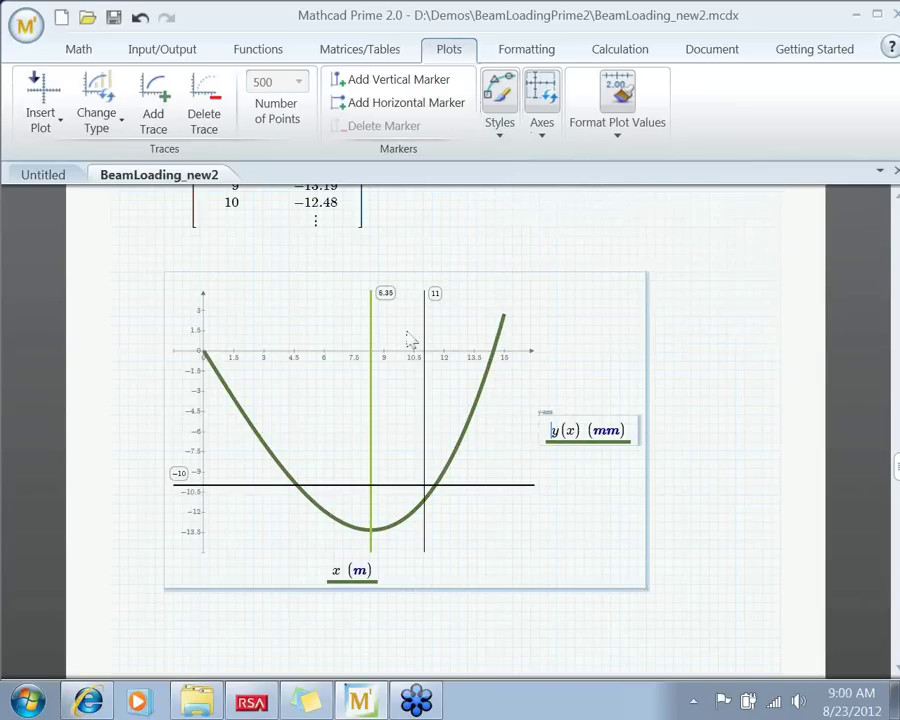
Set the line style of the y(x) deflection curve to dashed
{"action": "left_click", "coordinate": [500, 136]}
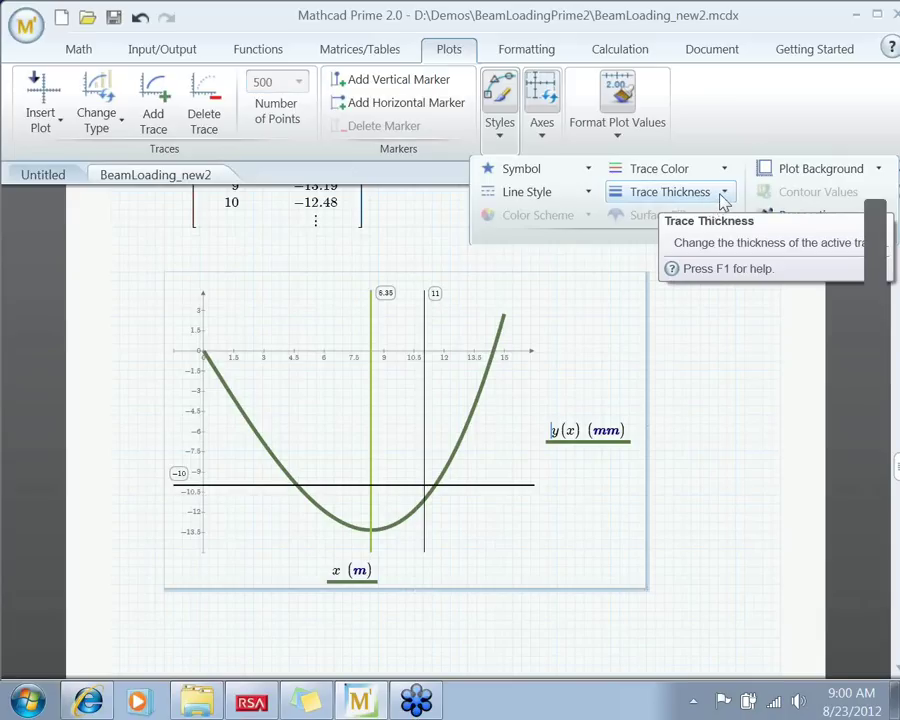
{"action": "left_click", "coordinate": [589, 169]}
{"action": "left_click", "coordinate": [589, 169]}
{"action": "left_click", "coordinate": [589, 192]}
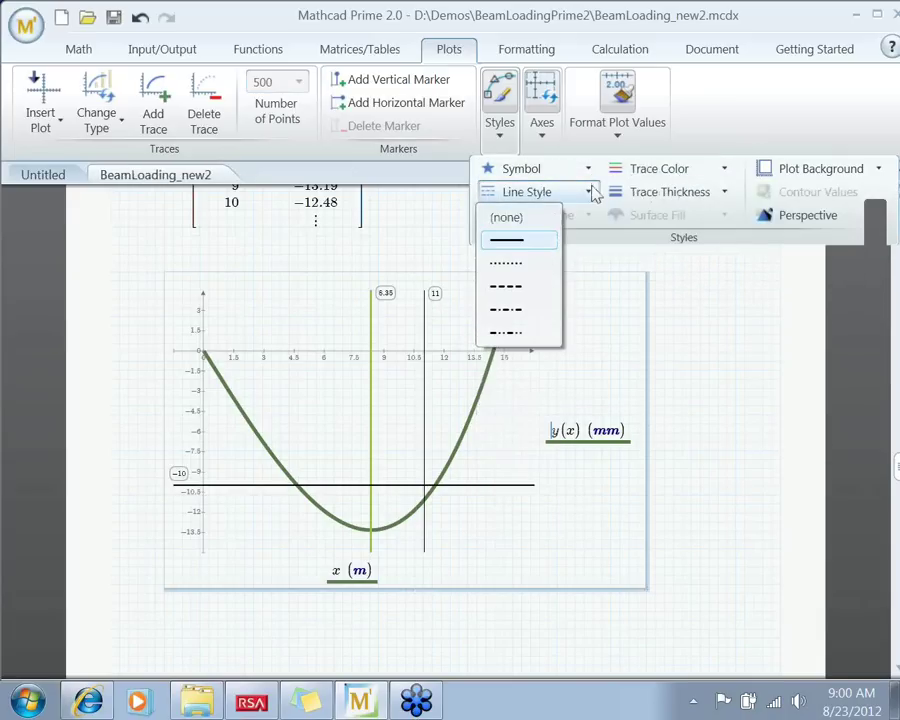
{"action": "left_click", "coordinate": [519, 288]}
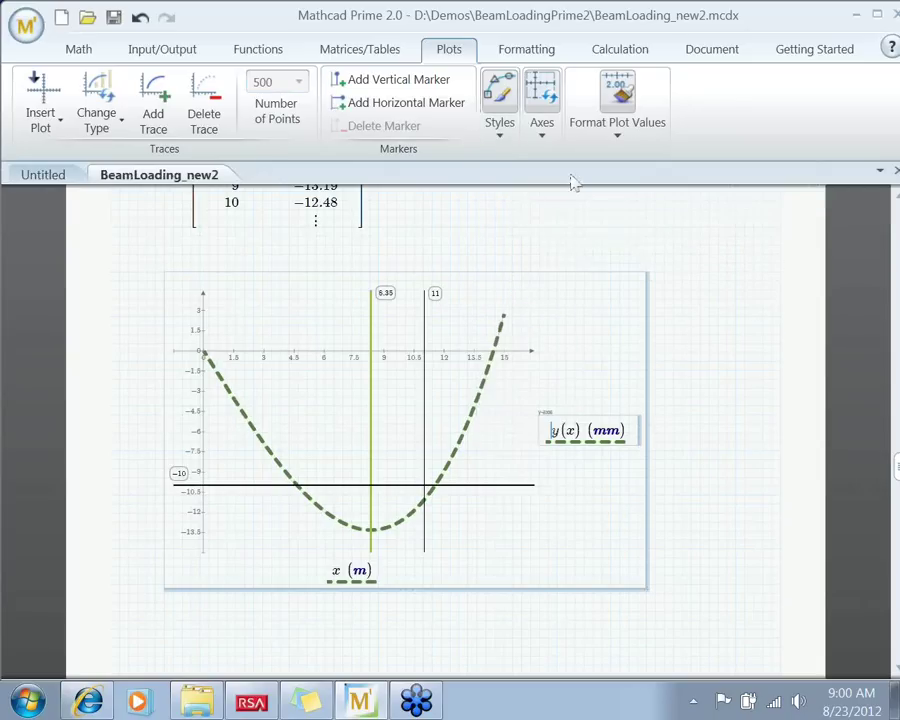
Change the trace color of the dashed y(x) deflection curve to dark blue
{"action": "left_click", "coordinate": [510, 143]}
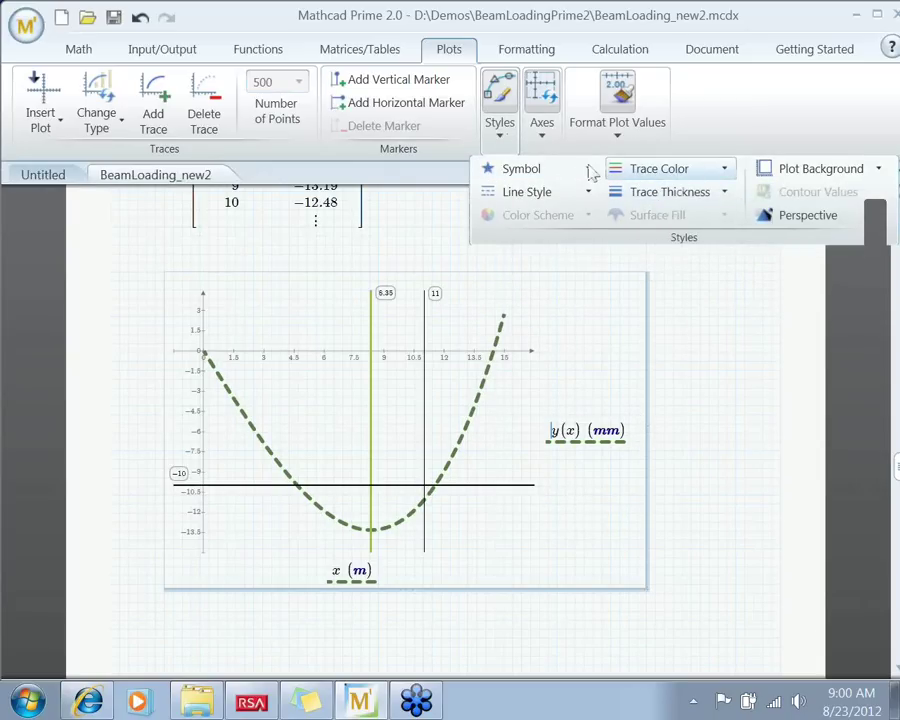
{"action": "left_click", "coordinate": [725, 172]}
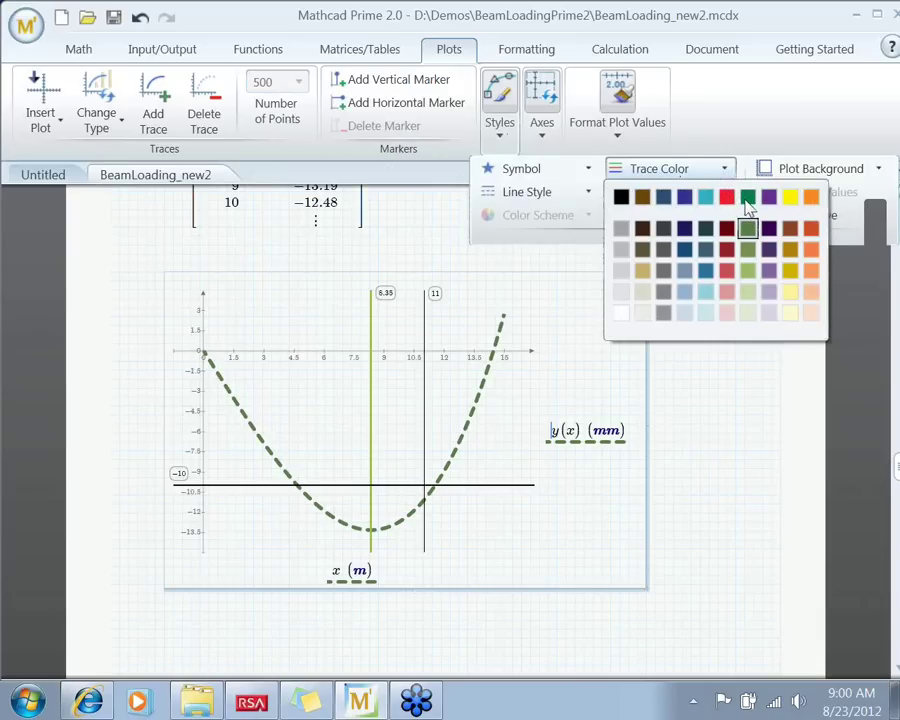
{"action": "left_click", "coordinate": [684, 200]}
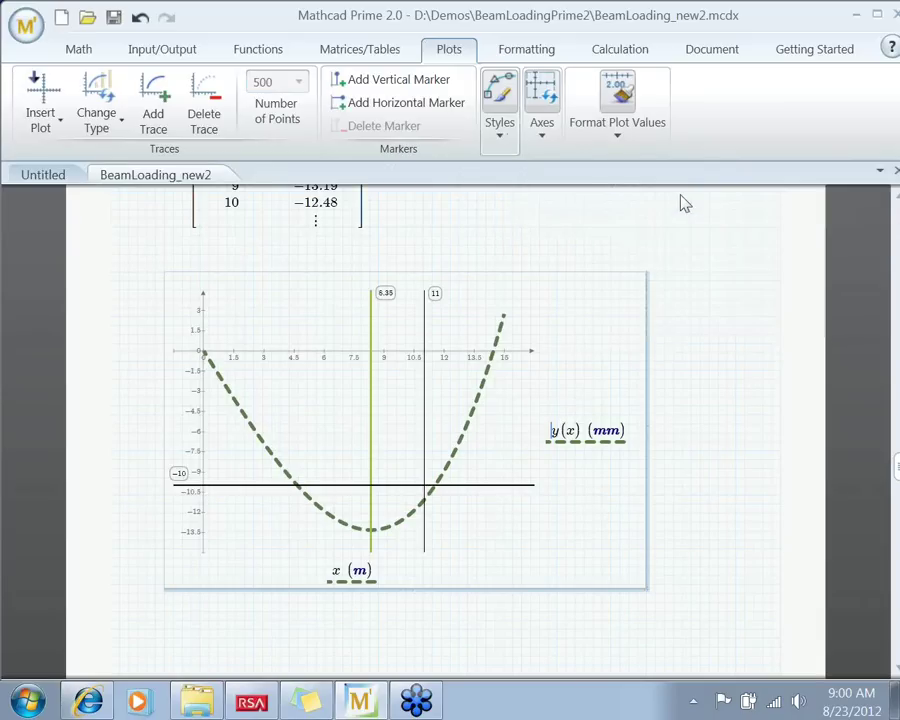
{"action": "left_click", "coordinate": [673, 273]}
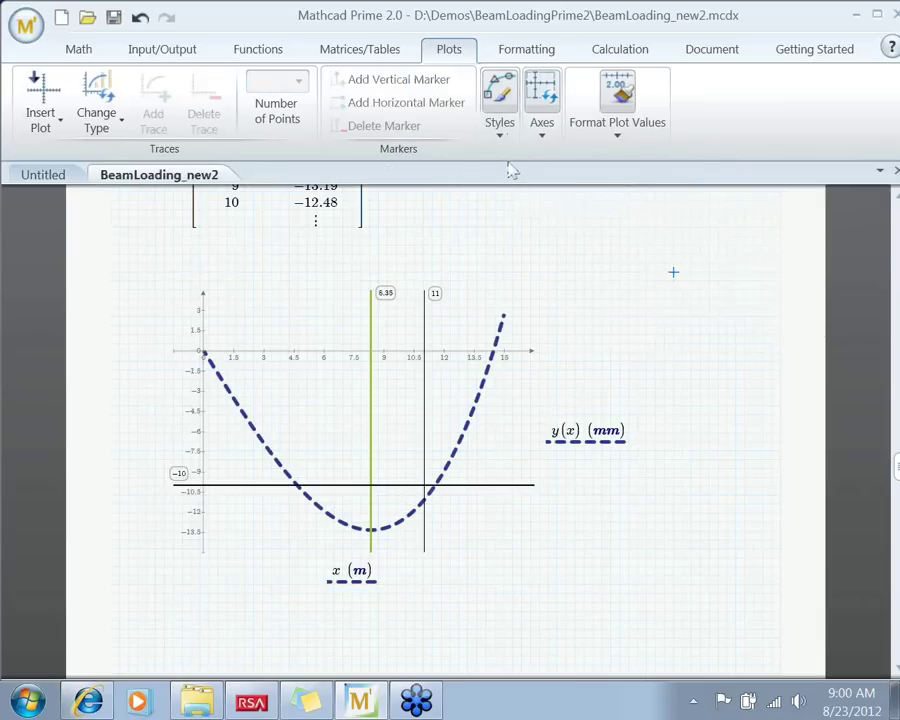
{"action": "left_click", "coordinate": [610, 264]}
{"action": "left_click", "coordinate": [682, 352]}
Add a second trace, y(x)-1 in mm, to the y-axis of the deflection plot
{"action": "left_click", "coordinate": [462, 447]}
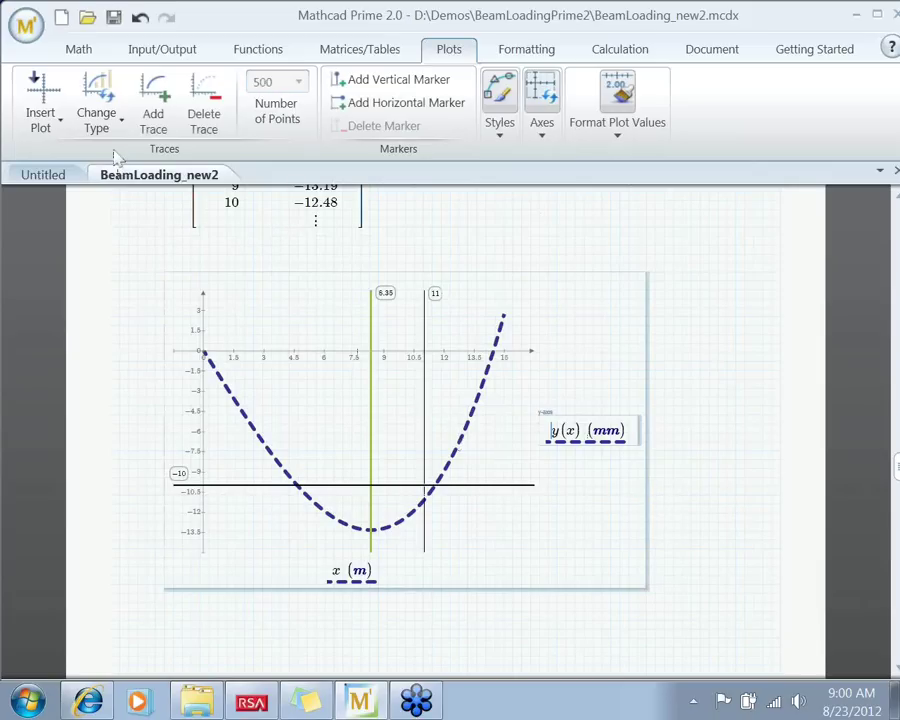
{"action": "left_click", "coordinate": [155, 120]}
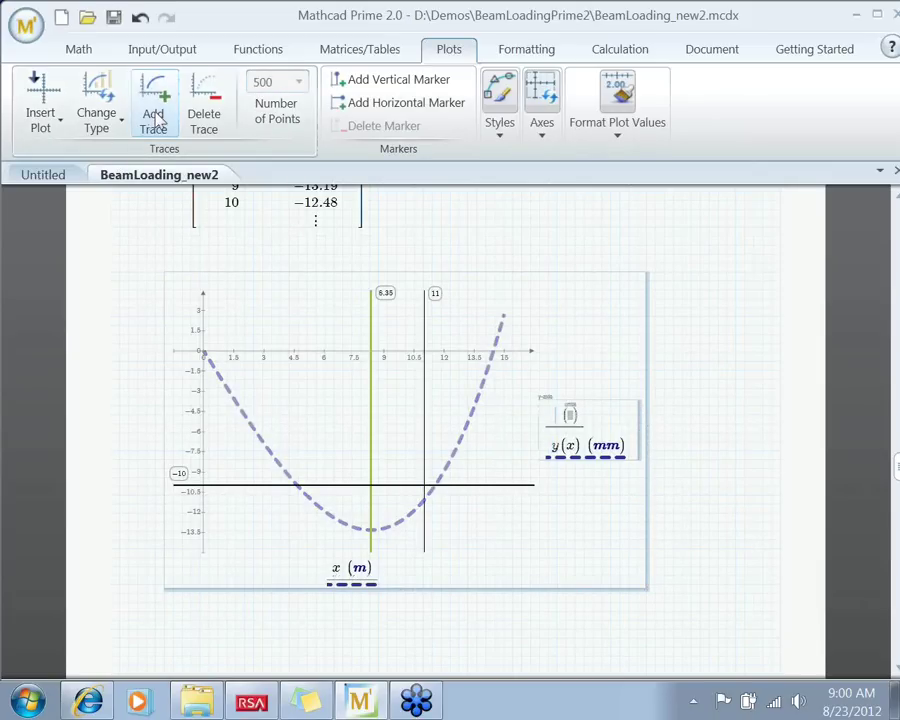
{"action": "type", "text": "y(x)"}
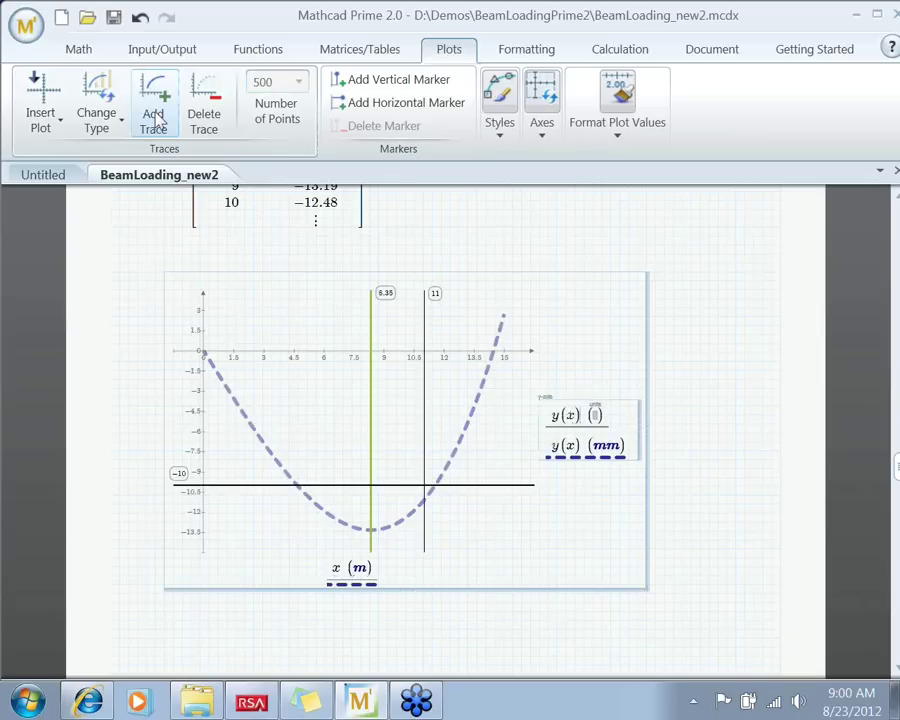
{"action": "type", "text": "-1"}
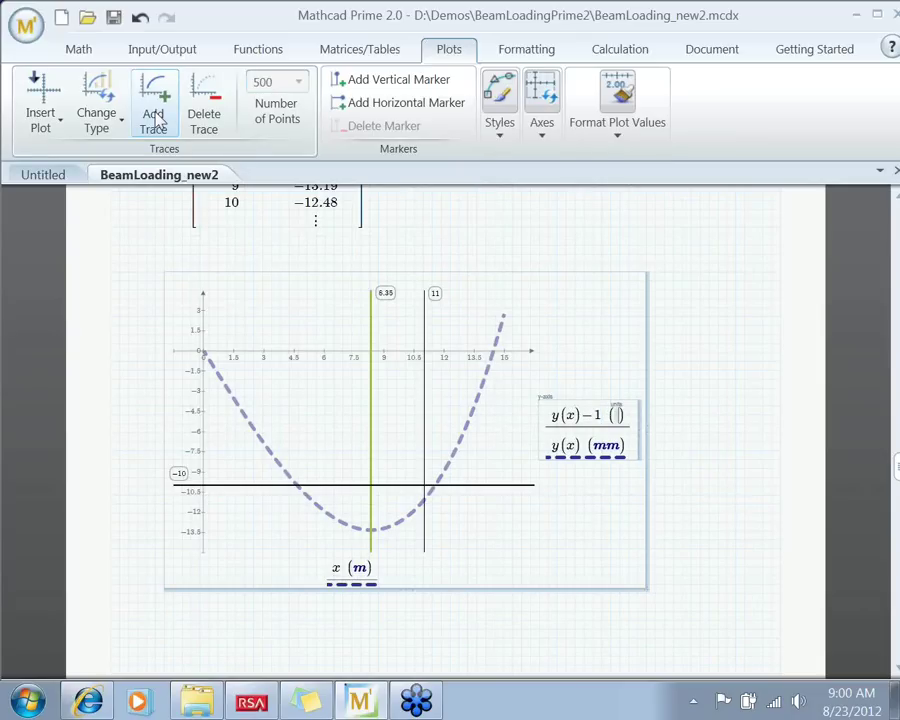
{"action": "type", "text": "mm"}
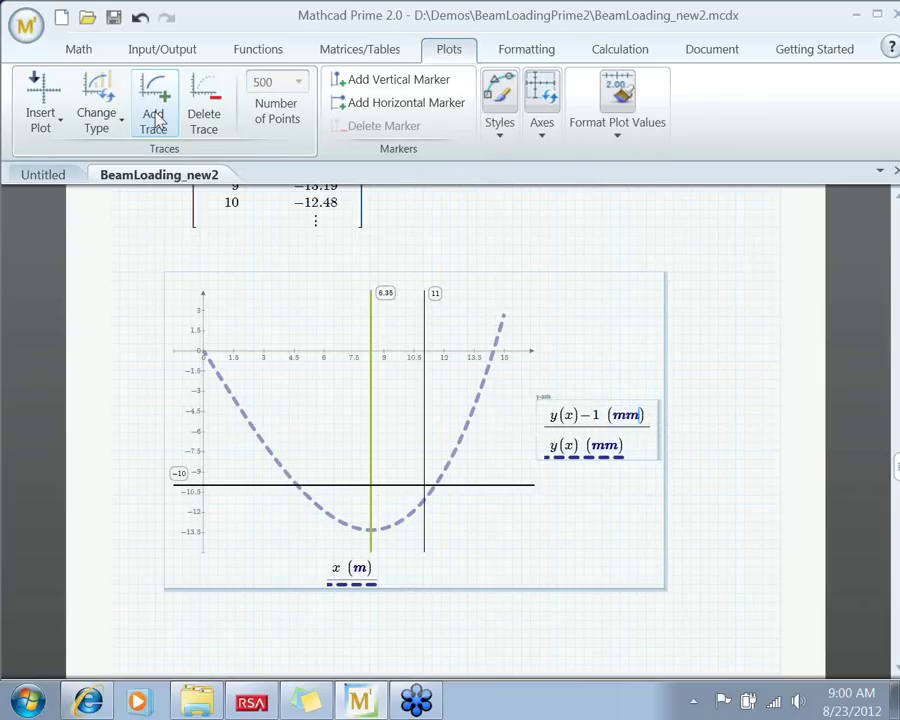
{"action": "key", "text": "Return"}
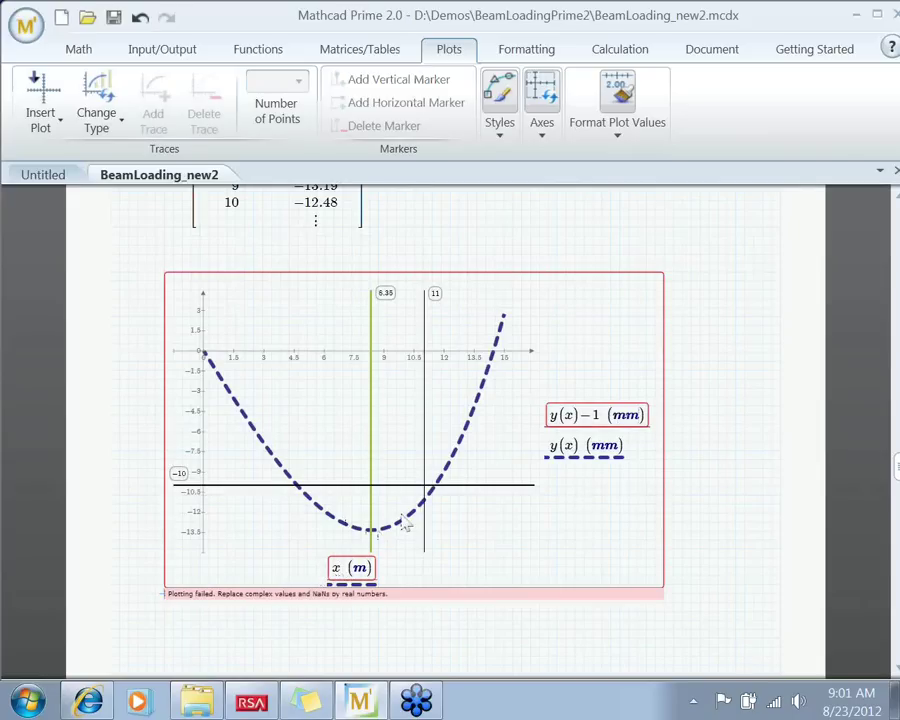
Examine the y(x)-1 trace expression and the deflection calculations earlier in the worksheet
{"action": "left_click", "coordinate": [601, 421]}
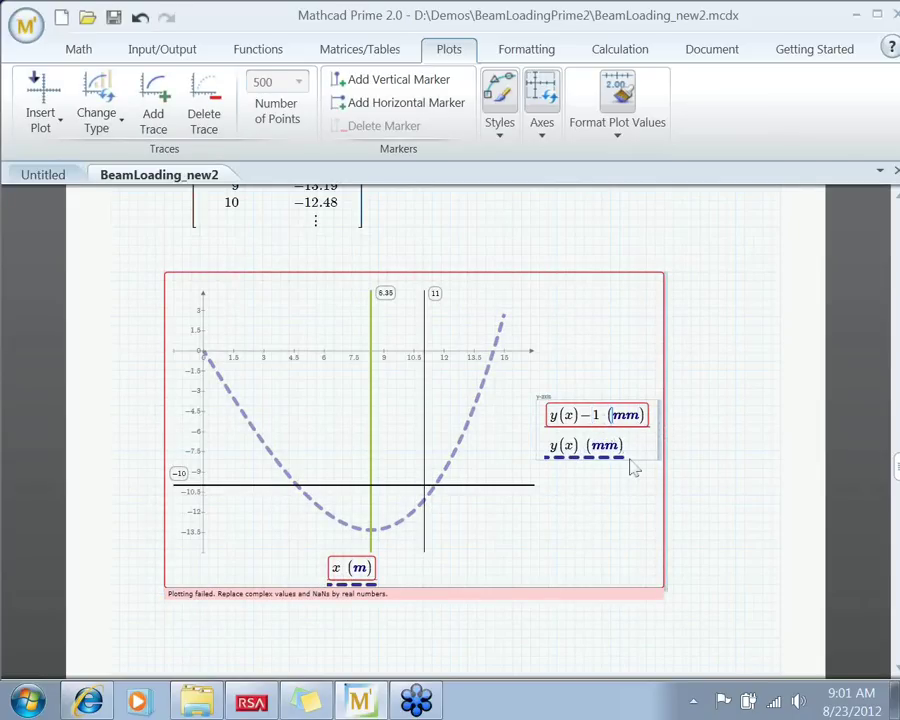
{"action": "left_click", "coordinate": [718, 451]}
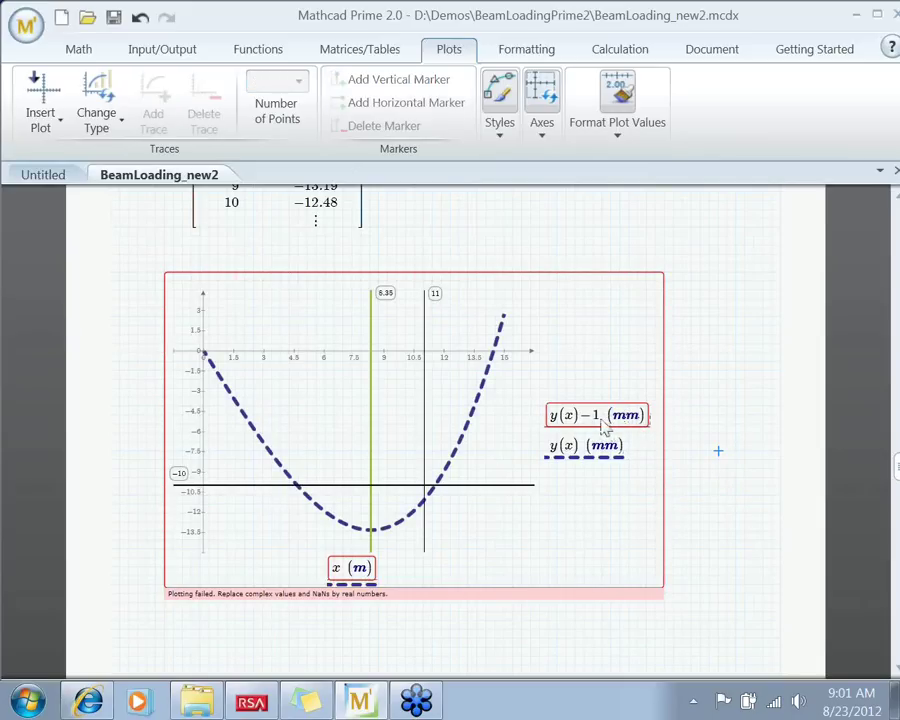
{"action": "left_click", "coordinate": [603, 424]}
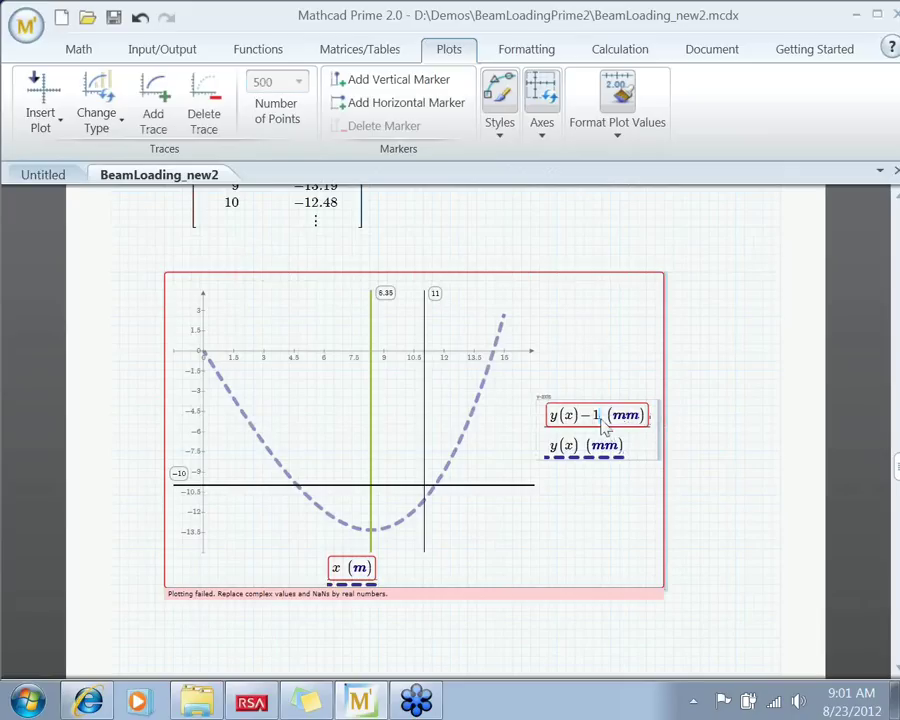
{"action": "left_click", "coordinate": [738, 474]}
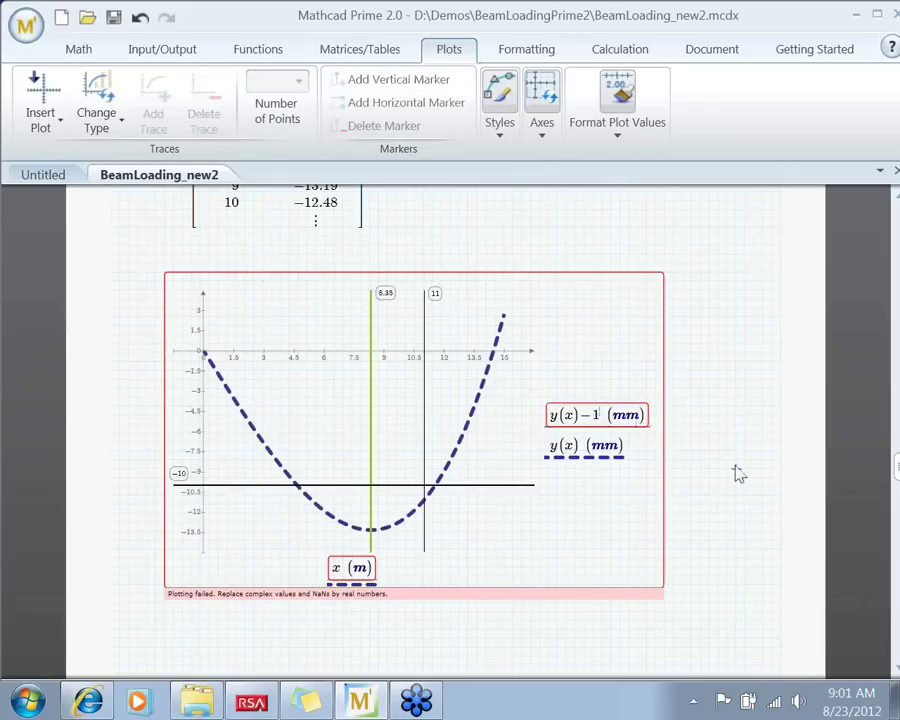
{"action": "scroll", "coordinate": [738, 474], "scroll_direction": "up", "scroll_amount": 5}
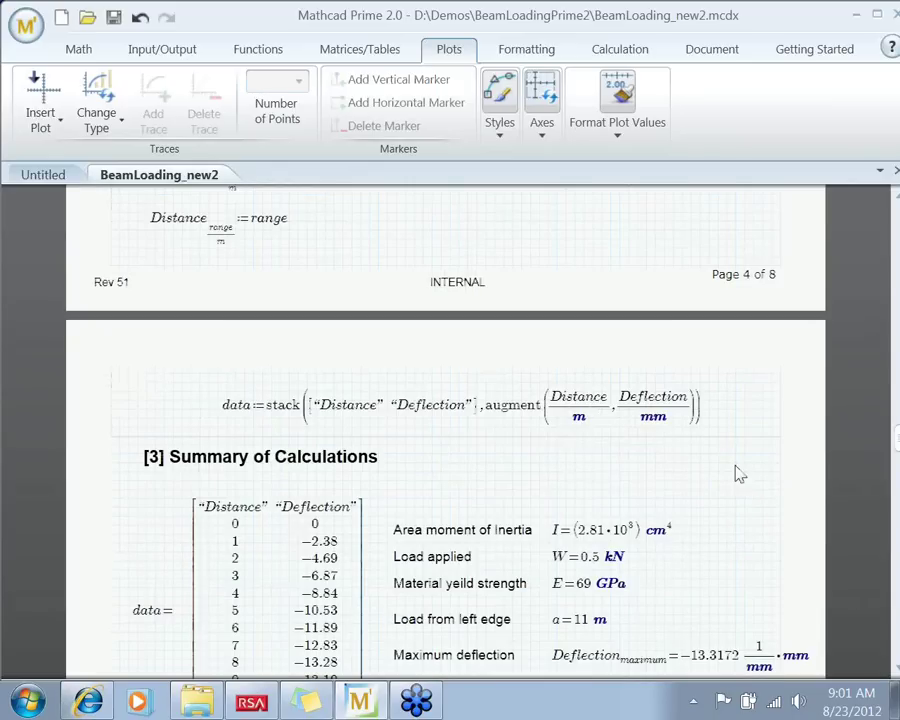
{"action": "scroll", "coordinate": [738, 474], "scroll_direction": "up", "scroll_amount": 10}
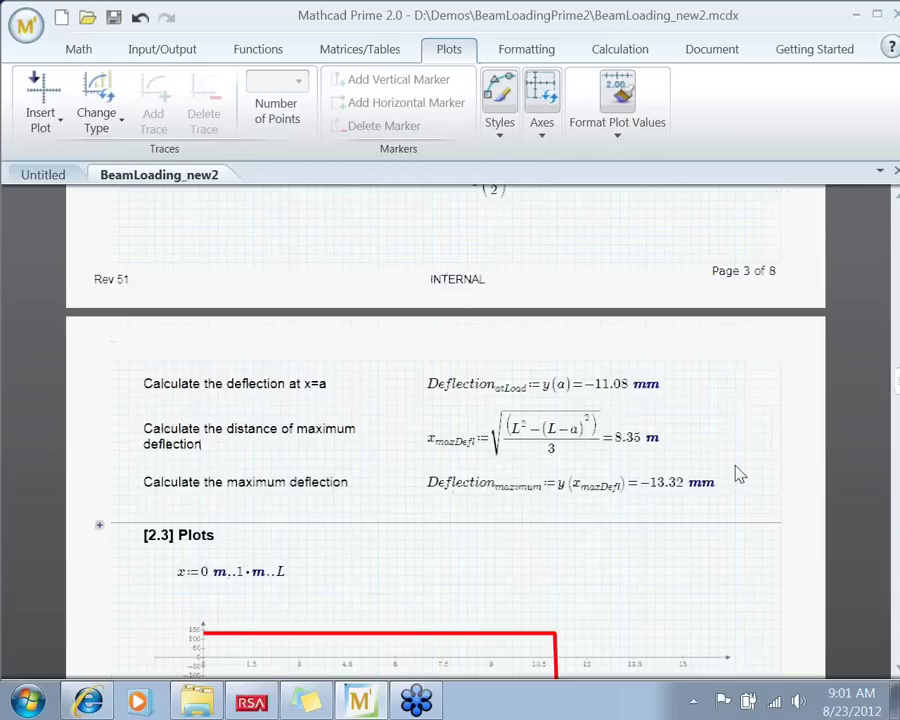
{"action": "scroll", "coordinate": [738, 474], "scroll_direction": "up", "scroll_amount": 10}
{"action": "scroll", "coordinate": [738, 474], "scroll_direction": "up", "scroll_amount": 10}
From the untitled worksheet, open the XMCD, MCD Converter and add controlvalve_design.xmcd from A Folder as a source worksheet
{"action": "key", "text": "ctrl+Tab"}
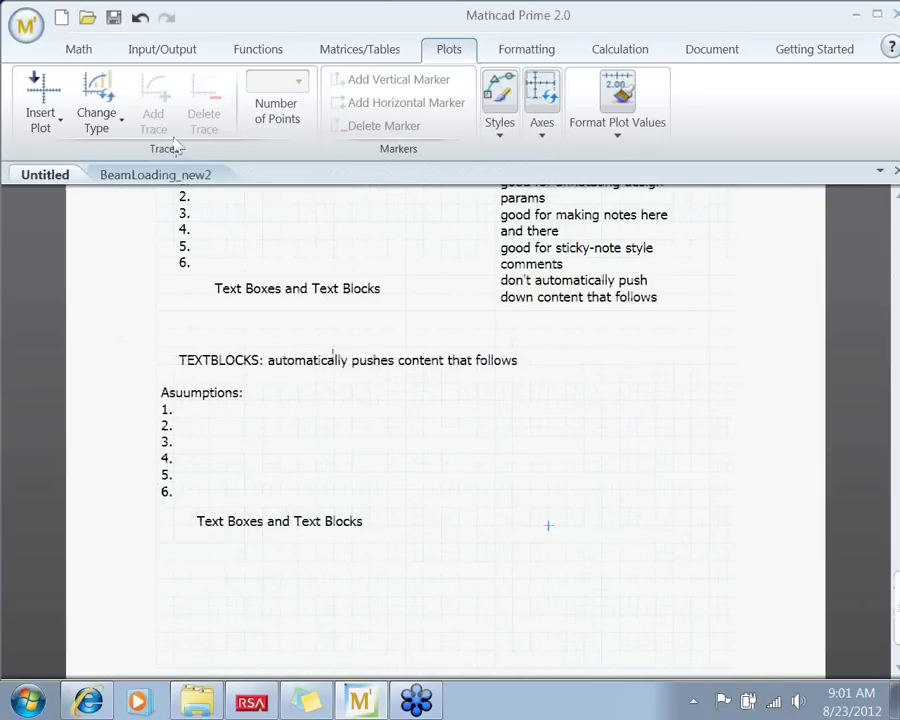
{"action": "left_click", "coordinate": [183, 55]}
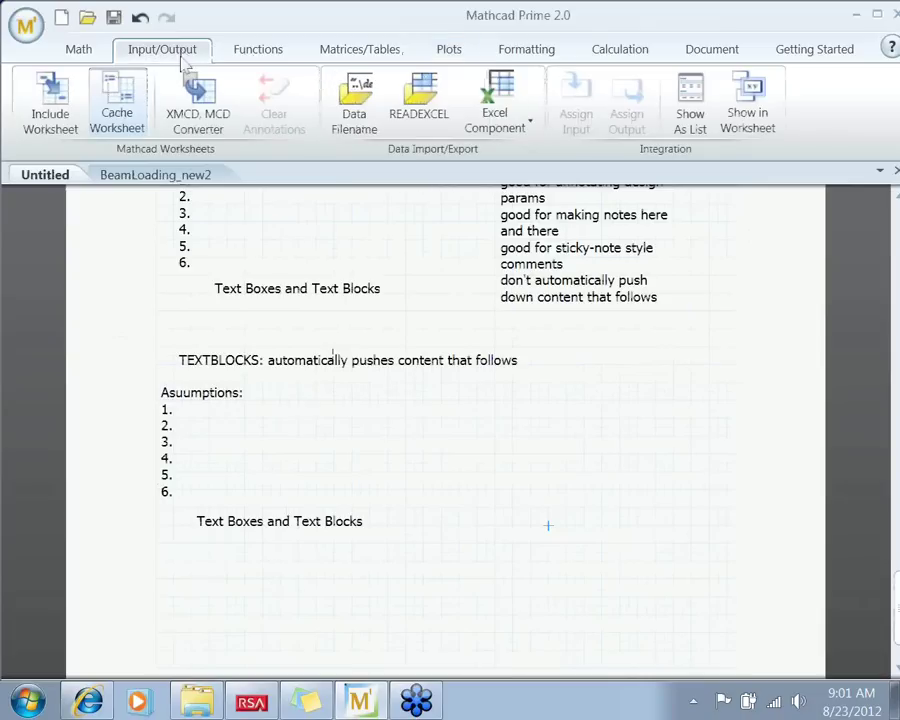
{"action": "left_click", "coordinate": [198, 116]}
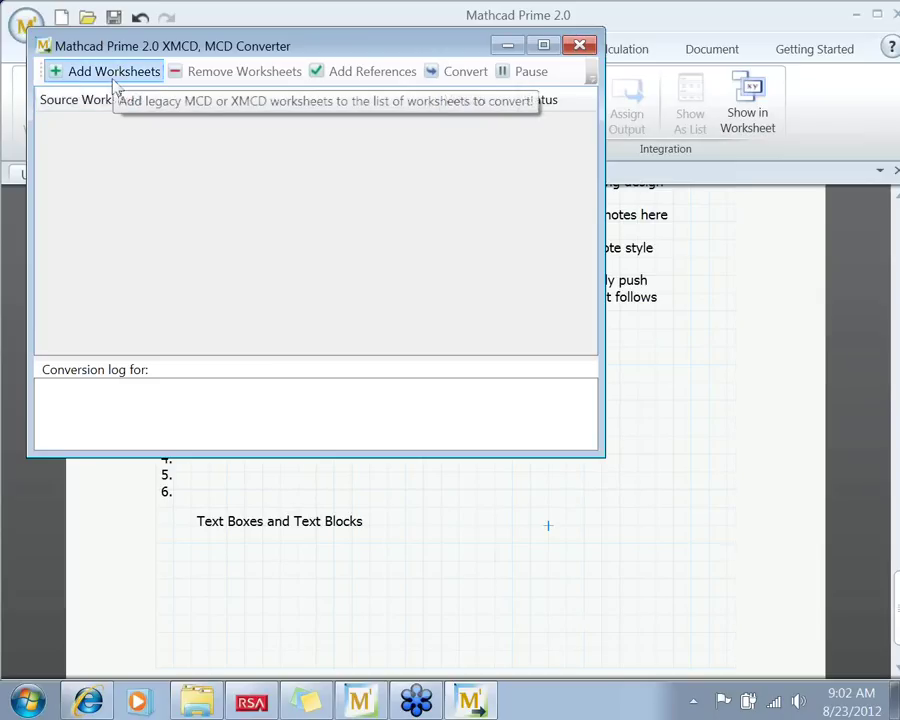
{"action": "left_click", "coordinate": [115, 85]}
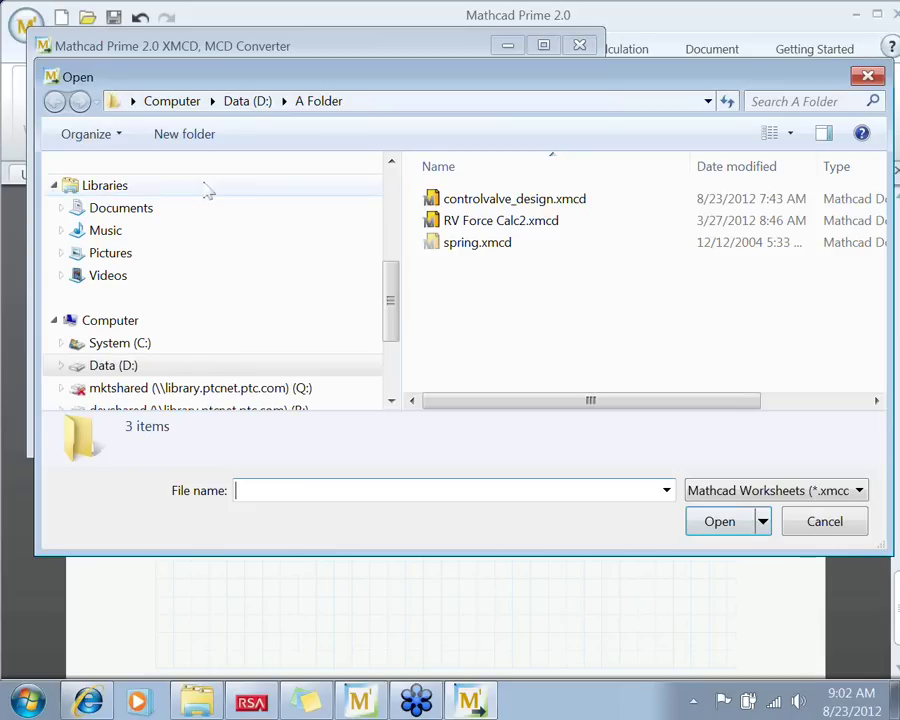
{"action": "left_click", "coordinate": [468, 203]}
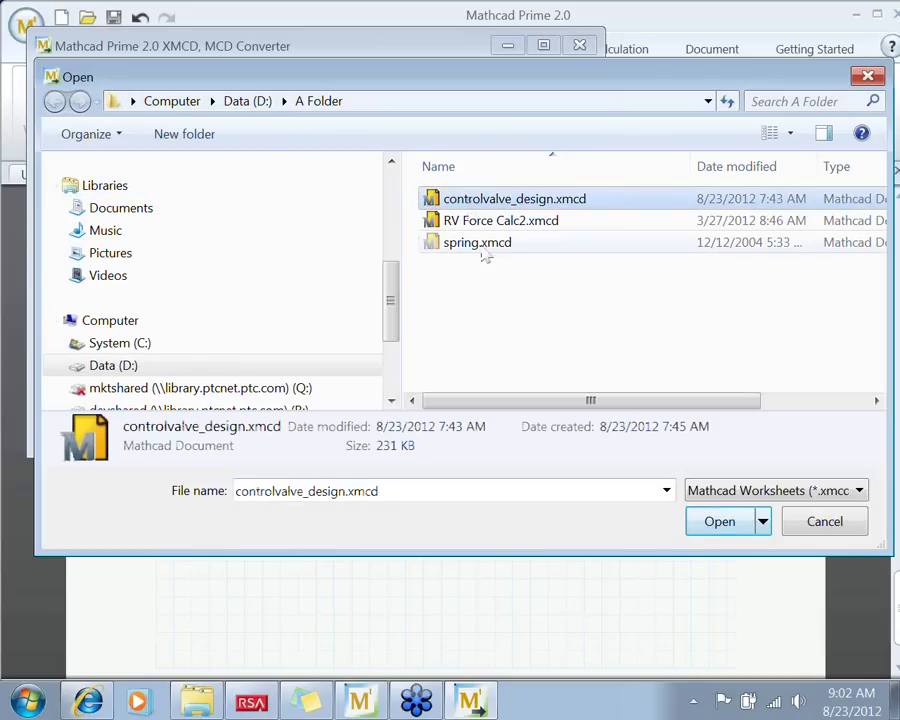
{"action": "left_click", "coordinate": [716, 523]}
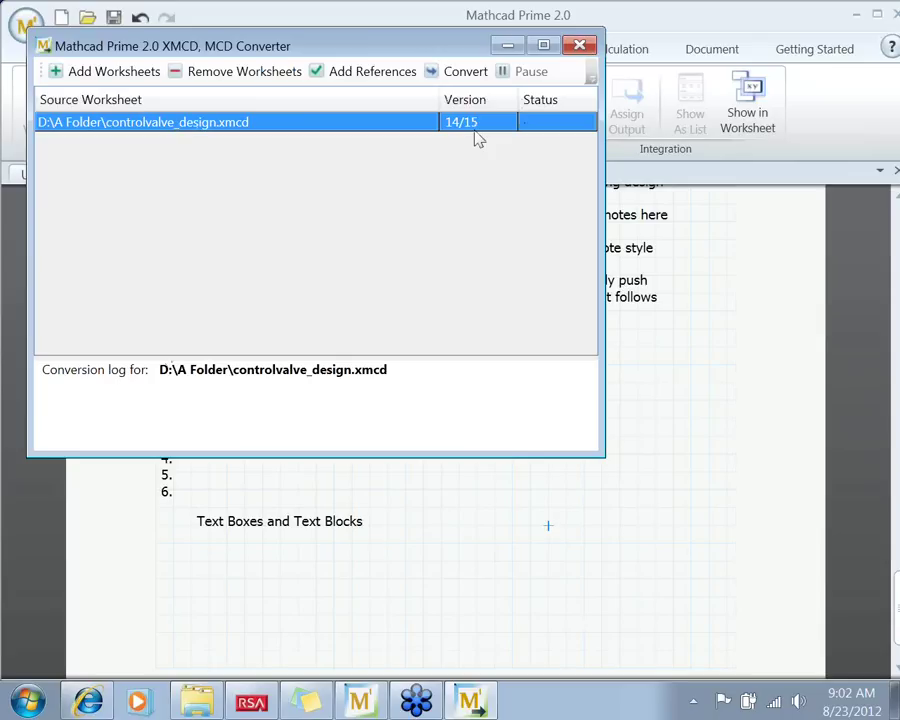
Convert controlvalve_design.xmcd to Prime format and enlarge the converter's conversion log to show all its entries
{"action": "left_click", "coordinate": [466, 78]}
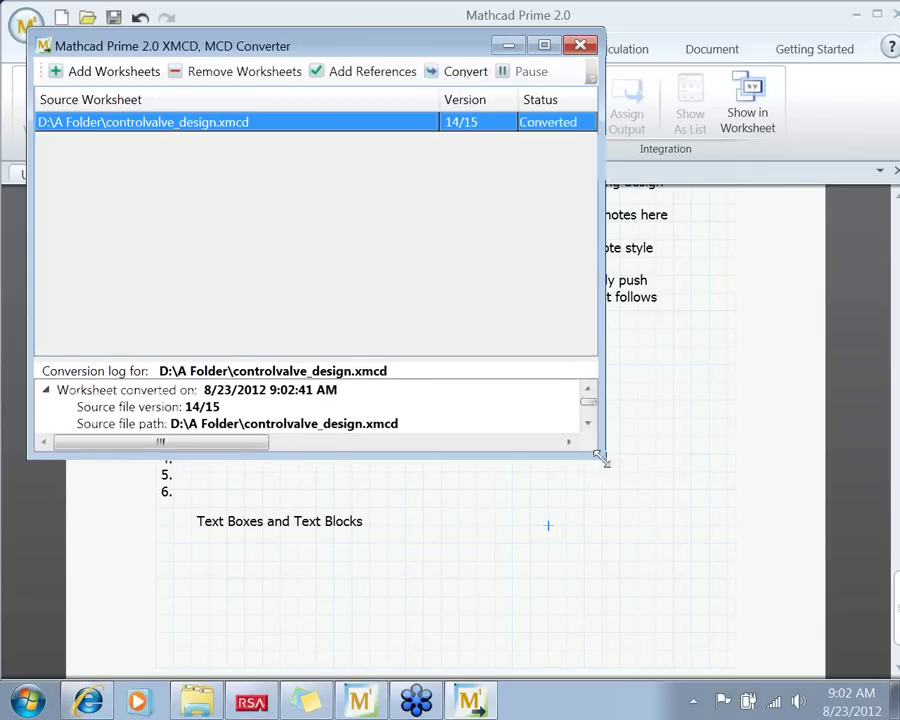
{"action": "left_click_drag", "start_coordinate": [603, 457], "coordinate": [635, 496]}
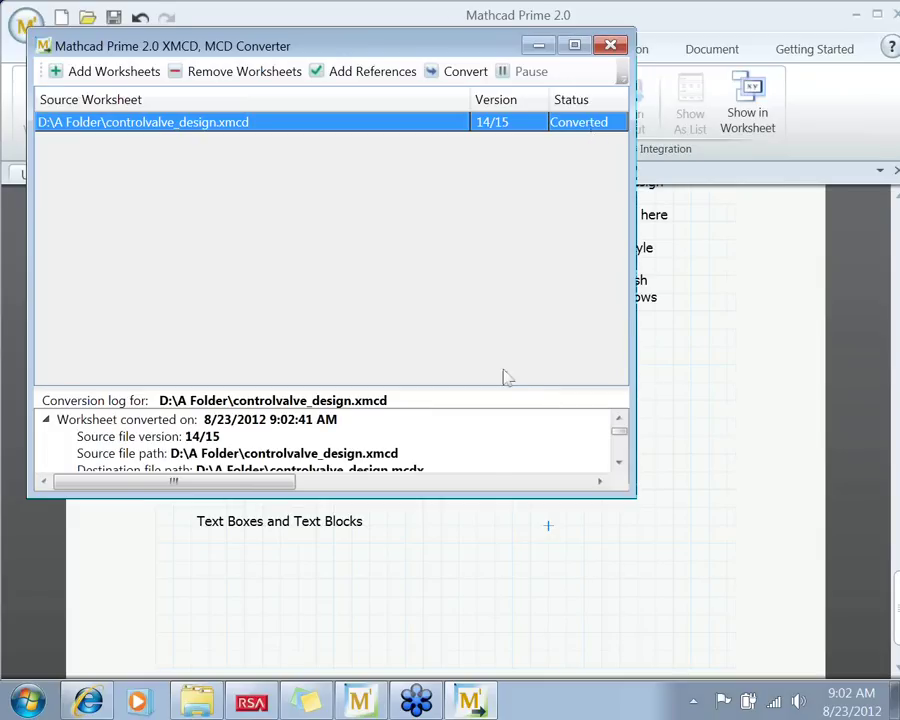
{"action": "left_click_drag", "start_coordinate": [499, 386], "coordinate": [492, 240]}
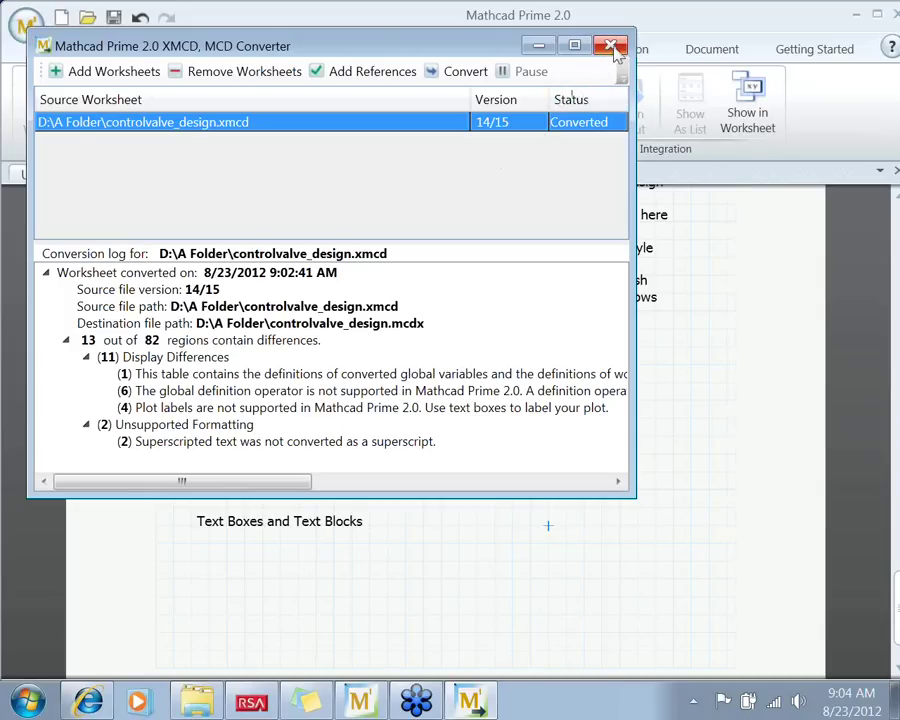
Move the converter window aside and open the converted controlvalve_design.mcdx from D:\A Folder, with all file types listed
{"action": "left_click_drag", "start_coordinate": [491, 50], "coordinate": [754, 227]}
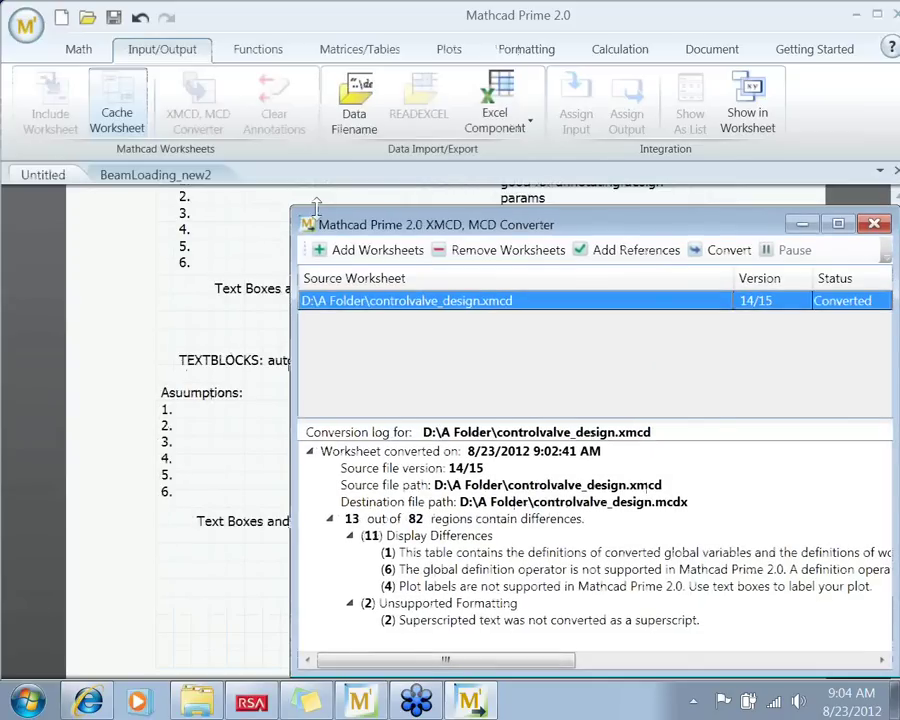
{"action": "left_click_drag", "start_coordinate": [288, 207], "coordinate": [370, 268]}
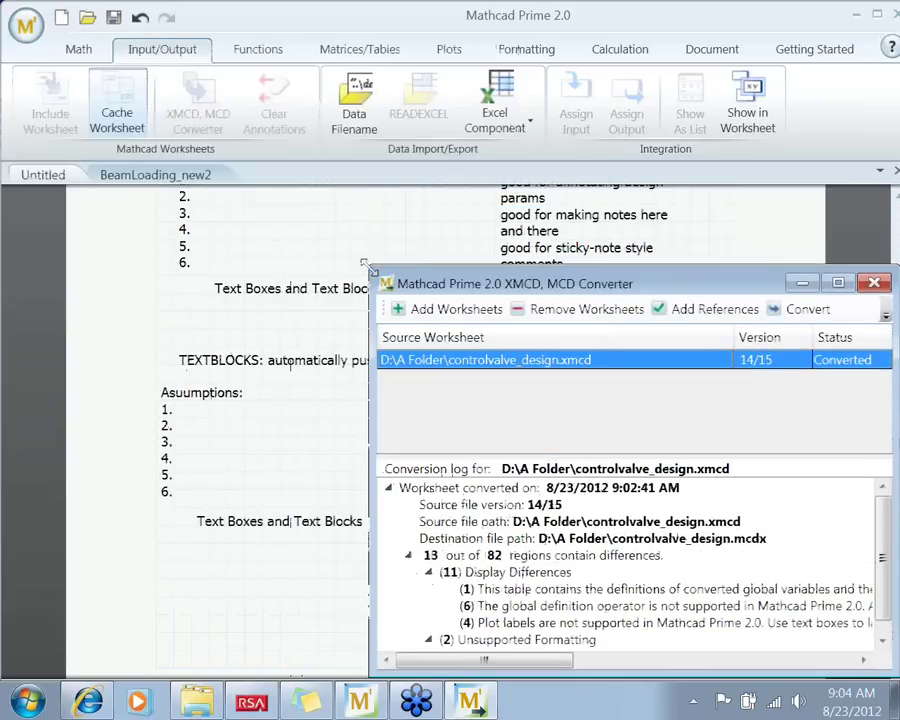
{"action": "left_click", "coordinate": [28, 38]}
{"action": "left_click", "coordinate": [28, 36]}
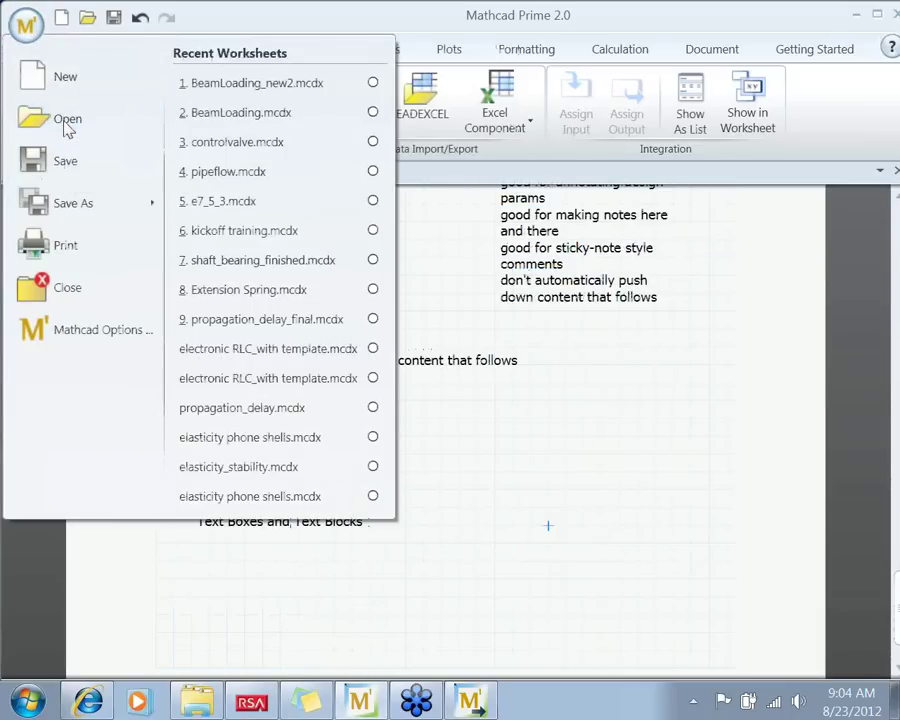
{"action": "left_click", "coordinate": [66, 124]}
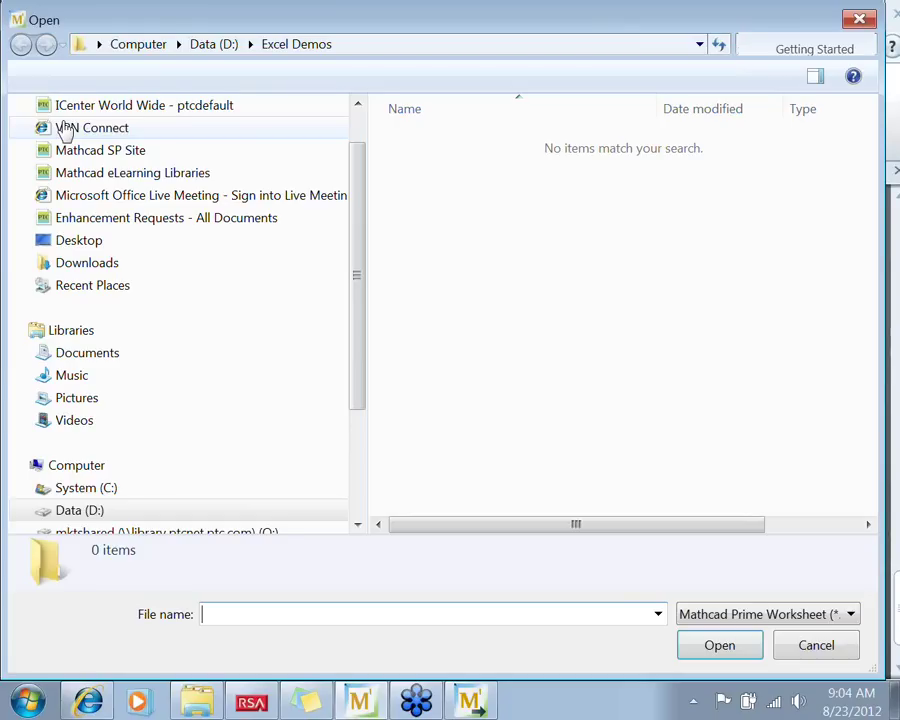
{"action": "left_click", "coordinate": [60, 515]}
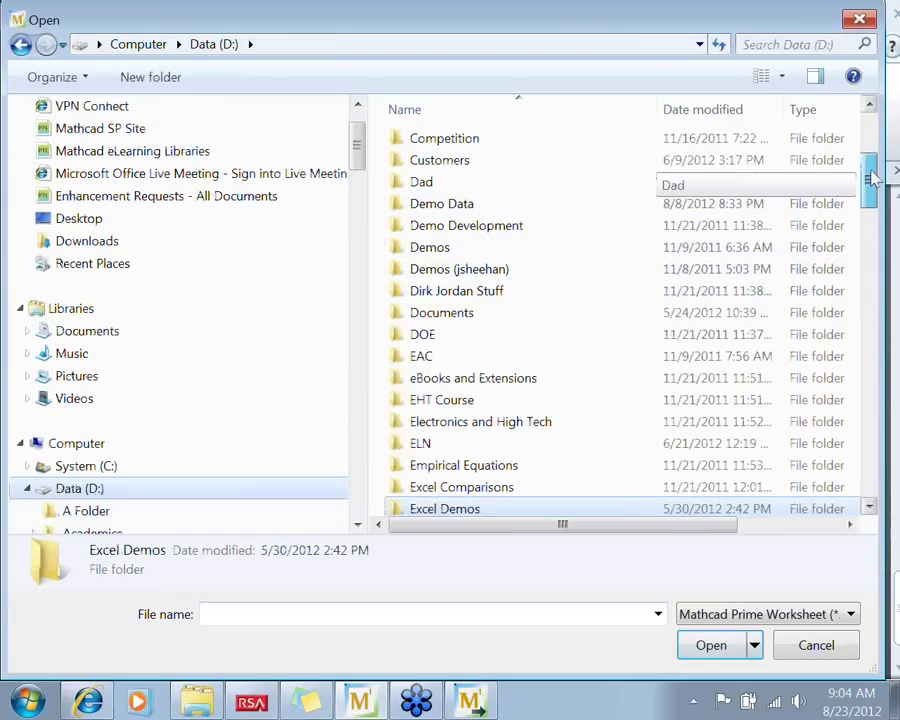
{"action": "scroll", "coordinate": [482, 146], "scroll_direction": "up", "scroll_amount": 5}
{"action": "double_click", "coordinate": [482, 146]}
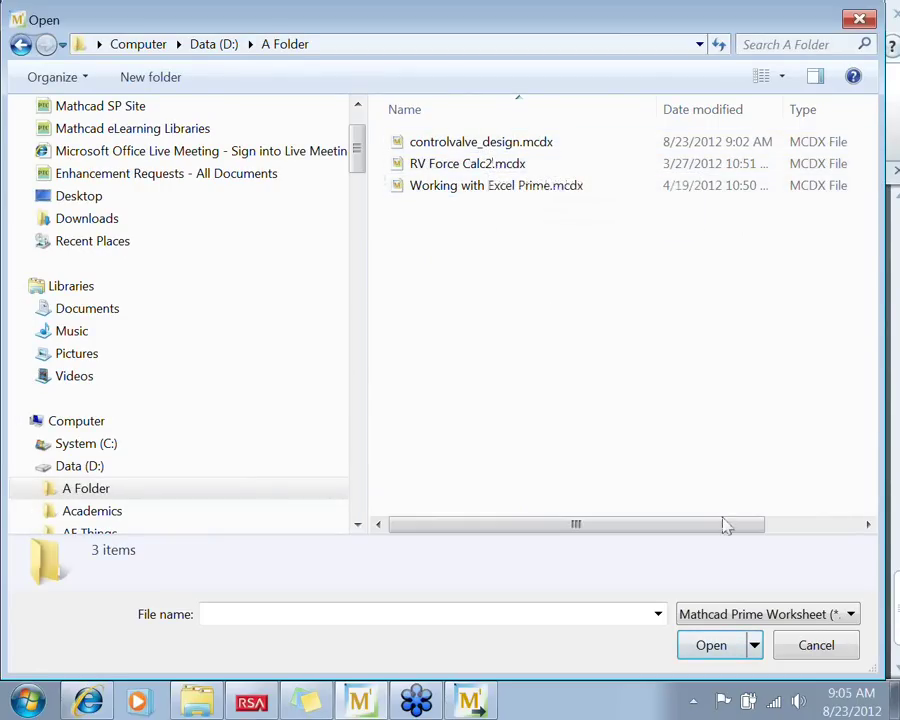
{"action": "left_click", "coordinate": [851, 617]}
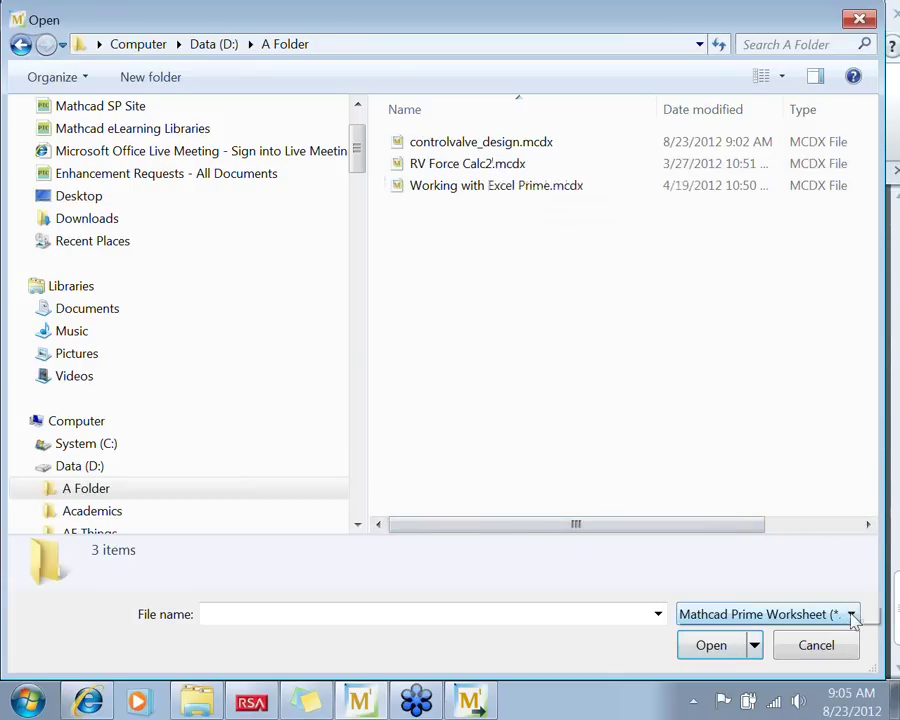
{"action": "left_click", "coordinate": [741, 648]}
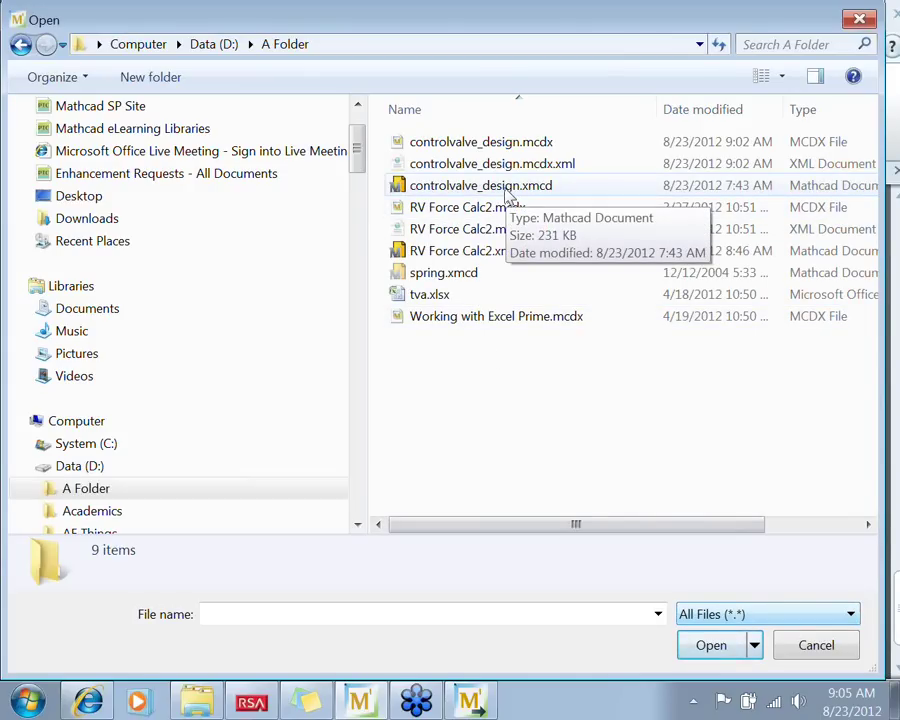
{"action": "left_click", "coordinate": [483, 148]}
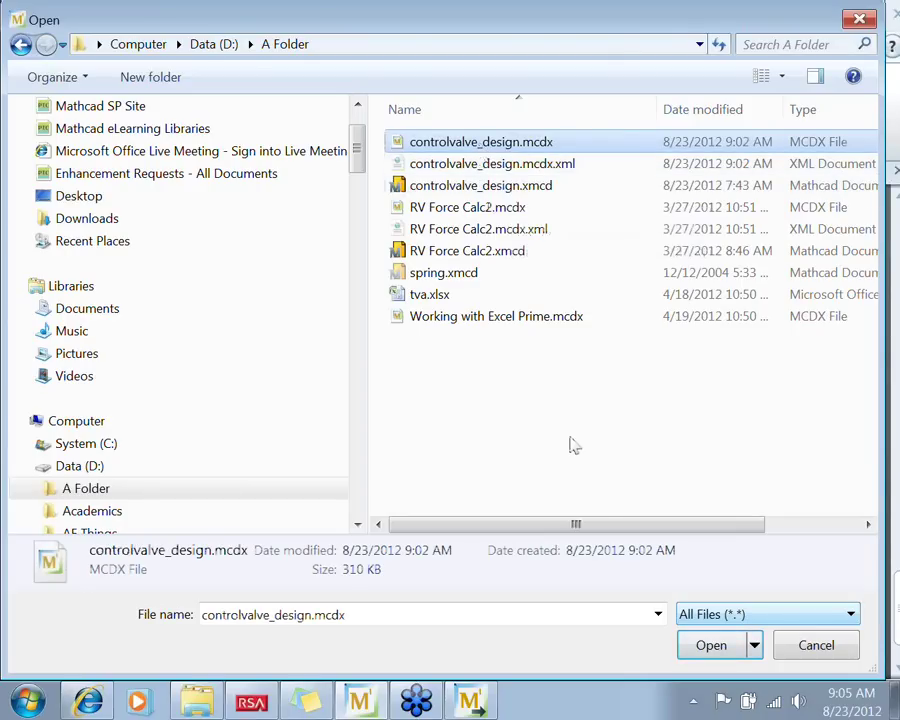
{"action": "left_click", "coordinate": [711, 646]}
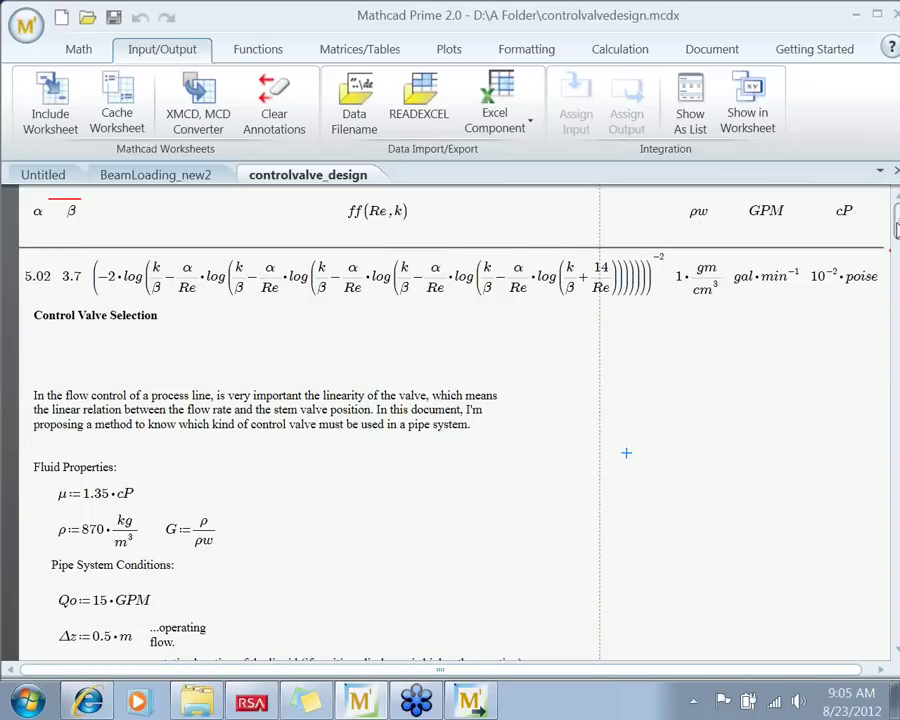
Look over the start of the converted control valve worksheet and launch Mathcad 15
{"action": "mouse_move", "coordinate": [897, 228]}
{"action": "left_mouse_down"}
{"action": "mouse_move", "coordinate": [897, 240]}
{"action": "mouse_move", "coordinate": [897, 228]}
{"action": "left_mouse_up"}
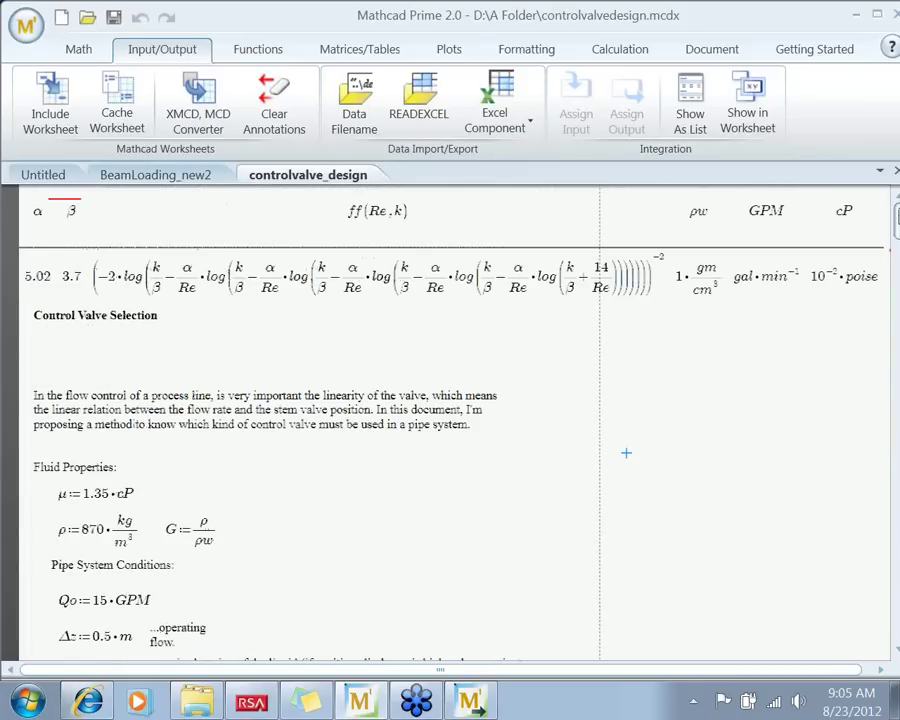
{"action": "scroll", "coordinate": [381, 548], "scroll_direction": "down", "scroll_amount": 3}
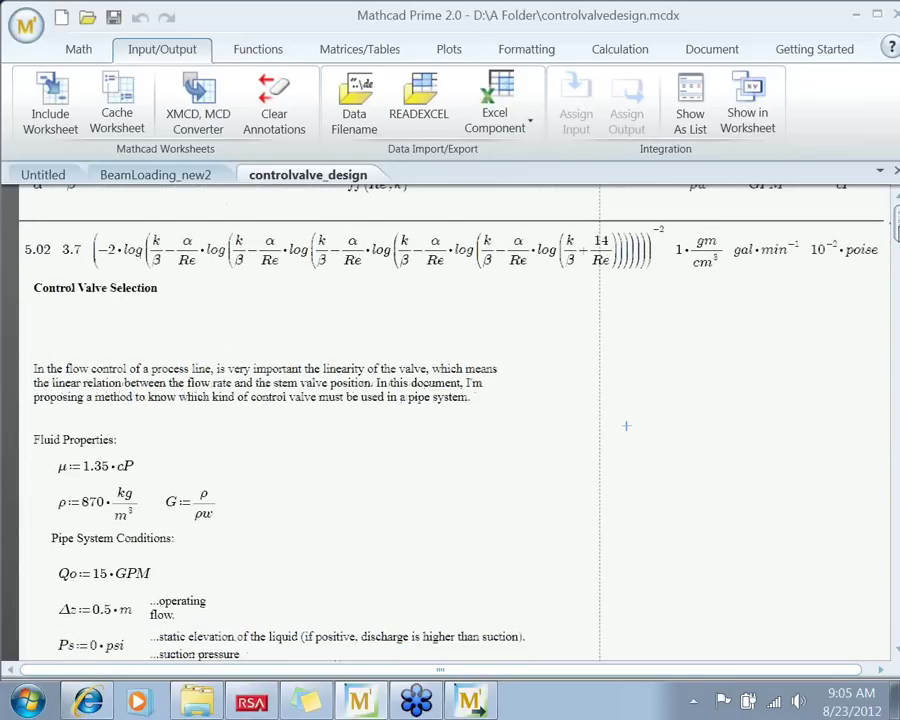
{"action": "left_click", "coordinate": [30, 702]}
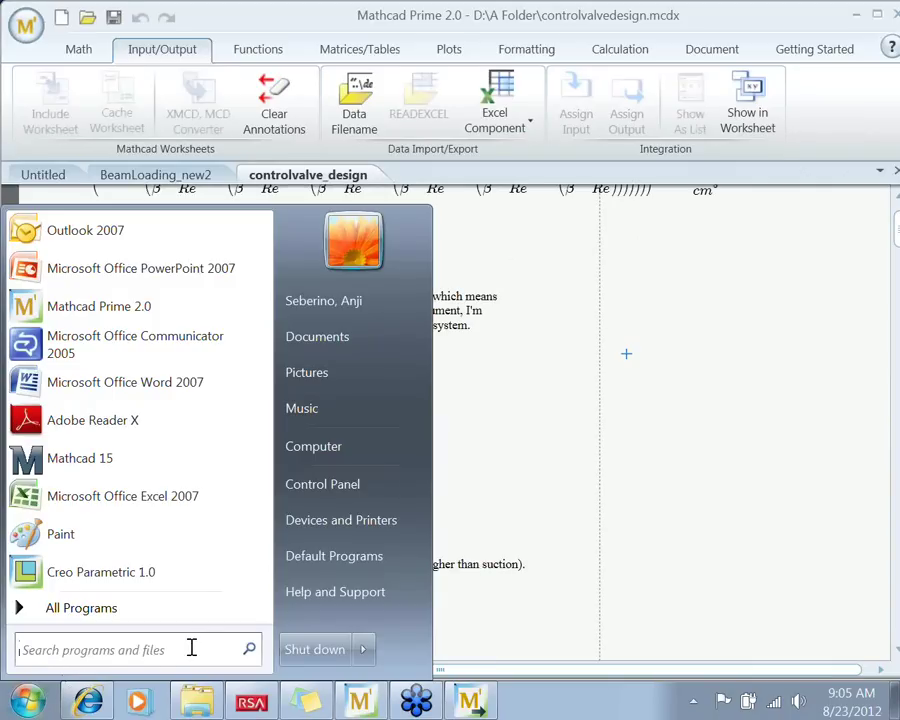
{"action": "left_click", "coordinate": [76, 460]}
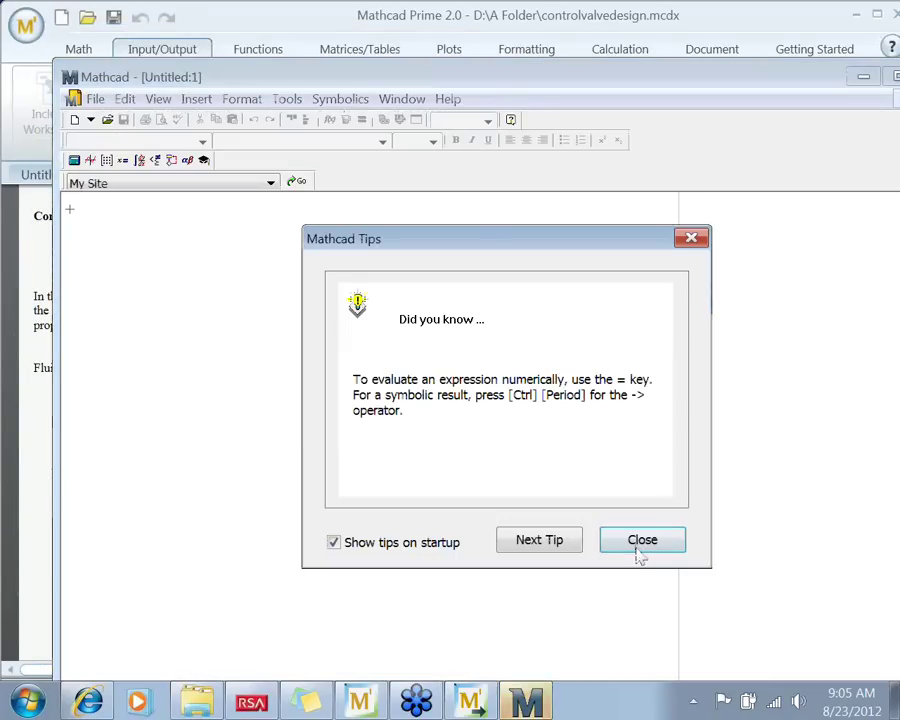
Dismiss the startup tips, open controlvalve_design.xmcd in Mathcad 15 and reposition its window to show the full worksheet
{"action": "left_click", "coordinate": [634, 546]}
{"action": "left_click", "coordinate": [95, 99]}
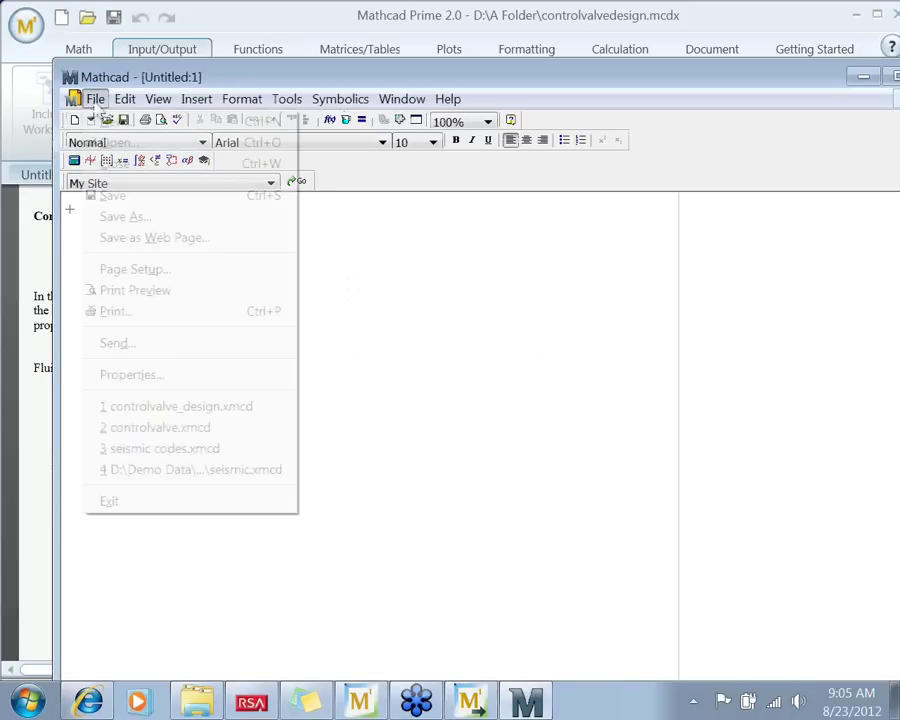
{"action": "left_click", "coordinate": [223, 414]}
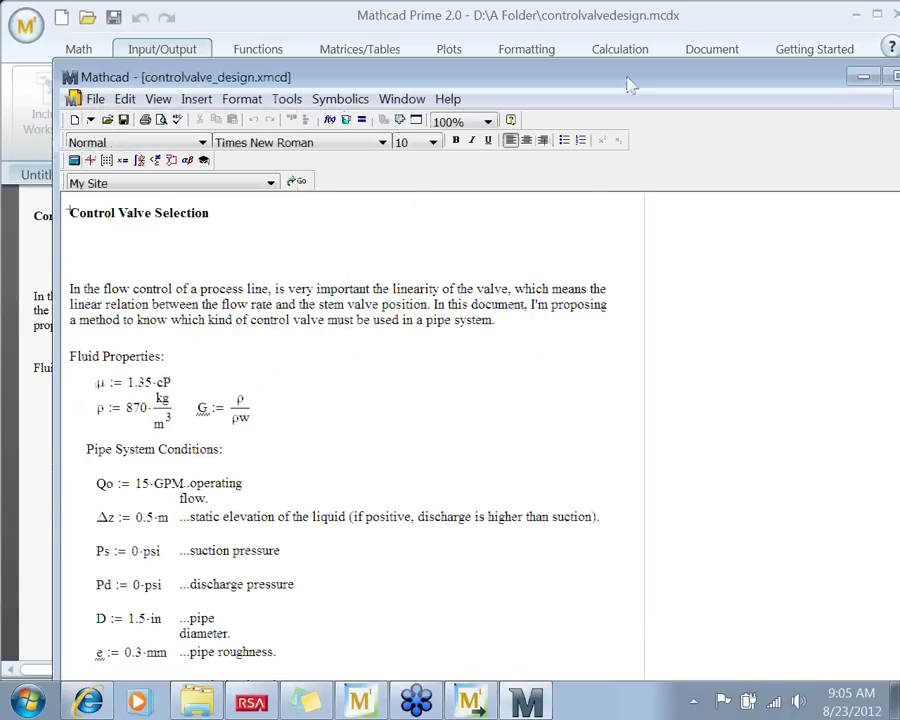
{"action": "left_click_drag", "start_coordinate": [627, 85], "coordinate": [585, 14]}
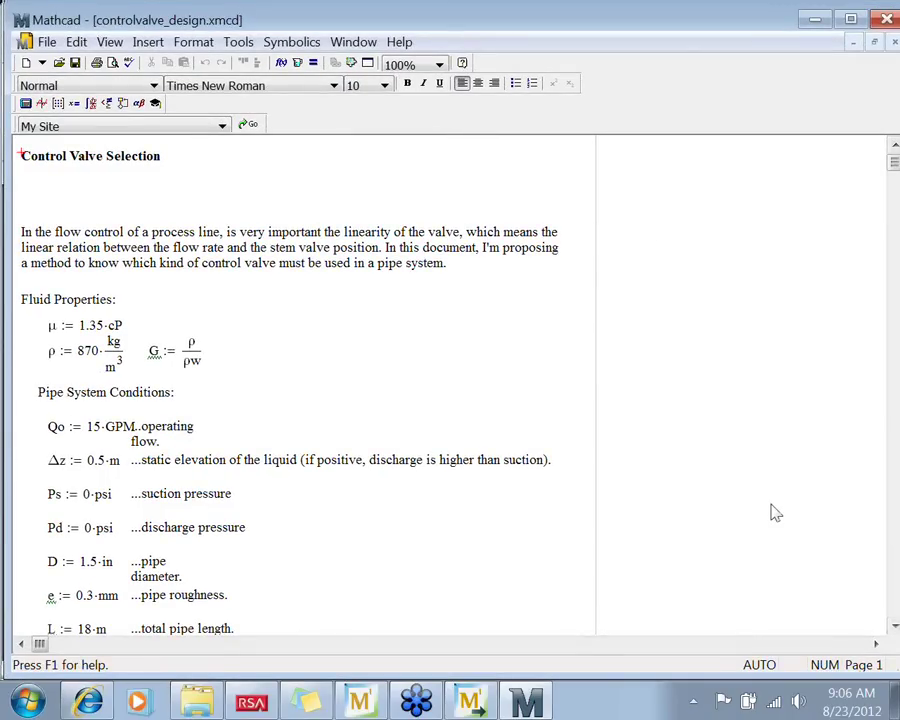
Examine the legacy worksheet's pipe system conditions, friction factor, modified Bernoulli and system head curve equations
{"action": "left_click", "coordinate": [763, 497]}
{"action": "left_click", "coordinate": [687, 548]}
{"action": "left_click", "coordinate": [138, 494]}
{"action": "left_click", "coordinate": [172, 528]}
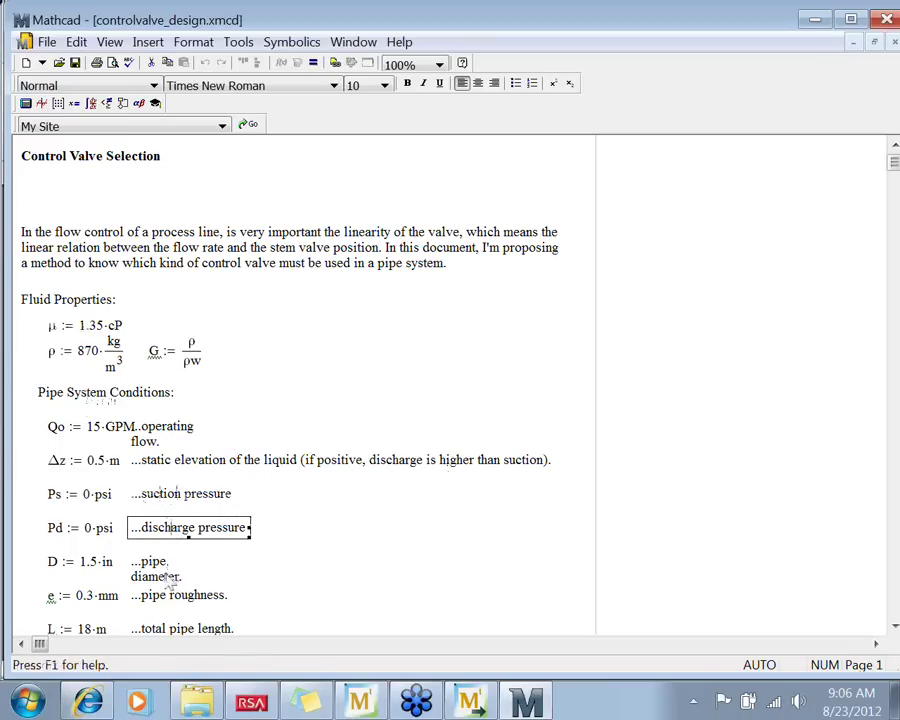
{"action": "left_click", "coordinate": [135, 576]}
{"action": "left_click", "coordinate": [86, 563]}
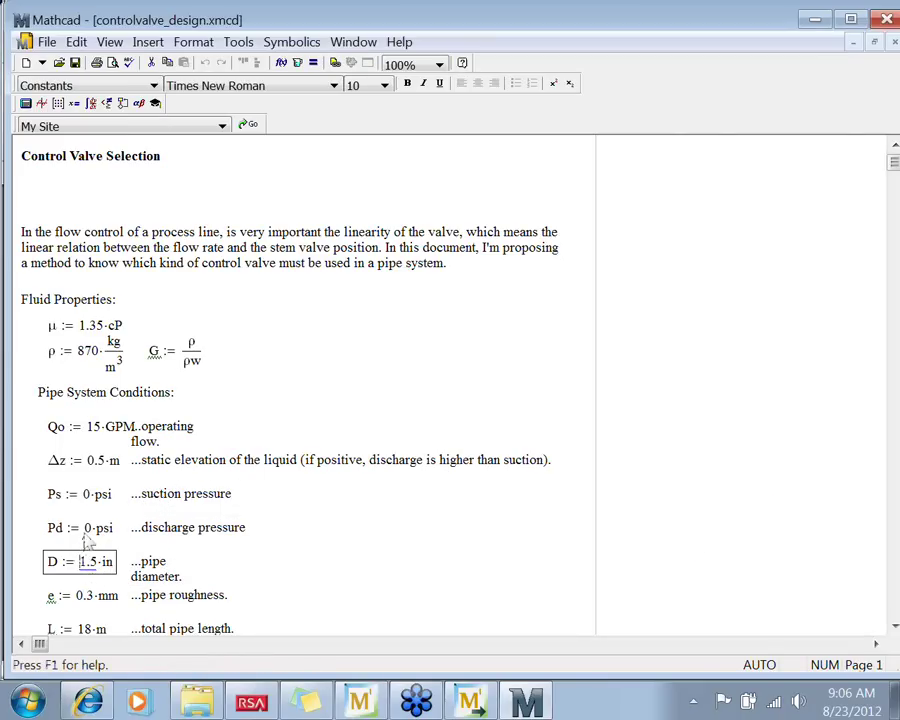
{"action": "left_click", "coordinate": [86, 530]}
{"action": "left_click", "coordinate": [90, 496]}
{"action": "left_click", "coordinate": [394, 560]}
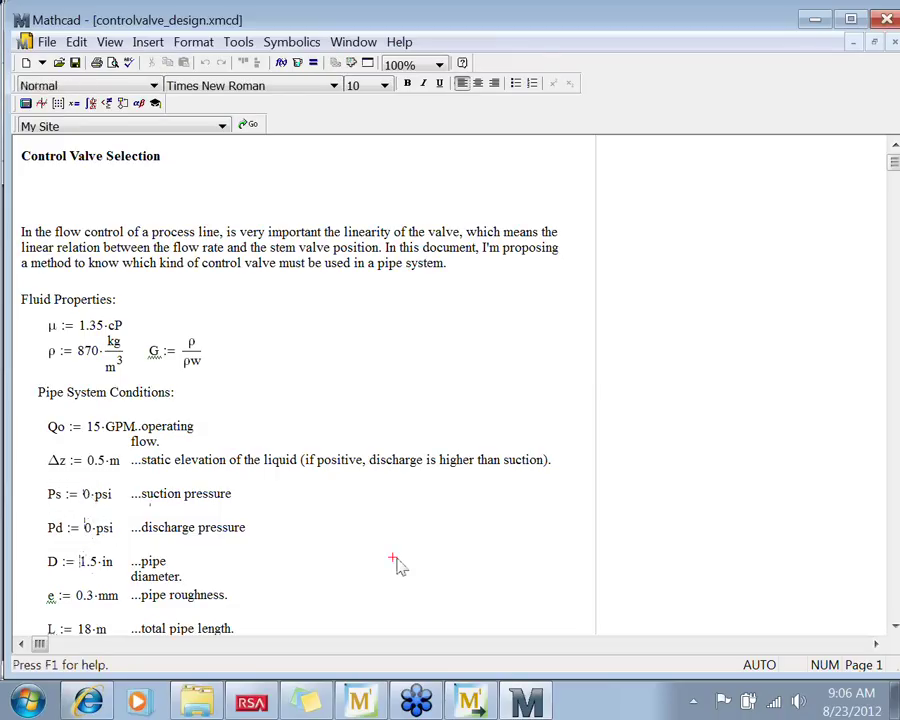
{"action": "scroll", "coordinate": [398, 566], "scroll_direction": "down", "scroll_amount": 5}
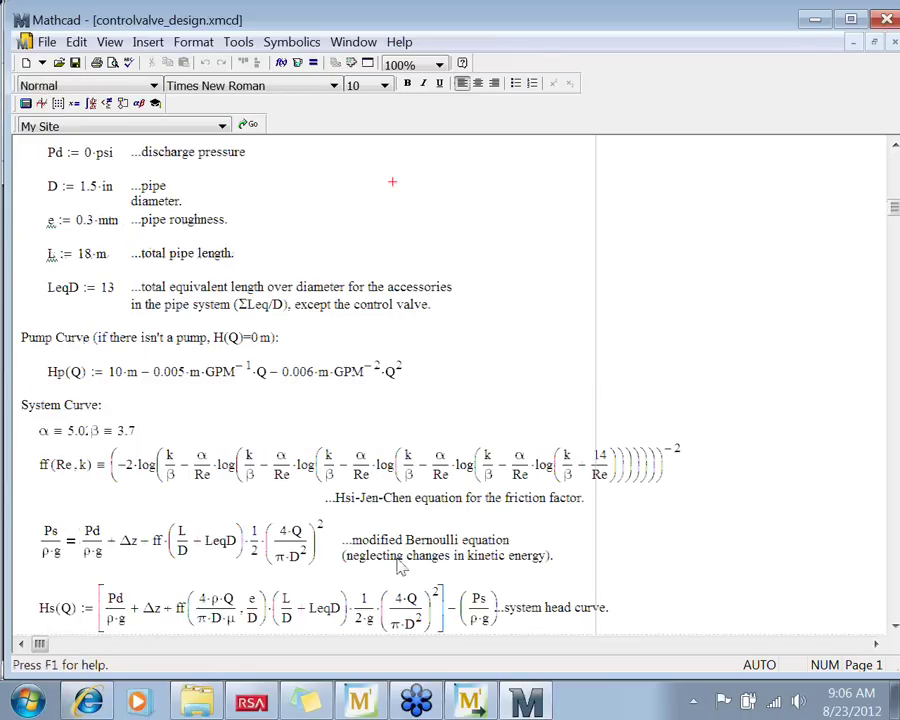
{"action": "left_click", "coordinate": [234, 478]}
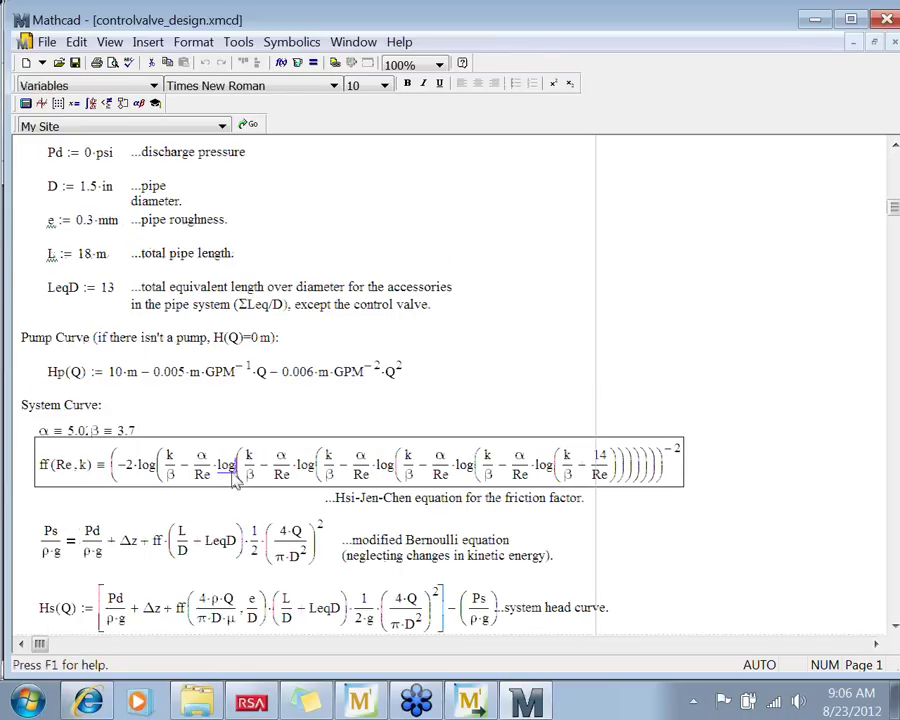
{"action": "left_click", "coordinate": [222, 542]}
{"action": "left_click", "coordinate": [236, 606]}
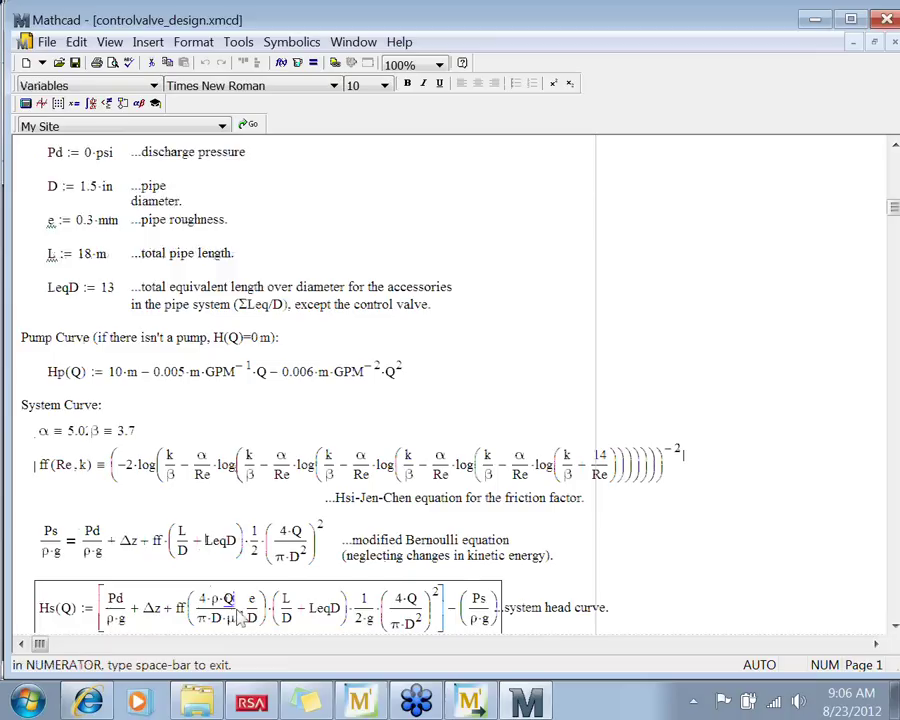
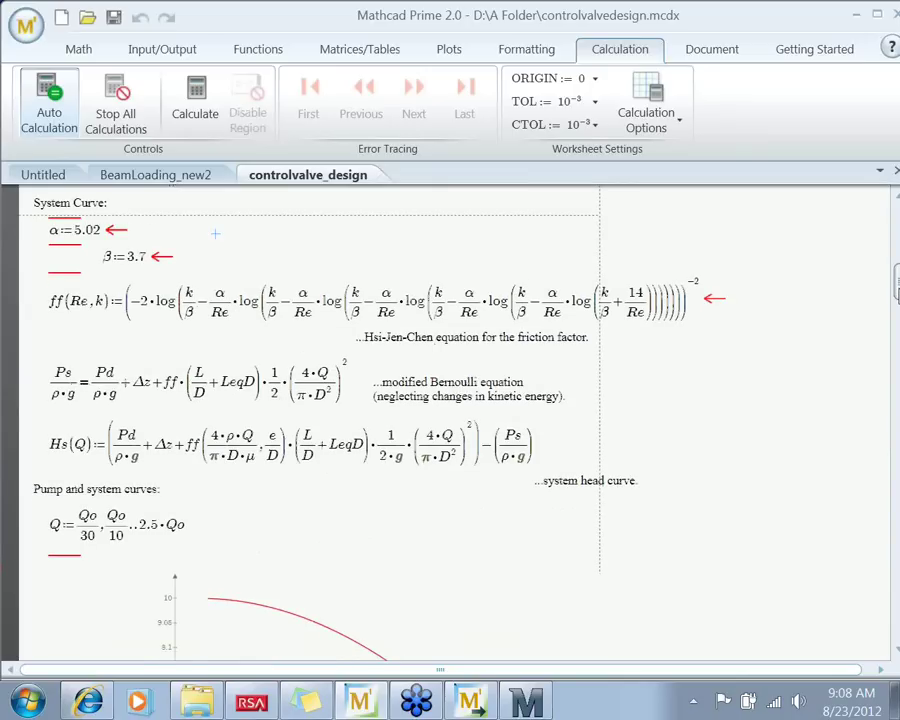
In the converted Mathcad Prime worksheet's pump and system curves plot, set the Hp(Q) trace to the third-thinnest thickness
{"action": "scroll", "coordinate": [300, 420], "scroll_direction": "down", "scroll_amount": 2}
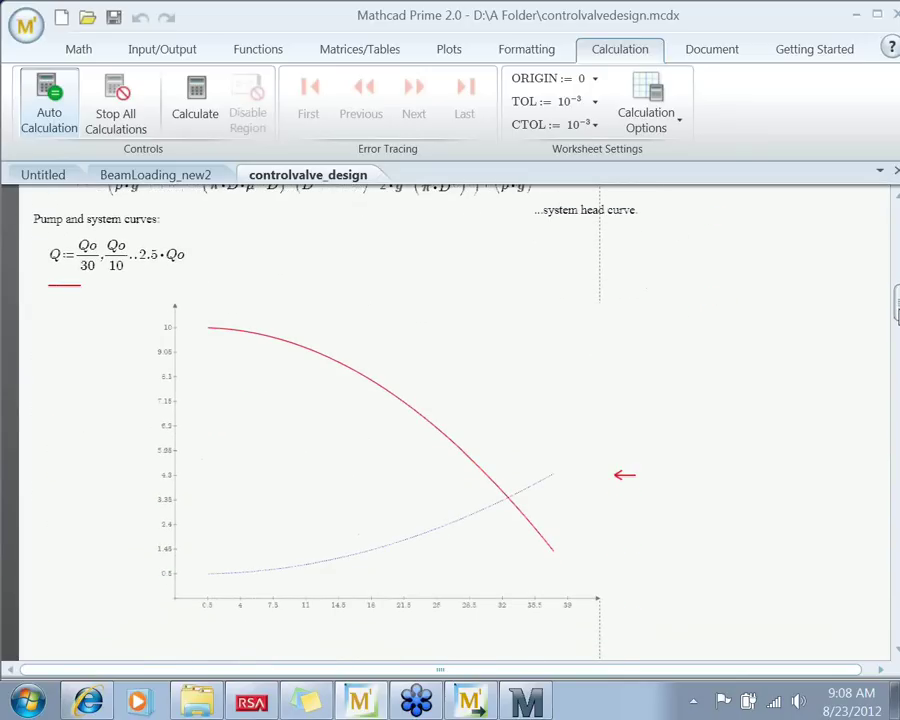
{"action": "left_click", "coordinate": [388, 492]}
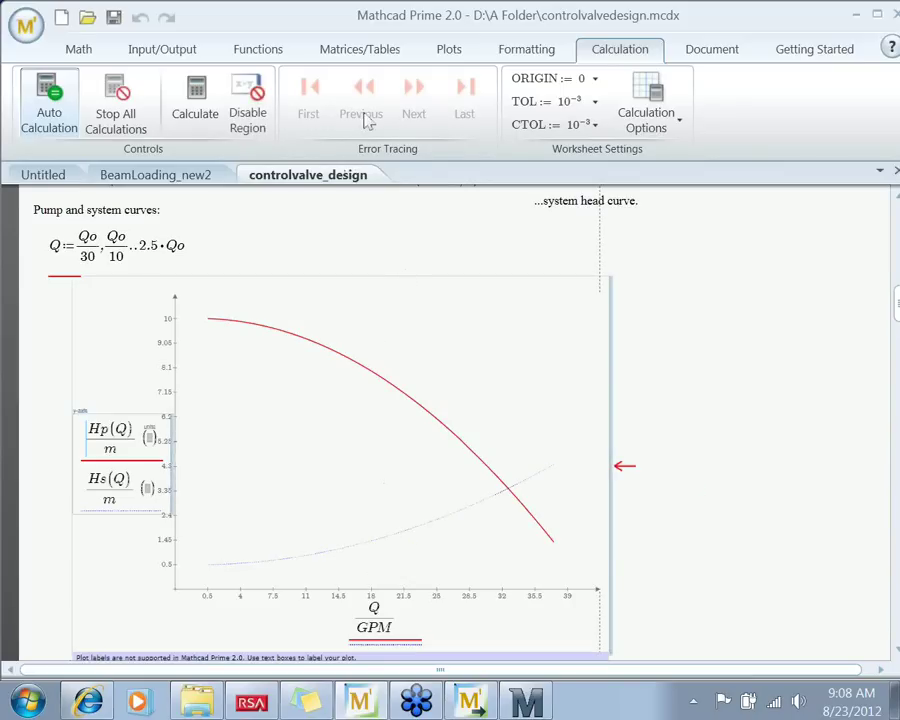
{"action": "left_click", "coordinate": [449, 52]}
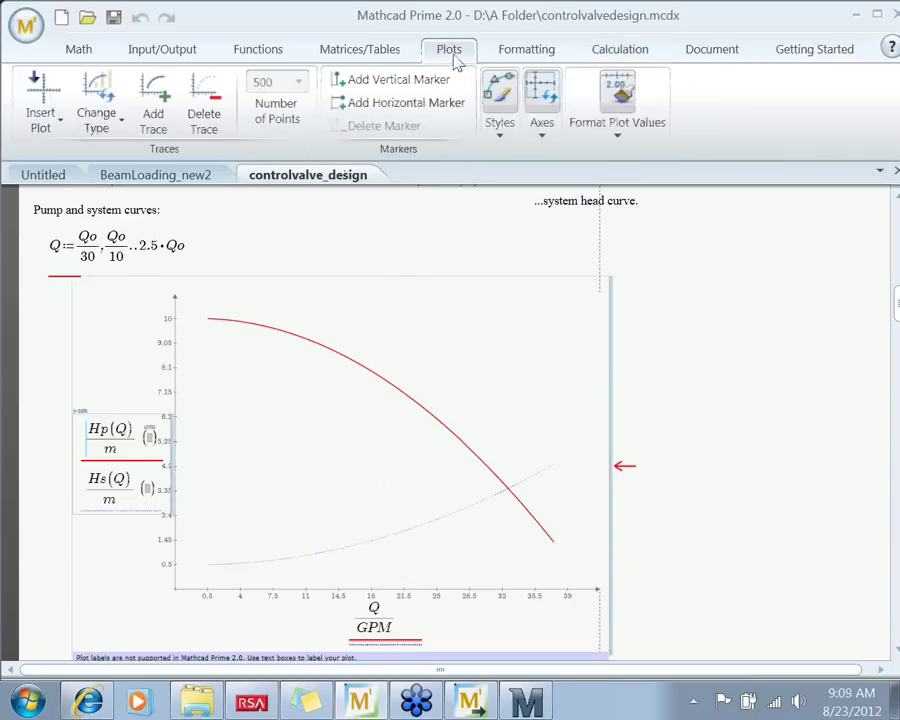
{"action": "left_click", "coordinate": [508, 134]}
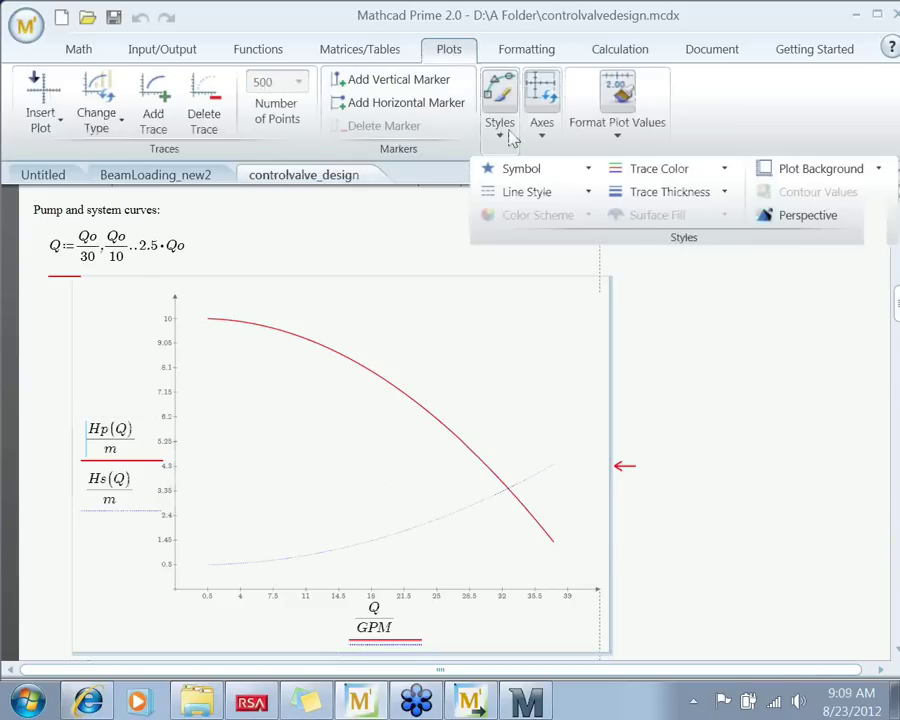
{"action": "left_click", "coordinate": [720, 191]}
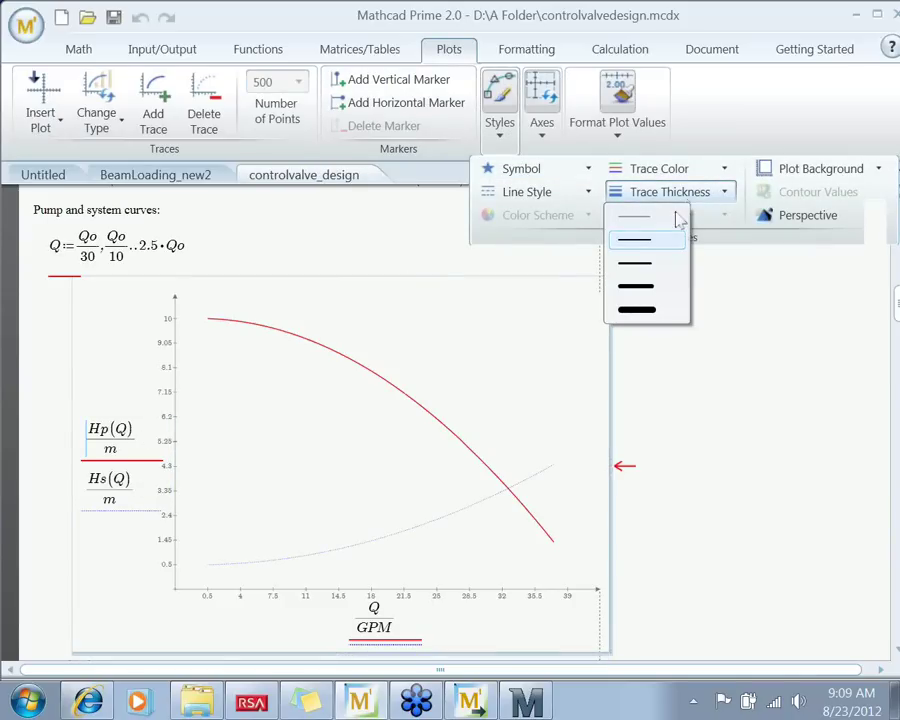
{"action": "left_click", "coordinate": [643, 265]}
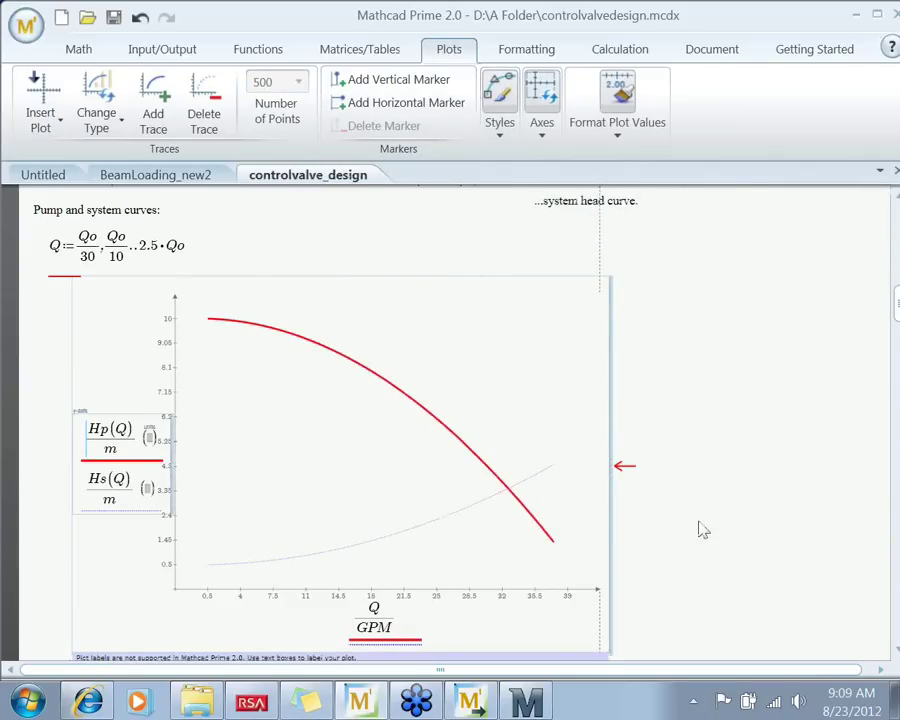
Set the Hs(Q) trace in the same plot to the second-thickest line and deselect the plot
{"action": "left_click", "coordinate": [95, 490]}
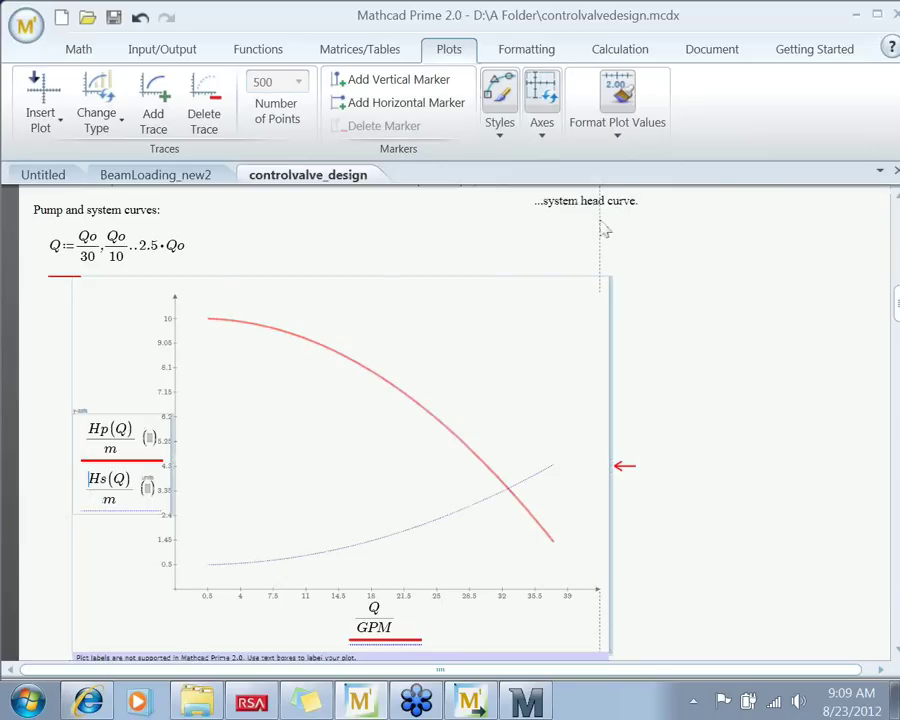
{"action": "left_click", "coordinate": [501, 132]}
{"action": "left_click", "coordinate": [720, 195]}
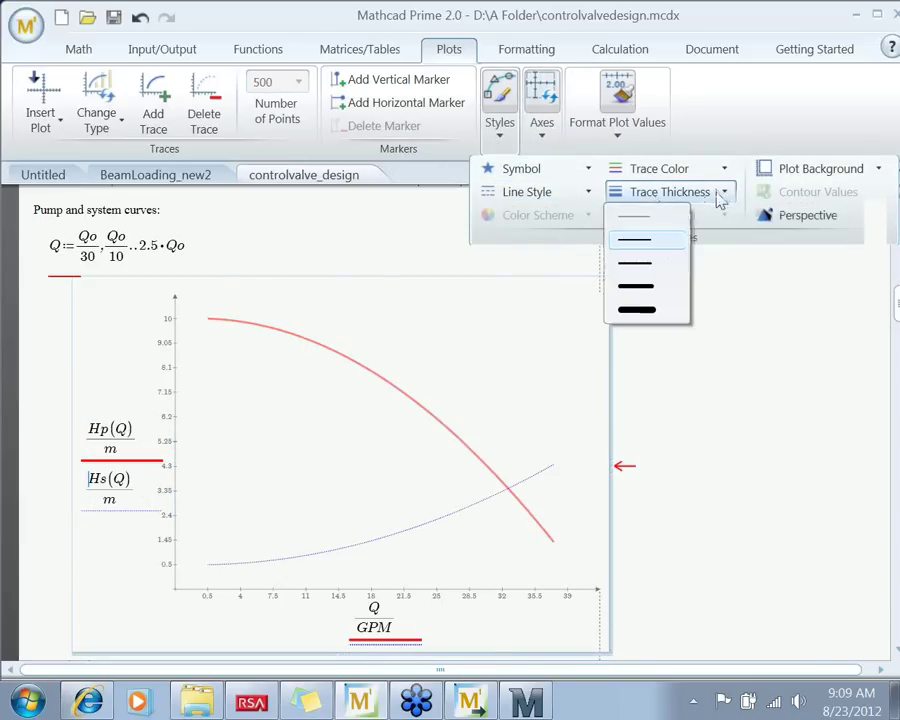
{"action": "left_click", "coordinate": [644, 292]}
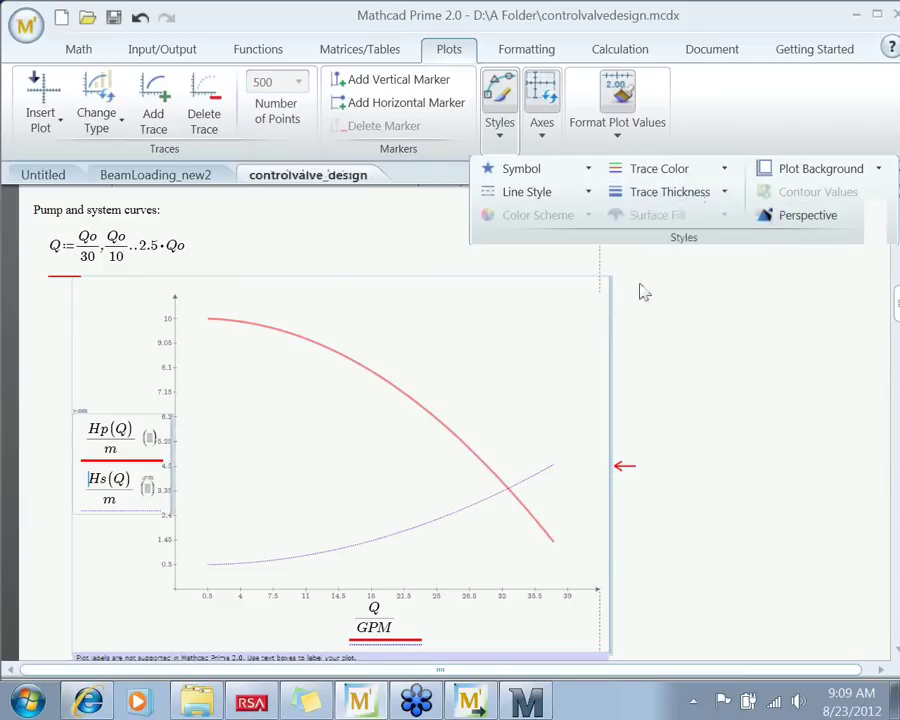
{"action": "left_click", "coordinate": [715, 421]}
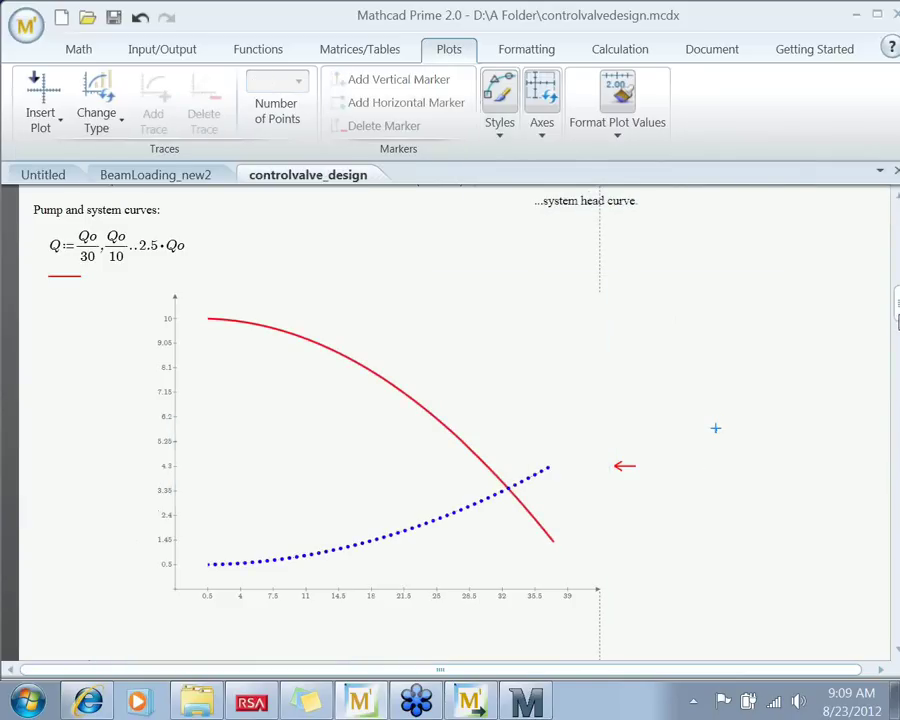
Look through the rest of the converted worksheet, checking the valve equations, characteristic plots and annotated regions
{"action": "scroll", "coordinate": [450, 420], "scroll_direction": "down", "scroll_amount": 3}
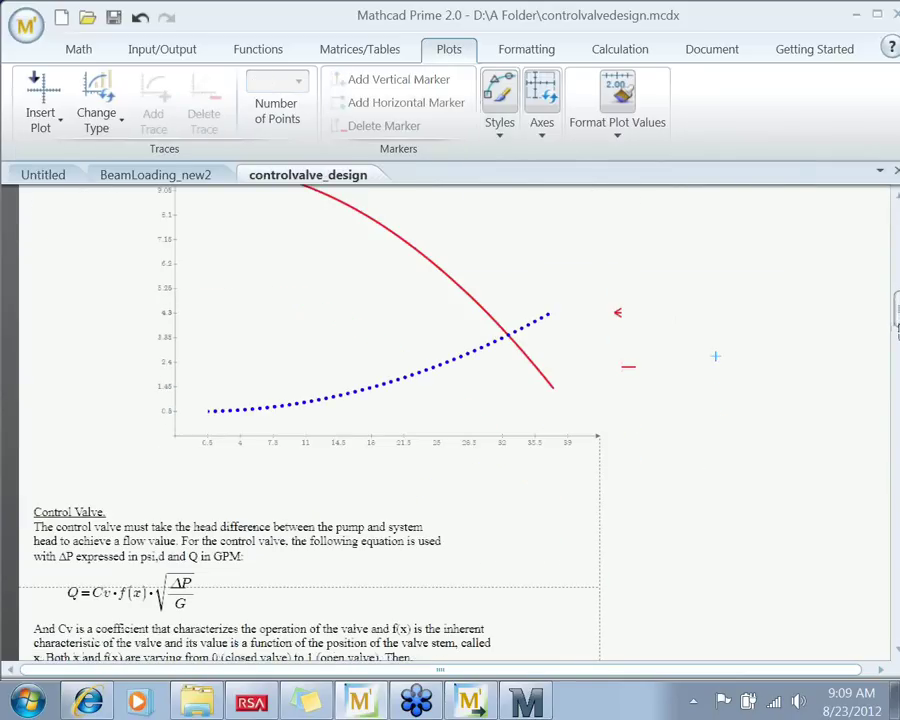
{"action": "scroll", "coordinate": [450, 420], "scroll_direction": "down", "scroll_amount": 5}
{"action": "scroll", "coordinate": [450, 420], "scroll_direction": "down", "scroll_amount": 7}
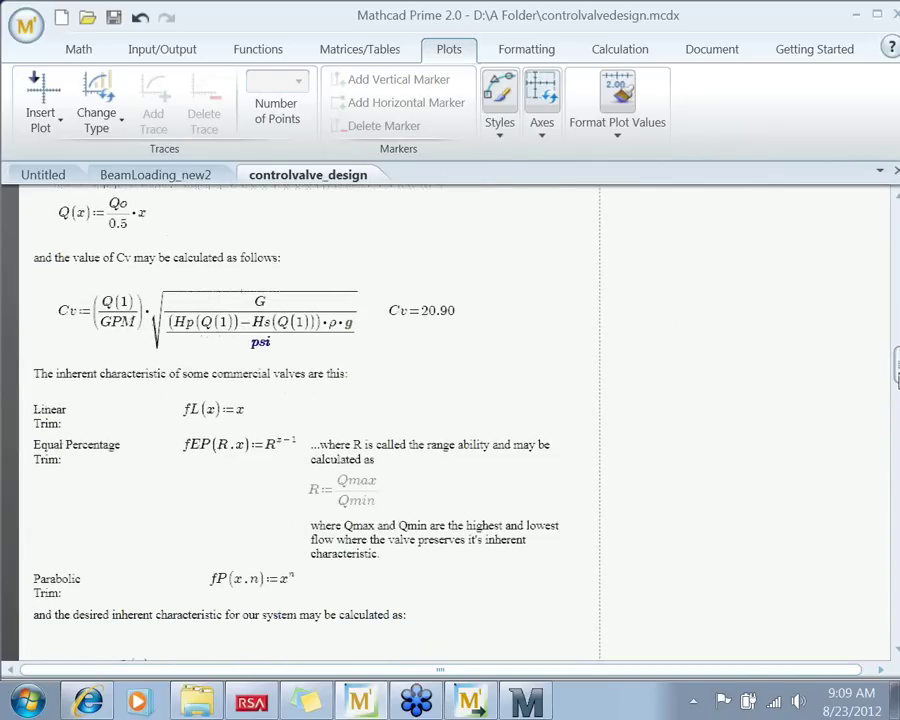
{"action": "scroll", "coordinate": [305, 490], "scroll_direction": "down", "scroll_amount": 15}
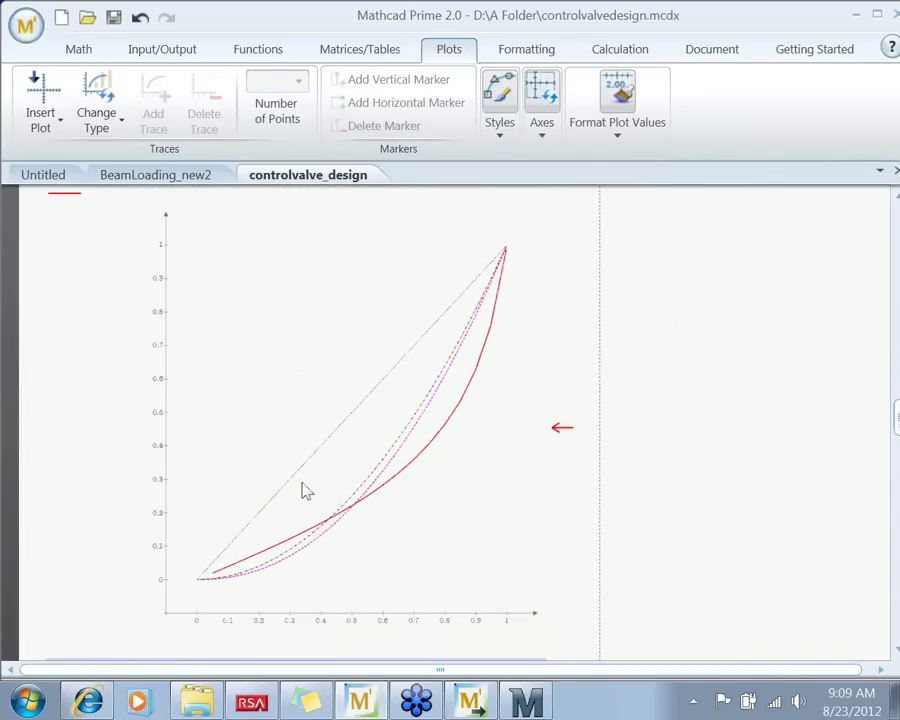
{"action": "left_click", "coordinate": [349, 462]}
{"action": "left_click", "coordinate": [661, 479]}
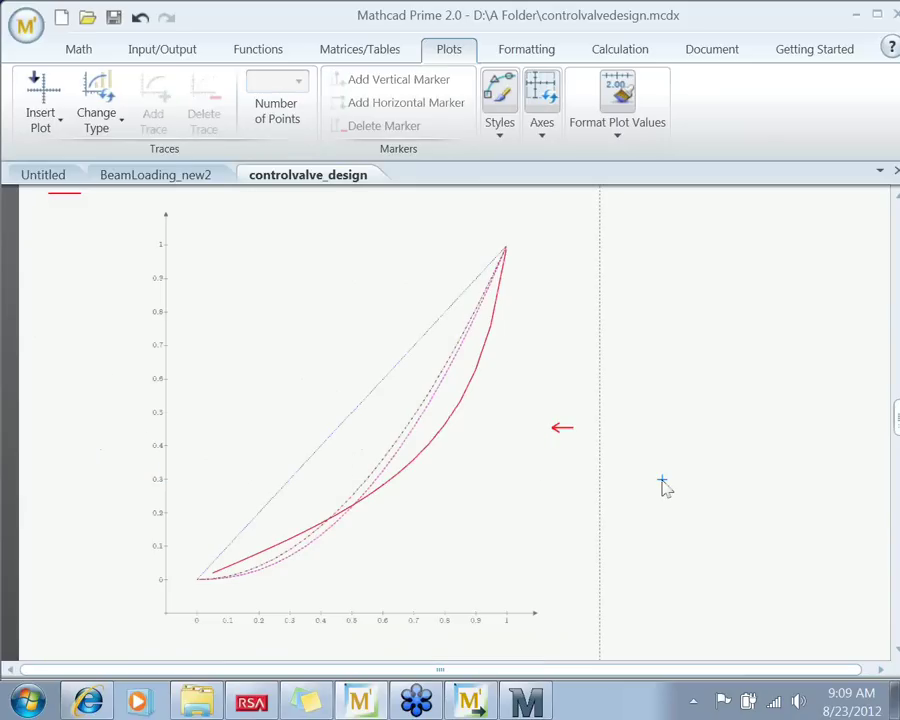
{"action": "scroll", "coordinate": [630, 300], "scroll_direction": "down", "scroll_amount": 2}
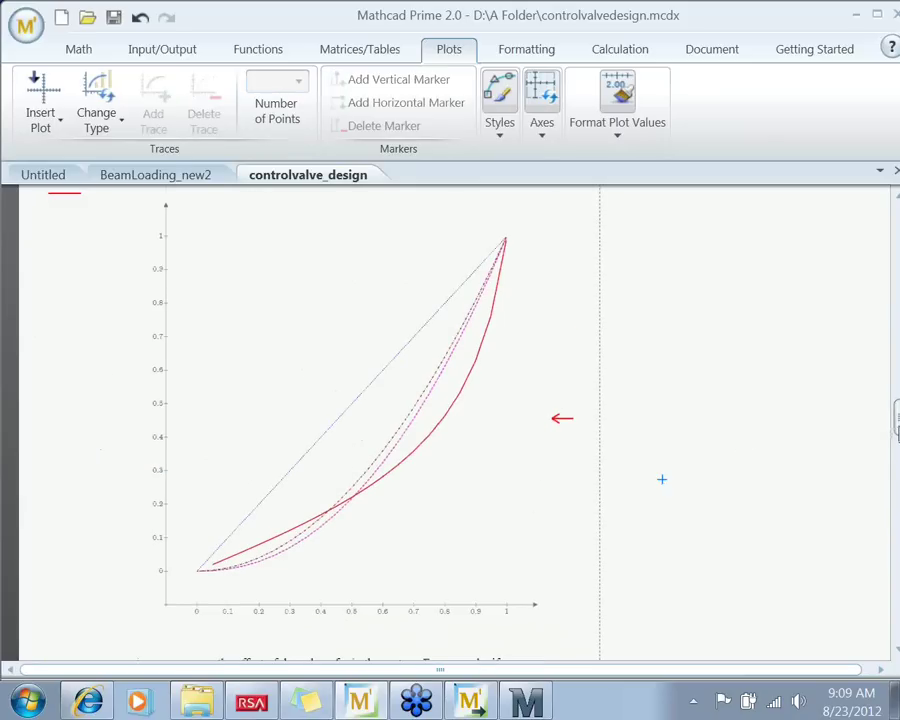
{"action": "scroll", "coordinate": [450, 420], "scroll_direction": "down", "scroll_amount": 10}
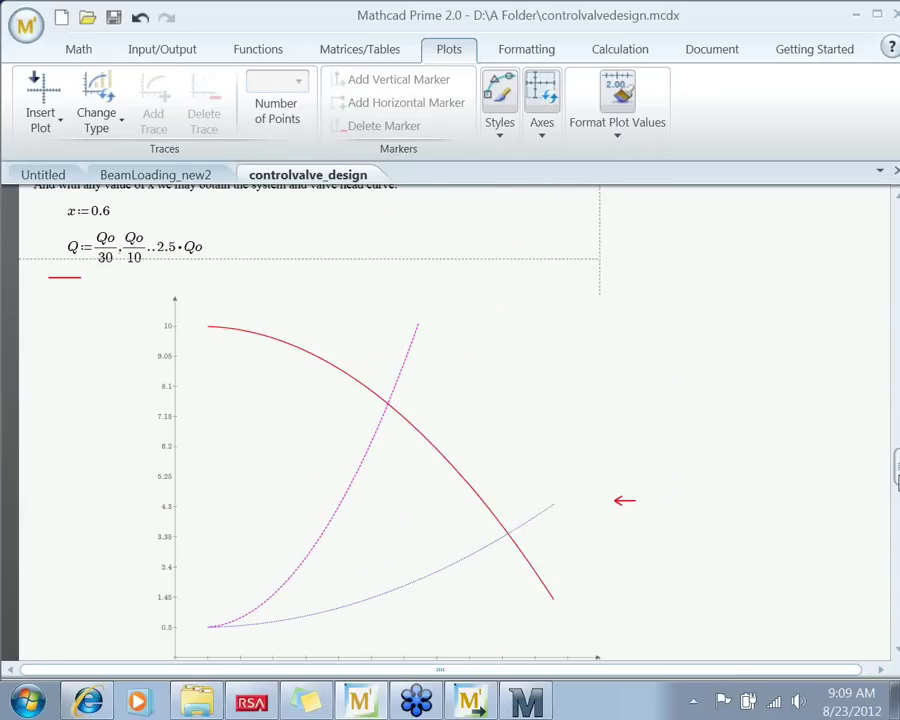
{"action": "scroll", "coordinate": [614, 447], "scroll_direction": "down", "scroll_amount": 9}
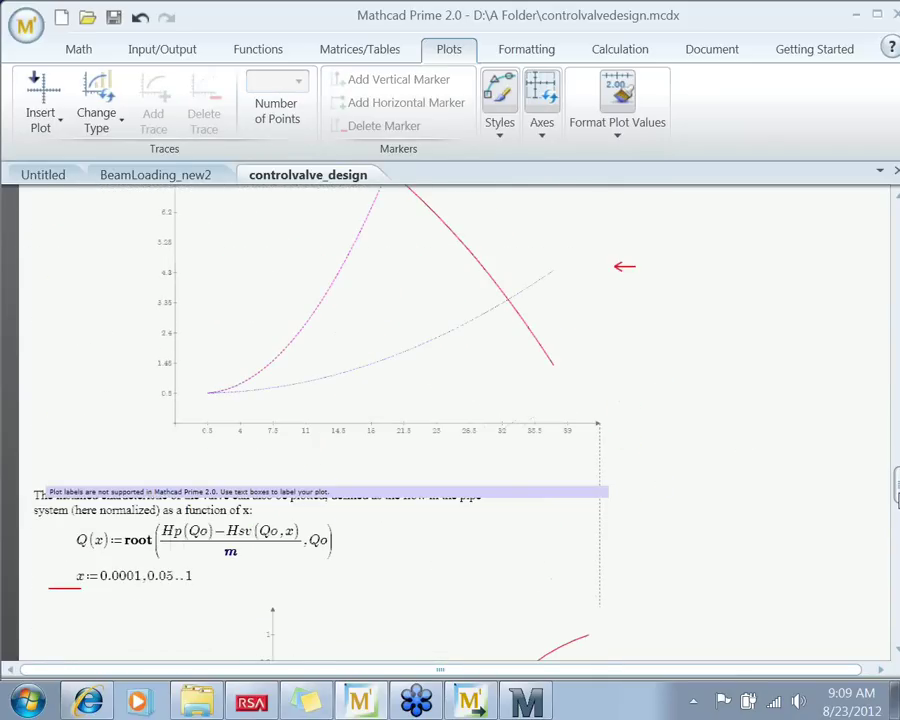
{"action": "scroll", "coordinate": [895, 515], "scroll_direction": "down", "scroll_amount": 6}
{"action": "scroll", "coordinate": [895, 527], "scroll_direction": "up", "scroll_amount": 6}
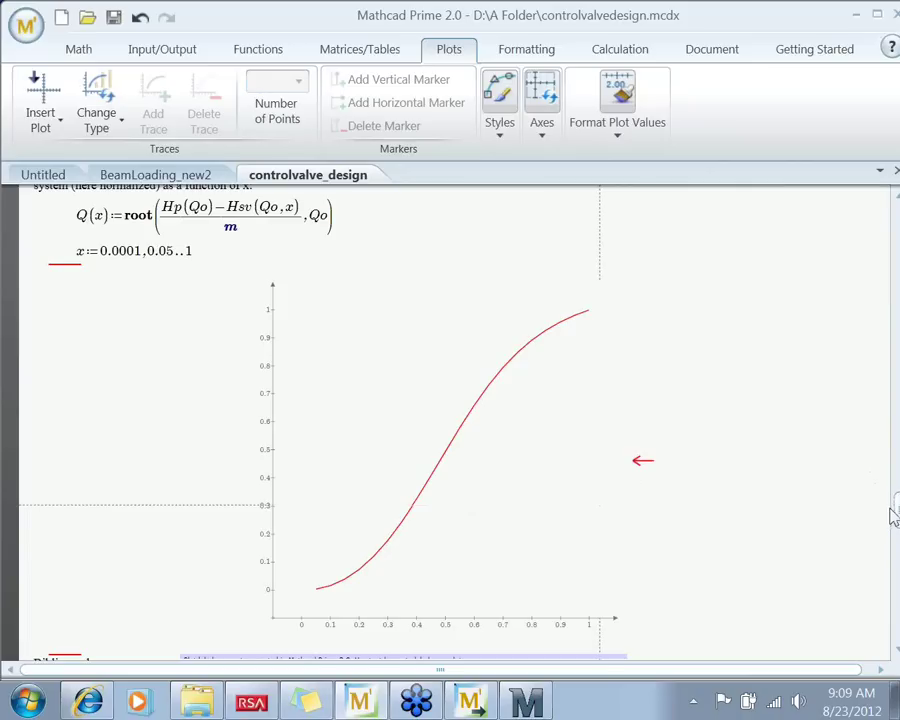
{"action": "left_click_drag", "start_coordinate": [897, 512], "coordinate": [897, 468]}
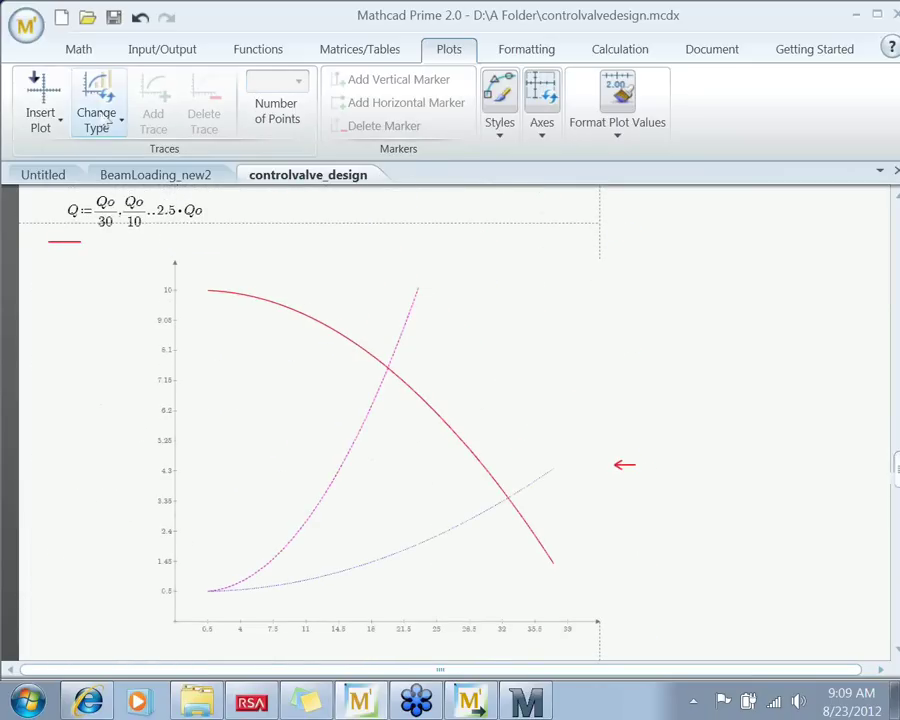
Clear all conversion annotations from the converted control valve worksheet and return to the valve inherent characteristic plot
{"action": "left_click", "coordinate": [160, 53]}
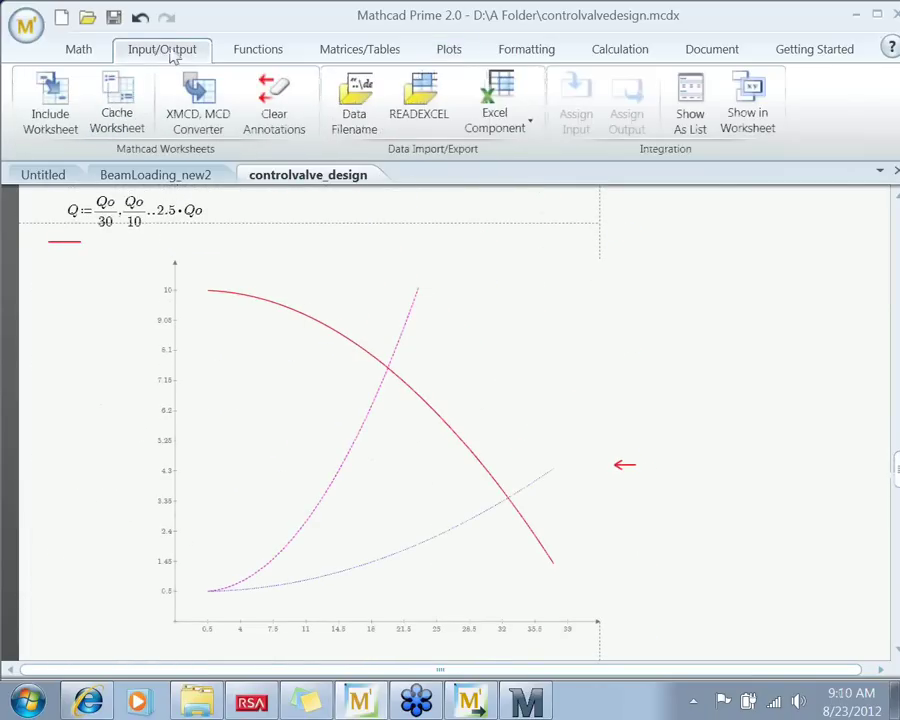
{"action": "left_click", "coordinate": [283, 135]}
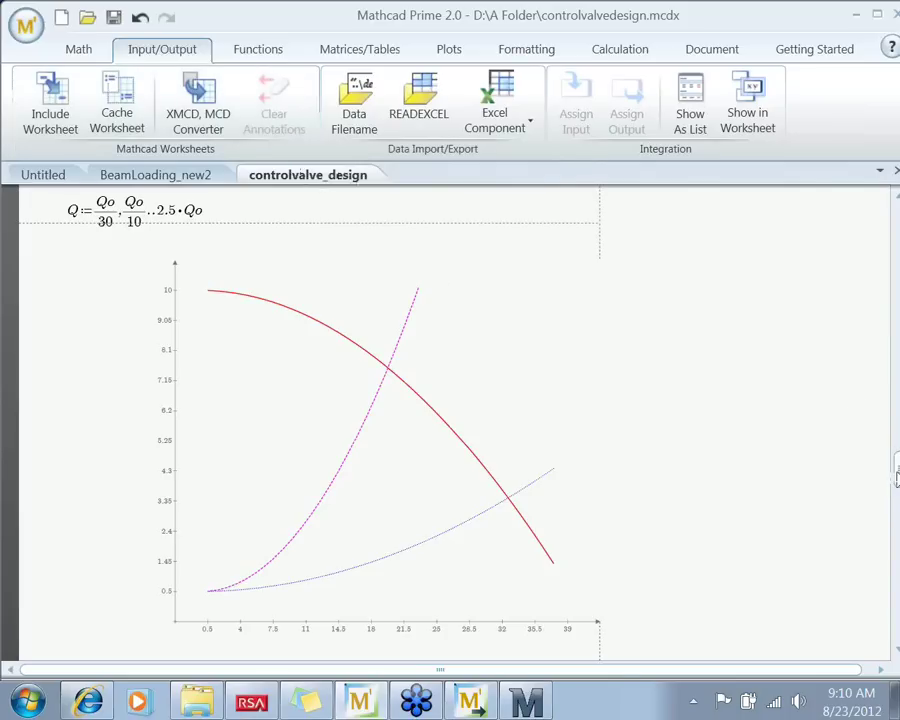
{"action": "left_click_drag", "start_coordinate": [897, 475], "coordinate": [897, 417]}
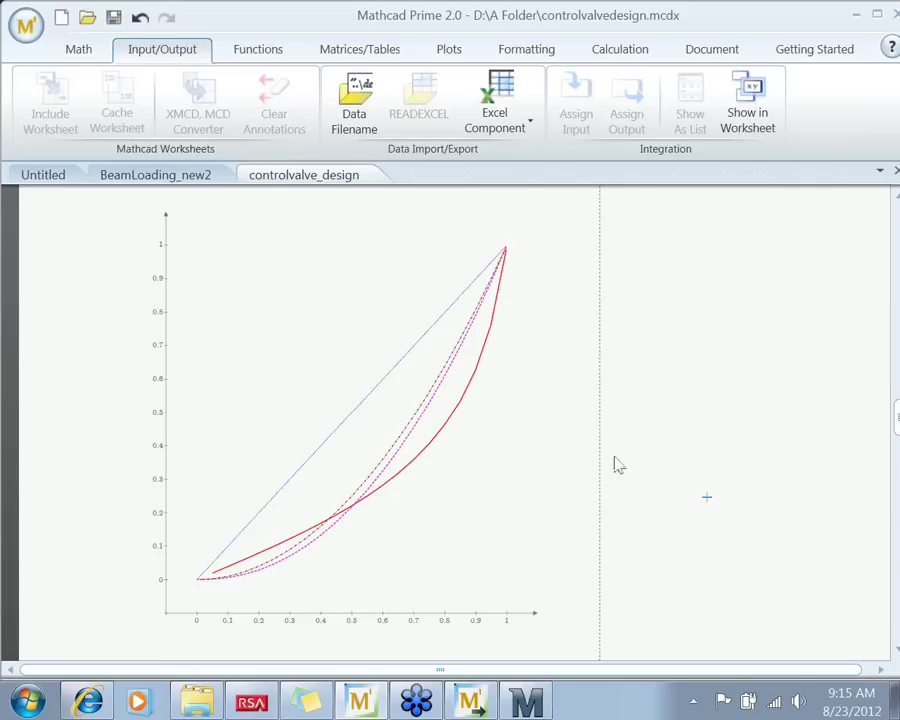
Define a as 40 cm in the blank area beside the inherent characteristic plot and evaluate a below it
{"action": "left_click", "coordinate": [160, 56]}
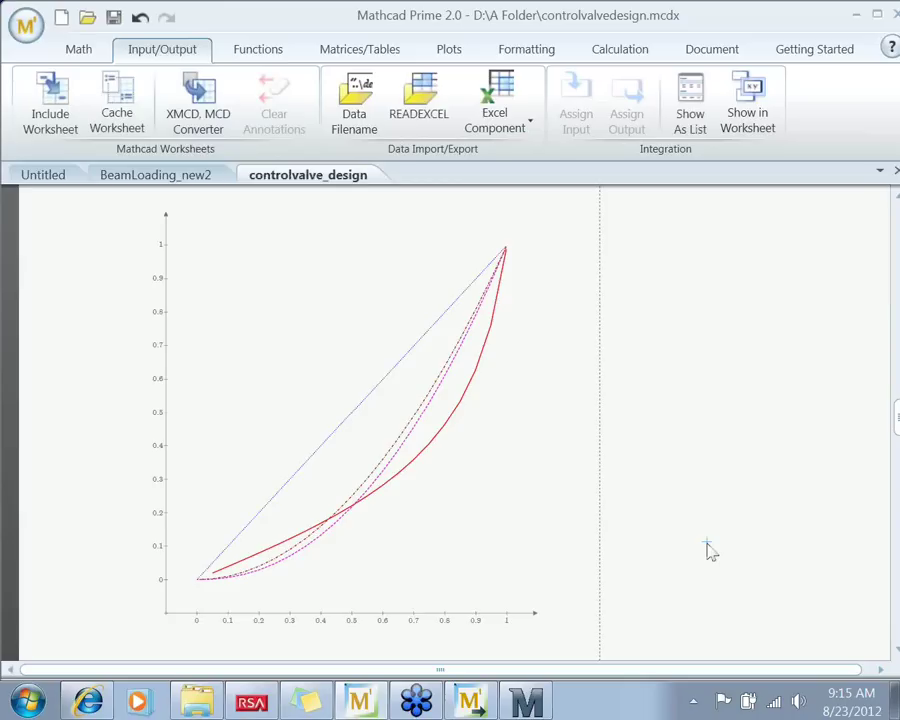
{"action": "left_click", "coordinate": [610, 571]}
{"action": "type", "text": "a:="}
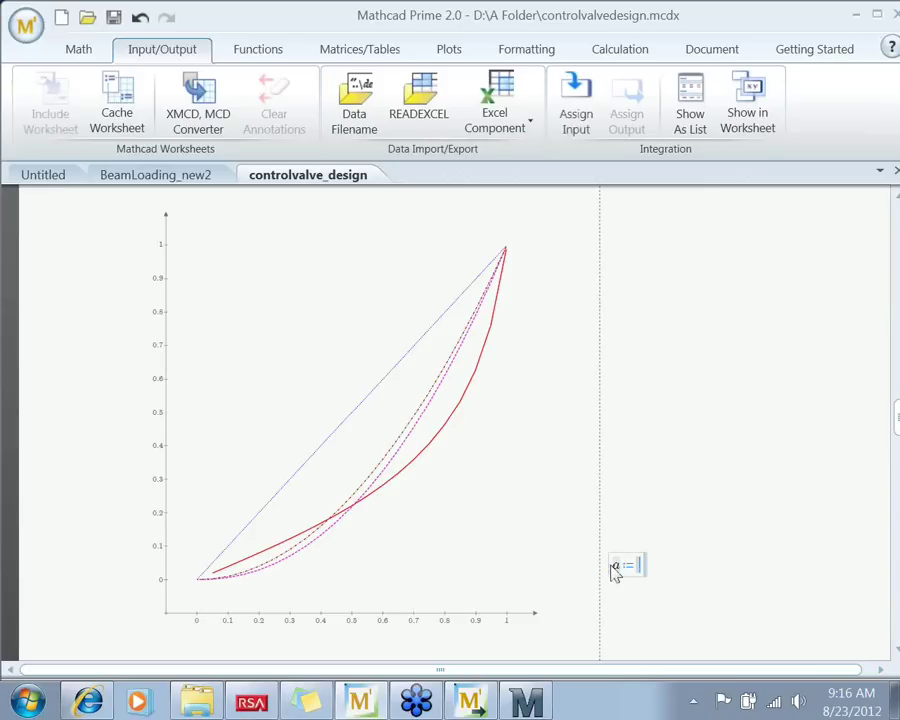
{"action": "type", "text": "40*cm"}
{"action": "left_click", "coordinate": [618, 610]}
{"action": "type", "text": "a="}
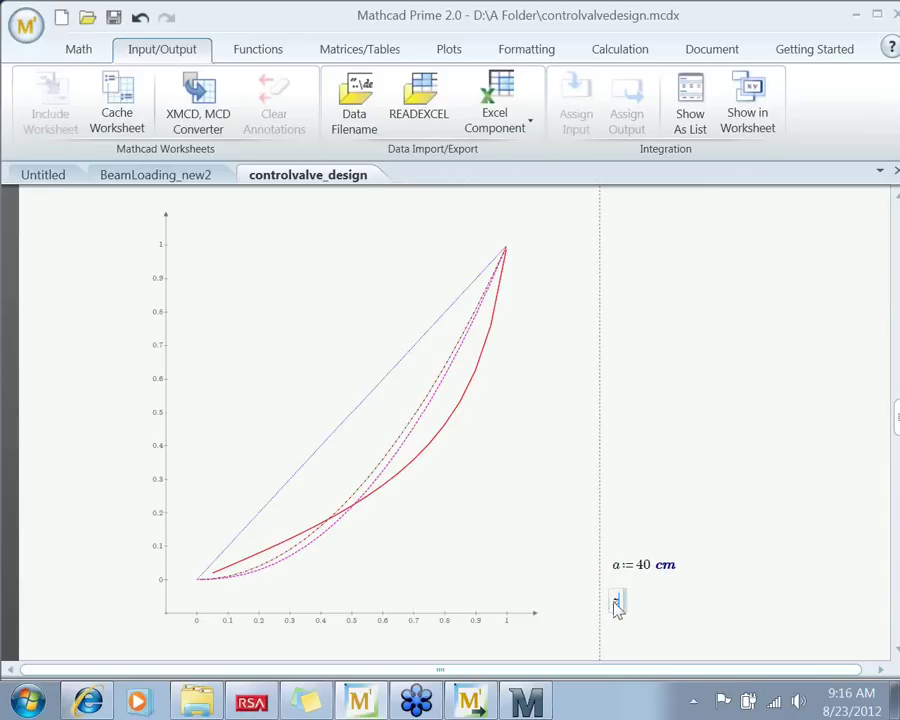
Assign the evaluated result of a as an integration output and deselect it
{"action": "left_click", "coordinate": [618, 610]}
{"action": "left_click", "coordinate": [742, 632]}
{"action": "left_click", "coordinate": [675, 606]}
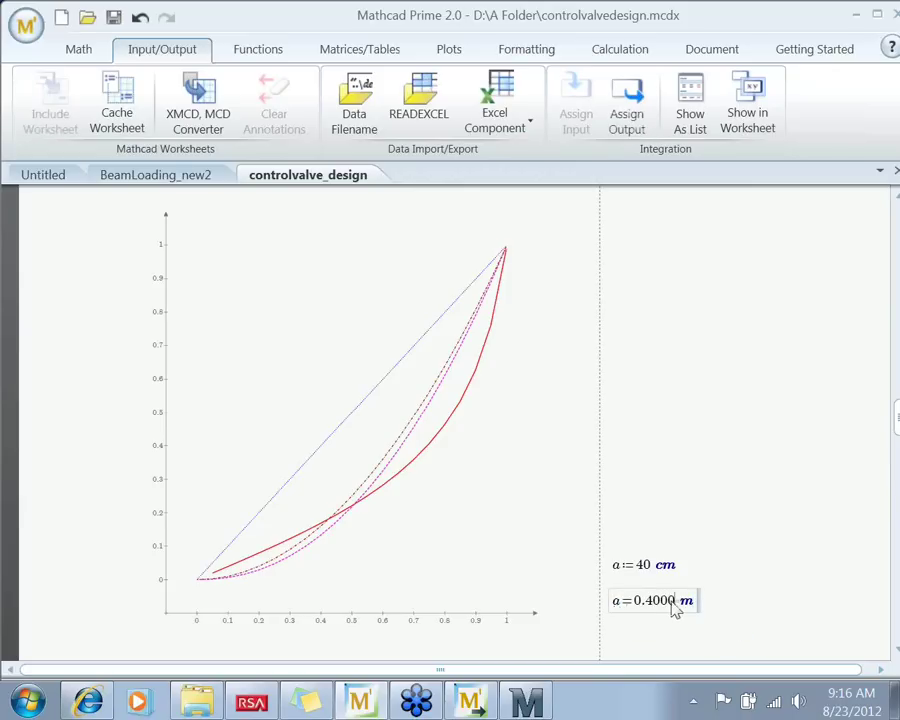
{"action": "left_click", "coordinate": [640, 117]}
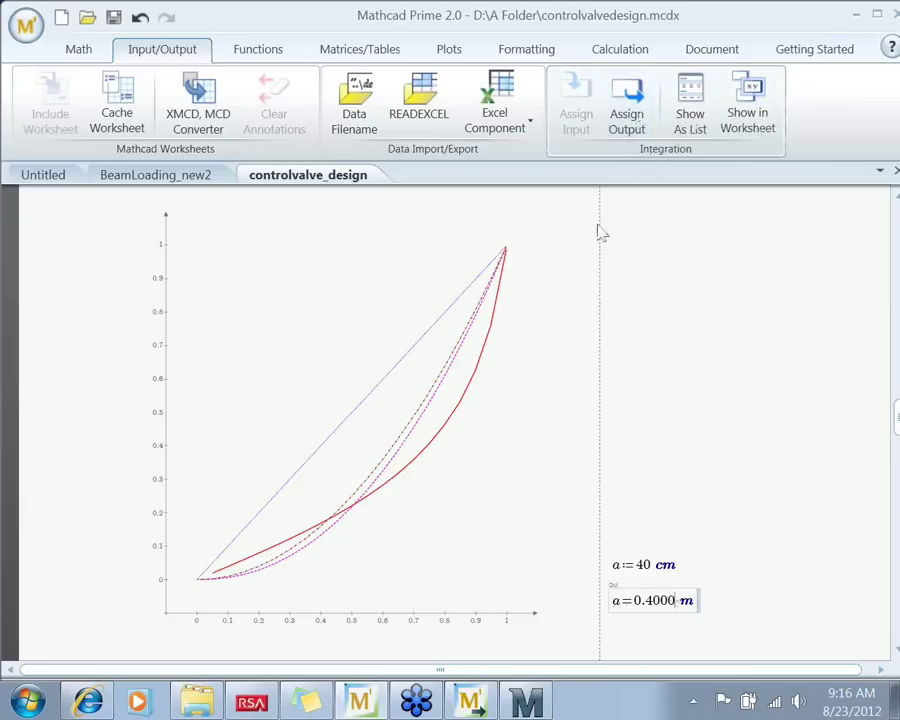
{"action": "left_click", "coordinate": [742, 526]}
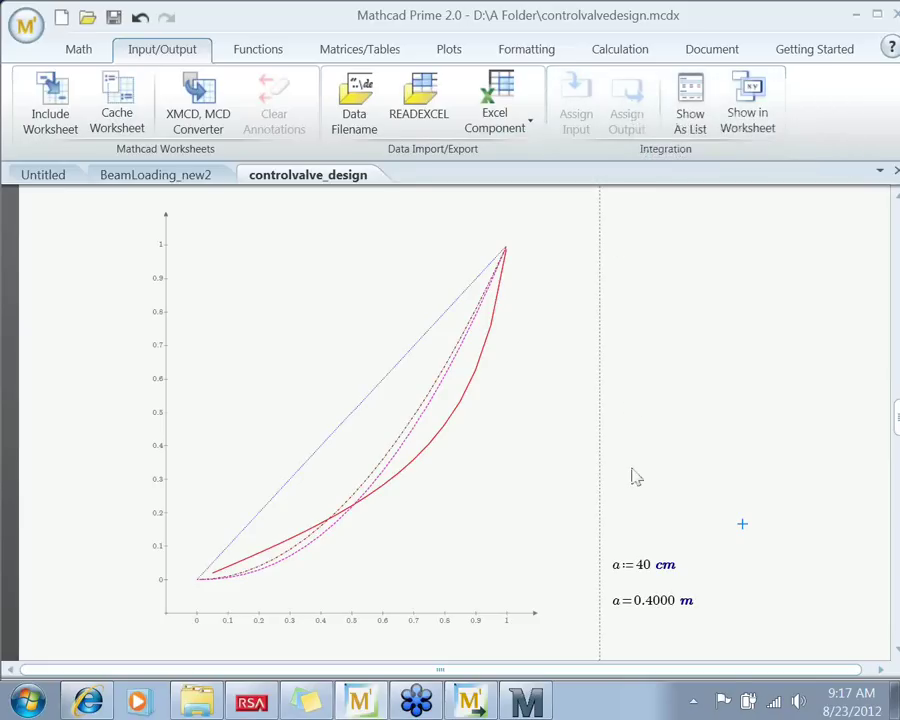
Set the font color of the Unit label style to orange-red for the whole worksheet
{"action": "left_click", "coordinate": [616, 535]}
{"action": "left_click", "coordinate": [537, 52]}
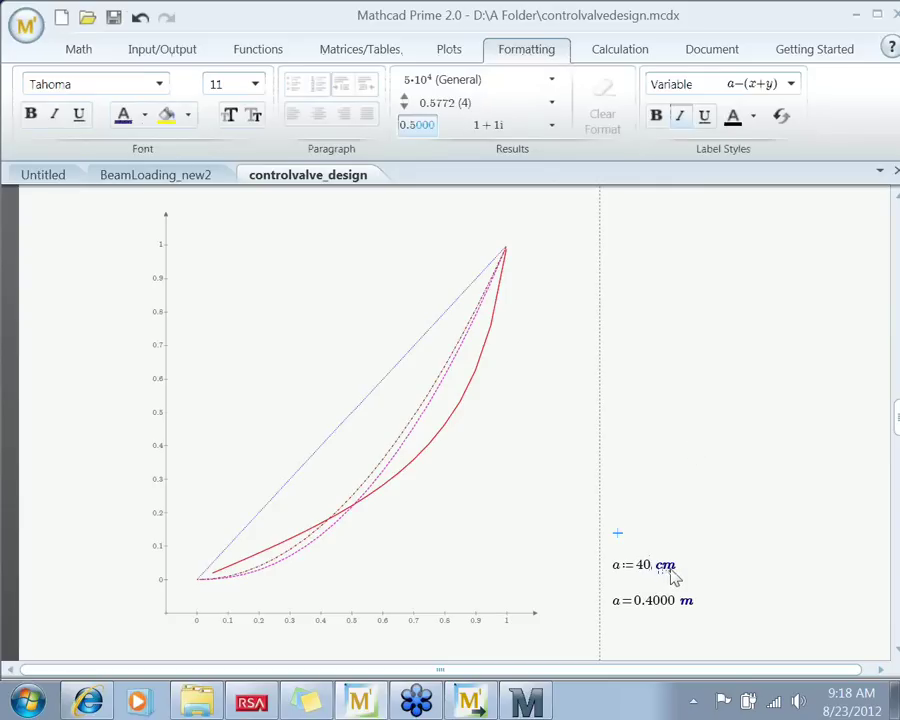
{"action": "left_click", "coordinate": [790, 86]}
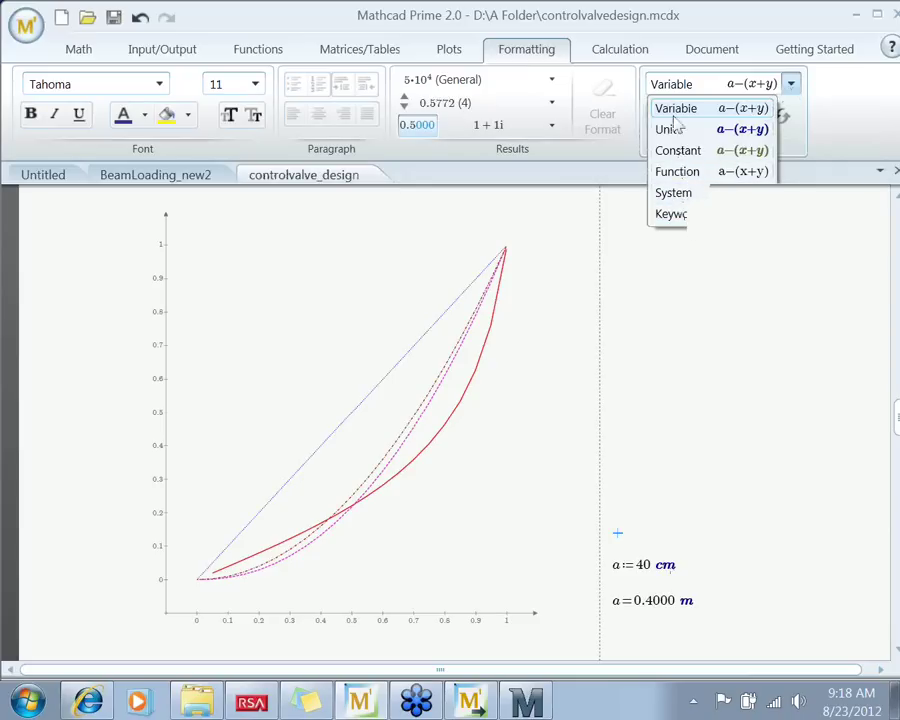
{"action": "left_click", "coordinate": [737, 140]}
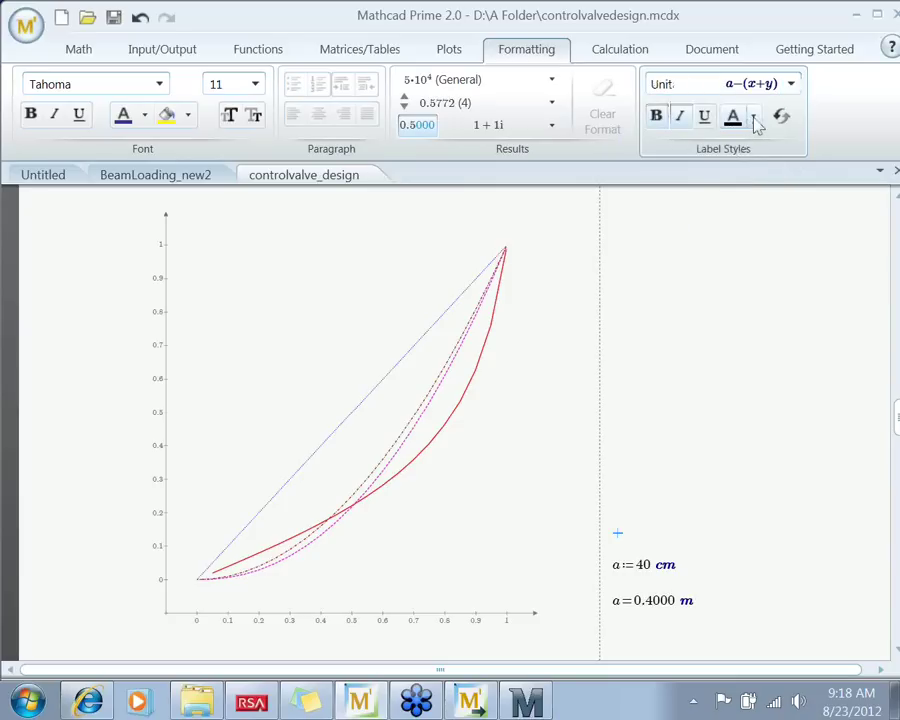
{"action": "left_click", "coordinate": [755, 119]}
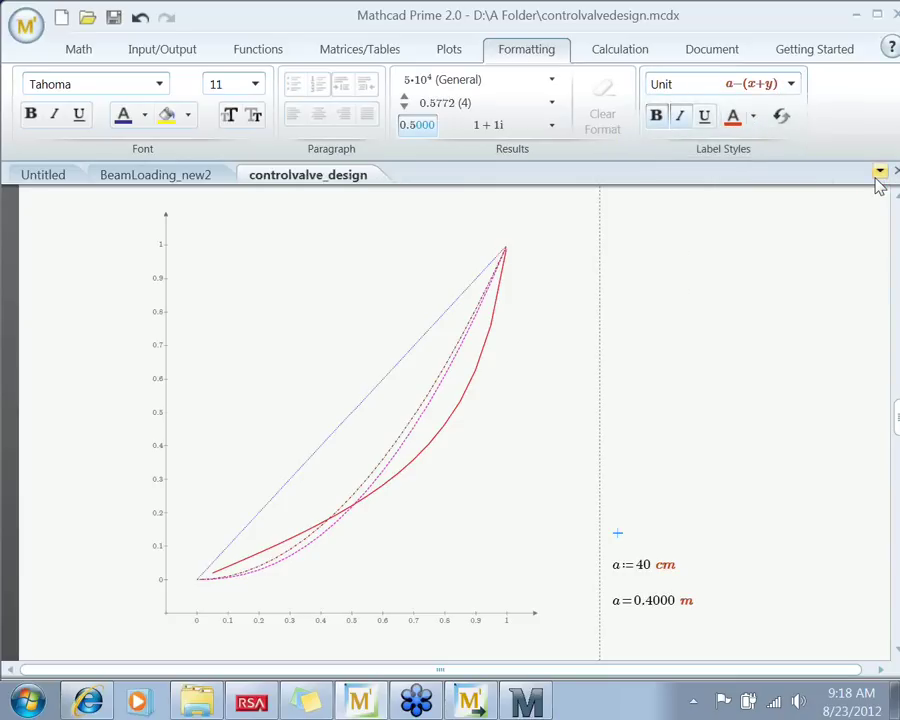
{"action": "left_click", "coordinate": [769, 631]}
Make the Variable label style bold and set its font color to red
{"action": "left_click", "coordinate": [790, 88]}
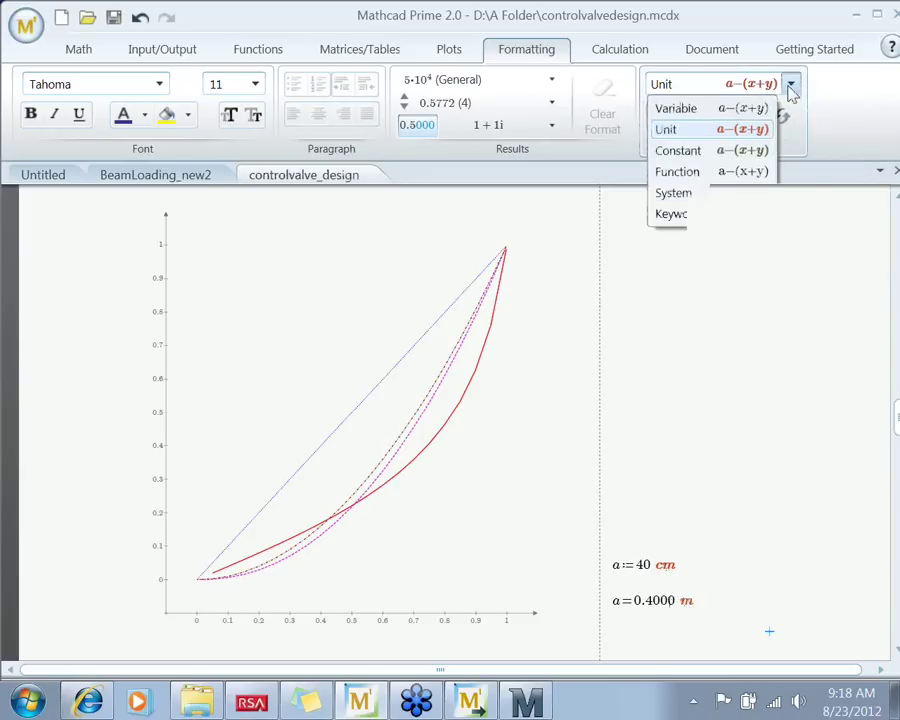
{"action": "left_click", "coordinate": [704, 110]}
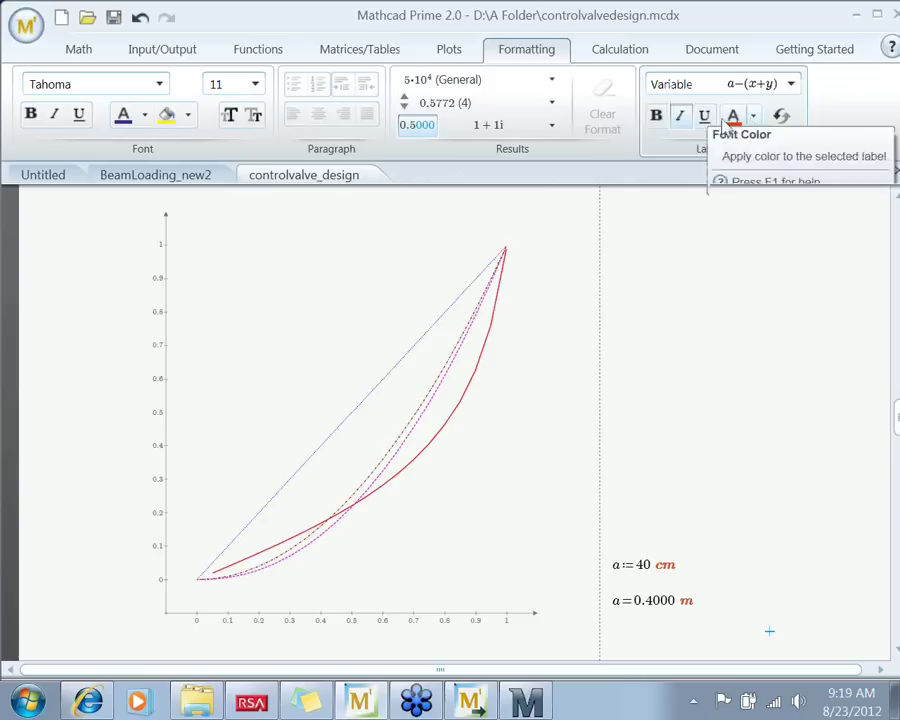
{"action": "left_click", "coordinate": [656, 115]}
{"action": "left_click", "coordinate": [755, 120]}
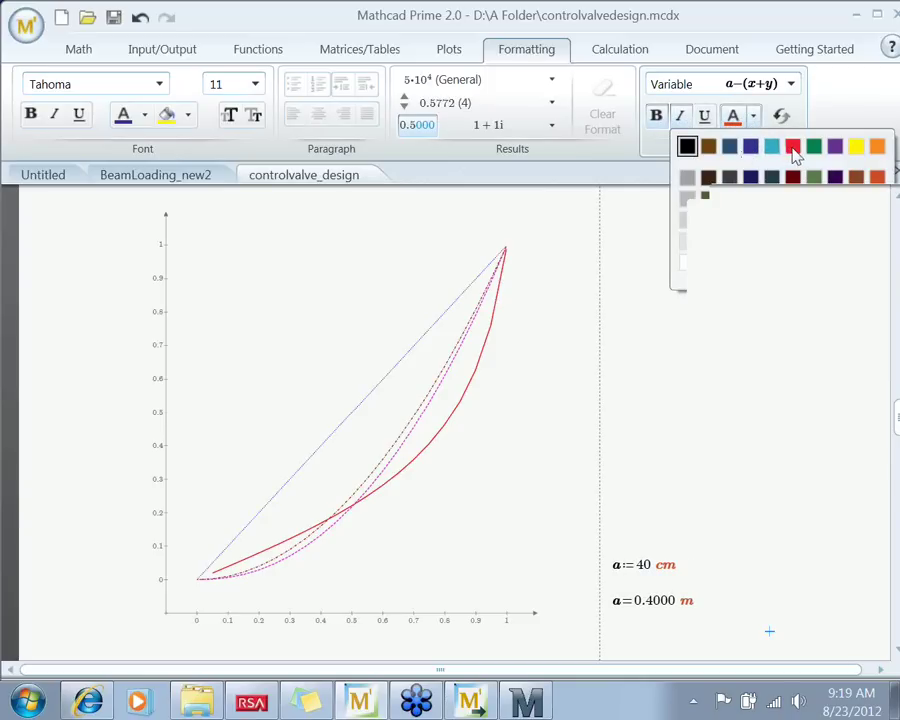
{"action": "left_click", "coordinate": [792, 148]}
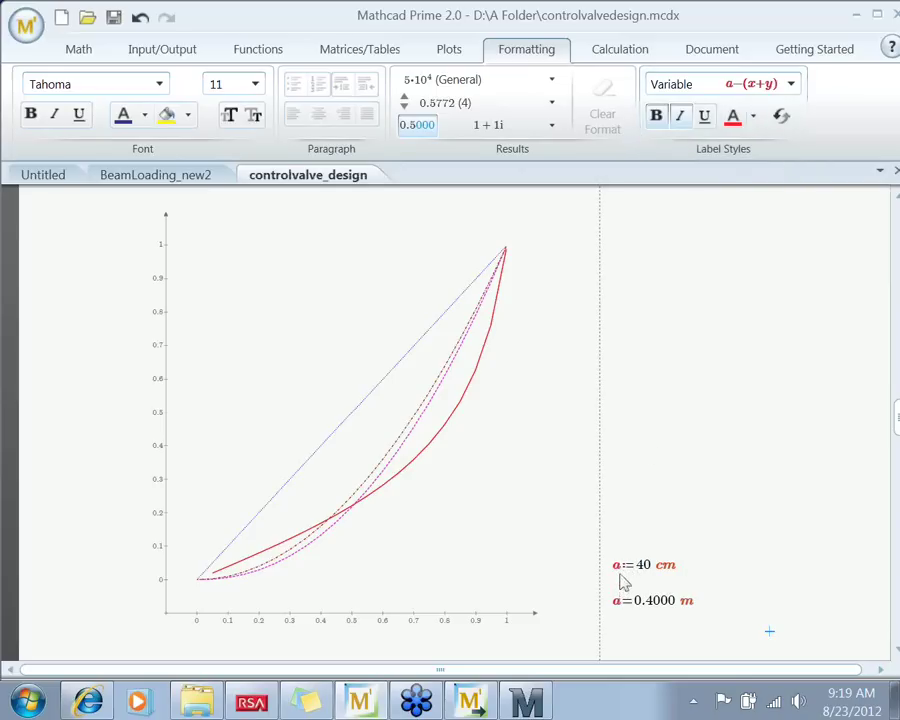
{"action": "left_click", "coordinate": [738, 587]}
In the Untitled worksheet, define the function f(x,y) as x^2 + y^2 in the blank area below the last text block
{"action": "left_click", "coordinate": [45, 176]}
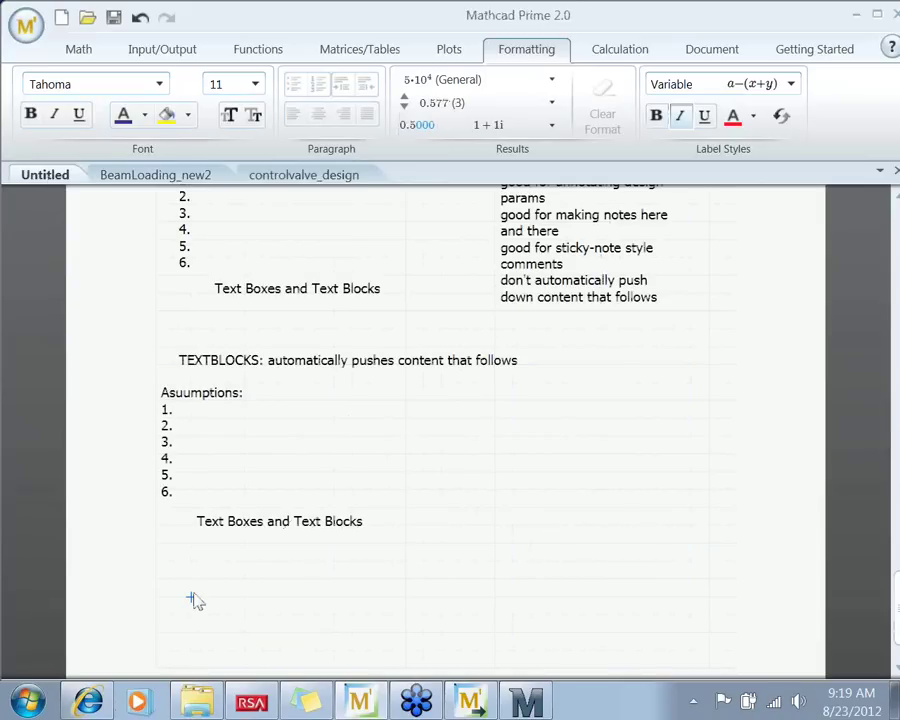
{"action": "type", "text": "f(x,y"}
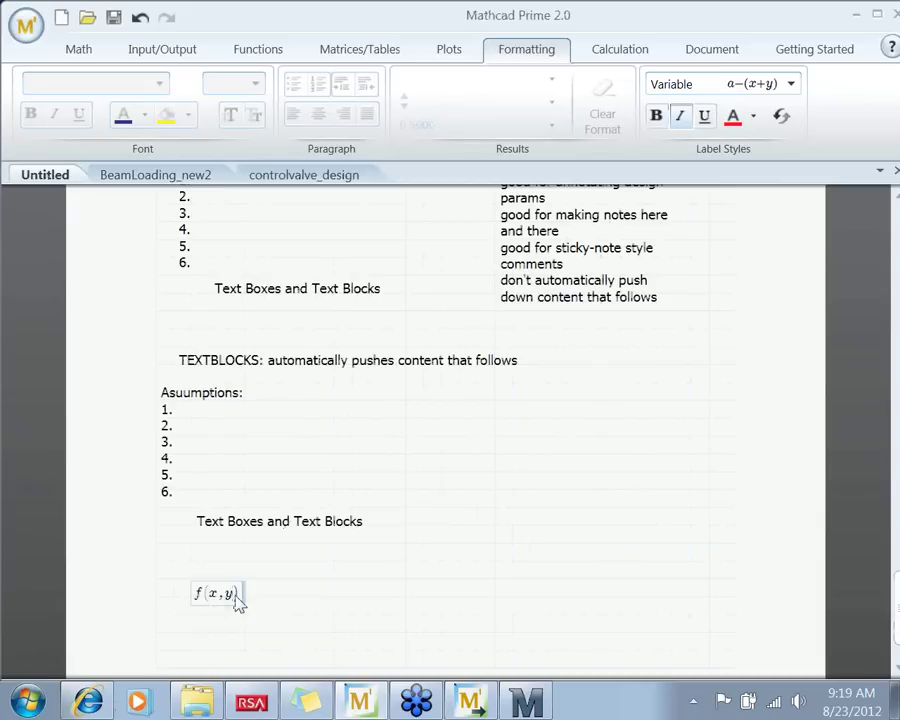
{"action": "type", "text": "):x*"}
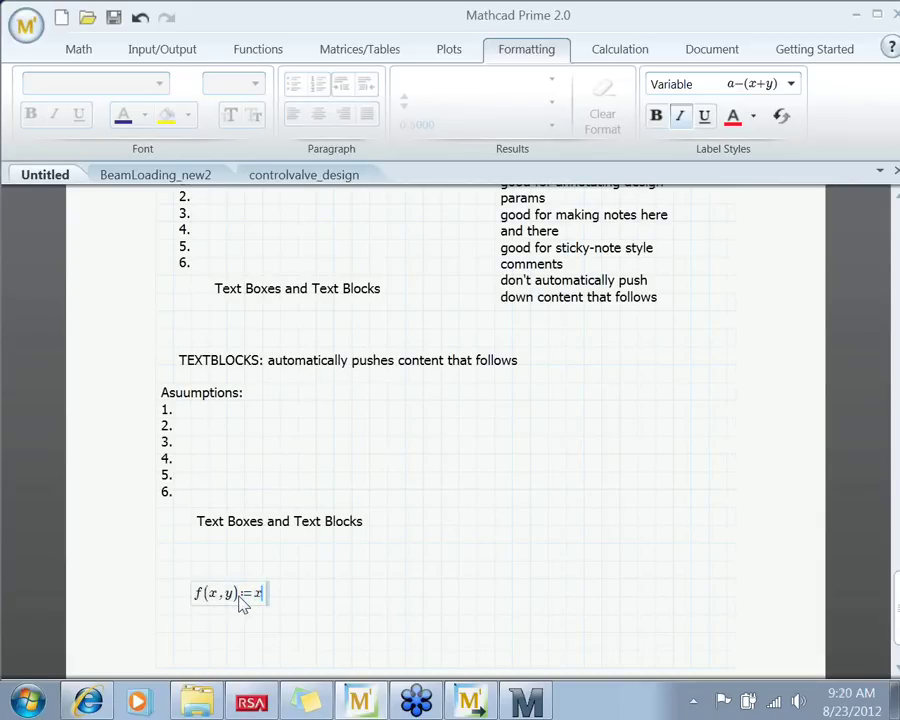
{"action": "key", "text": "ctrl+z"}
{"action": "type", "text": "^2 +y^2"}
{"action": "left_click", "coordinate": [403, 602]}
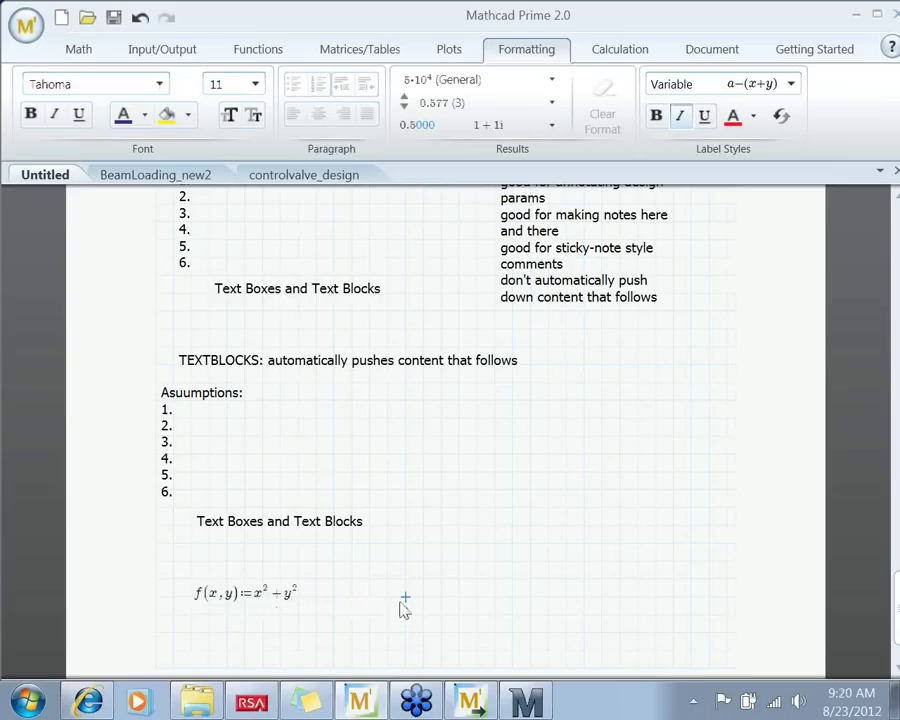